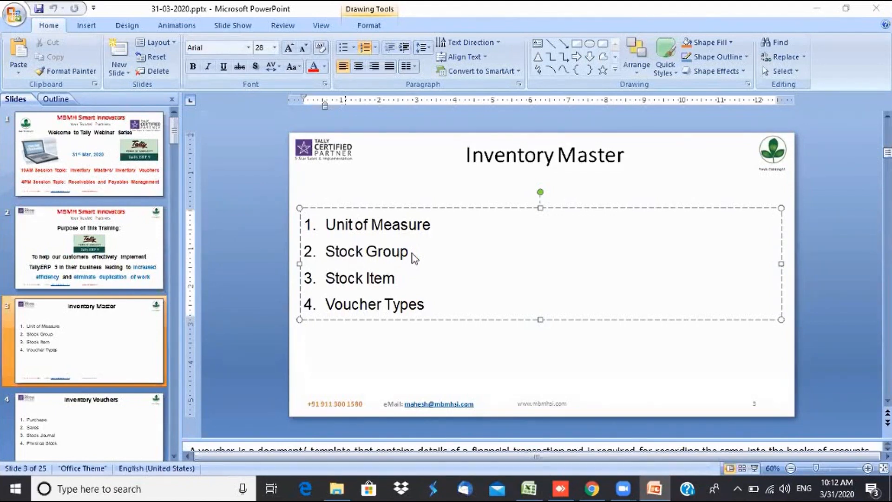
- Minimize PowerPoint, Chrome and File Explorer, then launch Tally.ERP 9 from the Tally Test desktop icon
left_click(819, 8)
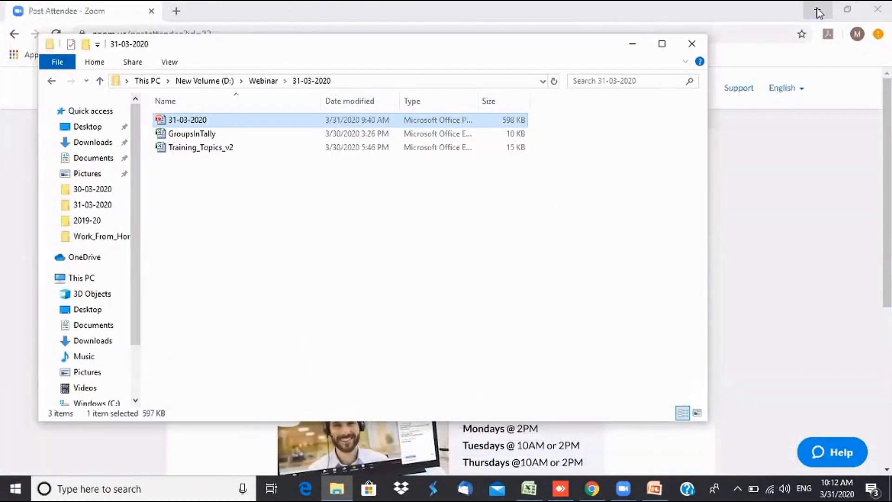
left_click(818, 10)
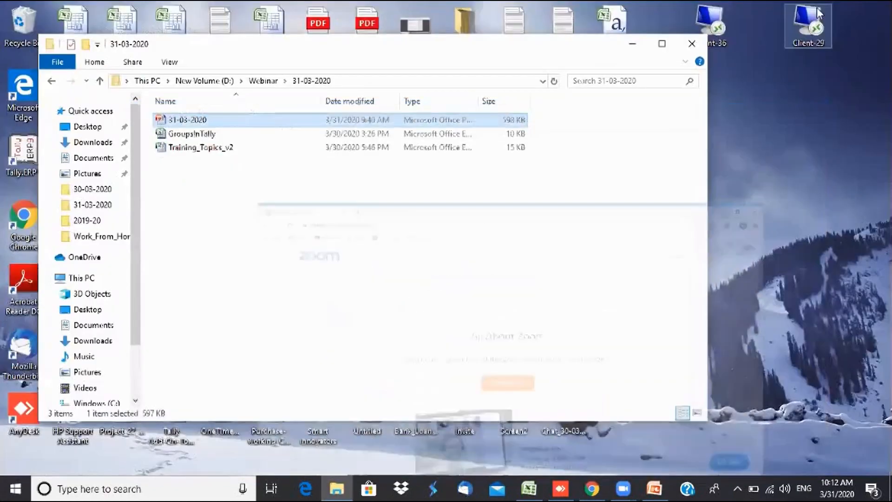
left_click(636, 44)
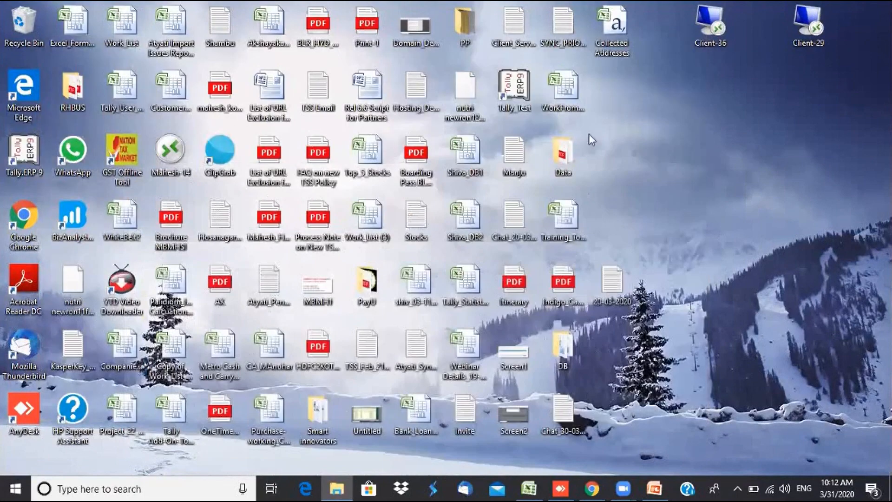
double_click(510, 88)
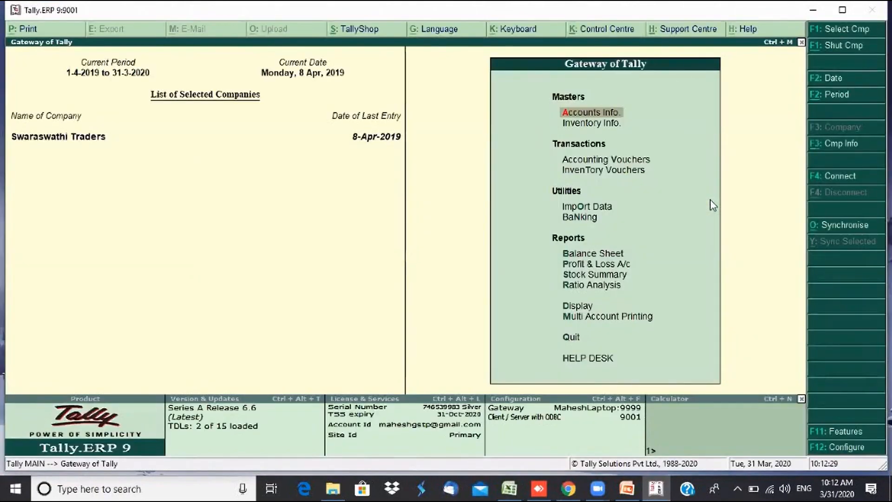
key("alt+F1")
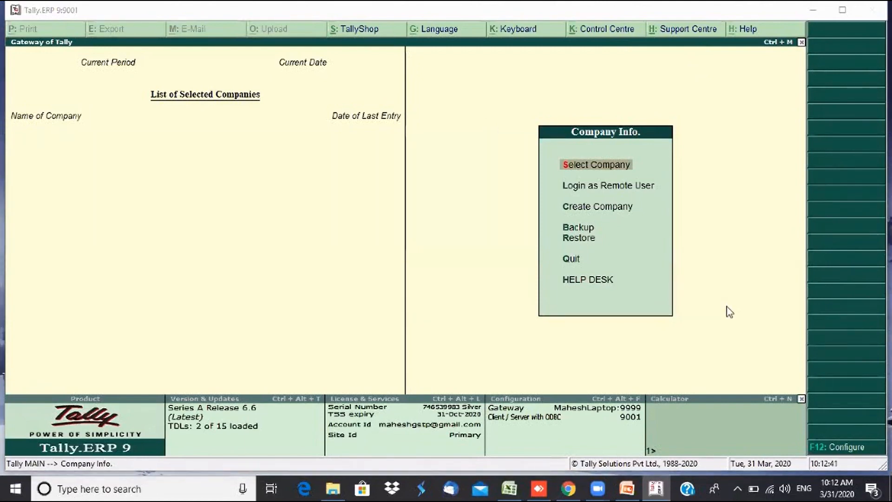
key("Return")
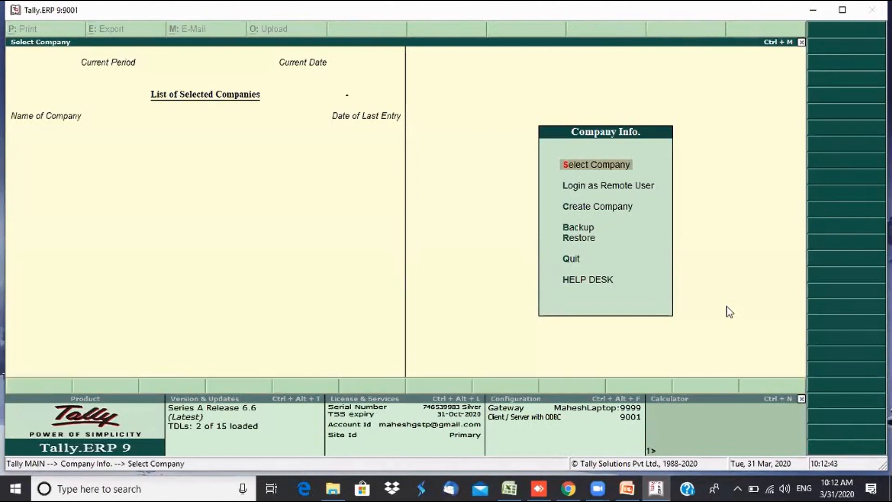
key("Down")
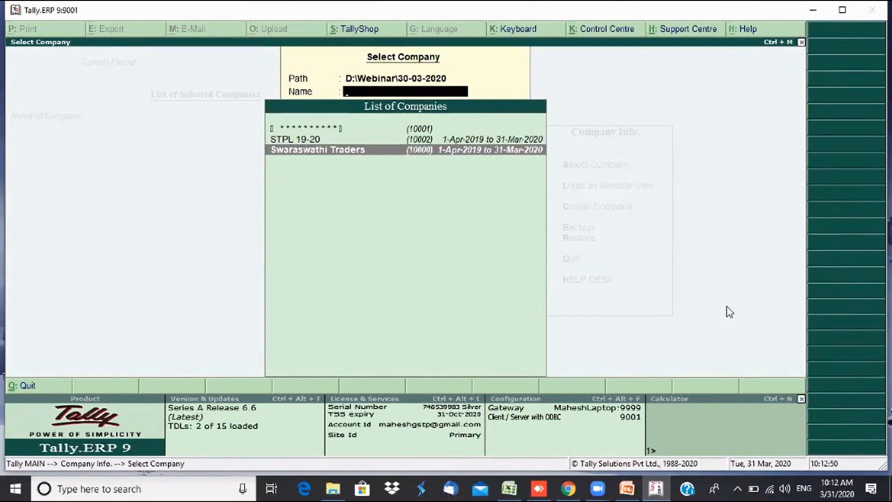
key("Return")
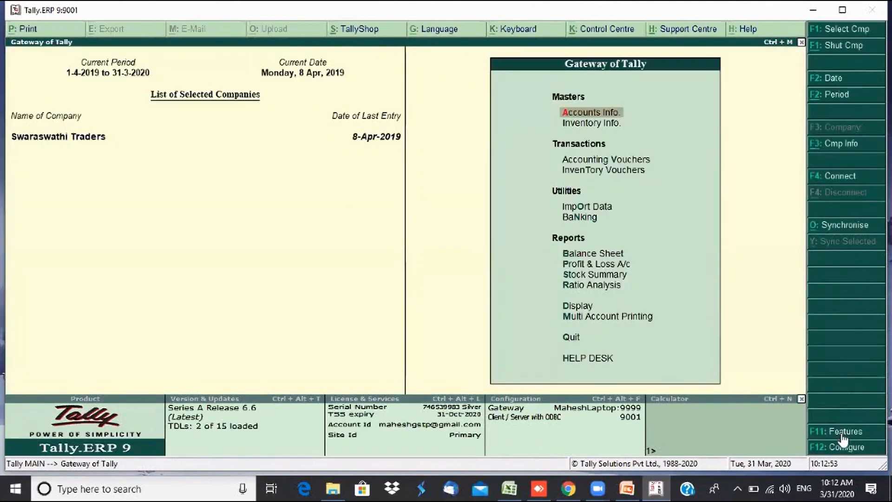
left_click(843, 433)
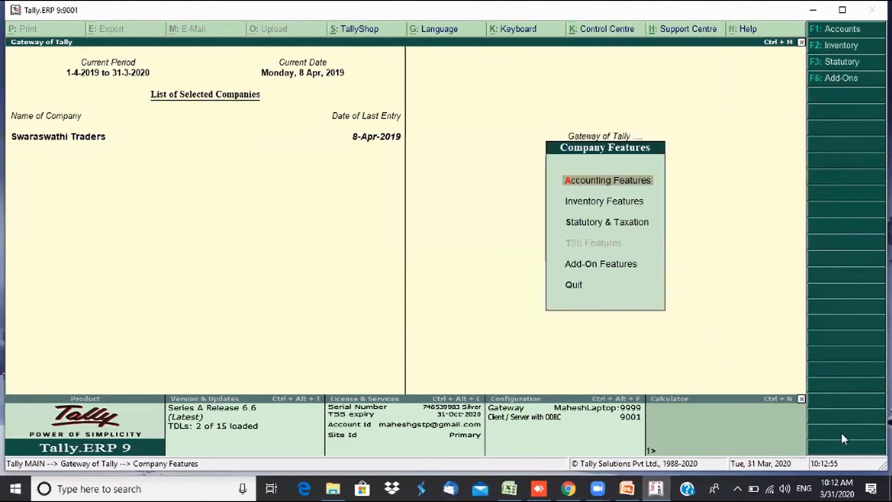
key("Return")
type("y")
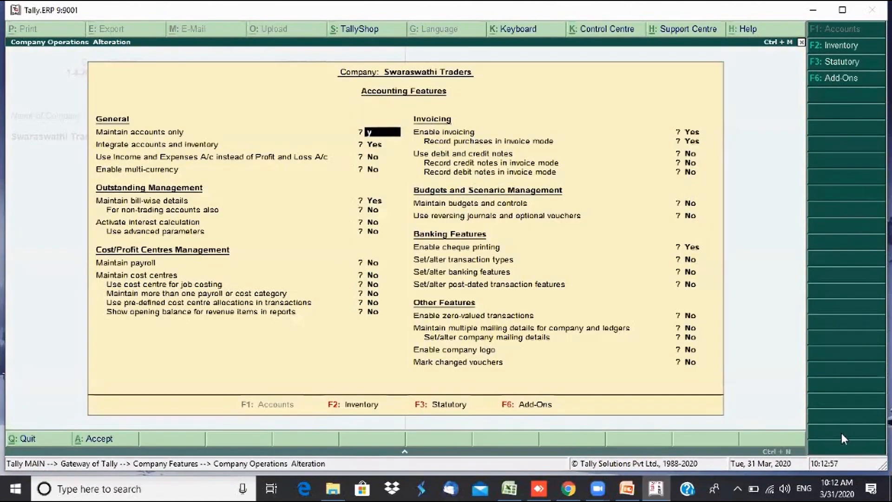
key("Return")
key("ctrl+a")
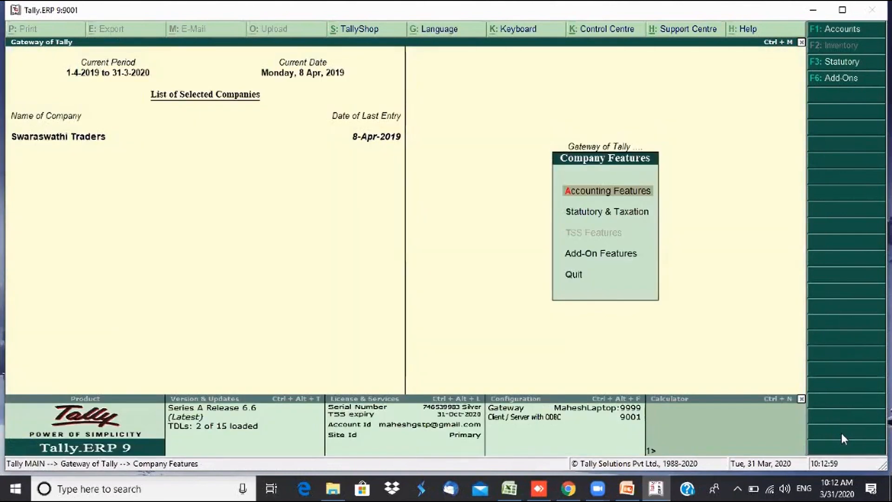
key("Escape")
key("Down")
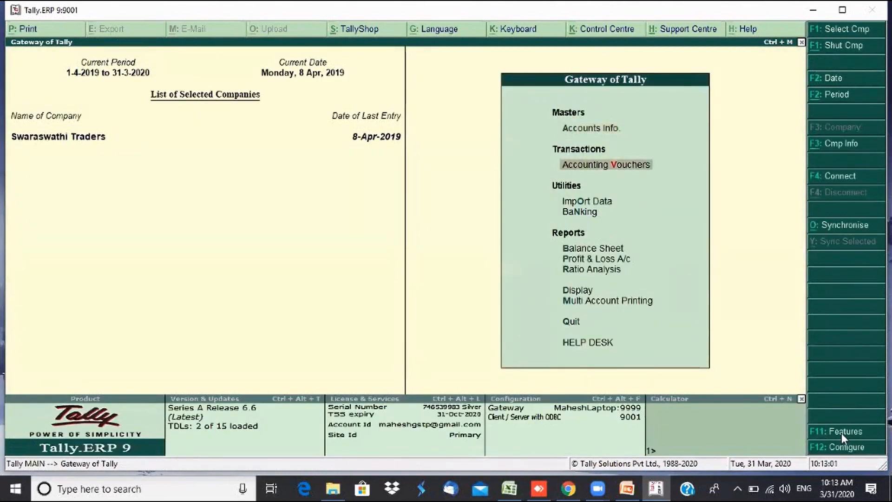
key("Up")
key("Down")
key("Down")
key("Down")
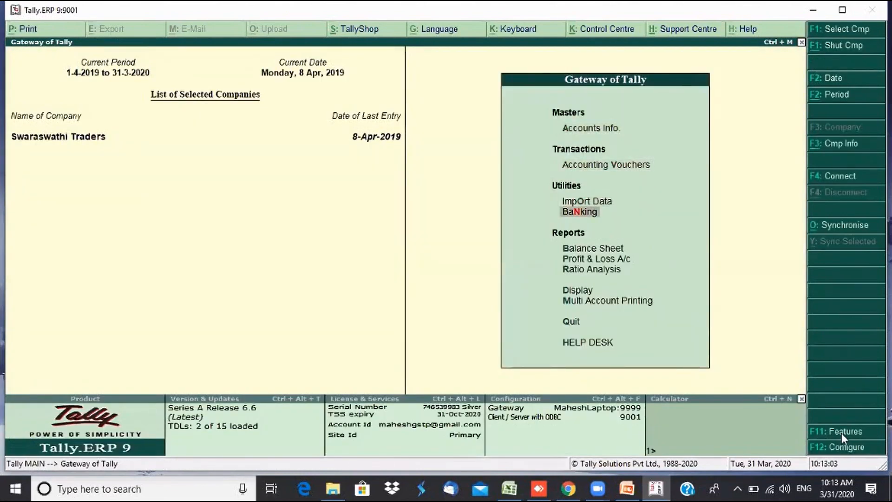
key("Down")
key("Down")
key("Up")
key("Up")
key("Up")
key("Up")
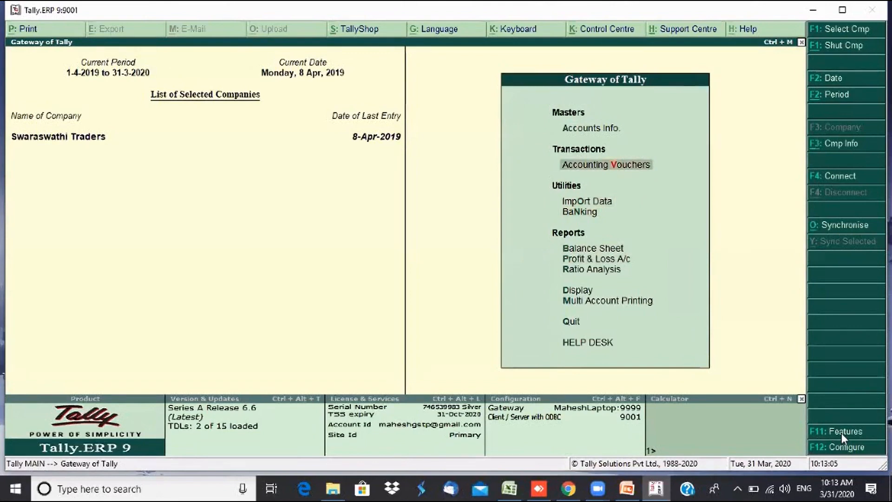
key("Up")
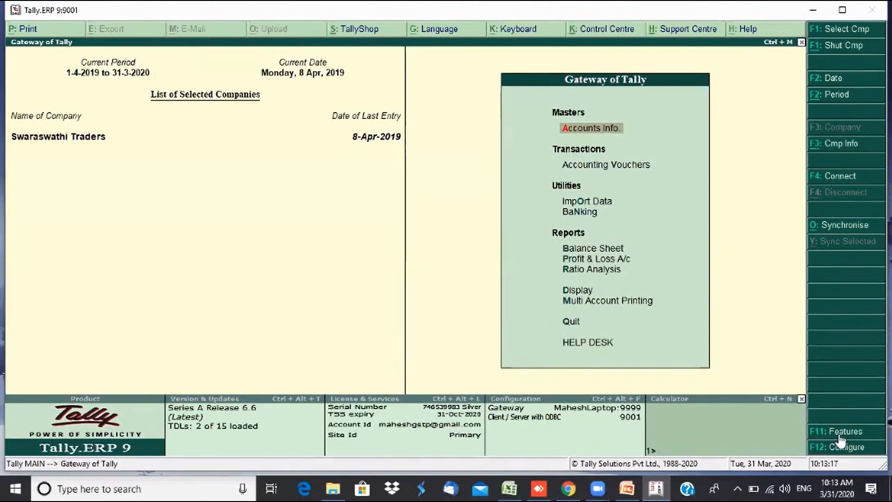
left_click(841, 435)
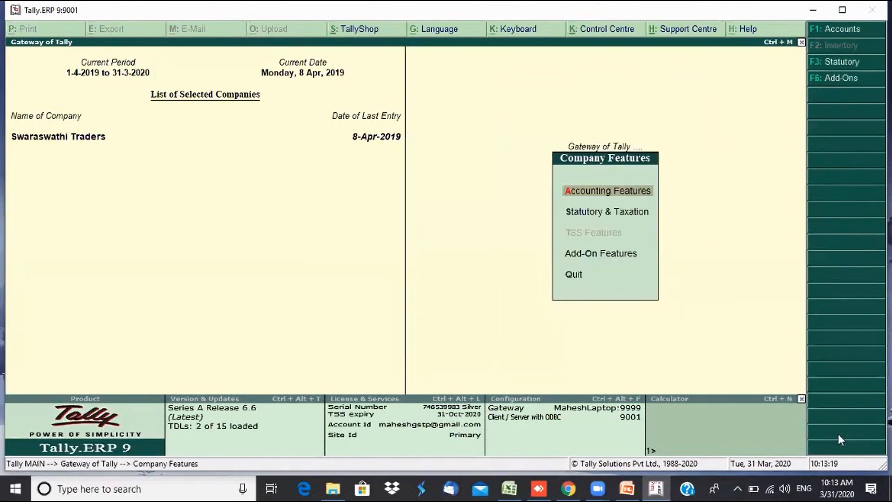
key("Return")
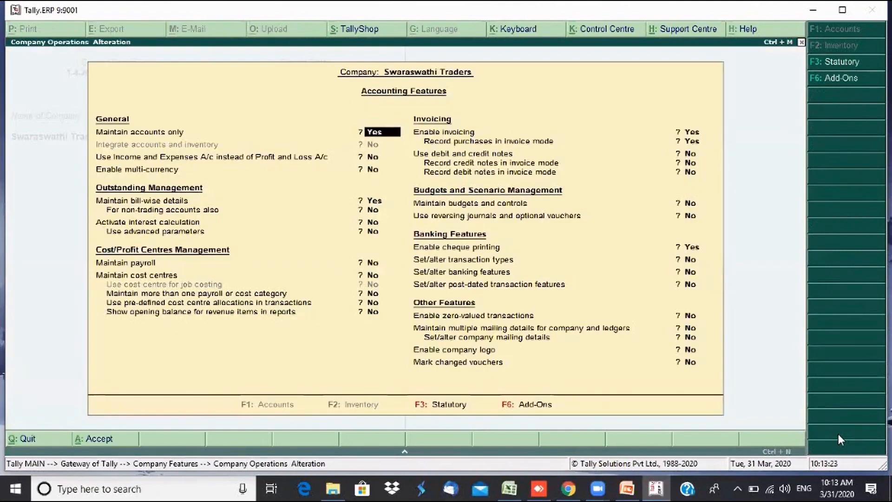
type("n")
key("Return")
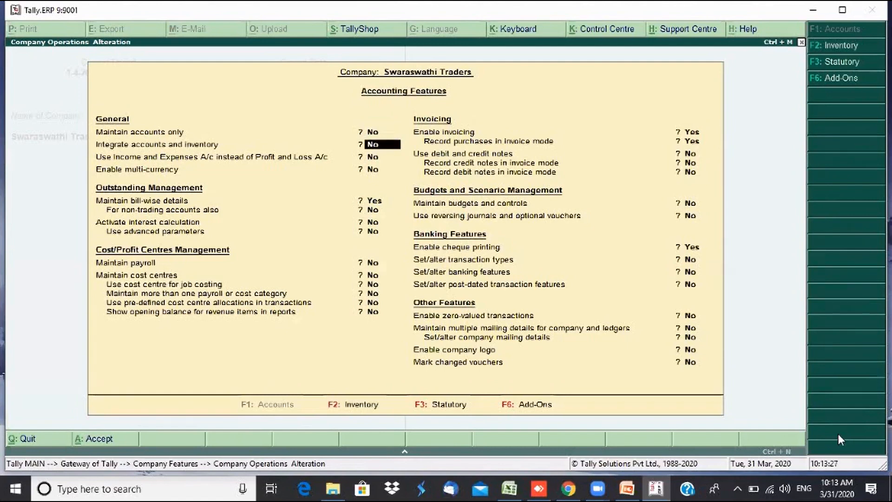
type("y")
key("Return")
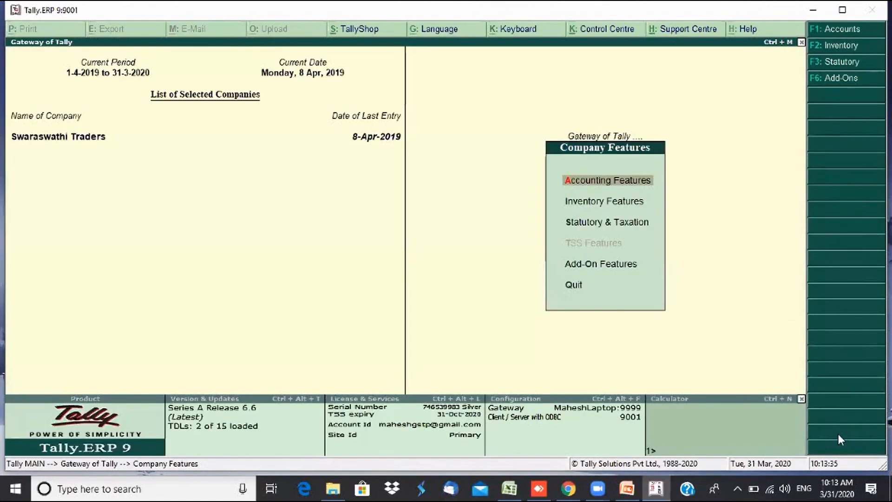
key("Escape")
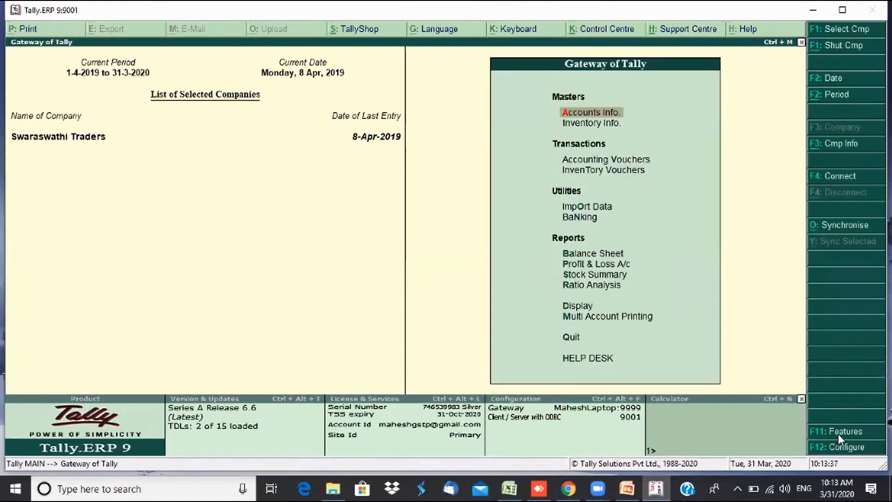
key("Down")
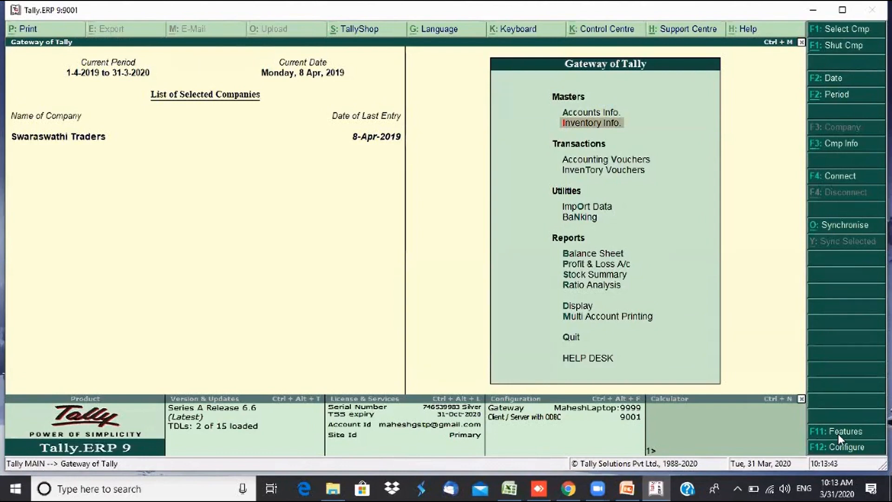
key("Down")
key("Down")
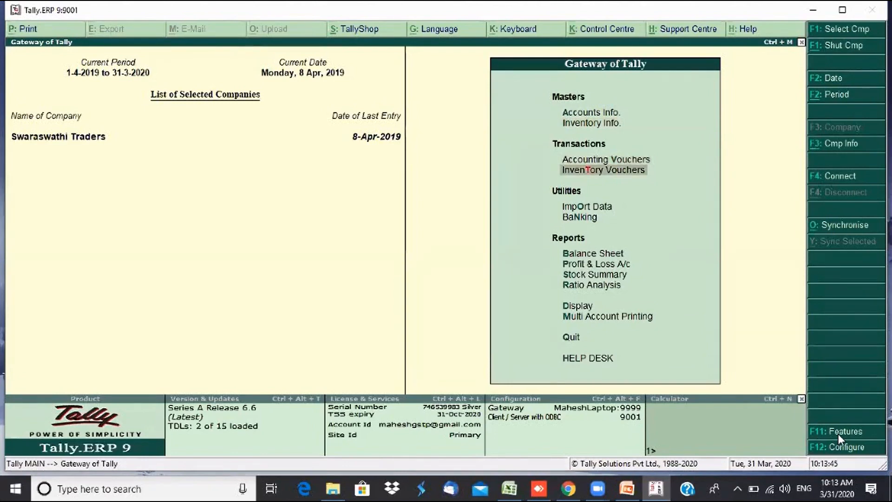
key("Down")
key("Down")
key("Down")
key("Down")
key("Down")
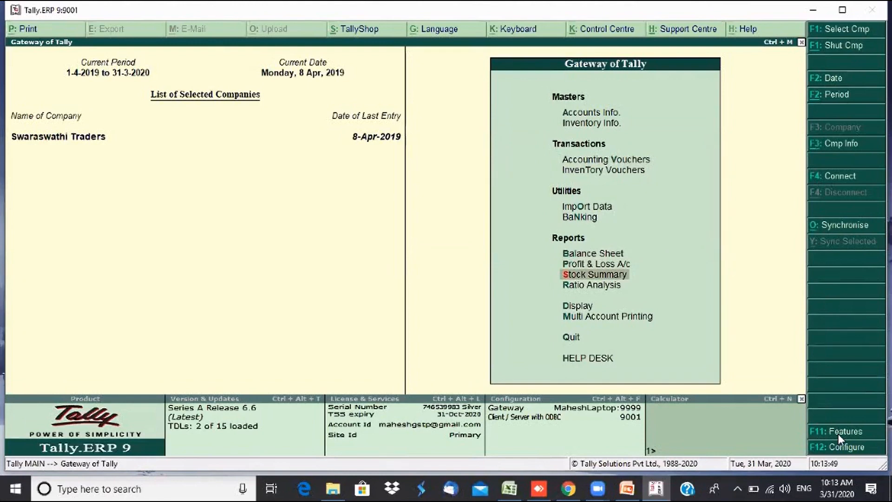
key("Up")
key("Up")
key("Up")
key("Up")
key("Up")
key("Up")
key("Up")
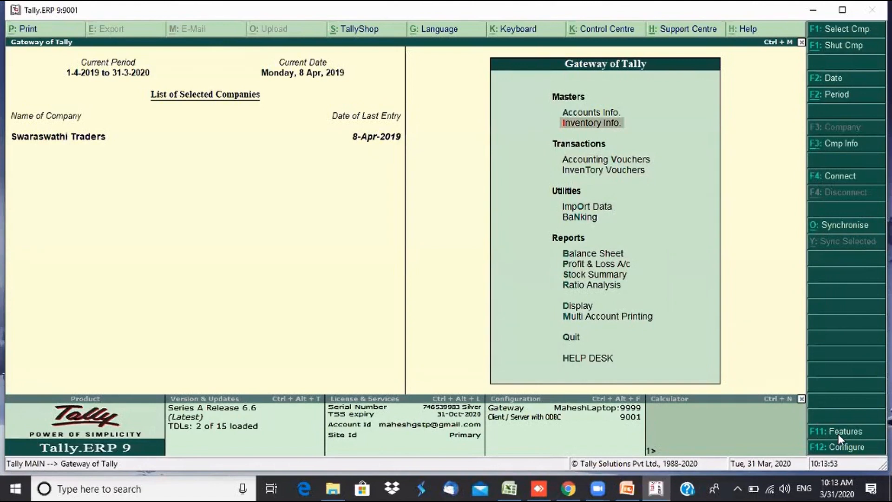
key("Down")
key("Down")
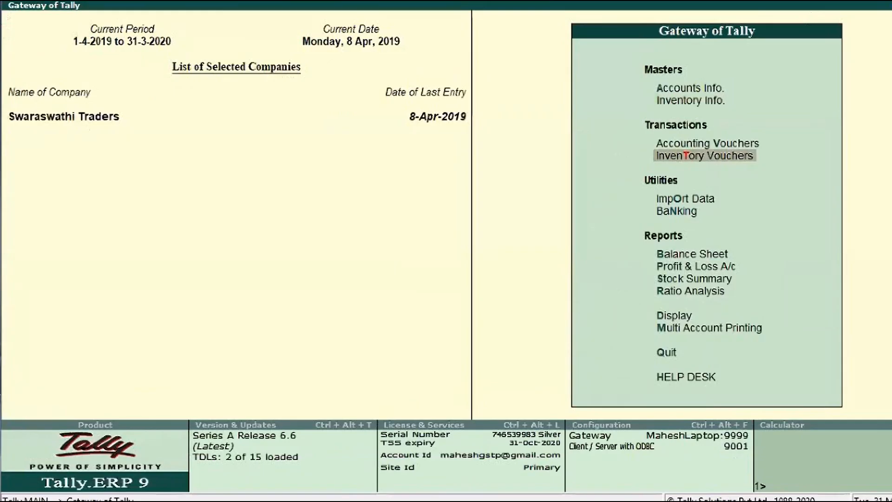
key("Down")
key("Down")
key("Down")
key("Down")
key("Down")
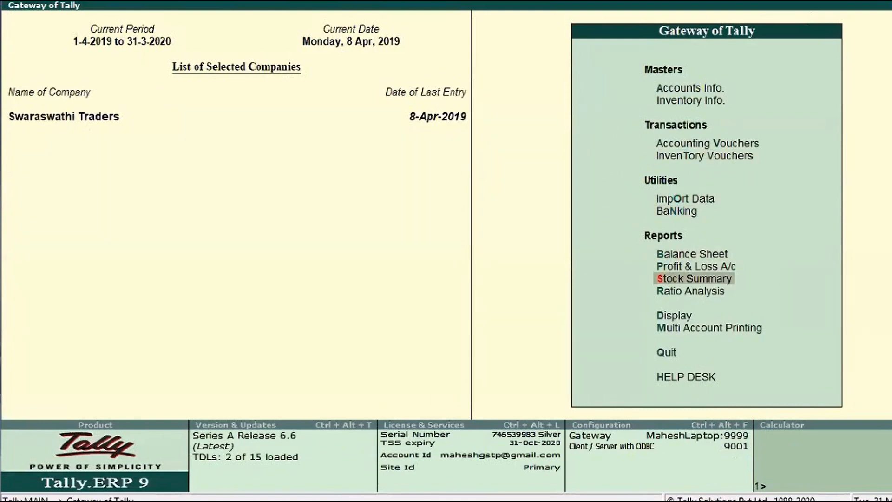
key("Up")
key("Up")
key("Up")
key("Up")
key("Up")
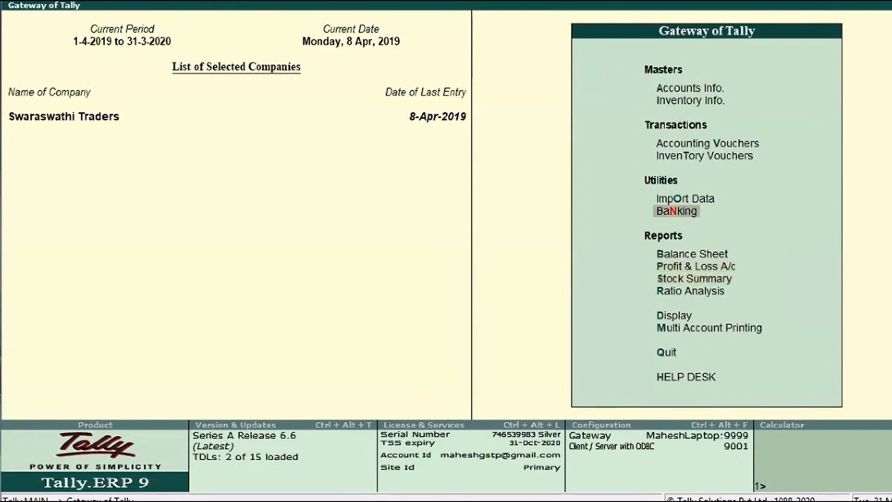
key("Up")
key("Up")
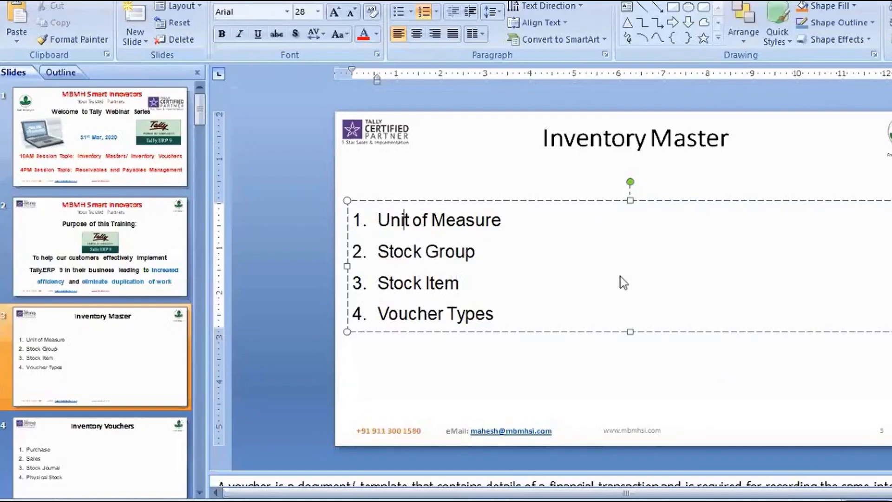
- Point out Stock Item and Unit of Measure on the Inventory Master slide, then return to Tally.ERP 9
left_click(675, 363)
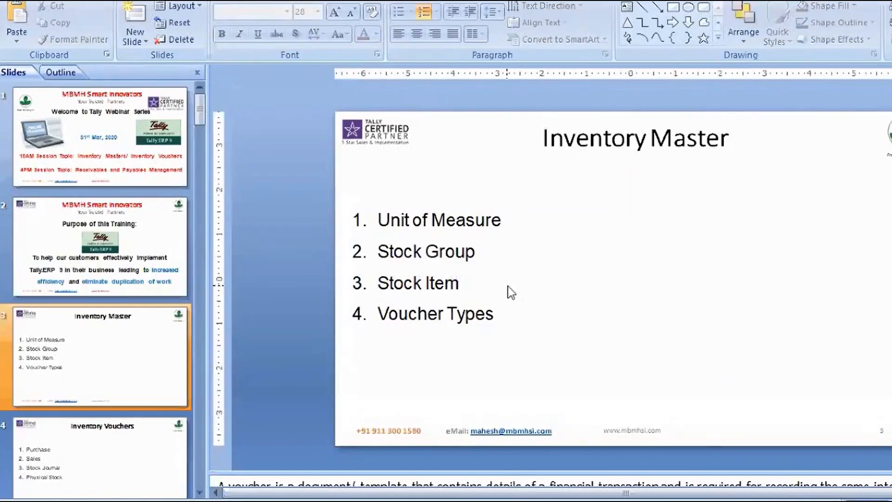
left_click(470, 282)
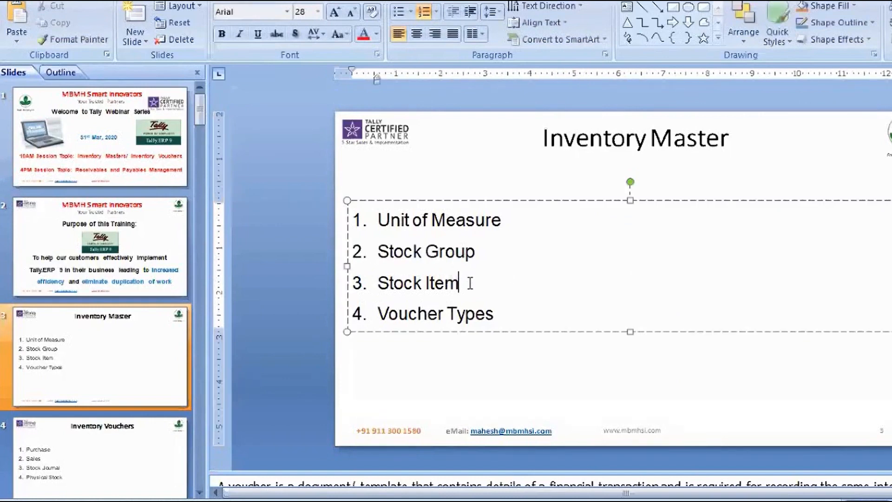
left_click(506, 227)
left_click(501, 221)
left_click(746, 464)
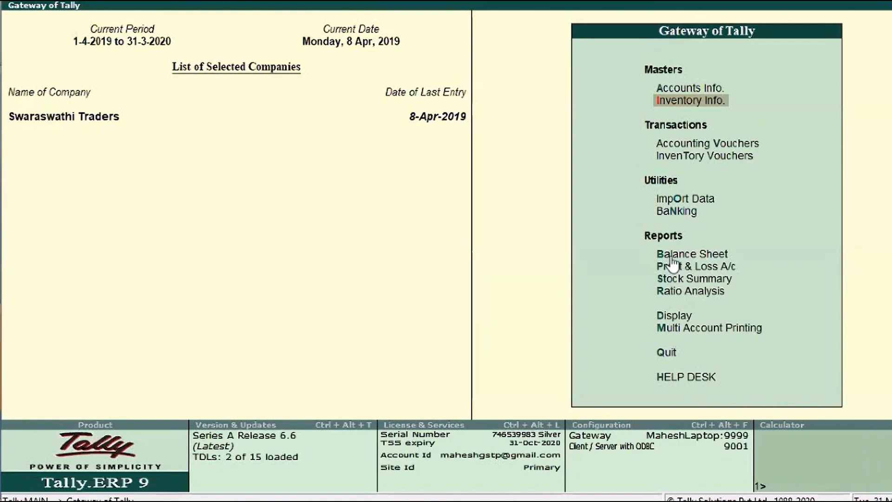
- Go to Inventory Info > Units of Measure and start a new unit creation
key("Return")
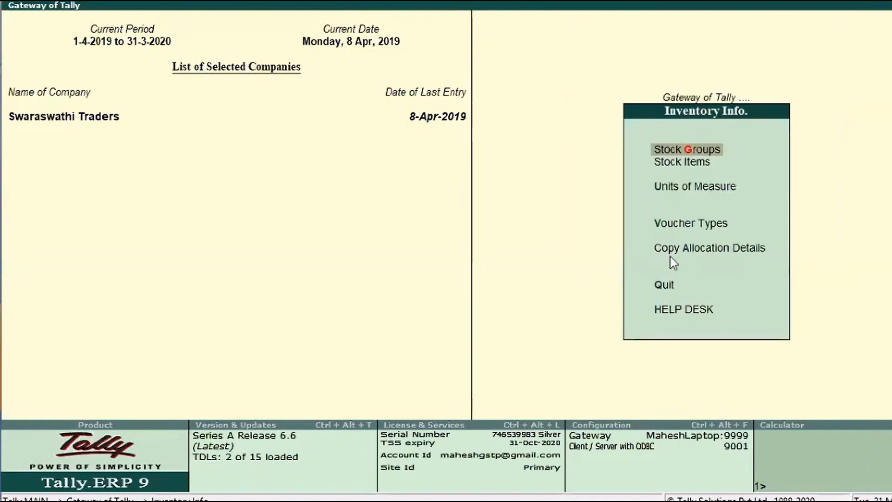
key("Down")
key("Down")
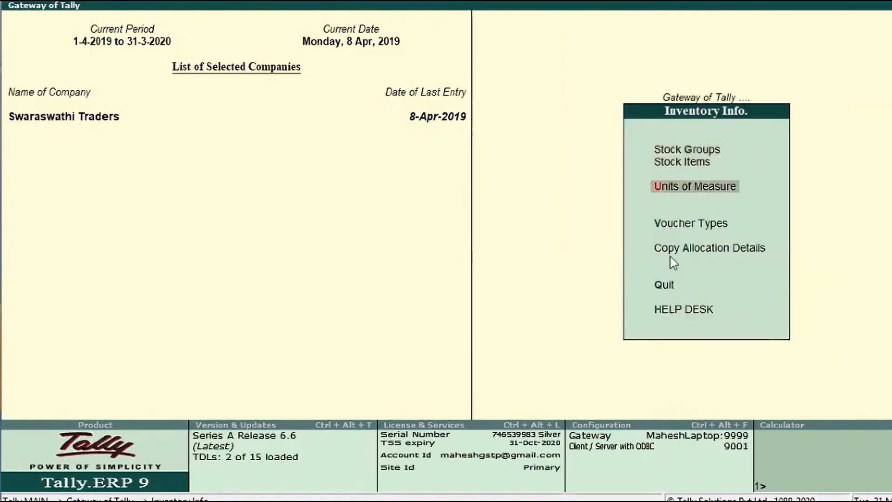
key("Escape")
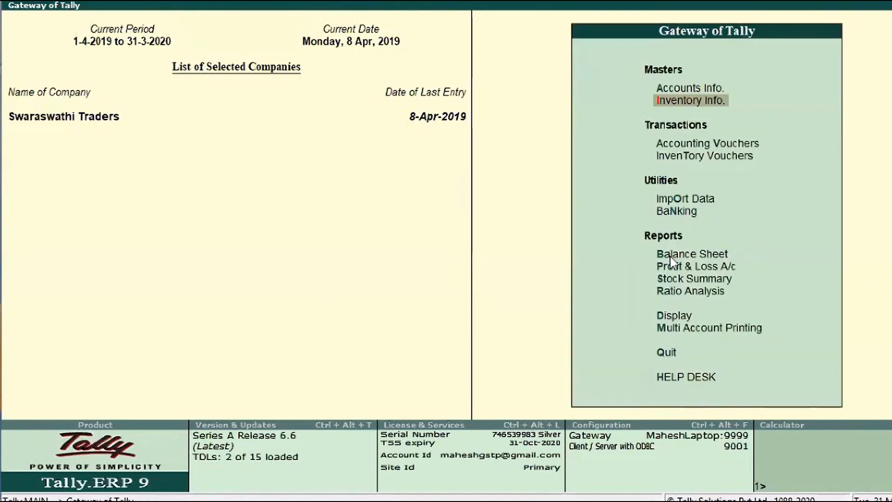
key("Return")
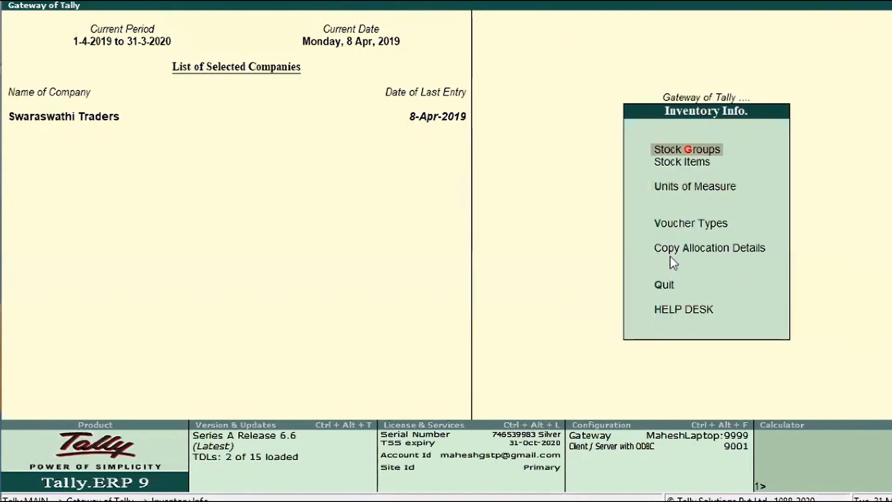
key("Down")
key("Down")
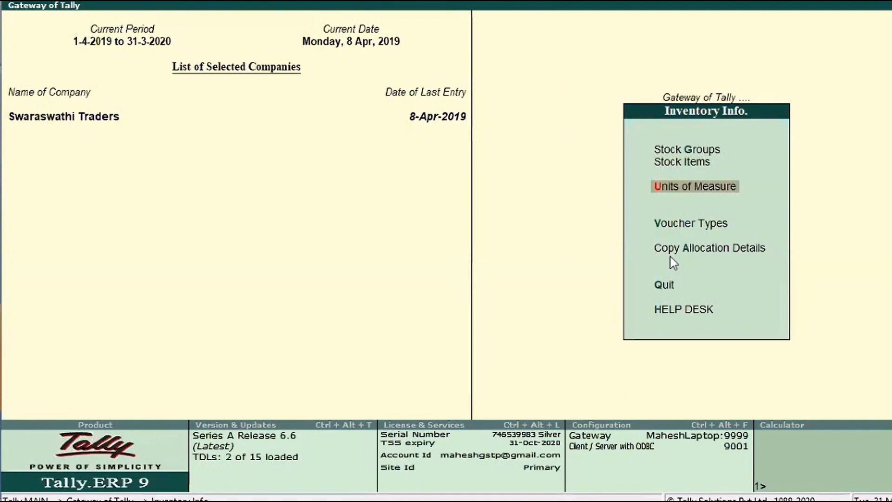
key("Up")
key("Up")
key("Down")
key("Down")
key("Down")
key("Down")
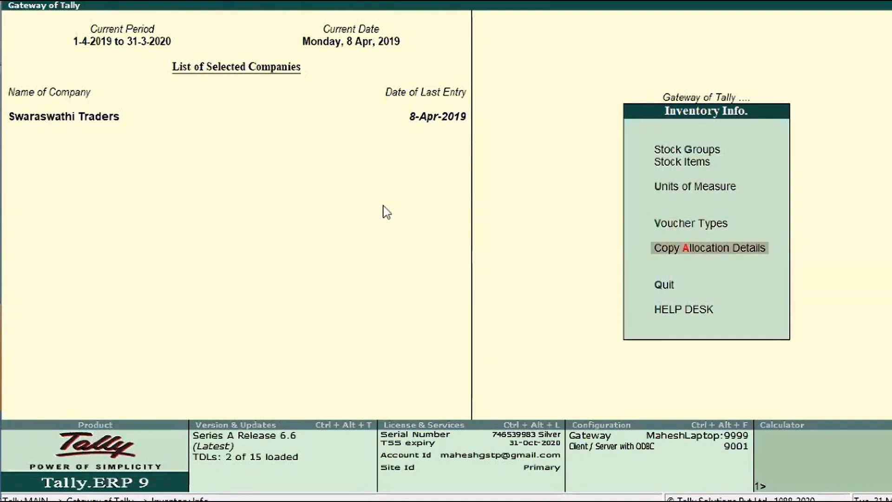
key("Up")
key("Up")
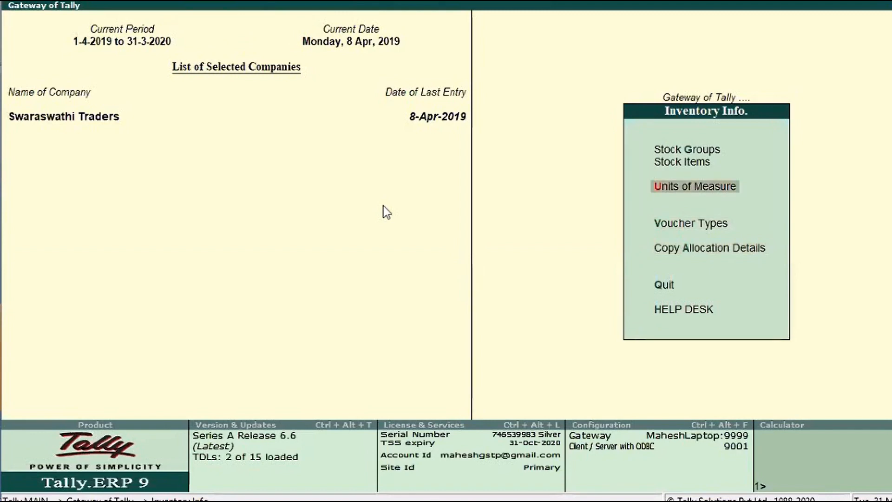
key("Return")
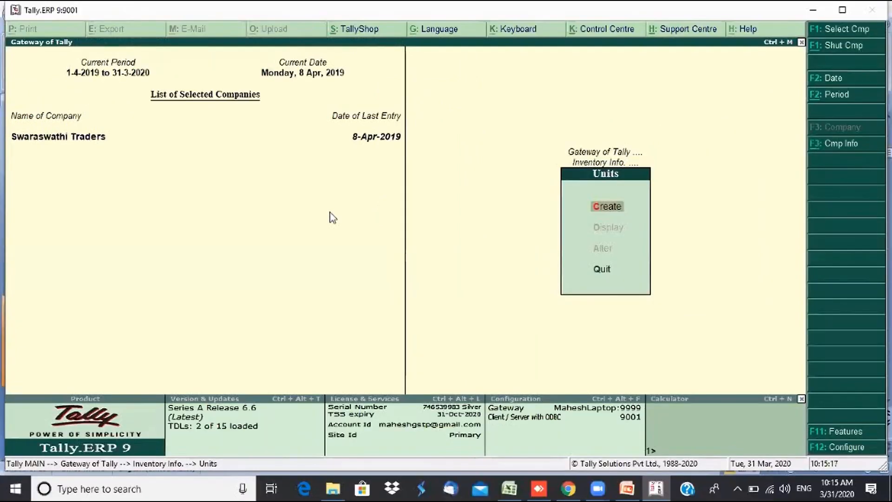
key("Return")
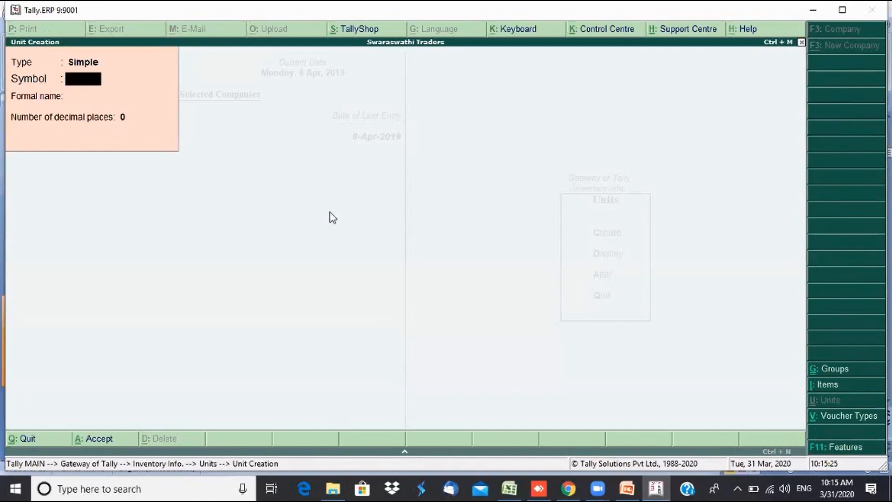
- Create the simple unit Nos with formal name Numbers and 0 decimal places
type("Nos")
key("Return")
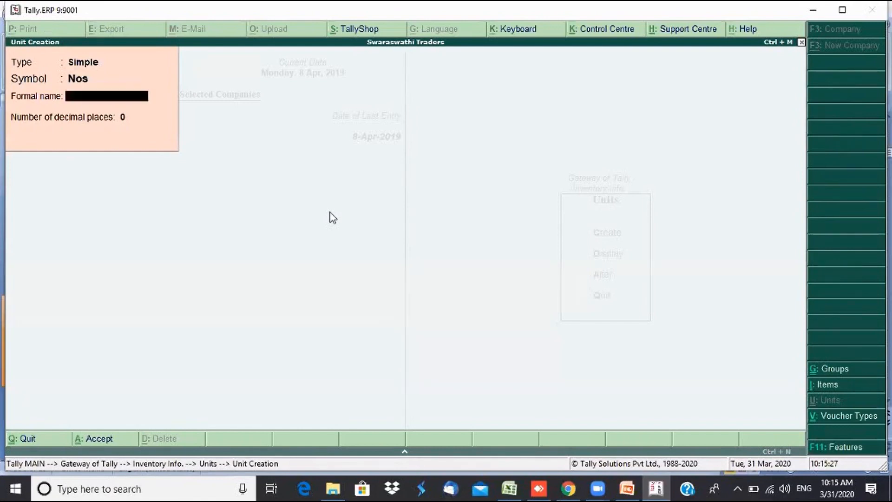
type("Numbers")
key("Return")
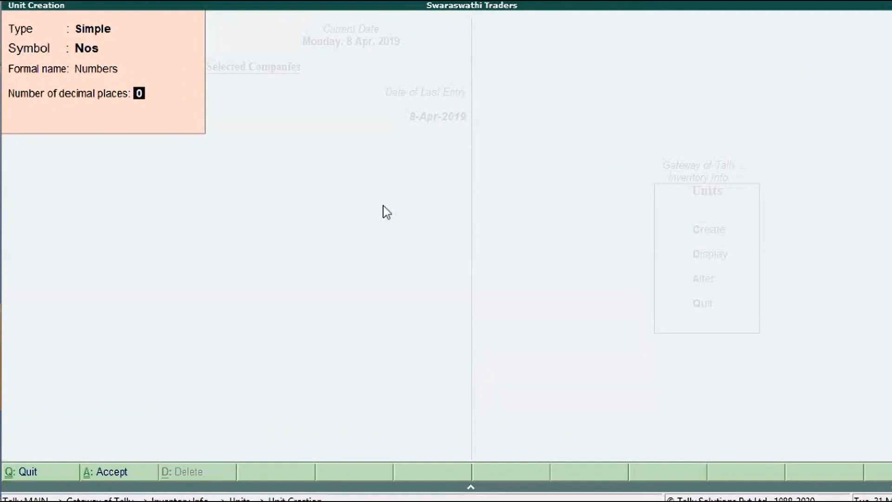
key("Return")
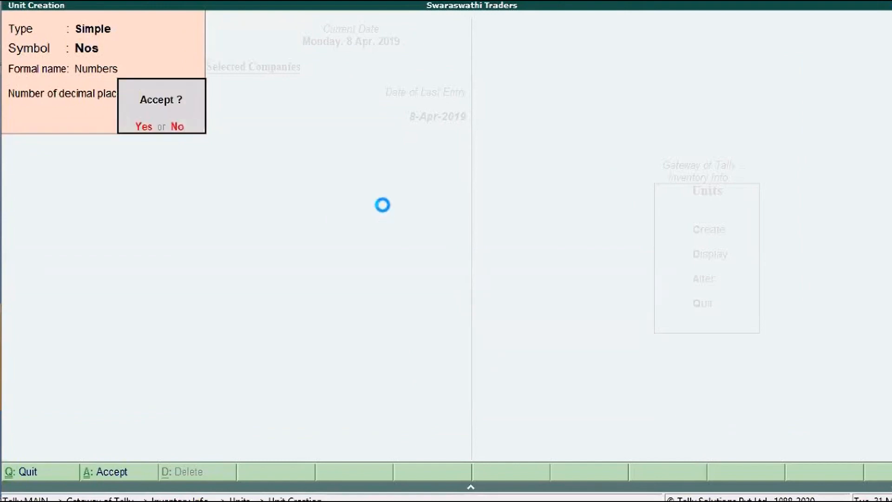
key("Return")
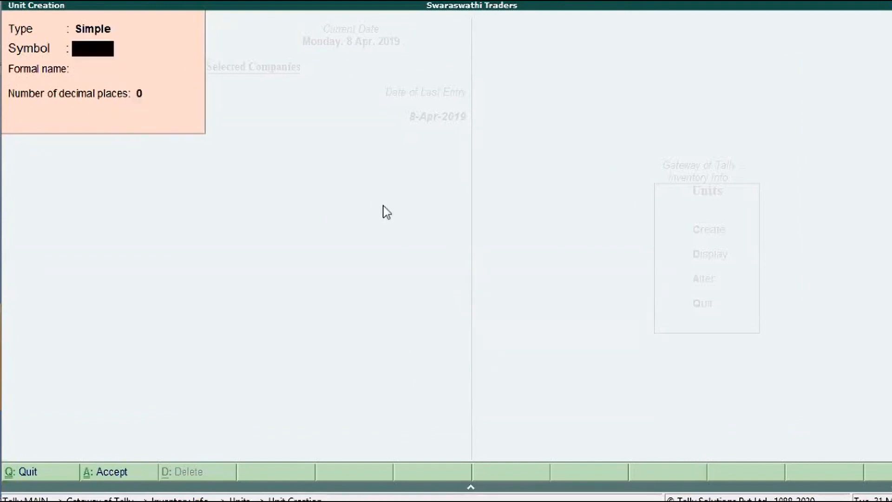
- Display the saved Nos unit to verify its details, then return to unit creation
key("Escape")
key("Return")
key("Down")
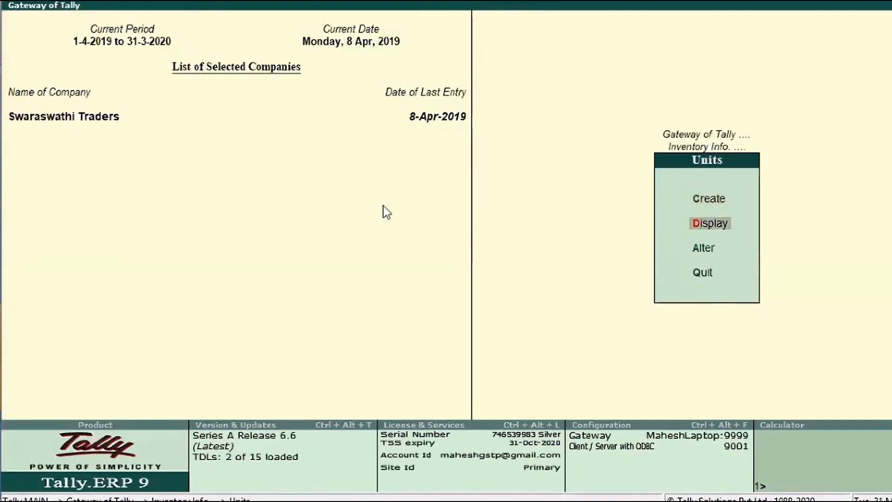
key("Return")
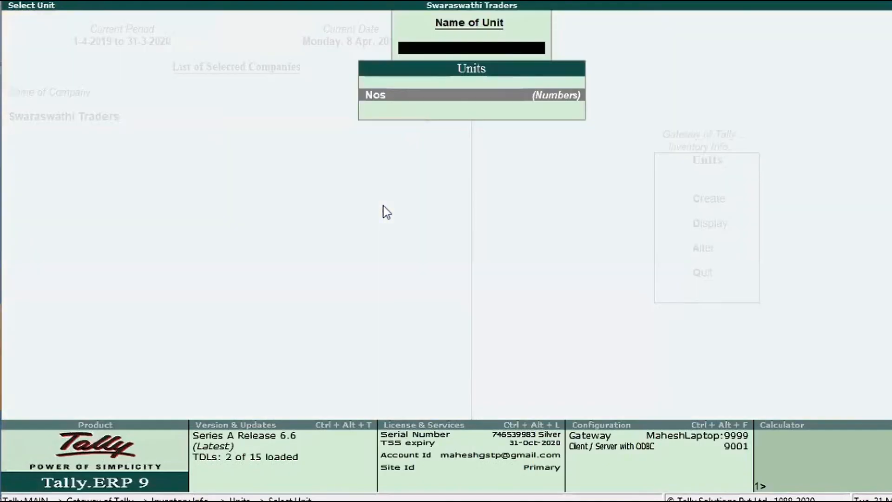
key("Return")
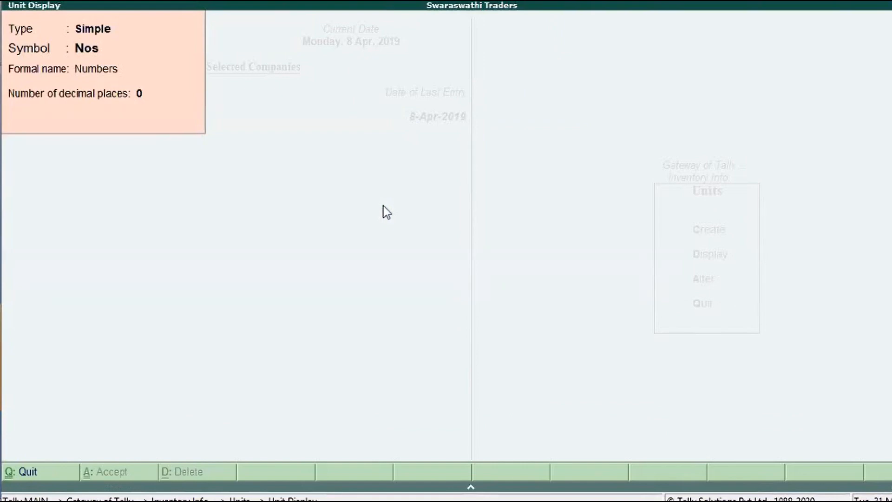
key("Escape")
key("Escape")
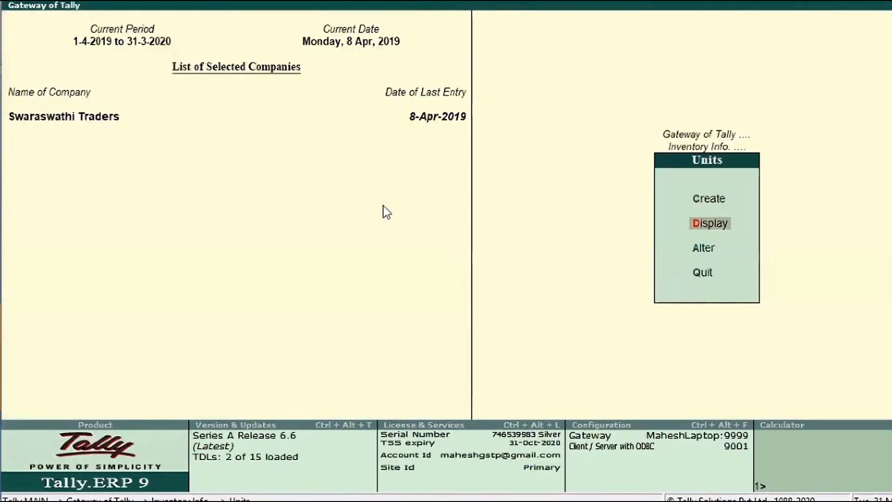
key("Up")
- Create the unit KGS with formal name Kilograms and 2 decimal places
key("Return")
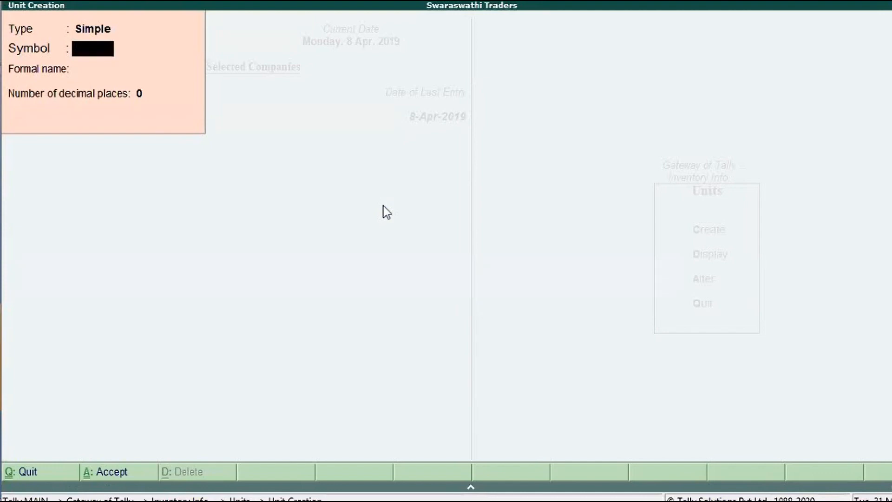
type("KGS")
key("Return")
type("Kilogr")
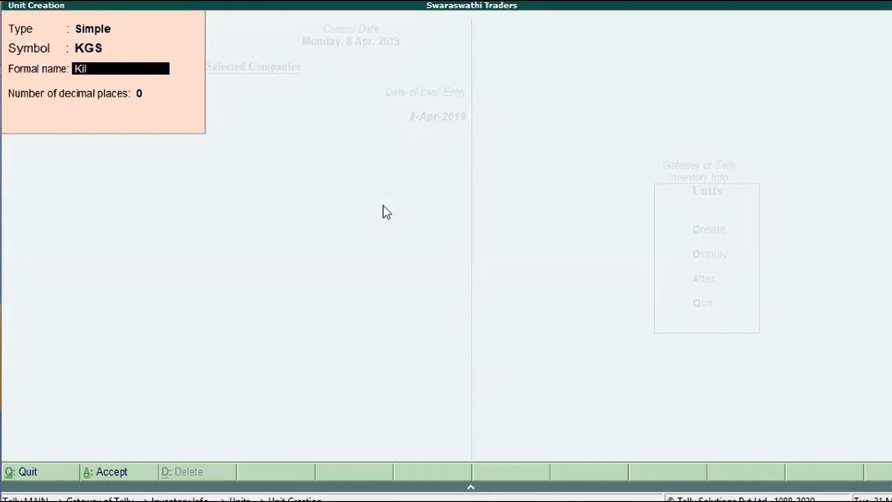
type("ams")
key("Return")
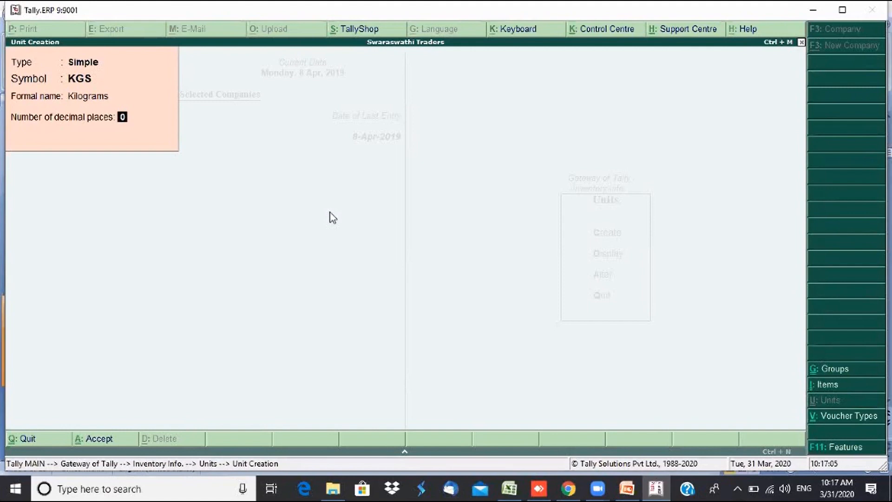
type("2")
key("Return")
key("Return")
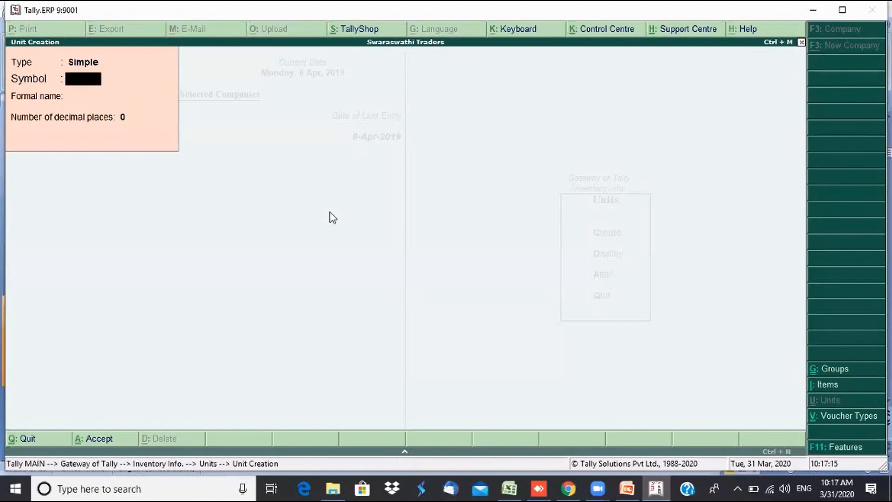
- Create the unit LTR with formal name Liter and 4 decimal places, then exit unit creation
type("LTR")
key("Return")
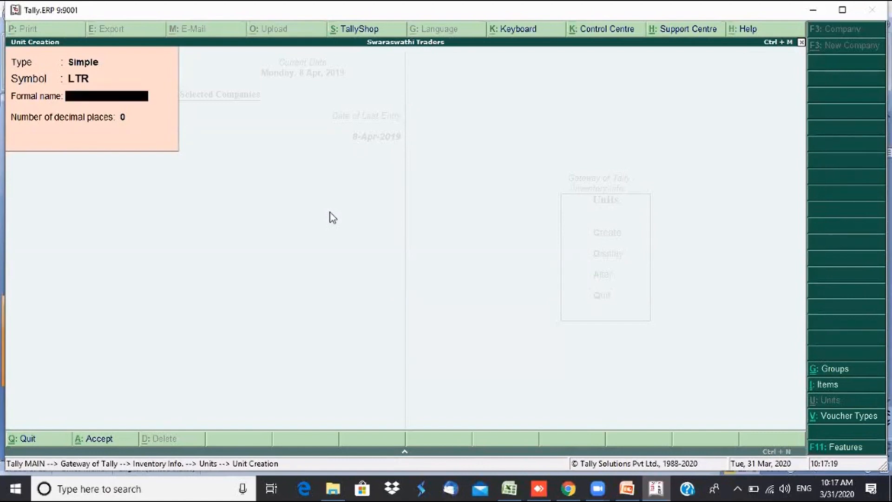
type("Liter")
key("Return")
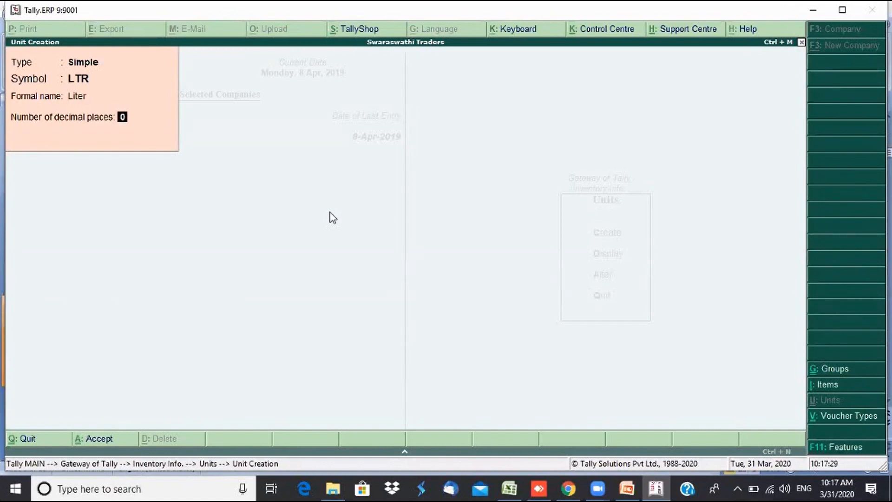
type("4")
key("Up")
key("Down")
key("Return")
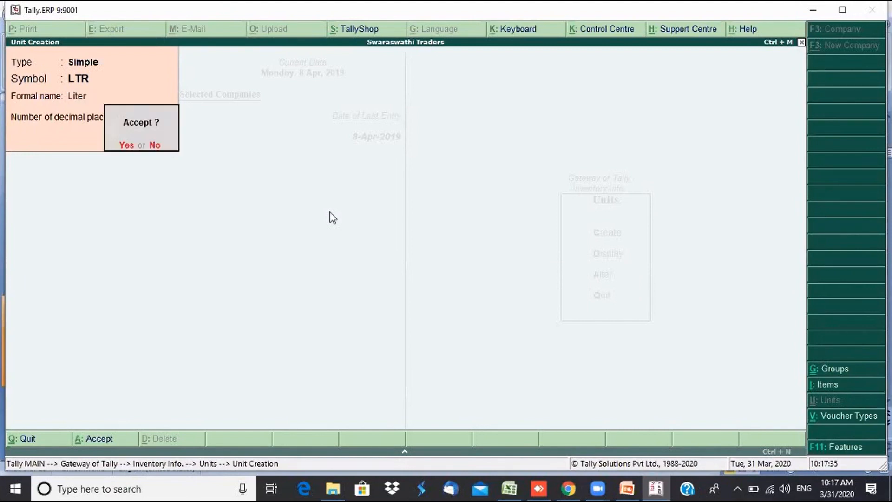
key("Return")
key("Escape")
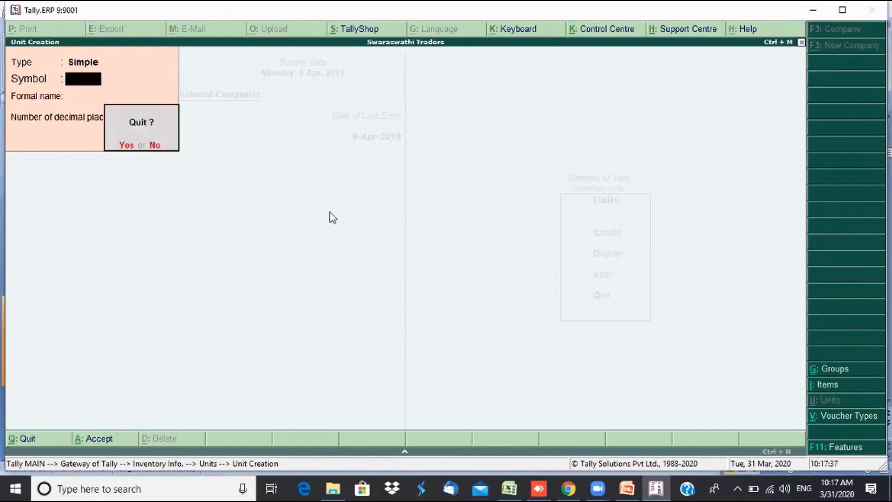
key("Return")
- Browse the Select Unit list showing KGS, LTR and Nos
key("Down")
key("Return")
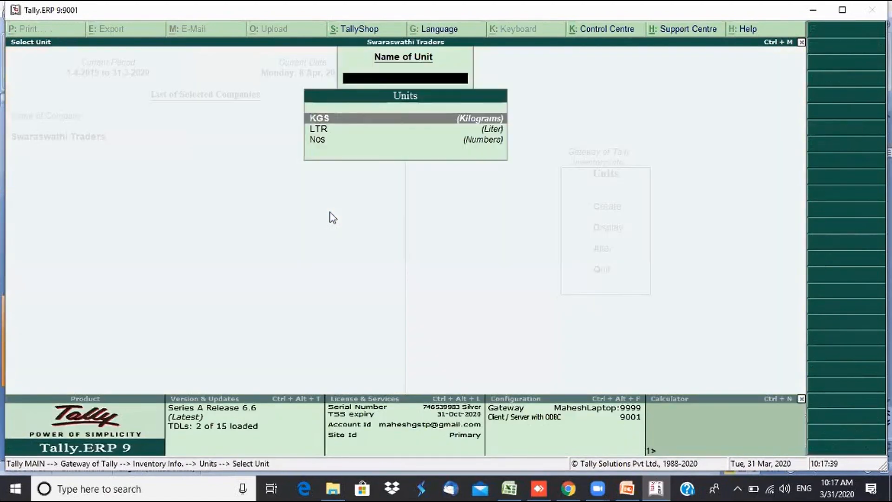
key("Down")
key("Down")
key("Up")
key("Up")
key("Down")
key("Down")
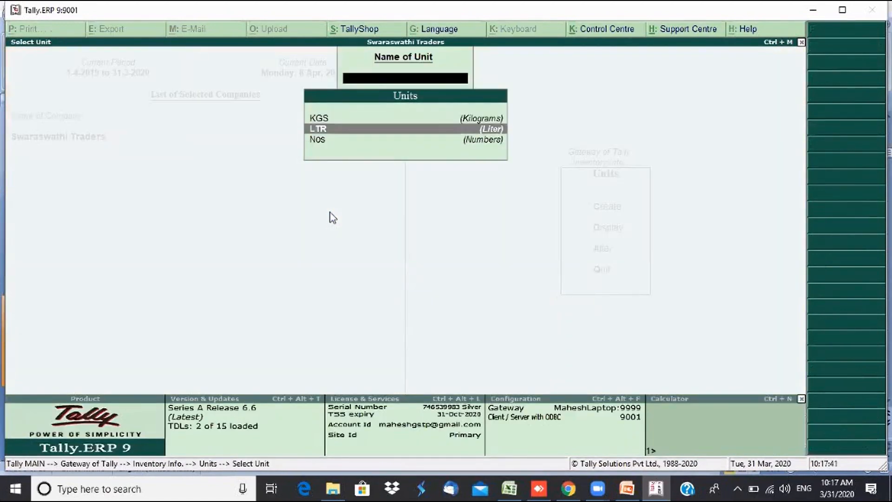
key("Up")
key("Up")
key("Down")
key("Down")
key("Up")
key("Up")
key("Down")
key("Down")
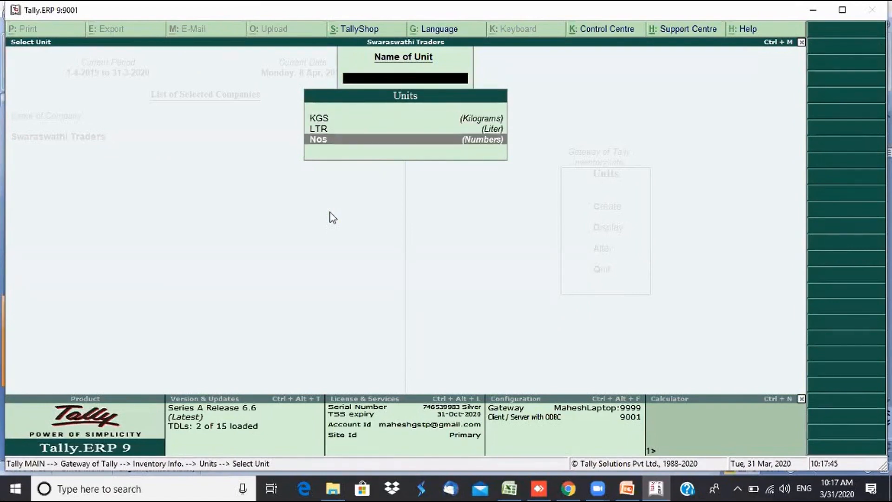
key("Up")
key("Up")
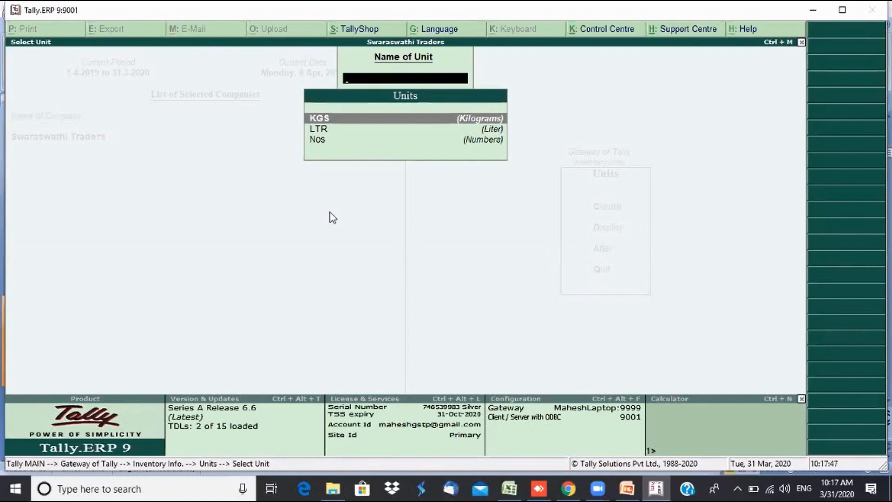
key("Escape")
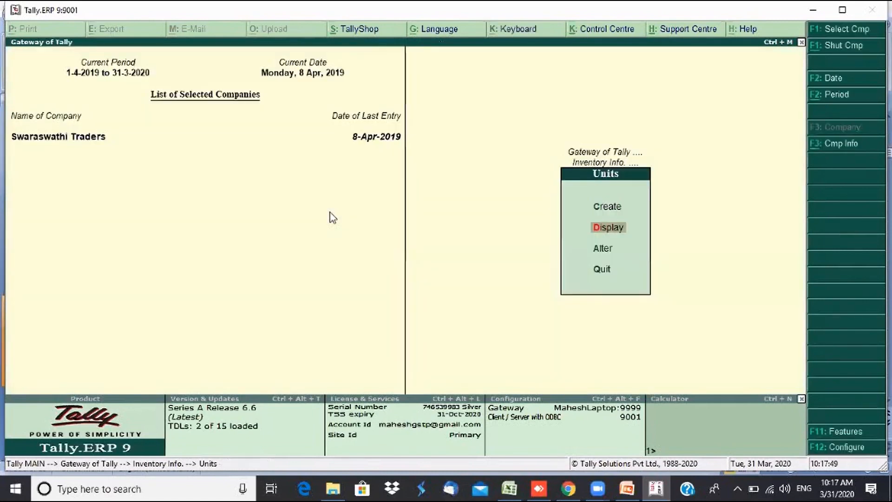
- Open KGS in Units > Alter, quit without changes, and return to Gateway of Tally
key("Down")
key("Return")
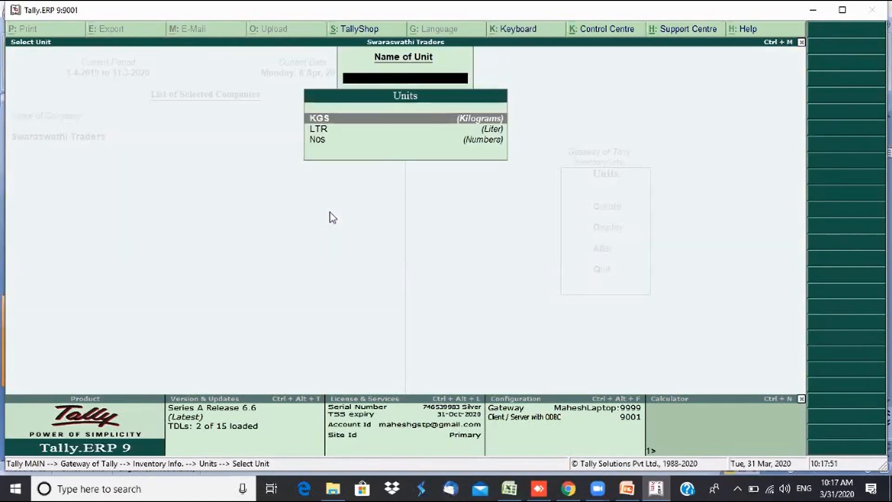
key("Return")
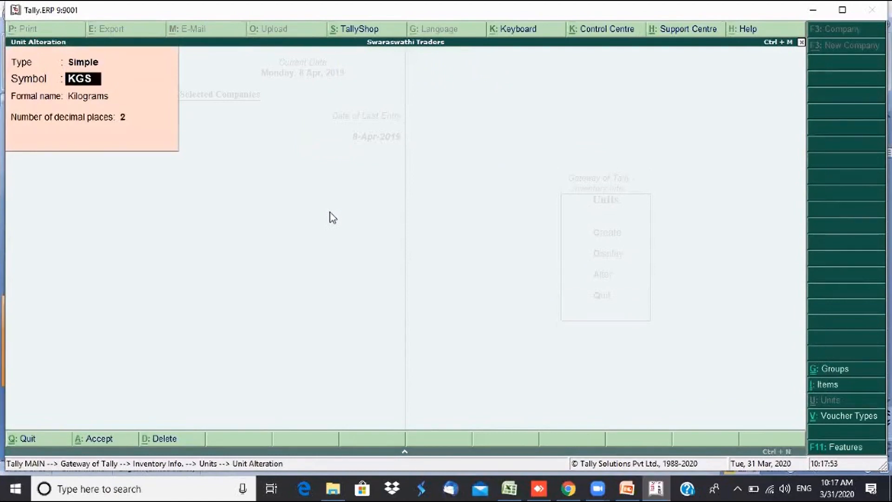
key("Escape")
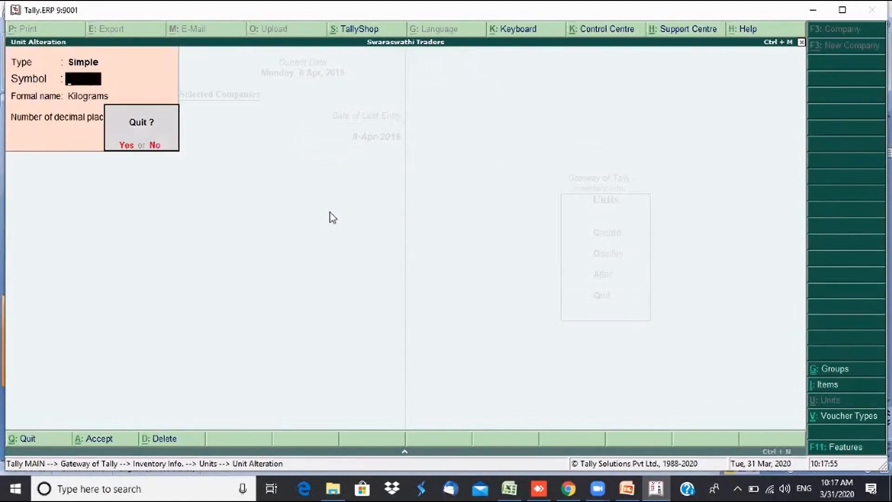
key("Return")
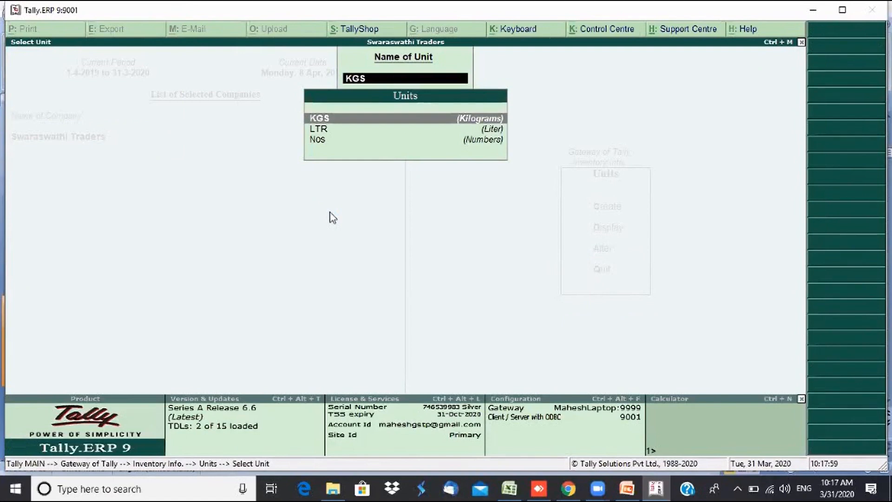
key("Escape")
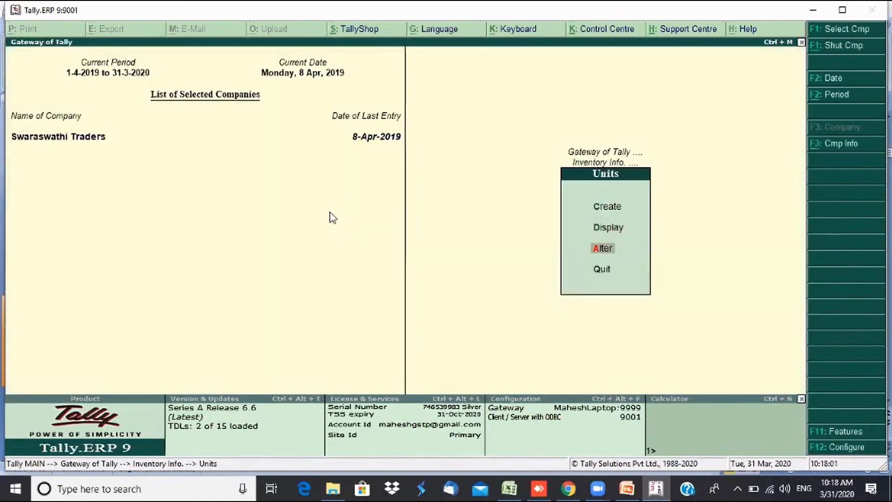
key("Escape")
key("Escape")
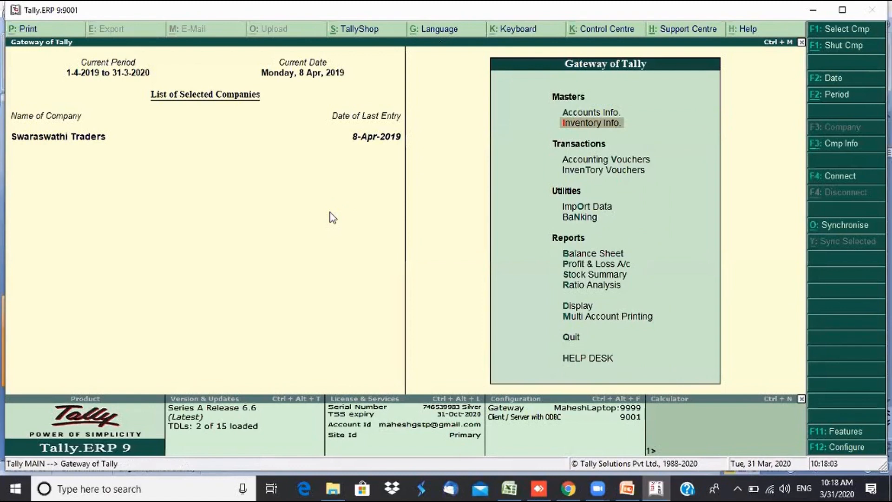
- In Inventory Info, glance at Units of Measure, then open the Stock Groups menu
key("Return")
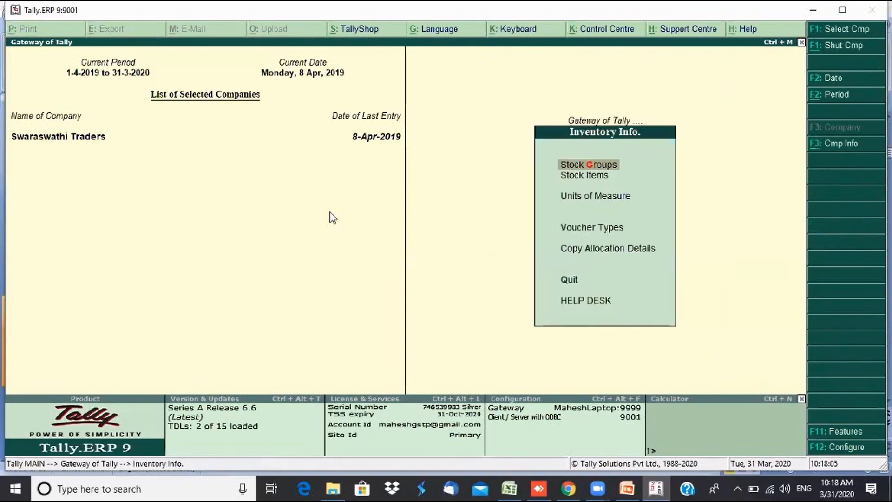
key("Down")
key("Down")
key("Return")
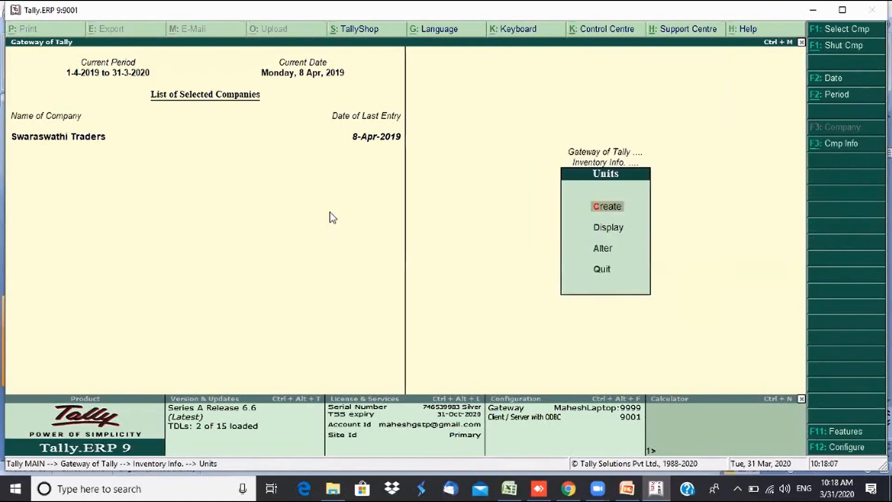
key("Escape")
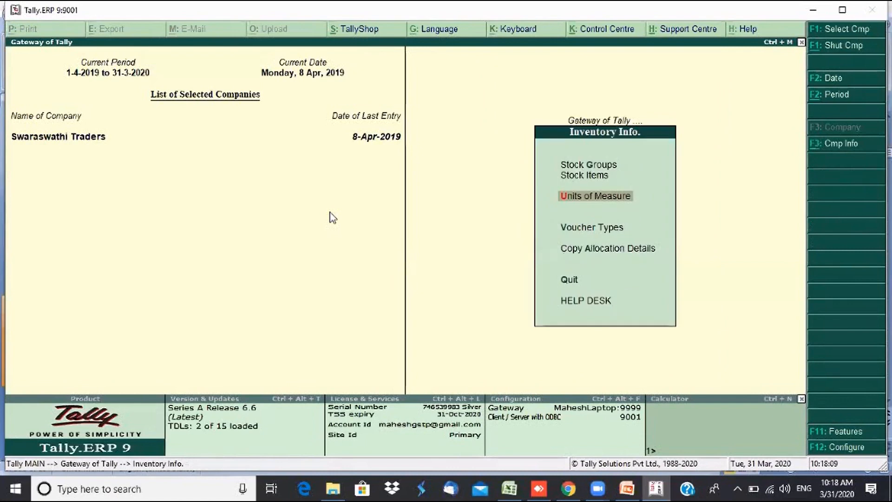
key("Up")
key("Up")
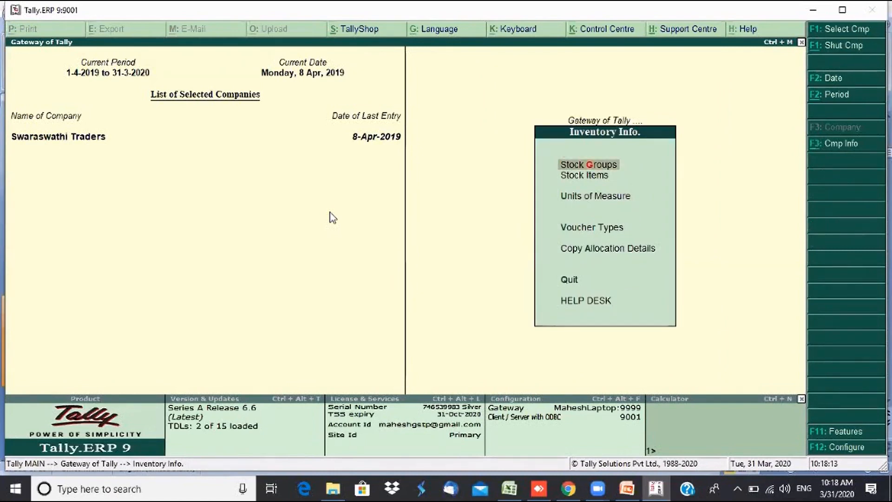
key("Return")
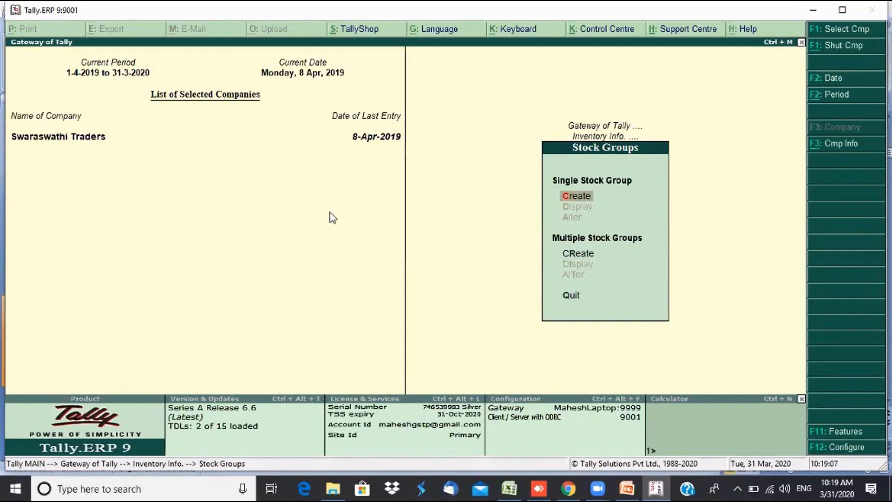
- Create stock groups TV and Washing Machine under Primary
key("Return")
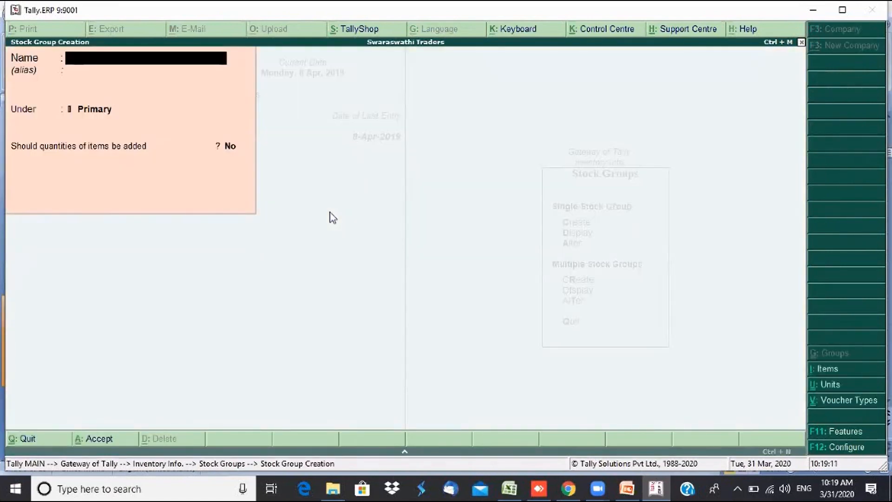
type("TV")
key("Return")
key("Return")
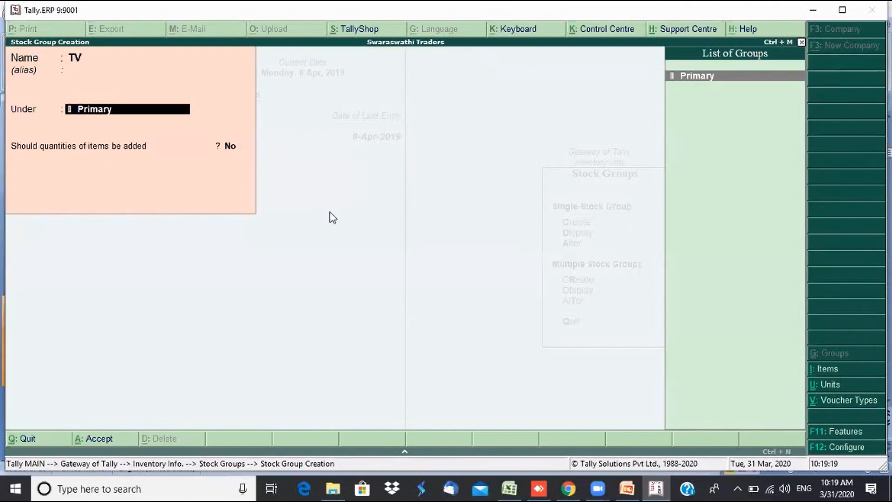
key("Return")
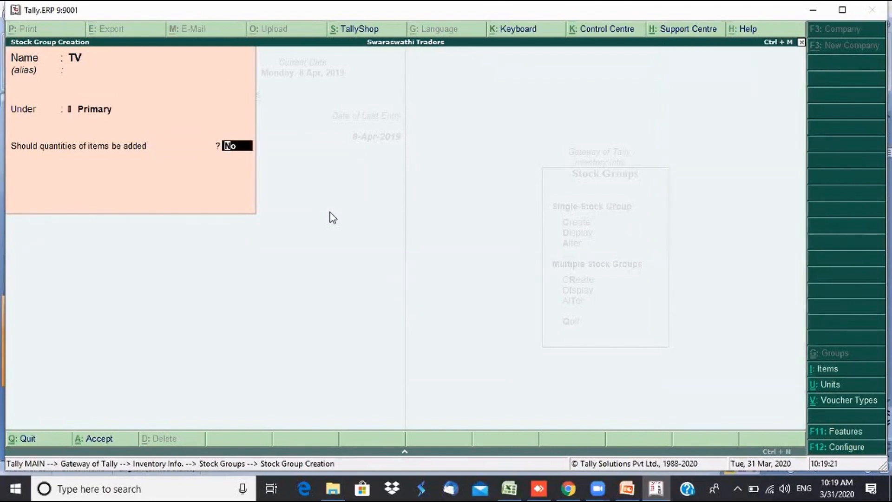
key("Return")
key("Return")
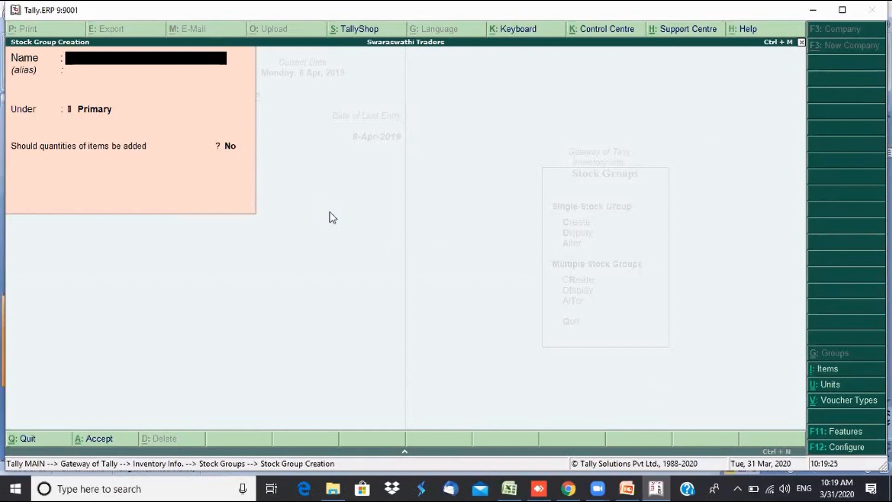
type("Washing Mac")
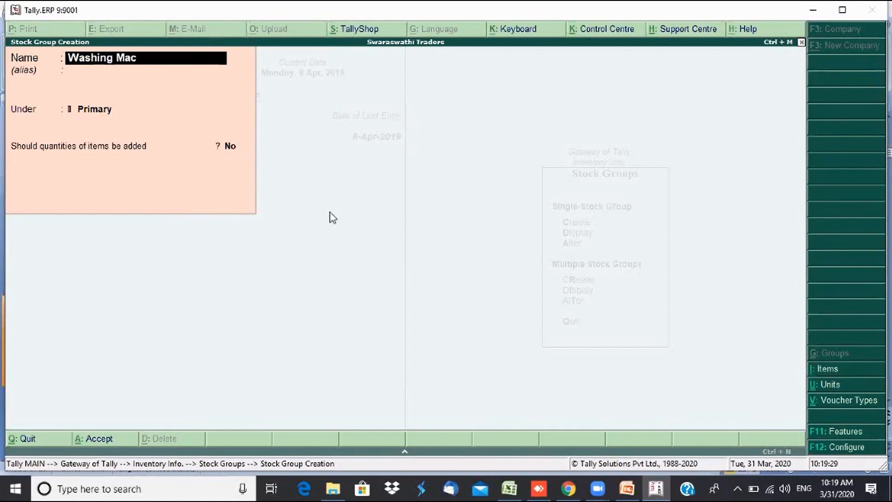
type("hine")
key("Return")
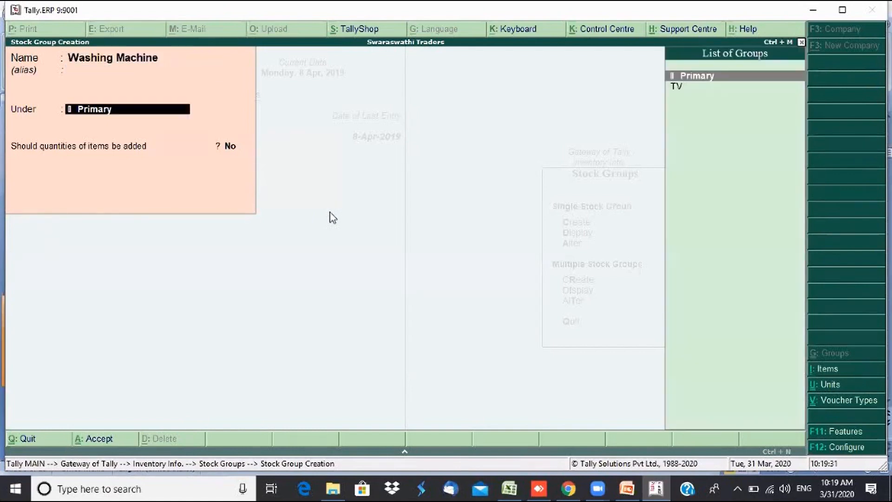
key("Return")
key("Return")
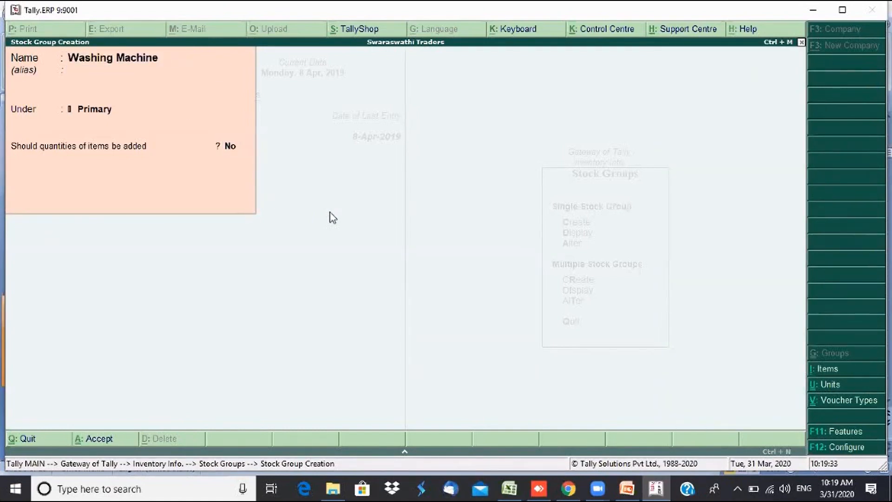
key("Return")
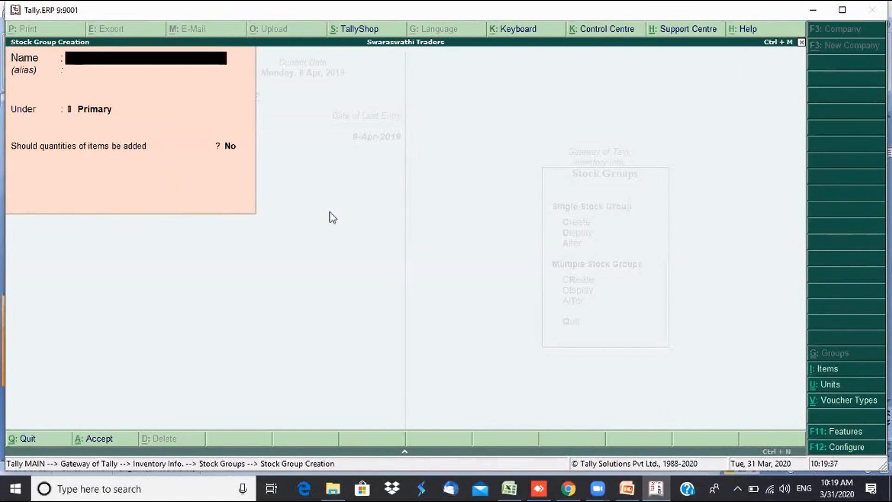
- Create stock groups Air Coolers, Fridge and Music Systems under Primary
type("Air Coolers")
key("Return")
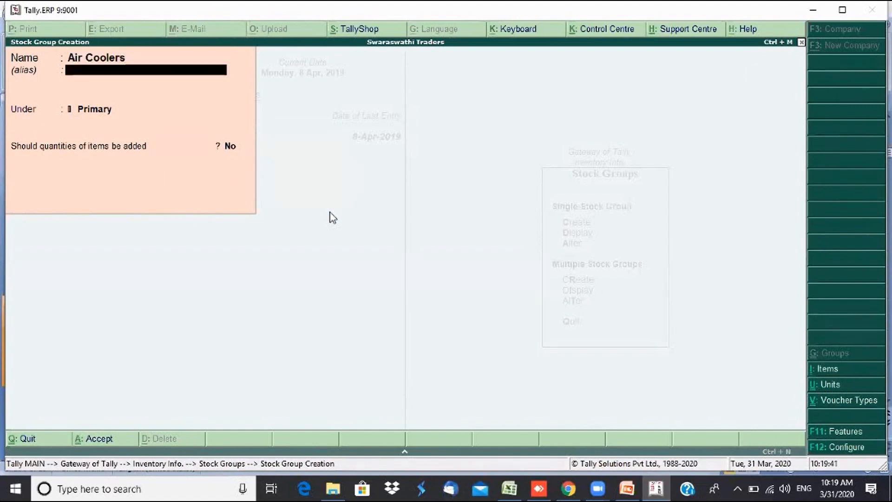
key("Return")
key("Return")
key("Return")
key("Return")
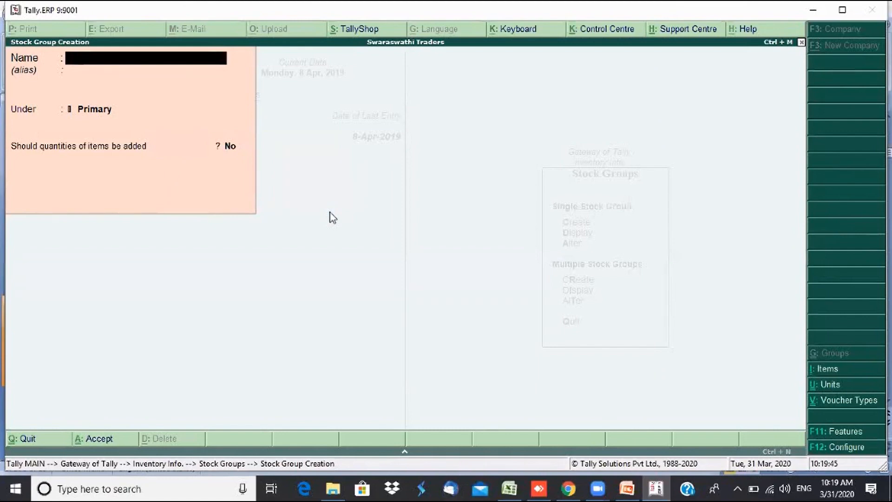
type("Fridge")
key("Return")
key("Return")
key("Return")
key("Return")
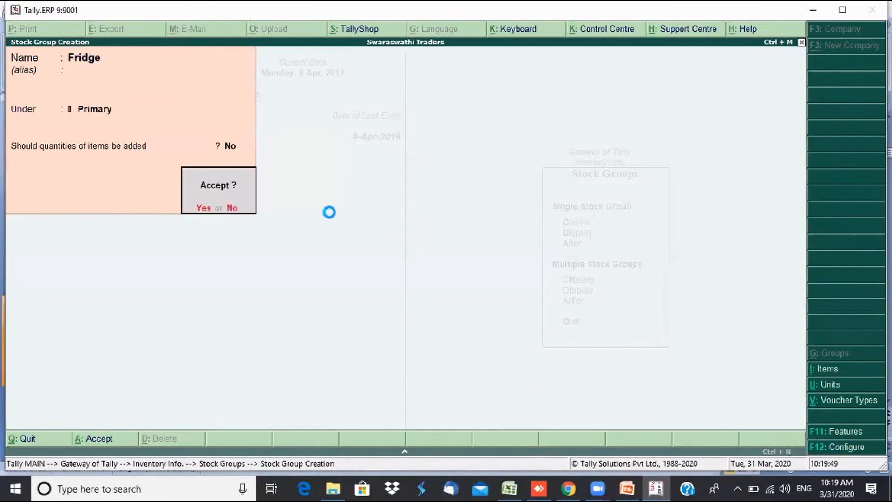
key("Return")
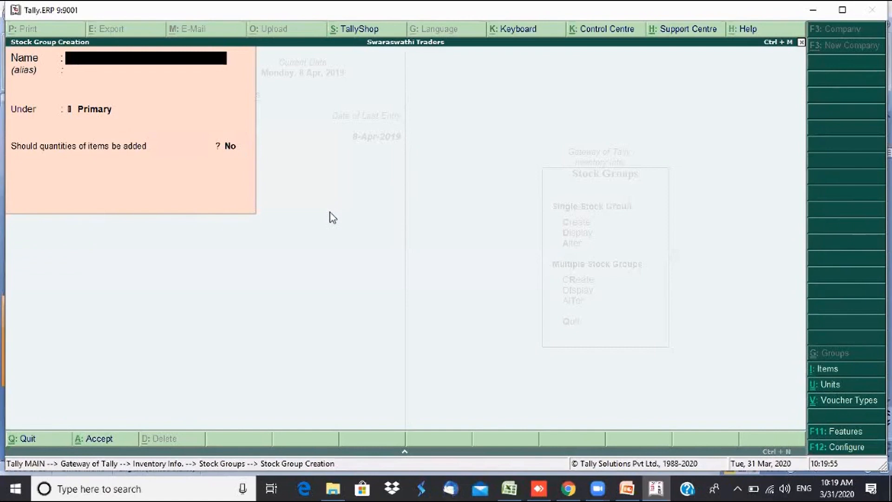
type("Music Systems")
key("Return")
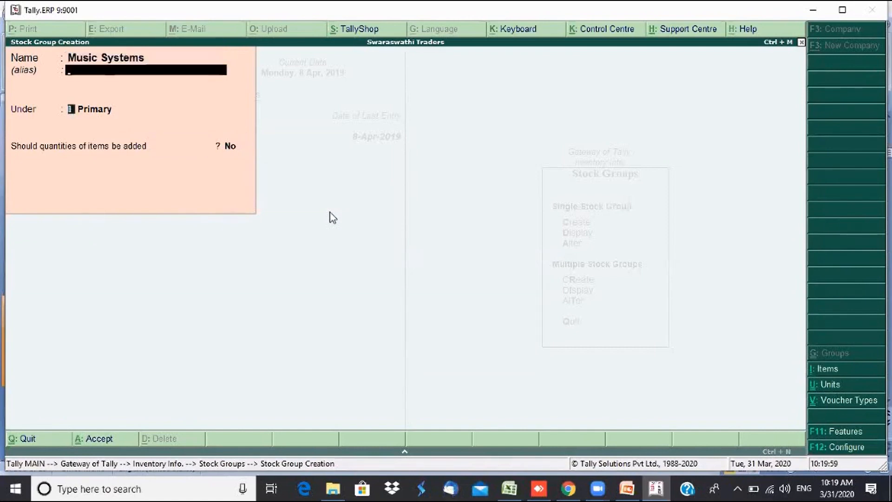
key("Return")
key("Return")
key("Return")
key("Return")
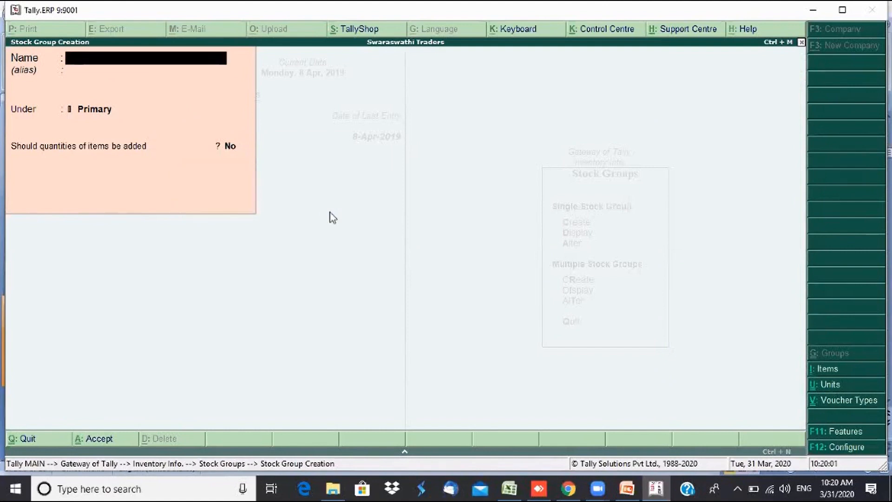
key("Escape")
- Review the stock group list and locate Air Coolers
key("Down")
key("Return")
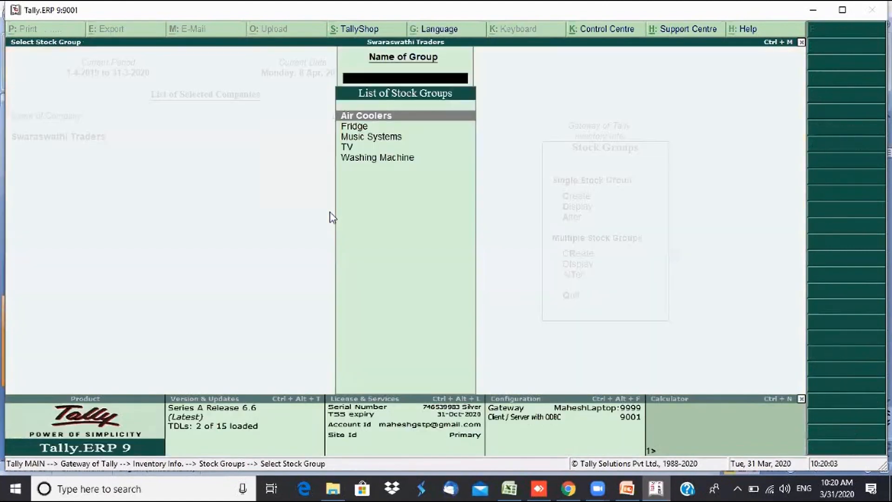
key("Down")
key("Up")
key("Down")
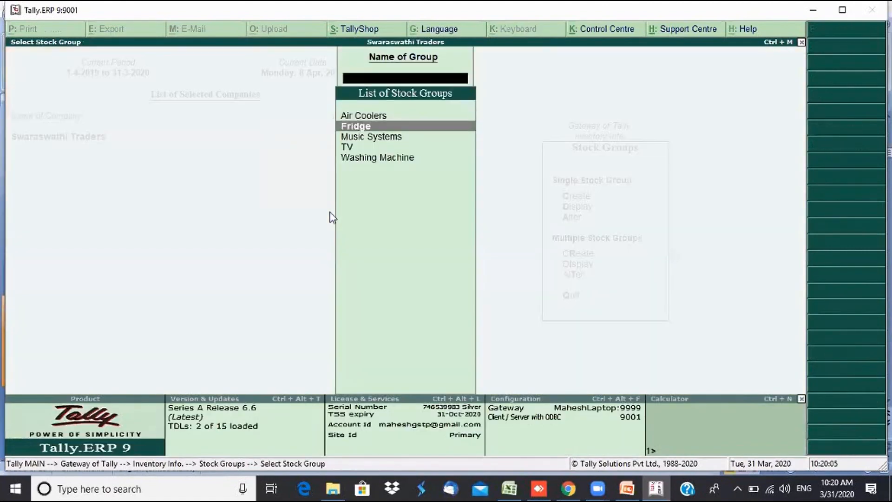
key("Down")
key("Down")
key("Down")
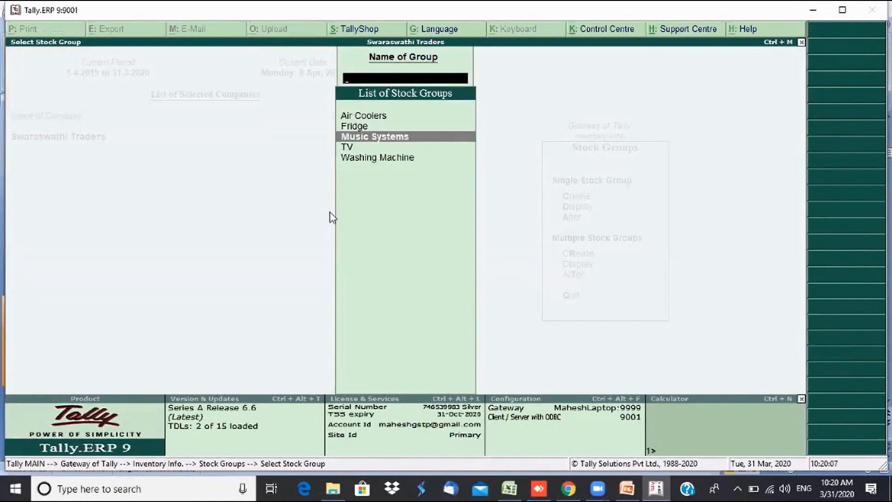
key("Up")
key("Up")
key("Up")
key("Up")
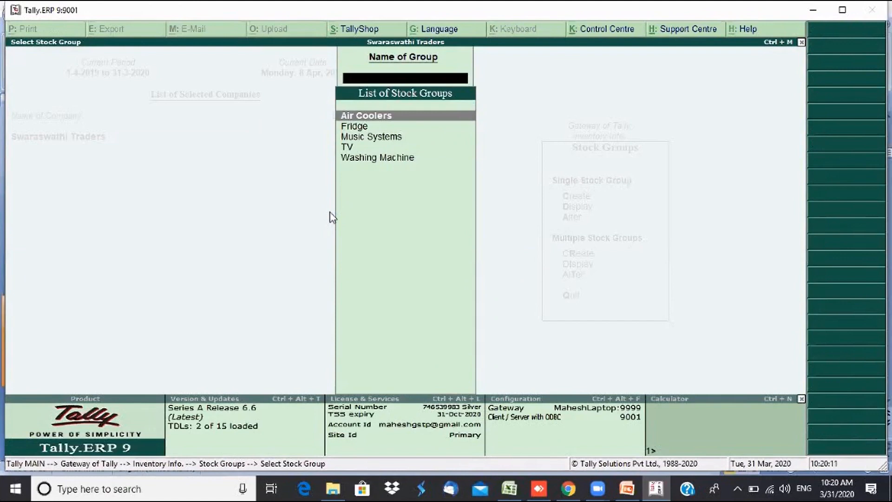
key("Escape")
- Rename the Air Coolers group to Air Conditioner via Alter, then return to Inventory Info
key("Down")
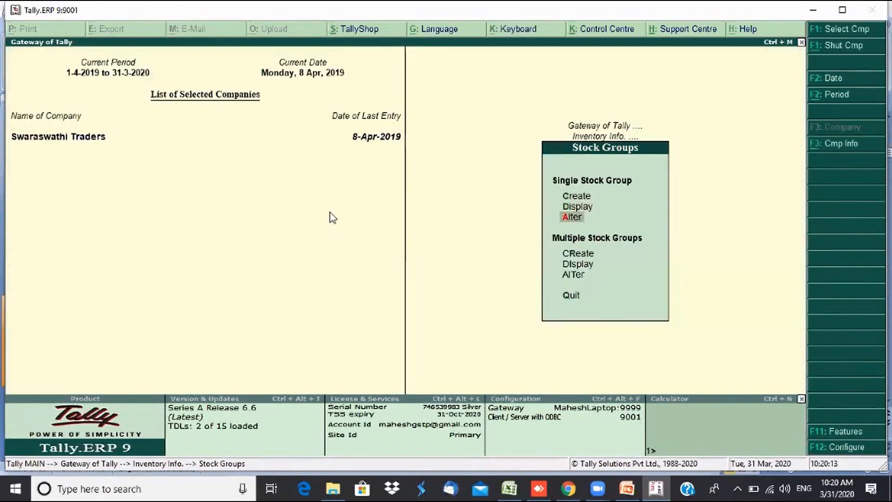
key("Return")
key("Return")
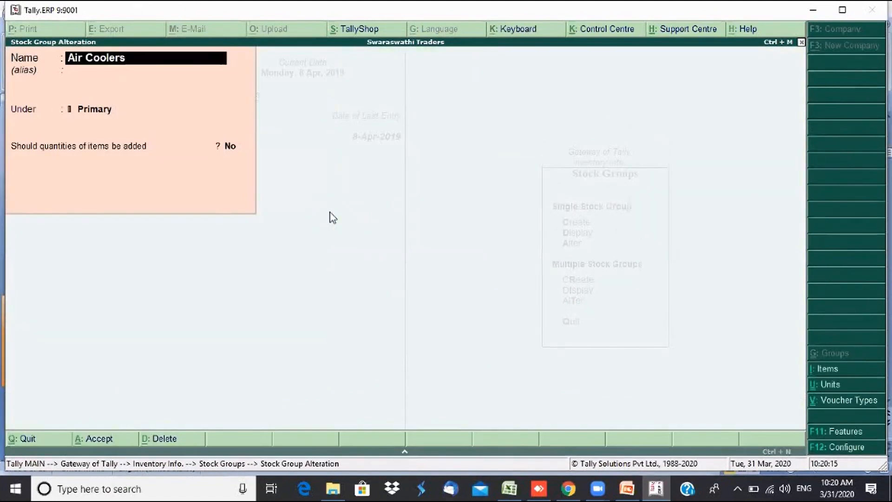
type("A")
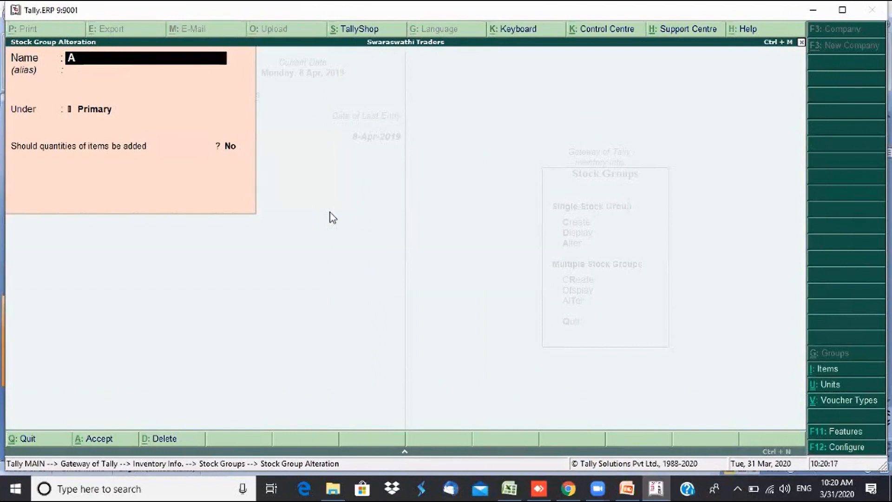
type("ir Conditioner")
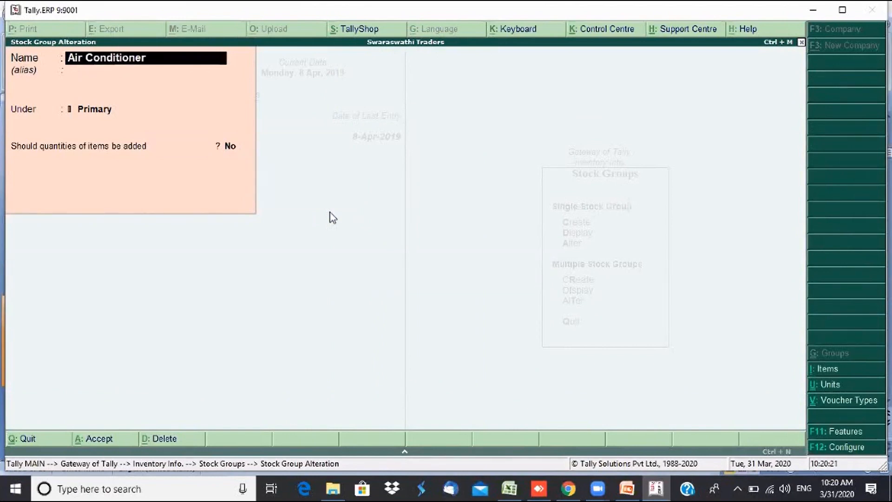
key("Return")
key("Return")
key("Return")
key("Return")
key("Return")
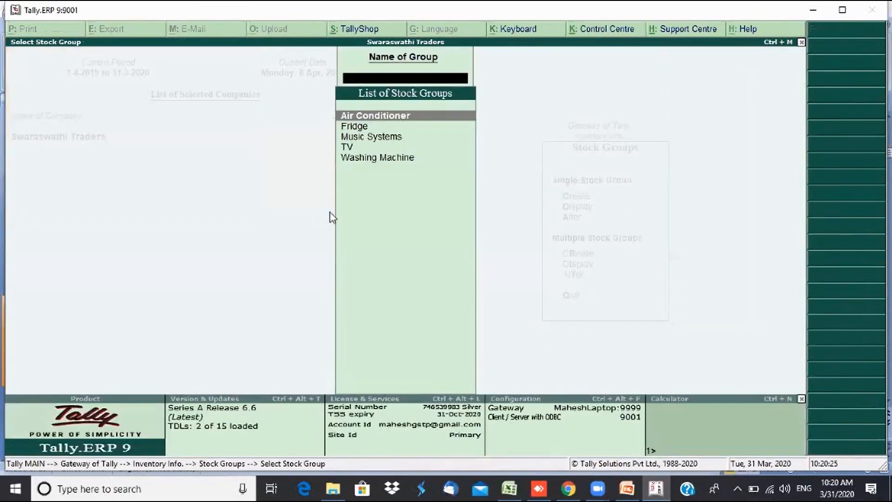
key("Down")
key("Down")
key("Down")
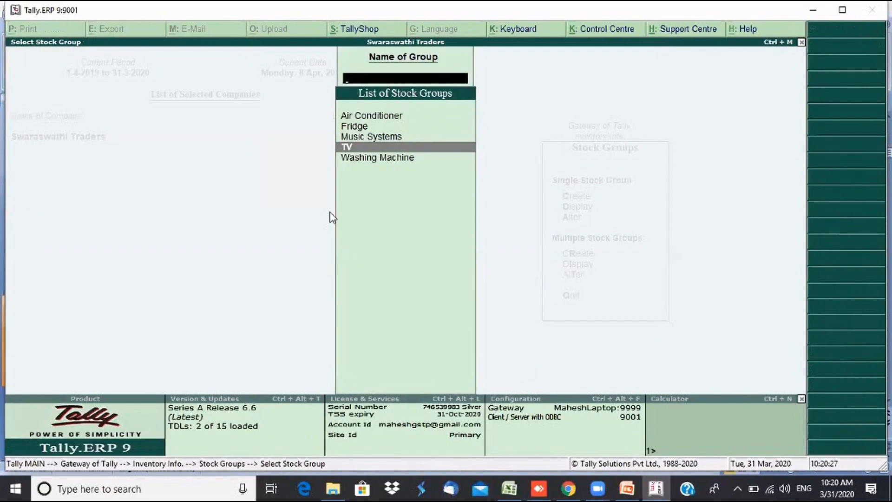
key("Up")
key("Up")
key("Up")
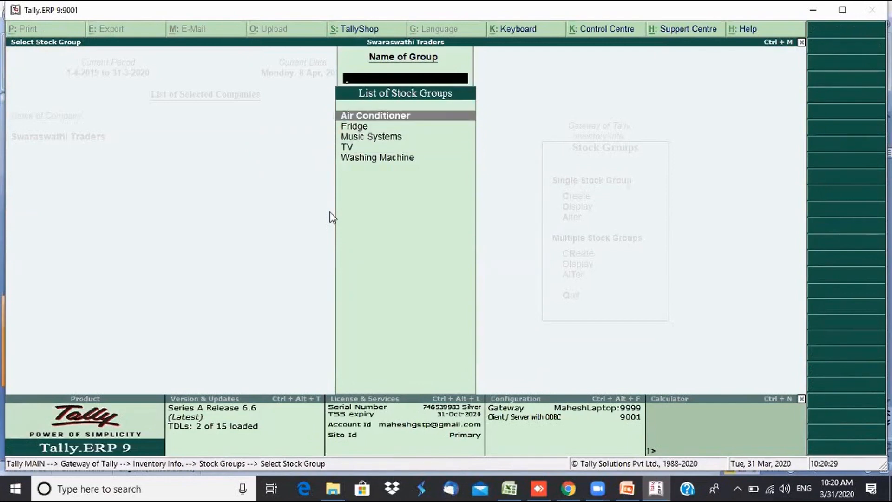
key("Escape")
key("Escape")
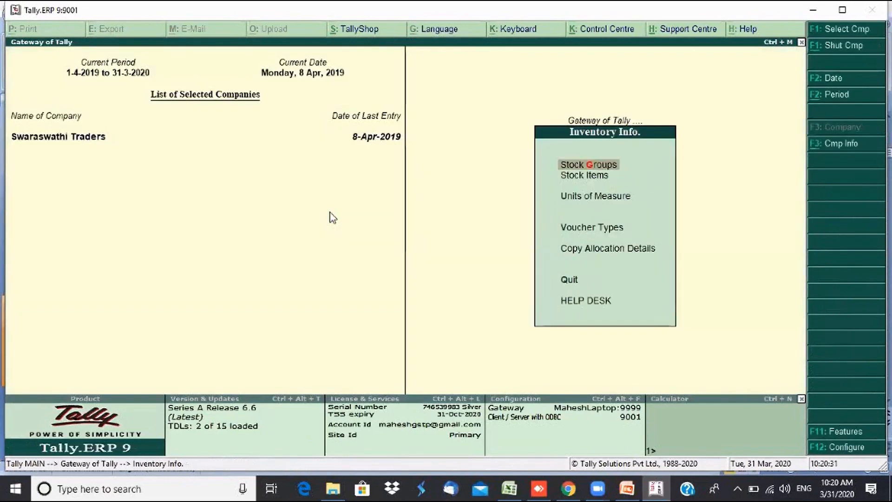
- From Inventory Info, go to Stock Items and choose Single Stock Item Create for a blank item form
key("Down")
key("Down")
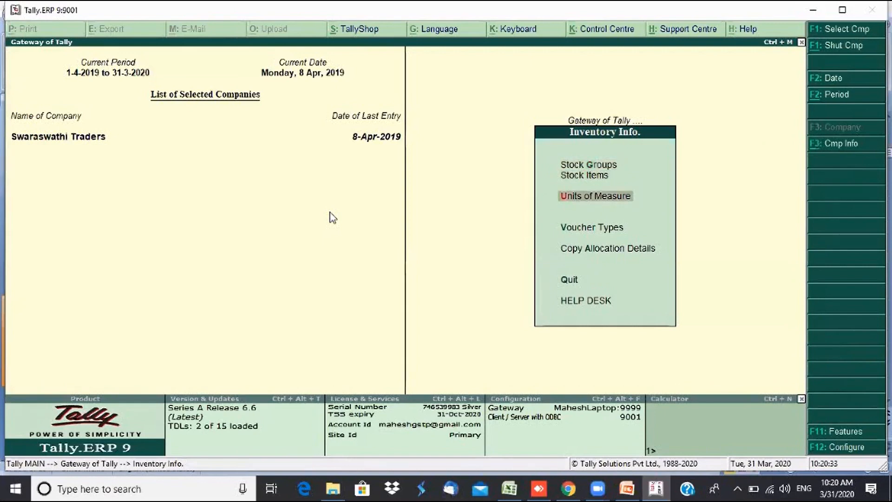
key("Up")
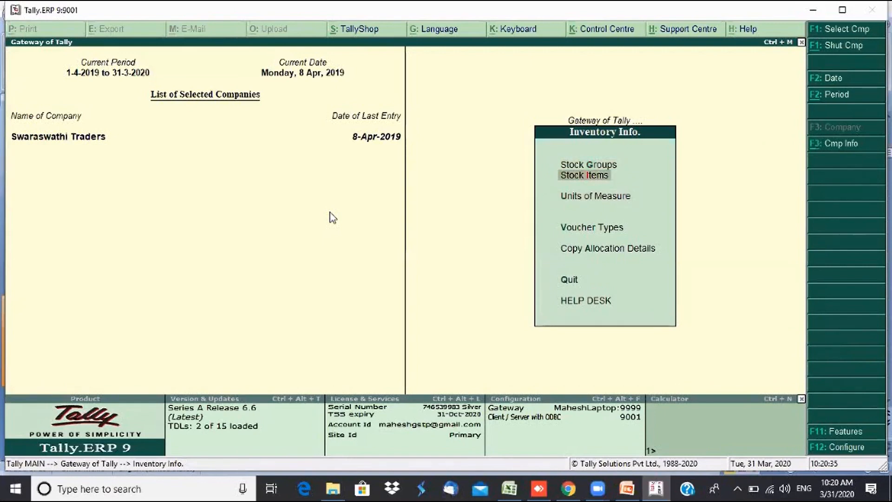
key("Up")
key("Down")
key("Return")
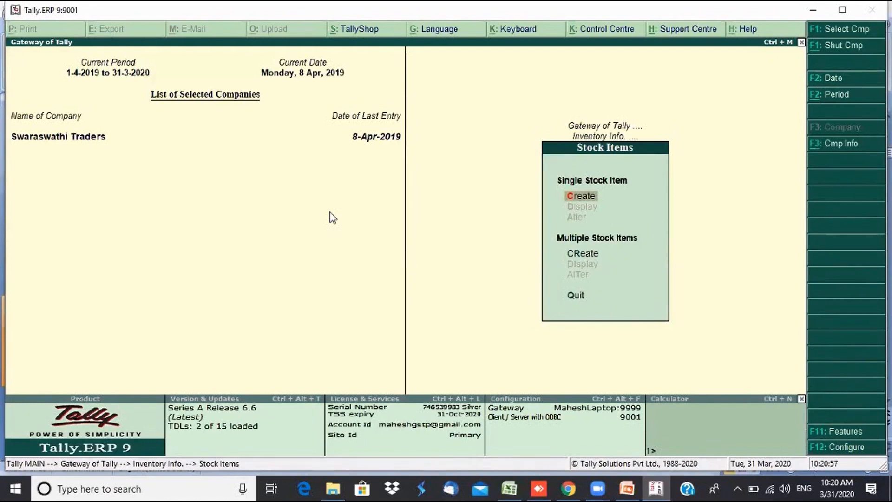
key("Down")
key("Up")
key("Return")
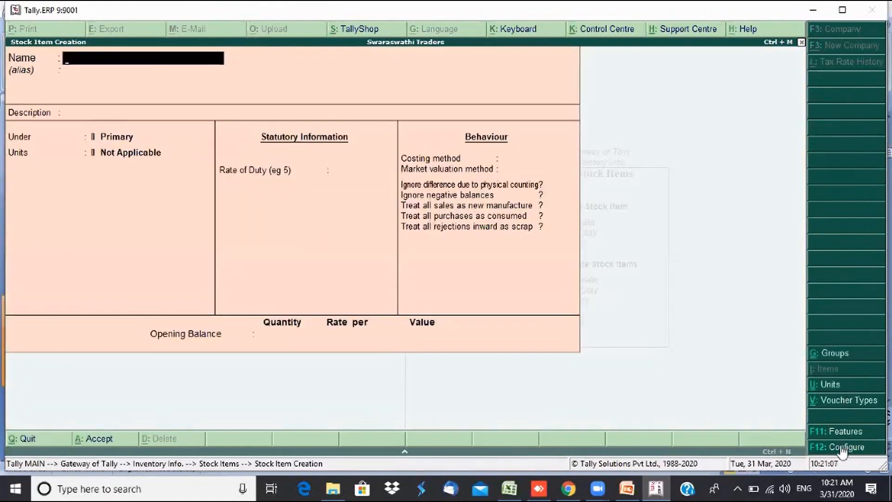
- In the F12 stock item configuration, set Allow advanced entries and Add description to No
key("F12")
key("Return")
key("Return")
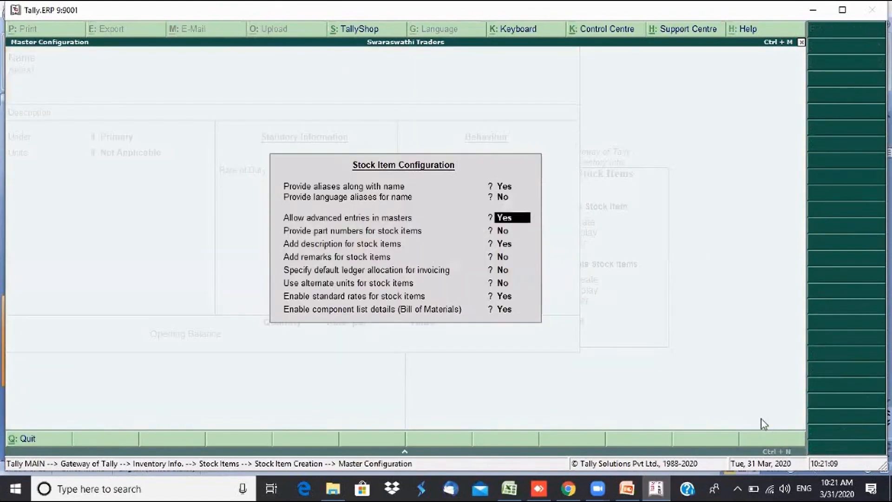
type("n")
key("Return")
type("n")
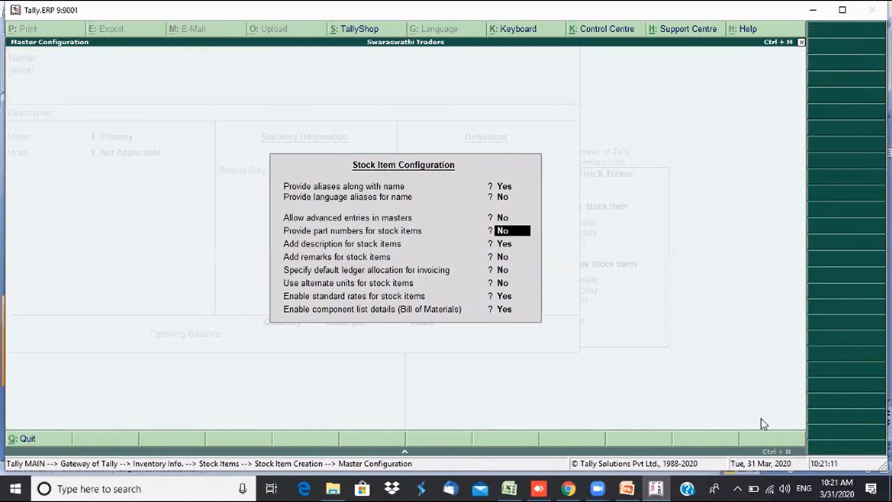
key("Return")
type("n")
key("Return")
key("Return")
key("Return")
key("Return")
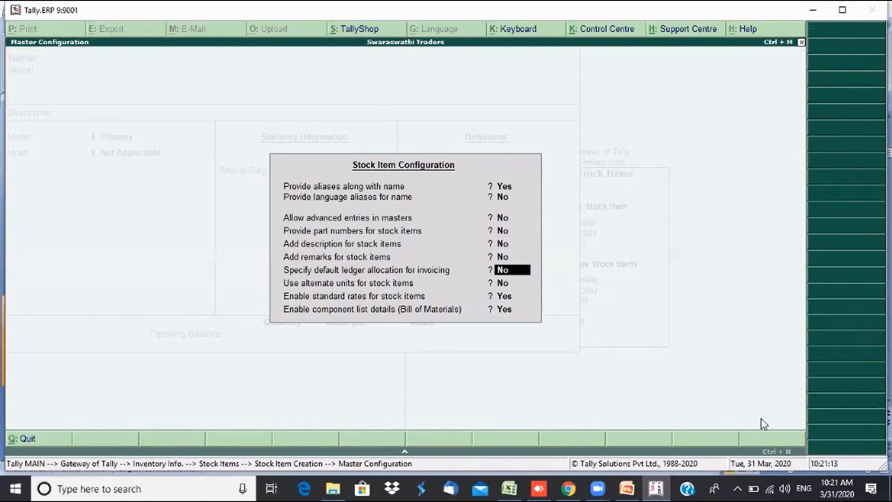
key("Return")
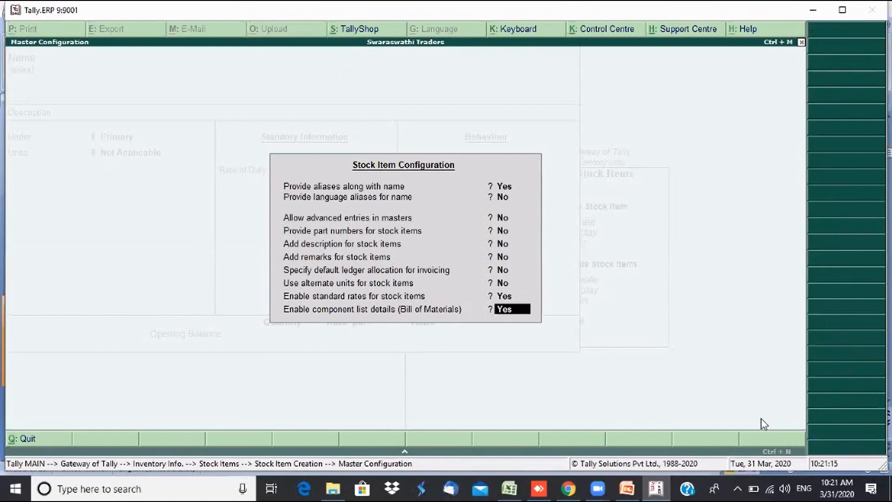
key("Return")
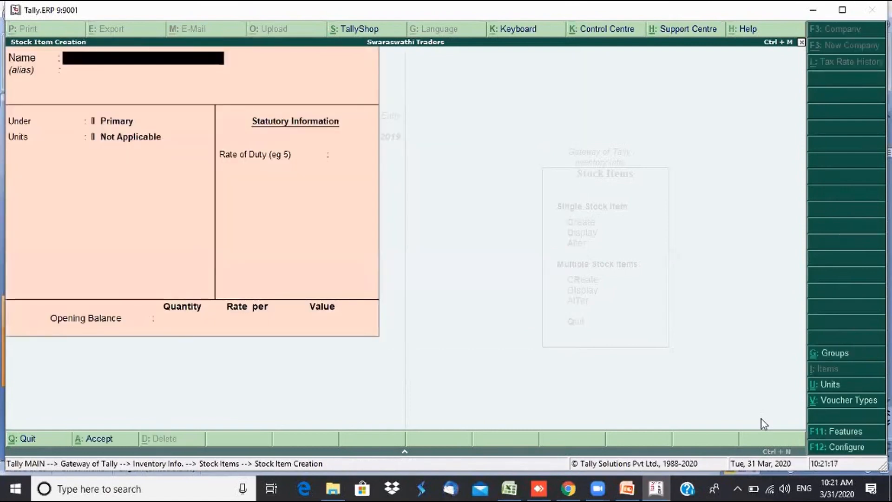
- Quit the current stock item form and reopen Stock Items Create for a fresh form
key("Escape")
key("y")
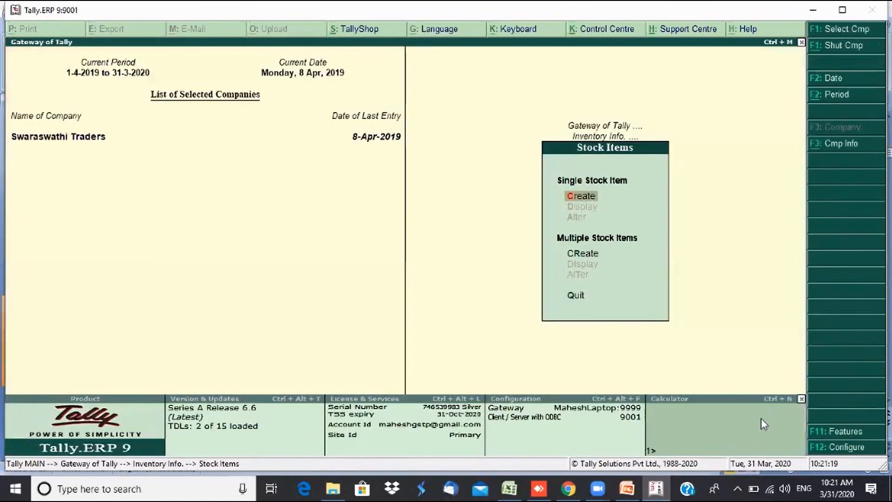
key("Escape")
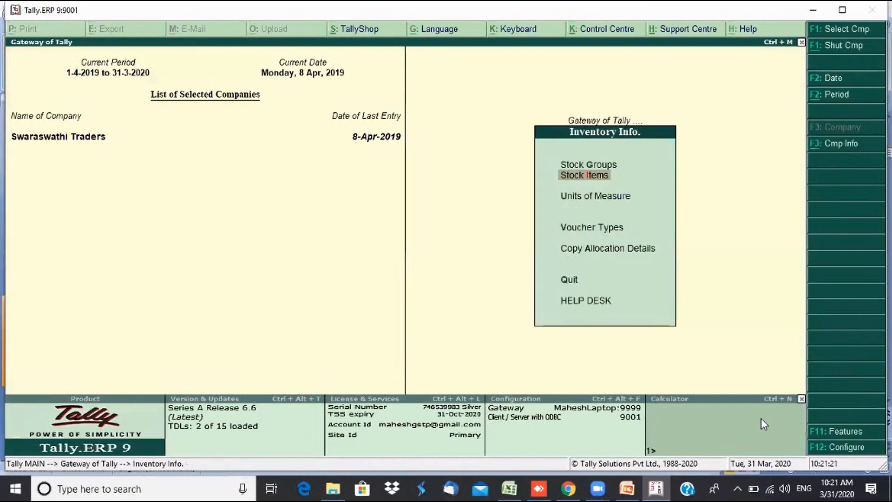
key("Return")
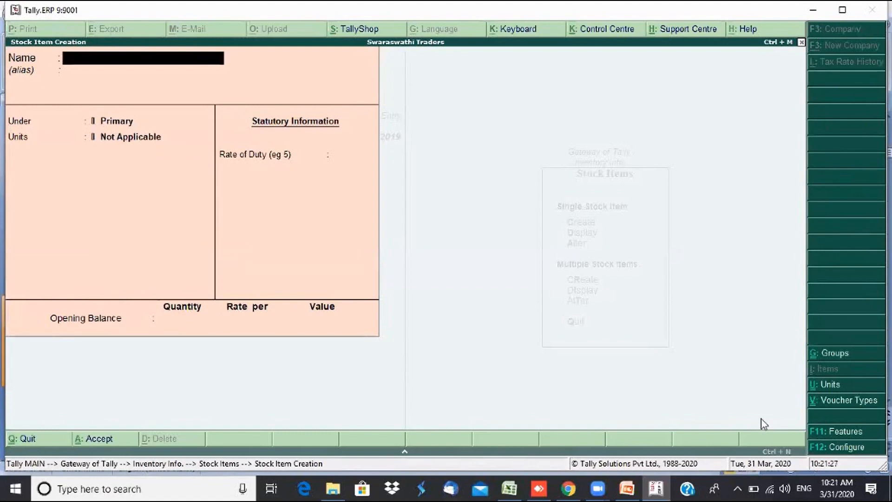
- Enter stock item Sony TV 42 inch under the TV group in Nos, with bill of materials left at No
type("Sony TC")
key("BackSpace")
type("V 42")
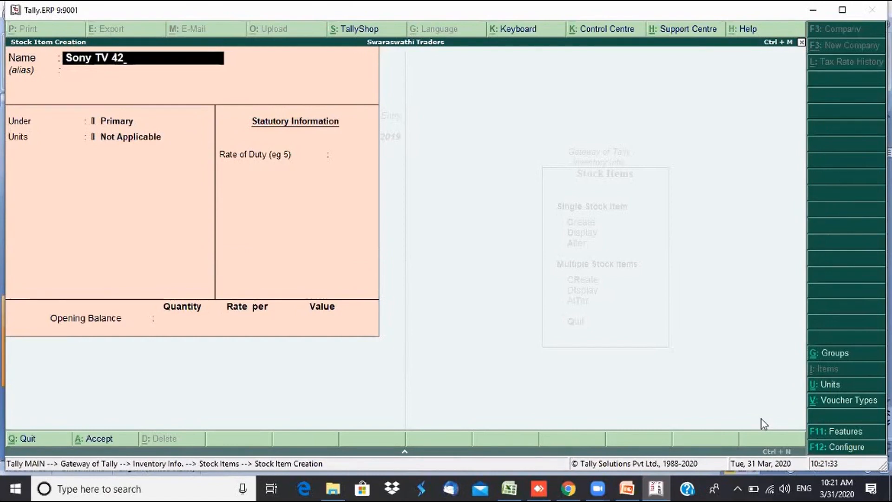
type(" inch")
key("Return")
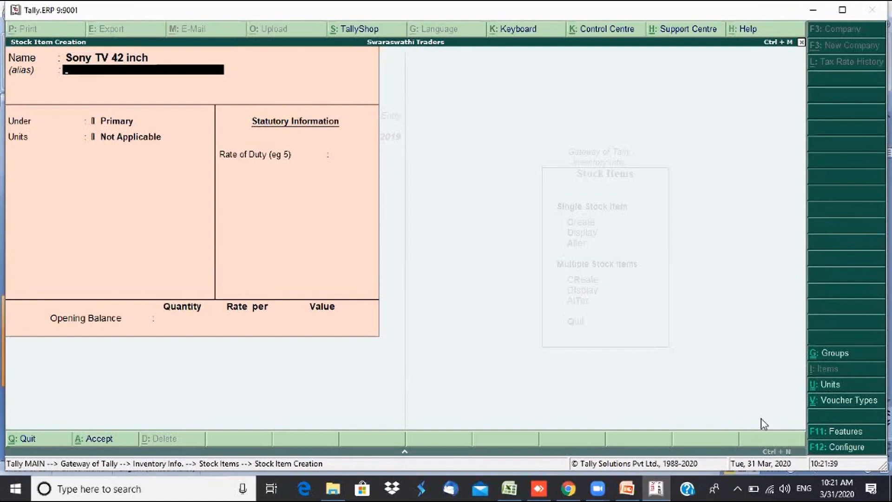
key("Return")
key("Down")
key("Down")
key("Down")
key("Down")
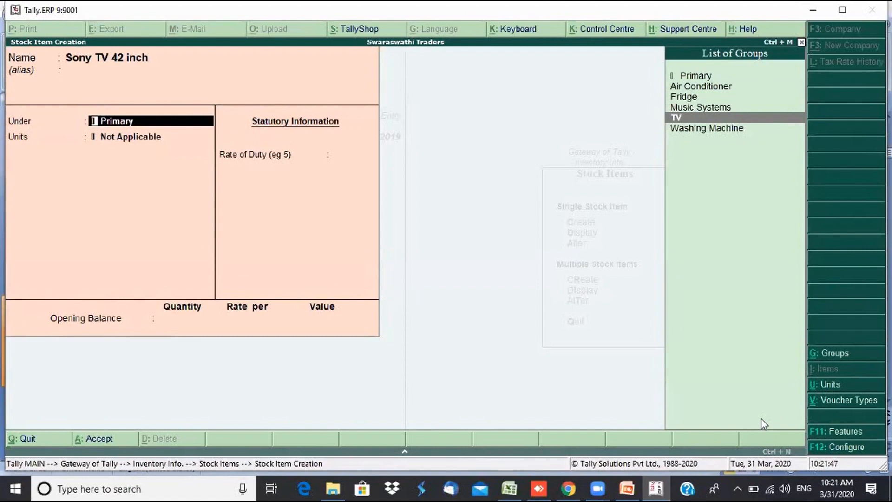
key("Return")
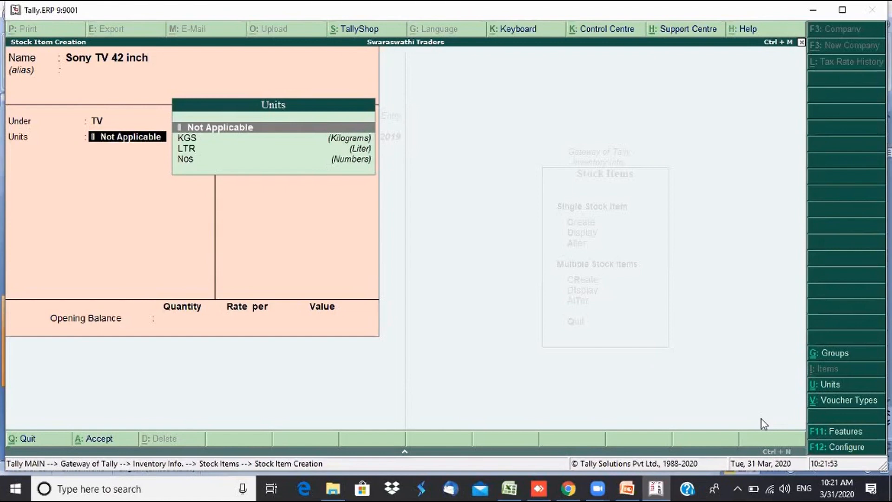
key("Down")
key("Down")
key("Down")
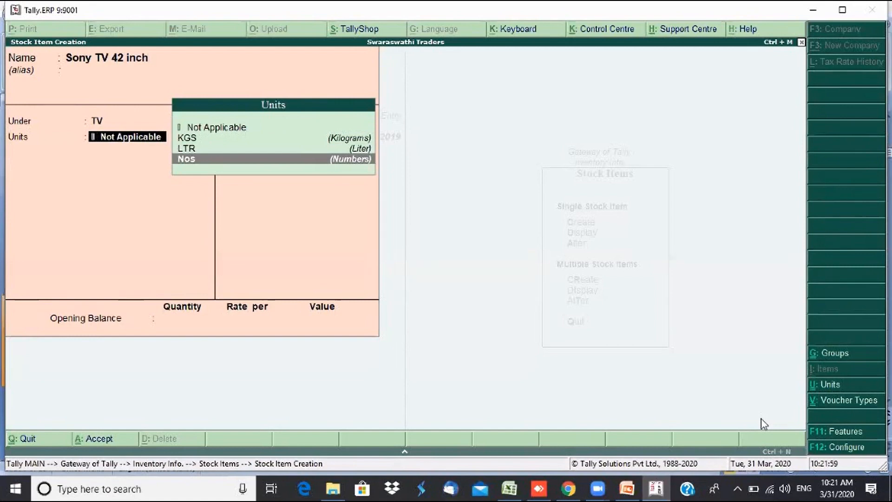
key("Return")
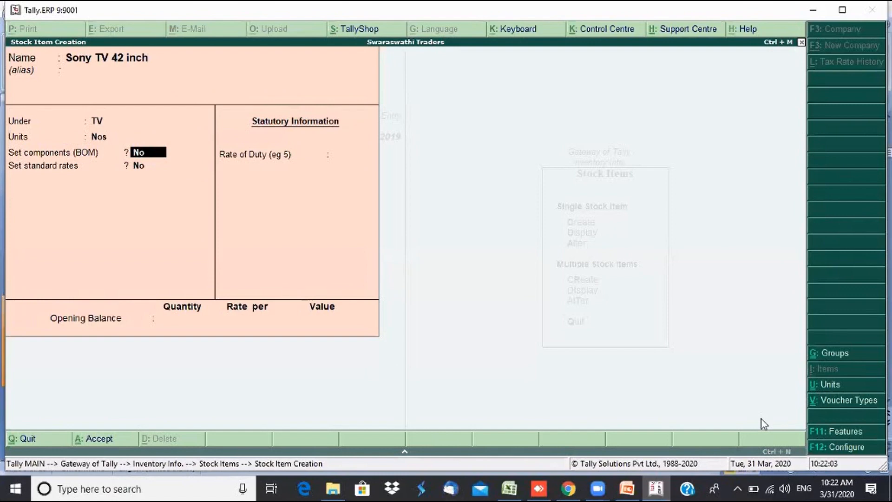
key("Return")
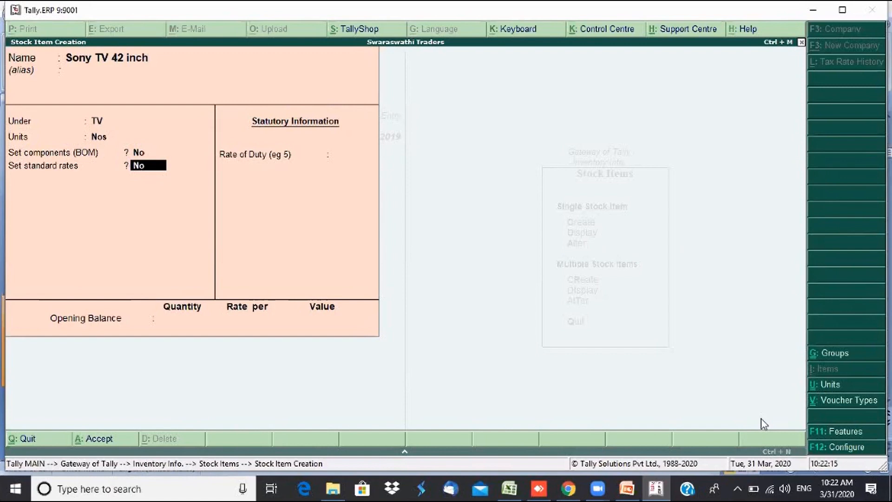
- Turn on standard rates: 26,000 cost and 30,000 selling price, both from 1-Apr-2019
type("y")
key("Return")
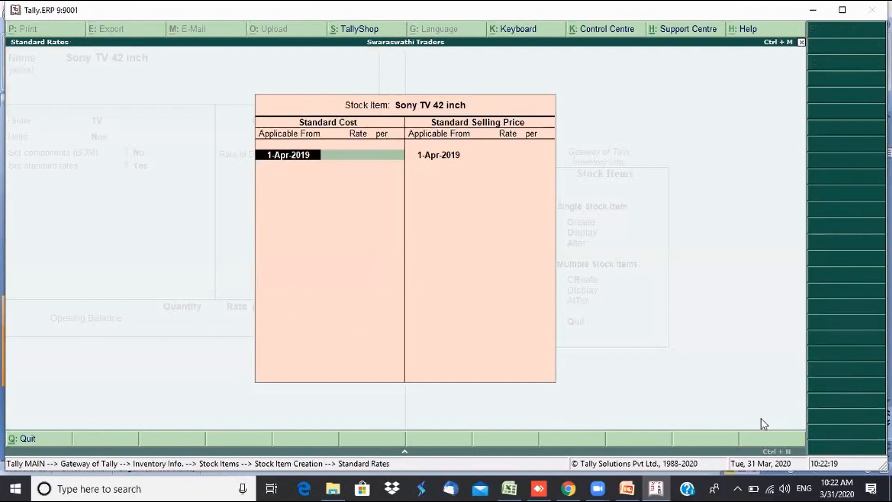
key("Return")
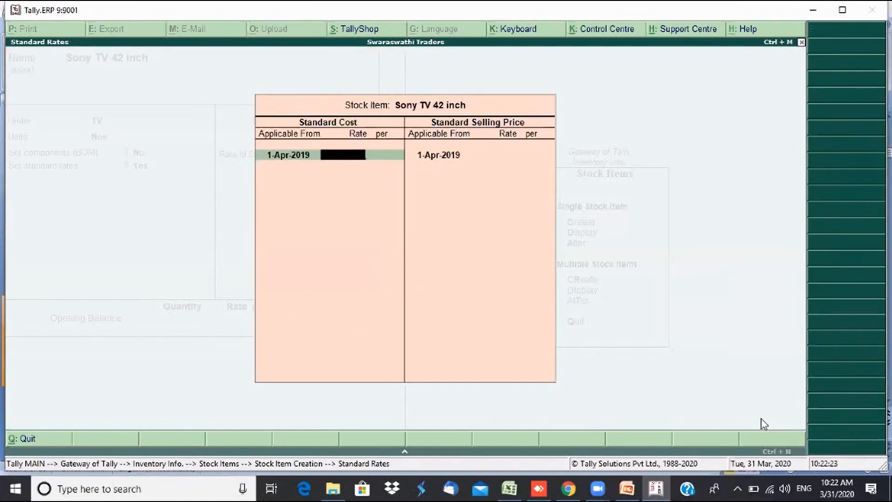
type("26000")
key("Return")
key("Return")
key("Return")
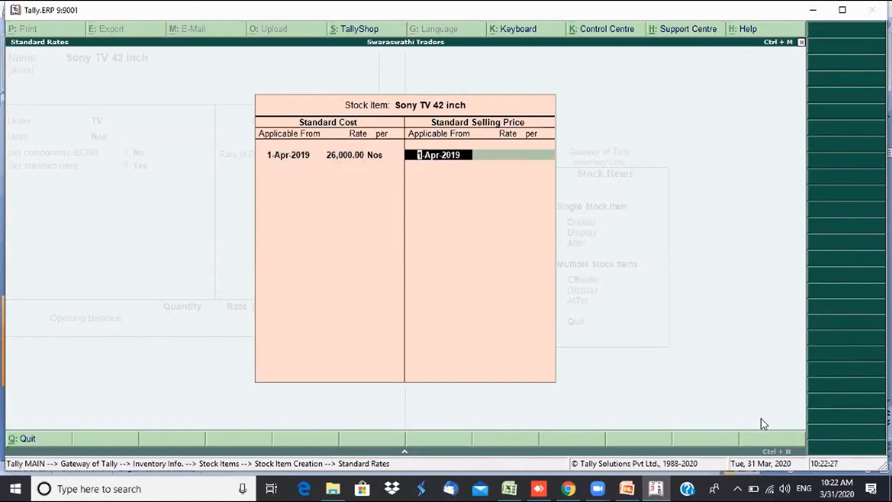
key("Return")
type("30,0")
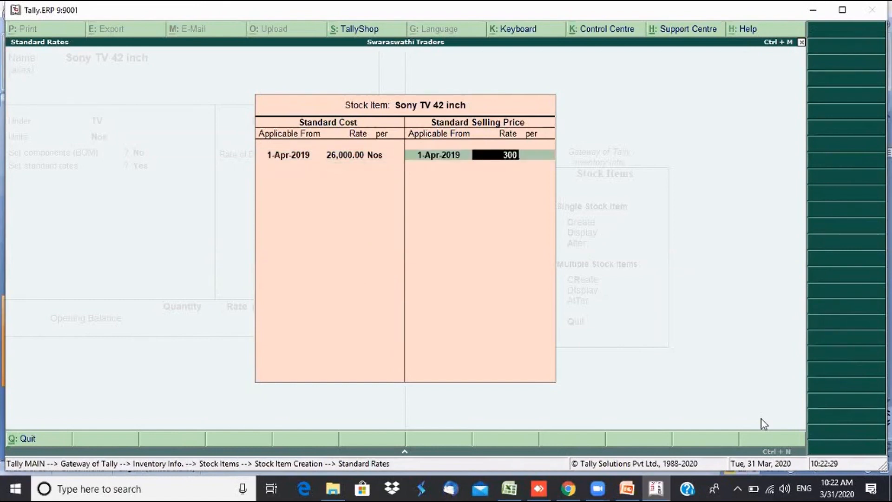
type("00")
key("Return")
key("Return")
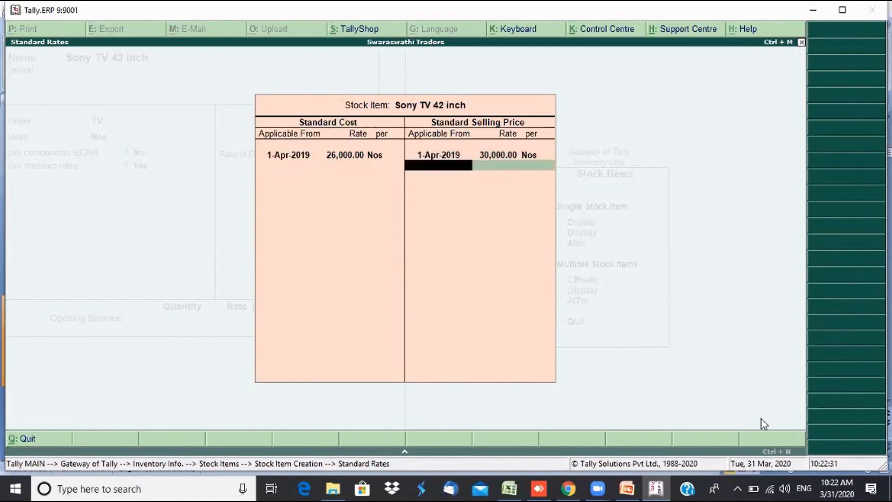
key("Return")
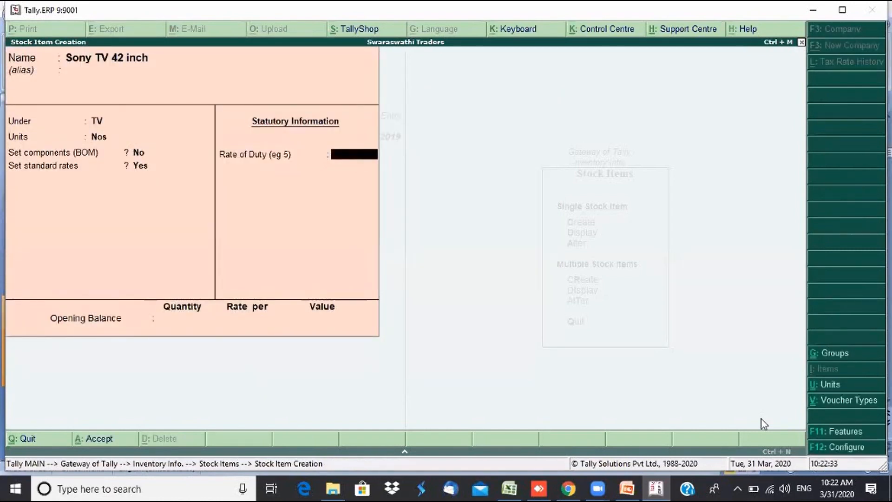
- Keep Rate of Duty at 0, skip the opening balance, and save Sony TV 42 inch
key("Return")
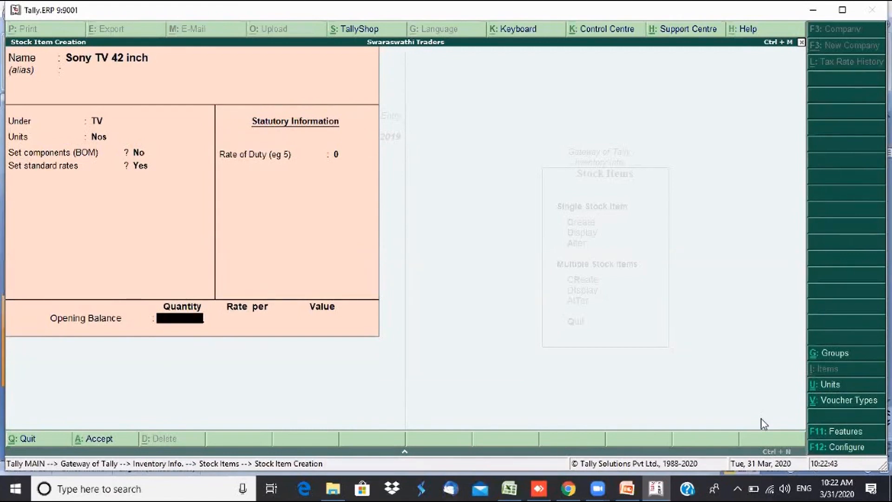
key("Return")
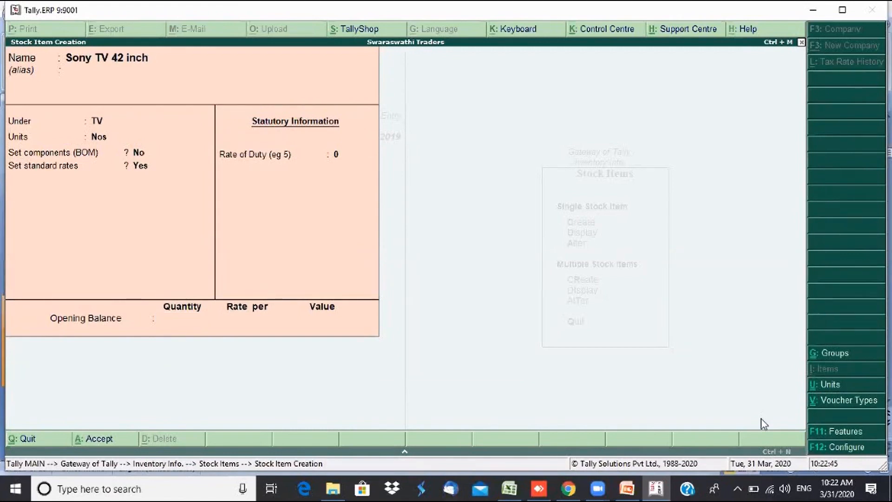
key("Return")
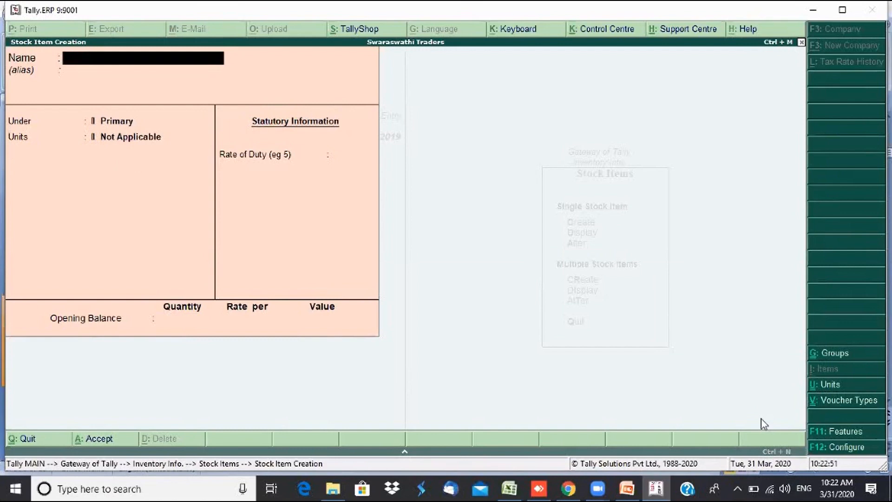
- Name the new stock item Sony TV 56 inch, replacing the mistyped entry
type("Sony TV 42 inch")
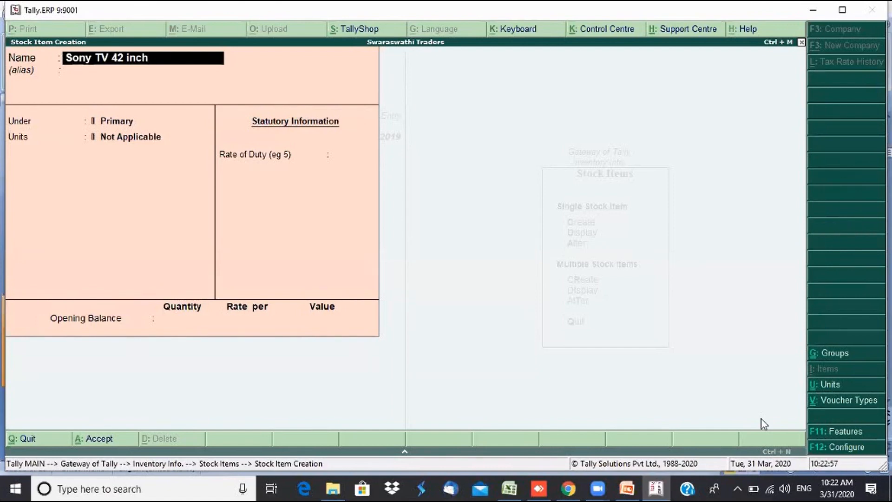
key("Left")
key("Left")
key("Left")
key("Left")
key("Left")
key("Left")
key("Left")
key("BackSpace")
type("56")
key("Delete")
key("Return")
key("Return")
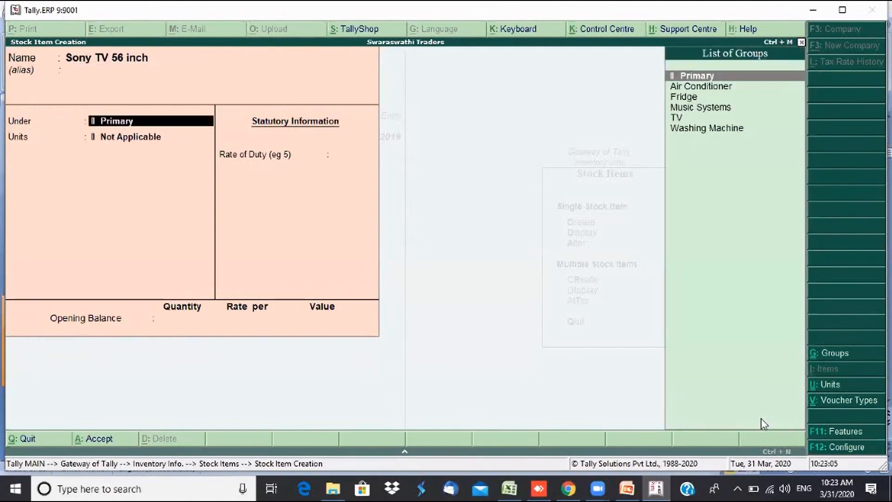
- Clear the name field and recall the previous item's name, Sony TV 42 inch, with Ctrl+Alt+V
key("Up")
key("Up")
key("BackSpace")
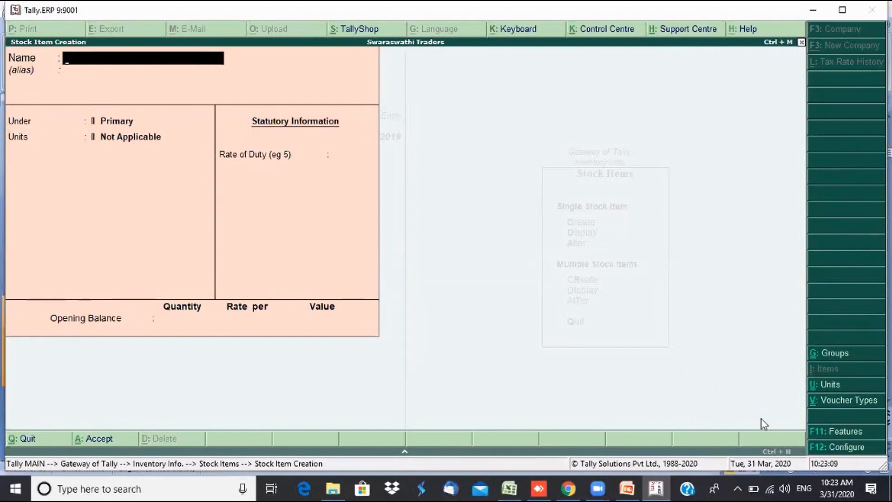
type("Sony TV 42 inch")
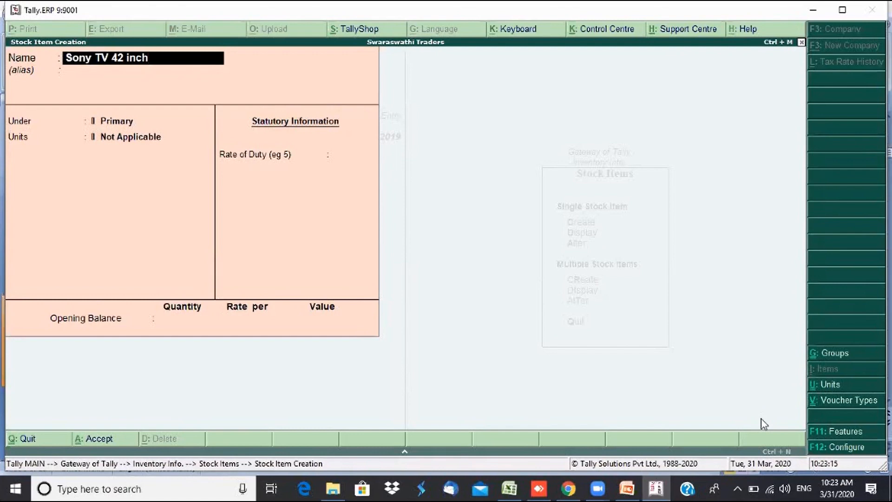
key("BackSpace")
key("BackSpace")
key("BackSpace")
key("BackSpace")
key("BackSpace")
key("BackSpace")
key("BackSpace")
key("BackSpace")
key("BackSpace")
key("BackSpace")
key("BackSpace")
key("BackSpace")
key("BackSpace")
key("BackSpace")
key("BackSpace")
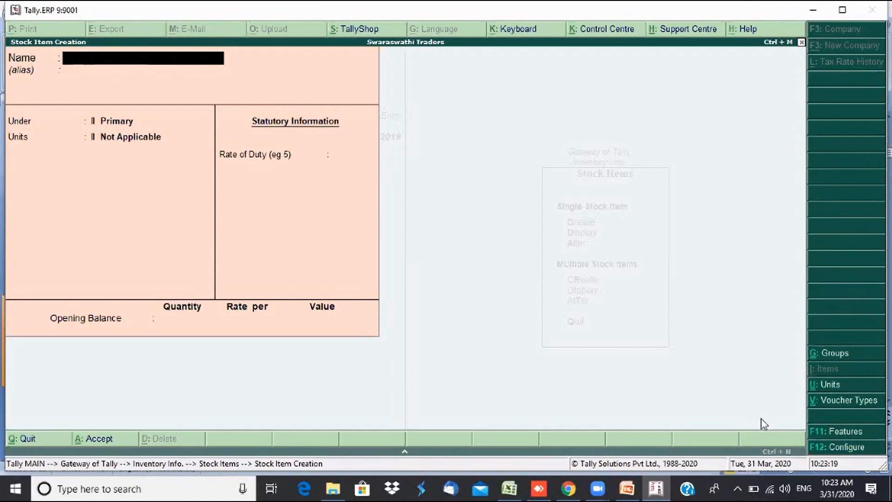
key("ctrl+alt+v")
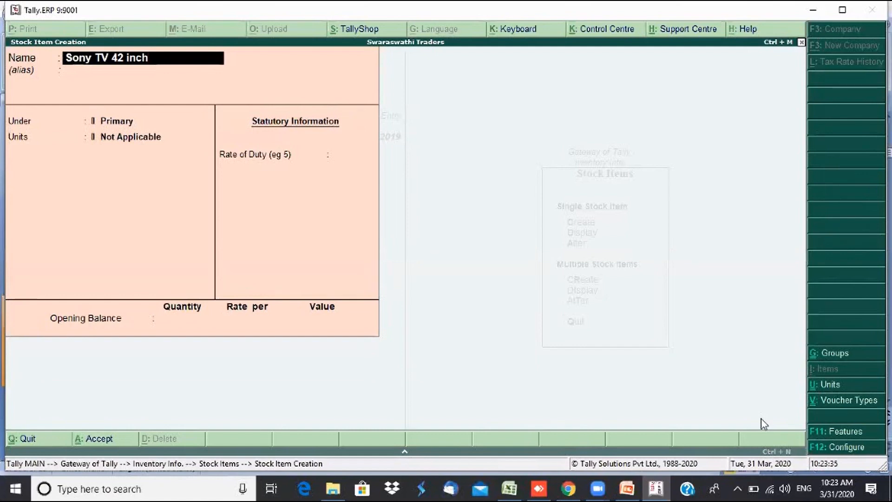
key("Escape")
key("ctrl+alt+v")
- Change the name to Sony TV 56 inch, place it under TV in Nos, and leave bill of materials off
key("Left")
key("BackSpace")
key("BackSpace")
type("56")
key("Return")
key("Return")
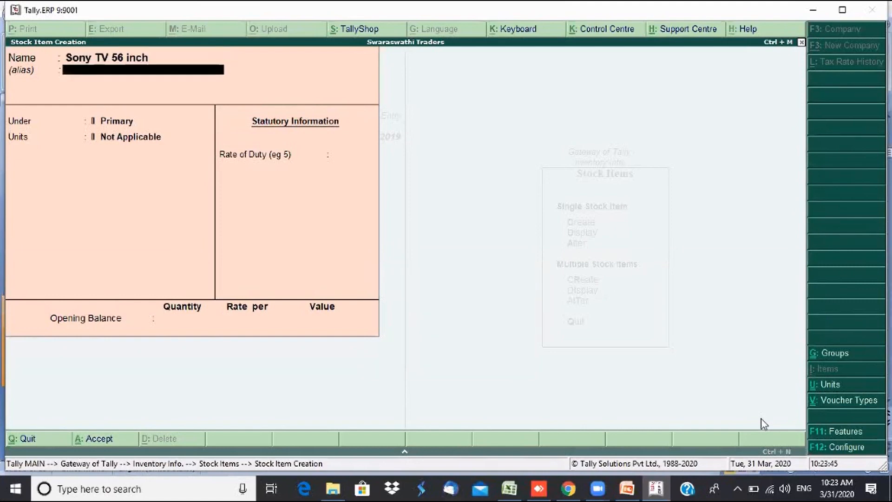
key("Down")
key("Down")
key("Down")
key("Down")
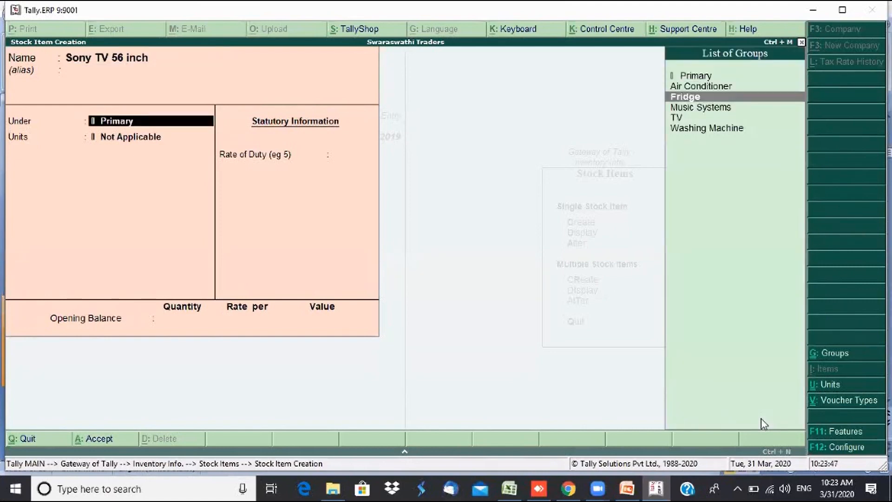
key("Return")
key("Return")
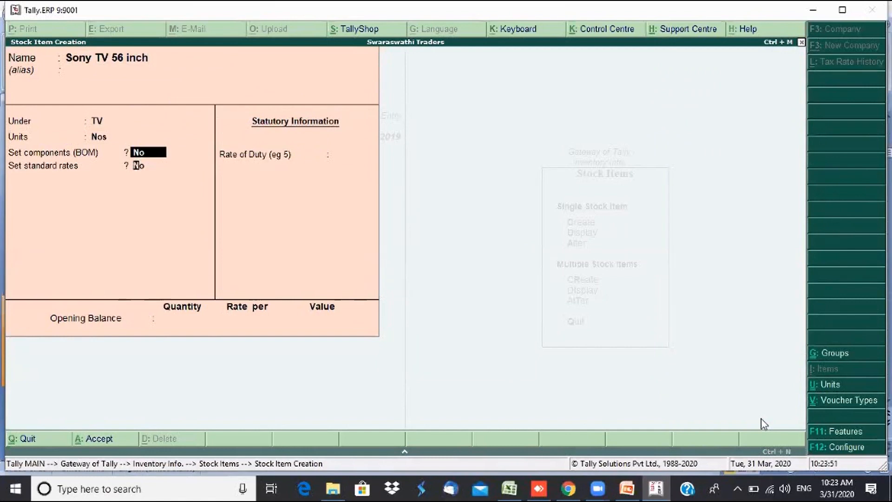
key("Return")
- Set standard rates of 35,000 cost and 50,000 selling price, with zero duty and no opening balance
key("y")
key("Return")
key("Return")
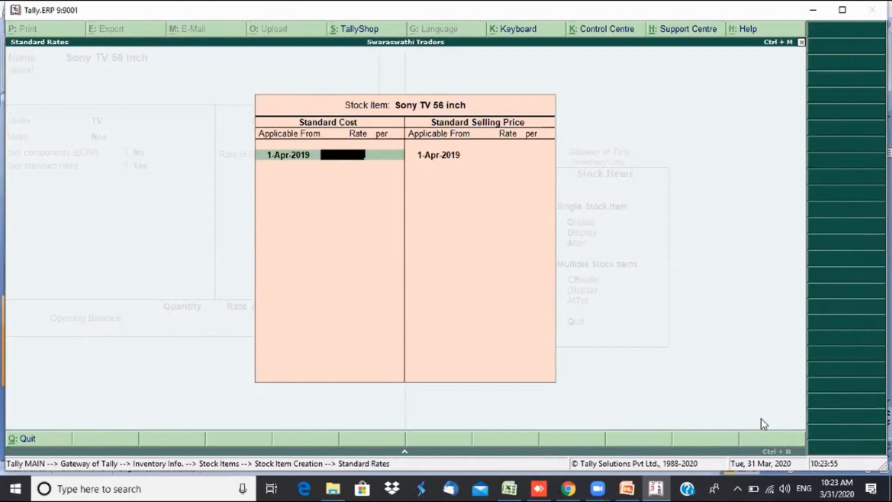
type("35000")
key("Return")
key("Return")
key("Return")
key("Return")
type("5000")
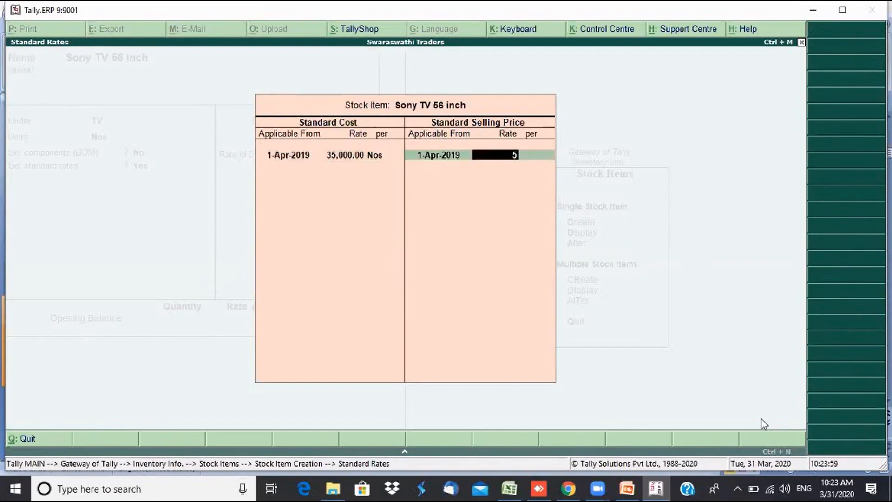
type("0")
key("Return")
key("Return")
key("Return")
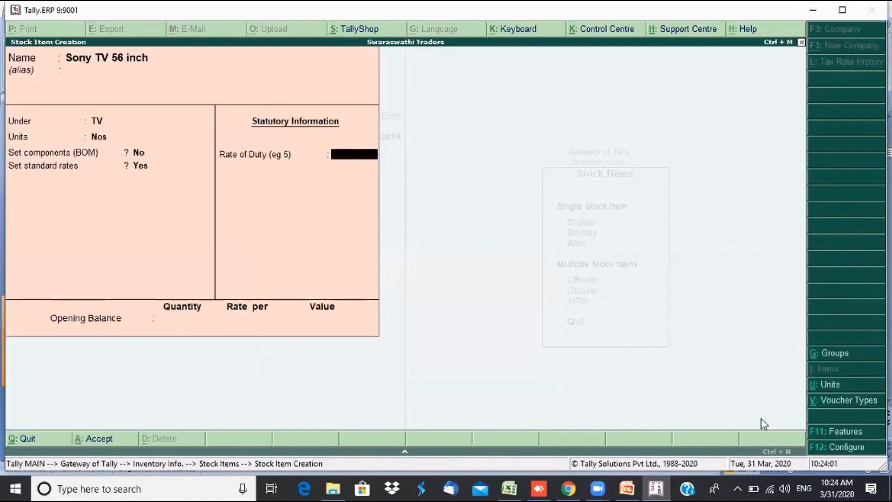
key("Return")
key("Return")
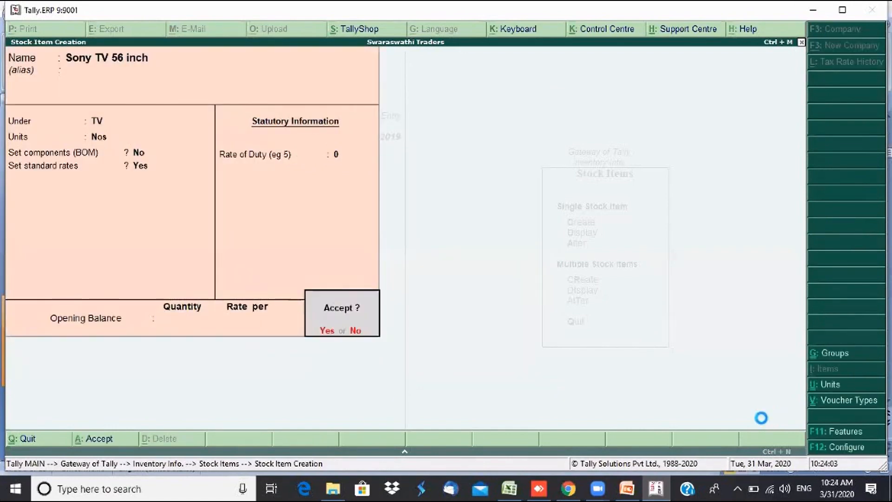
key("Return")
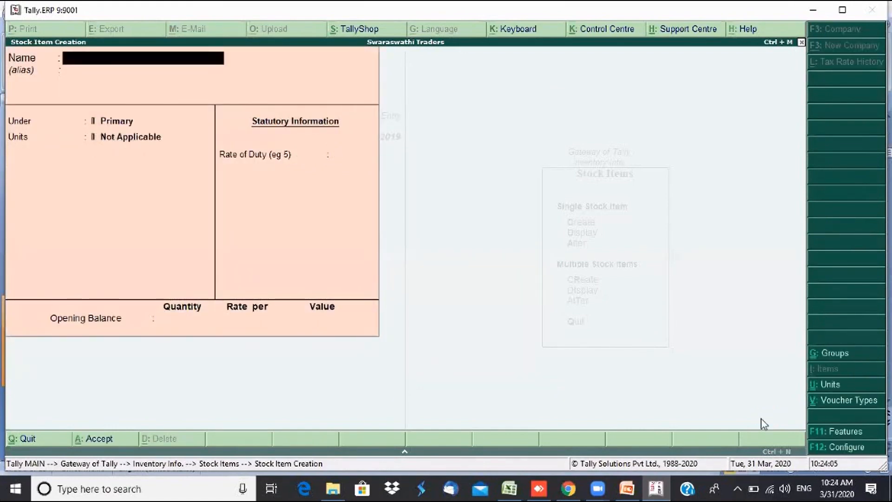
- Name the new stock item Samsung TV 36 inch
type("Samsung 36 inch")
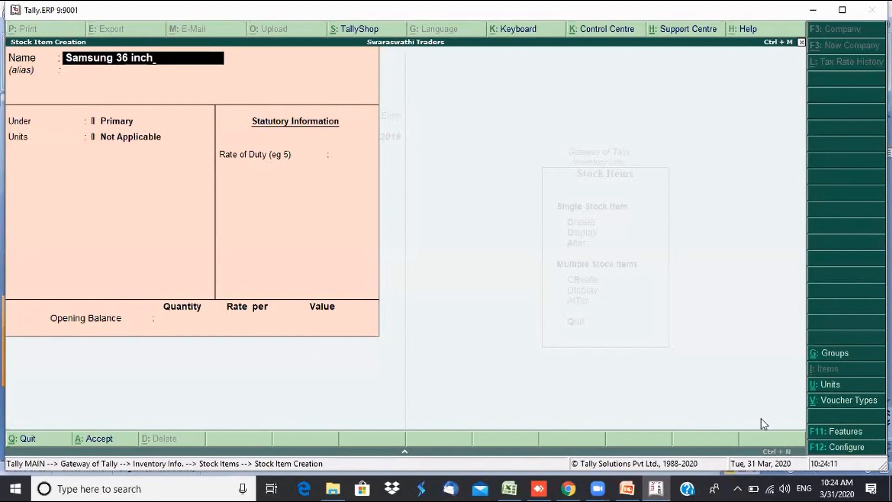
key("Return")
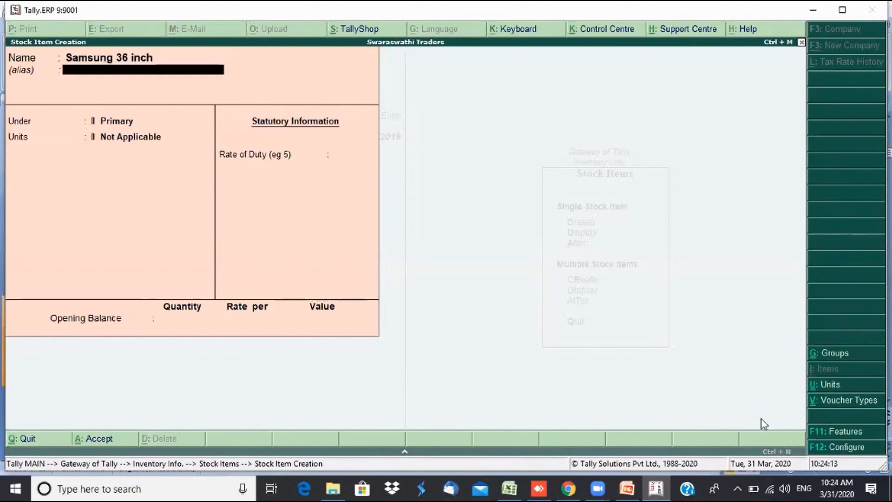
key("Return")
key("BackSpace")
key("BackSpace")
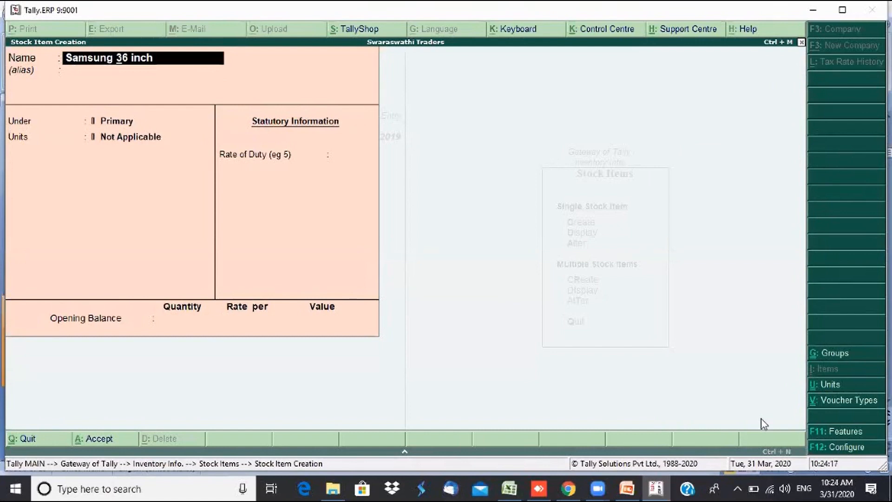
type("TV")
key("Return")
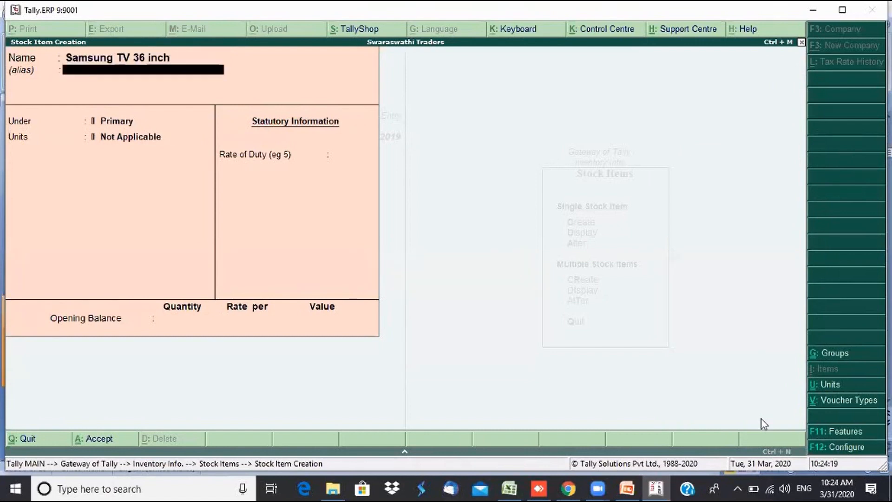
- Put Samsung TV 36 inch under TV in Nos, skip rates and opening balance, and save it
key("Return")
key("Down")
key("Down")
key("Down")
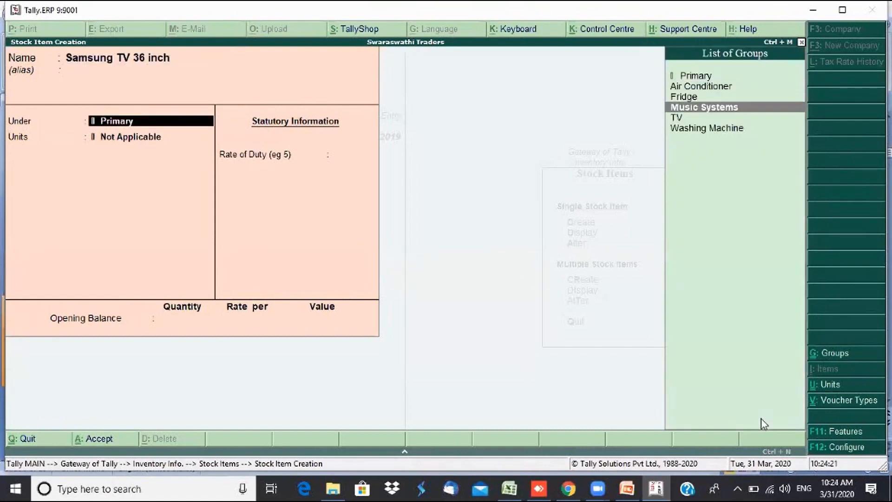
key("Down")
key("Return")
key("Return")
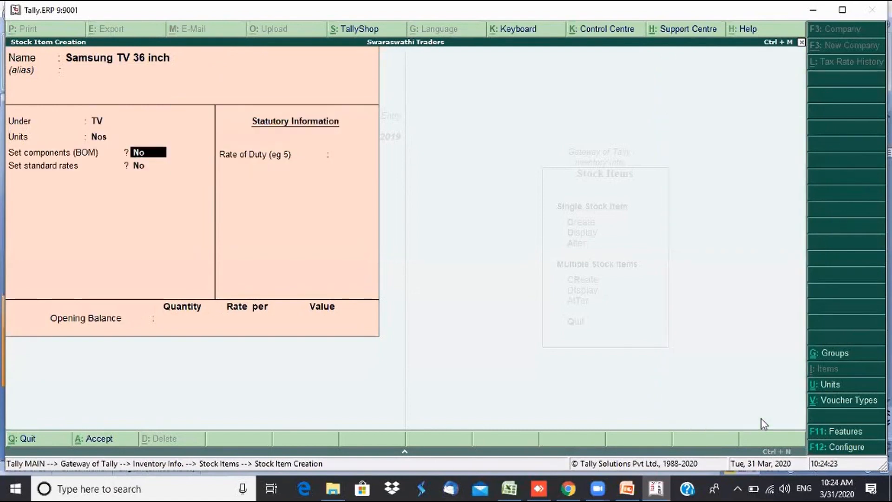
key("Return")
key("Return")
key("Return")
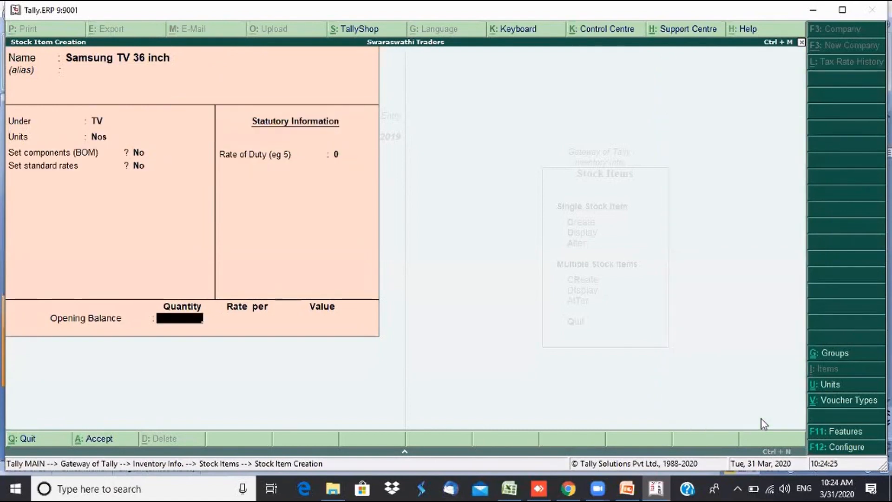
key("Return")
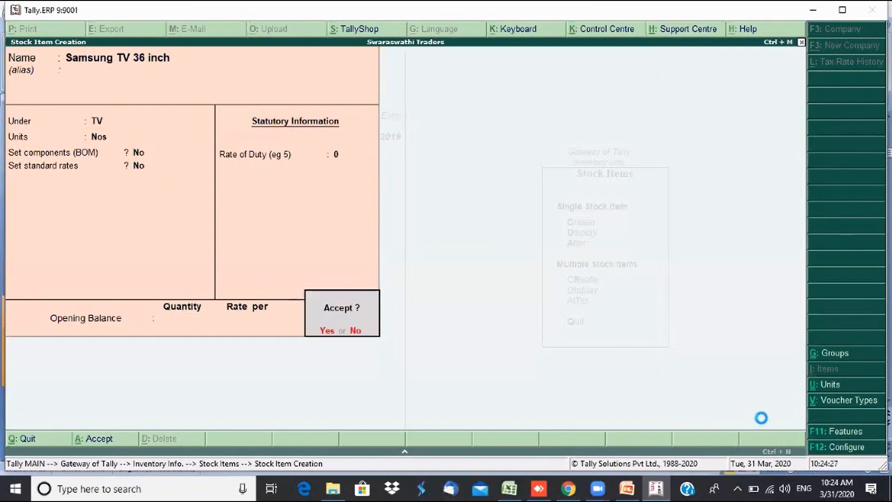
key("Return")
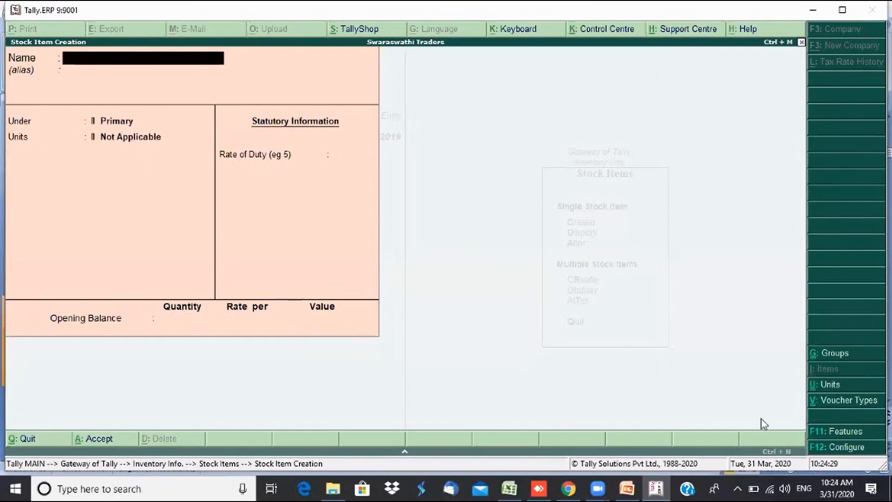
- Quit the Stock Item Creation form without creating another item
key("Escape")
key("Return")
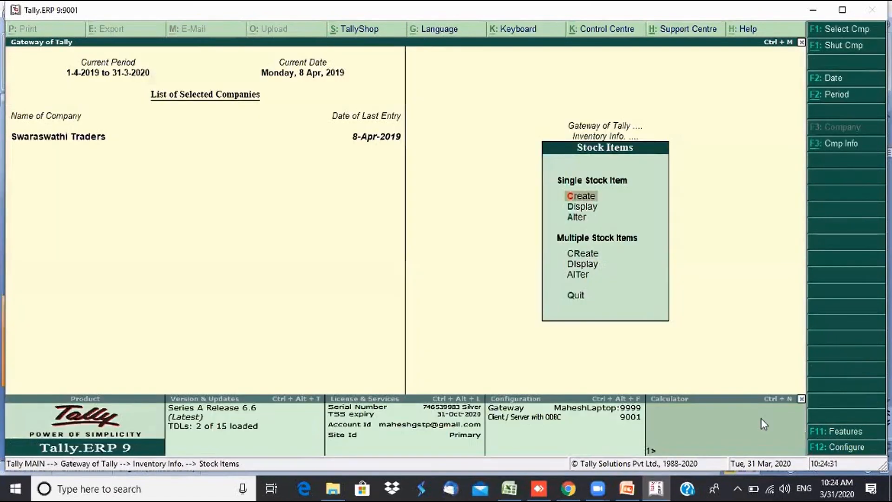
key("Down")
key("Return")
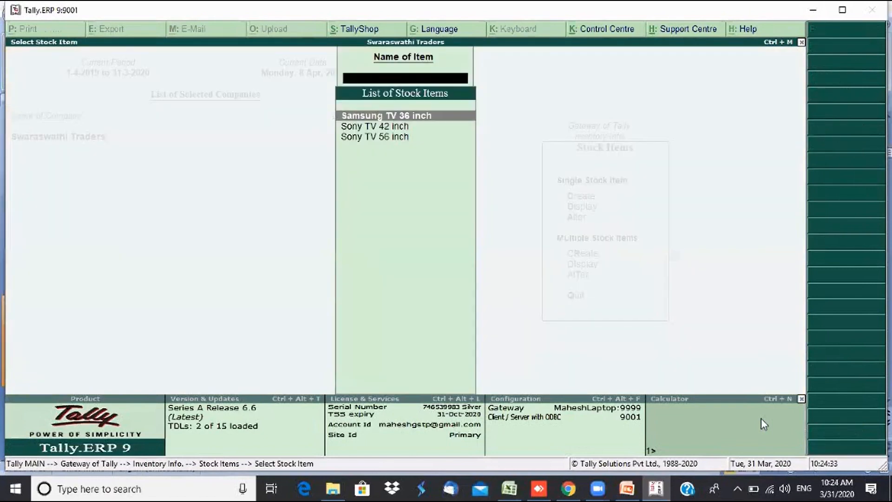
- Browse the stock item list (Samsung TV 36 inch, Sony TV 42 inch, Sony TV 56 inch), then close it
key("Down")
key("Down")
key("Up")
key("Up")
key("Down")
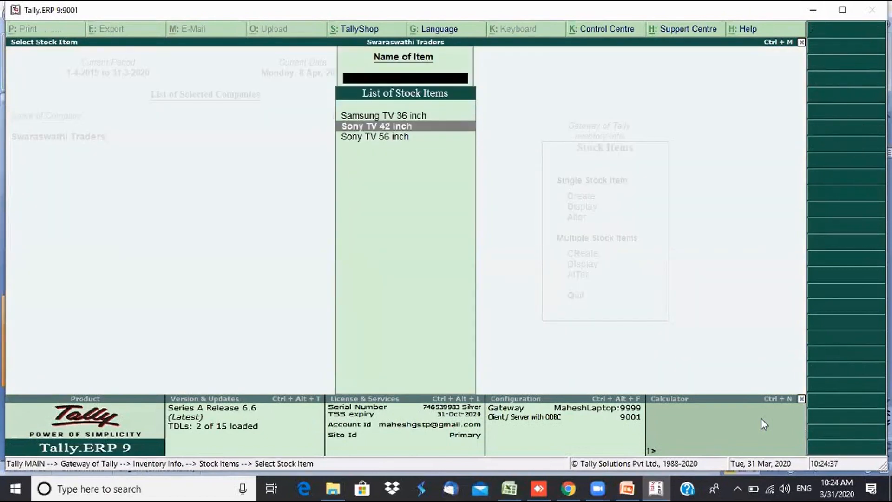
key("Down")
key("Up")
key("Up")
key("Down")
key("Down")
key("Up")
key("Up")
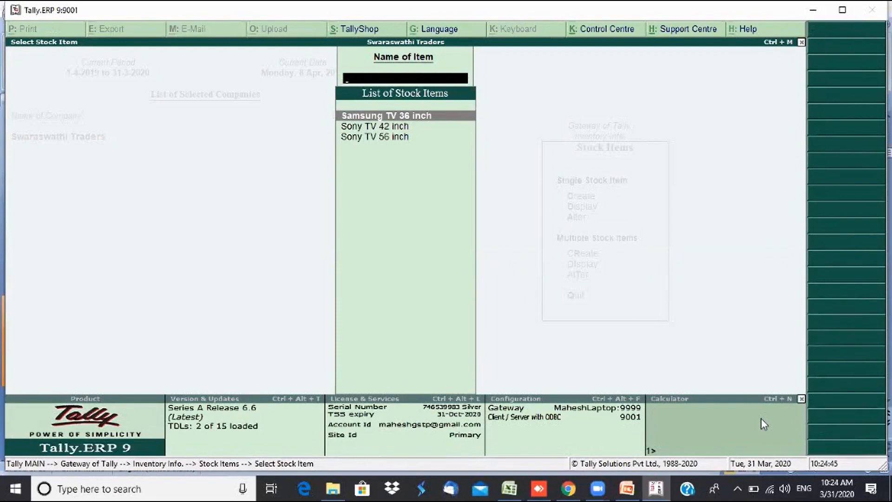
key("Escape")
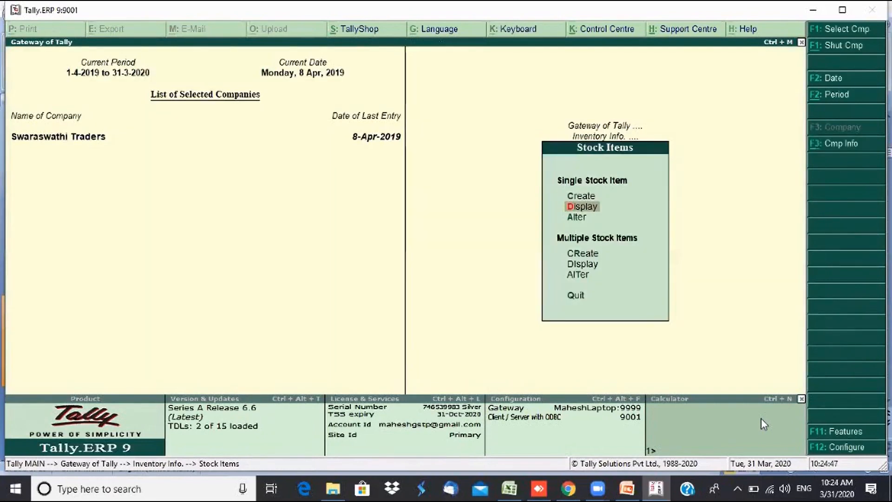
key("Down")
key("Down")
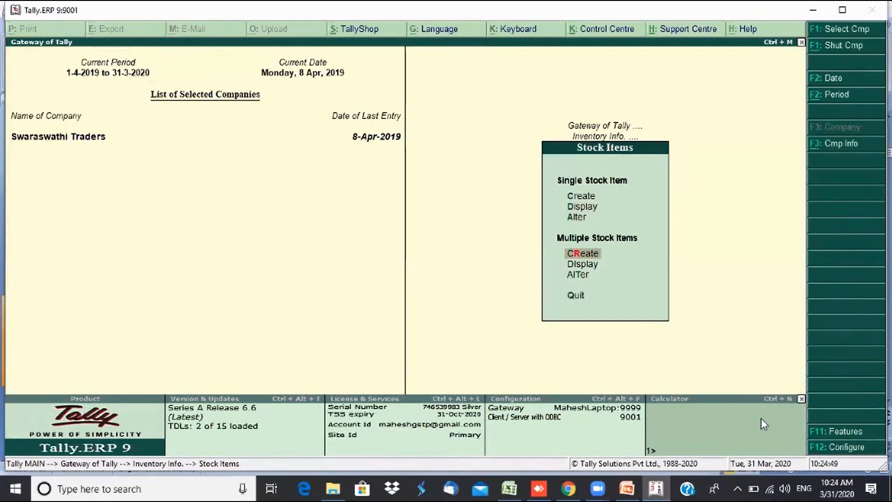
- Start multiple stock item creation under Air Conditioner and add Voltas 1 Ton: 4 Nos at 25,000
key("Return")
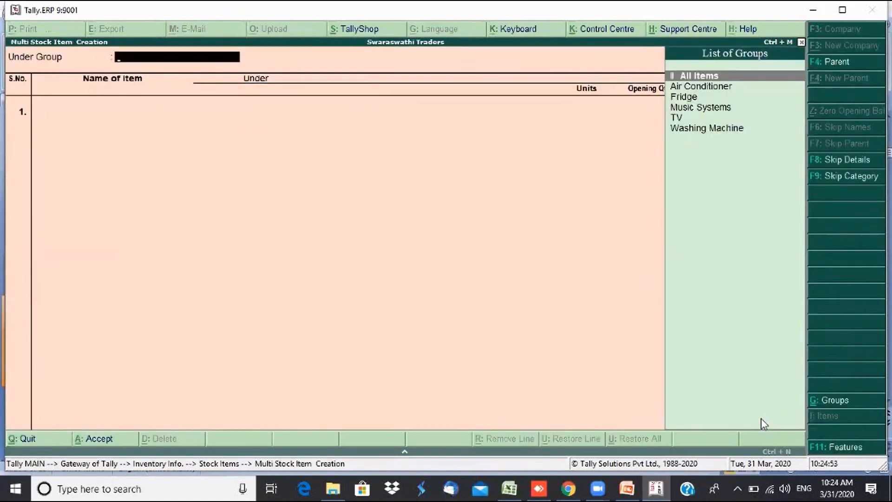
key("Down")
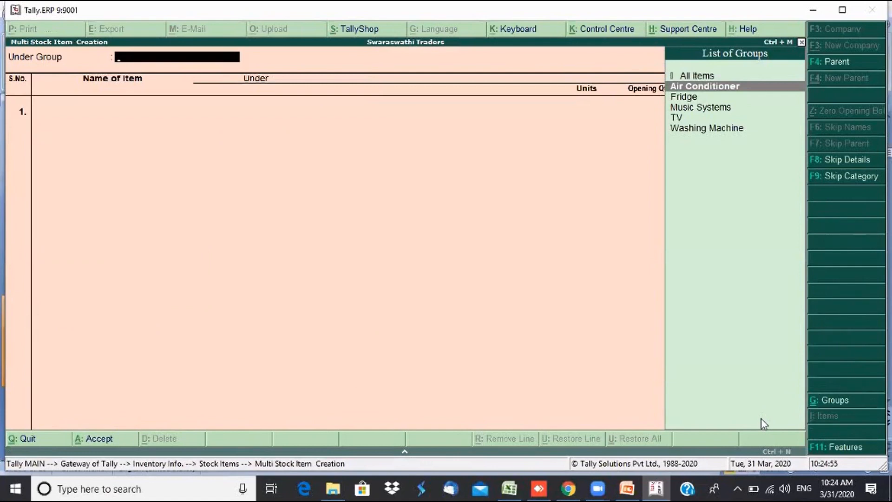
key("Return")
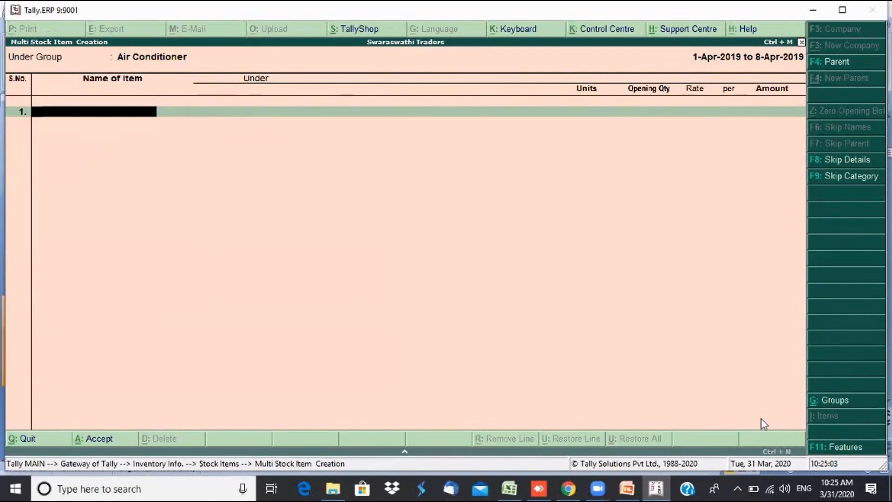
type("Voltas 1 Ton")
key("Return")
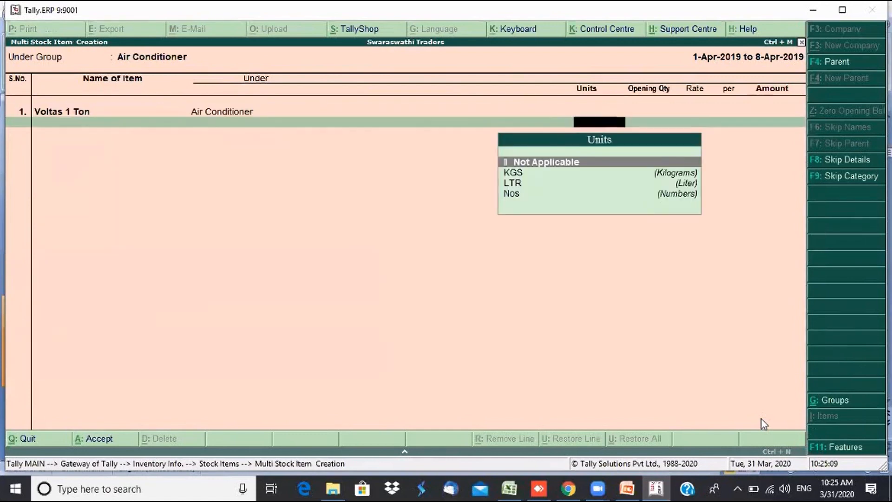
key("Down")
key("Down")
key("Down")
key("Return")
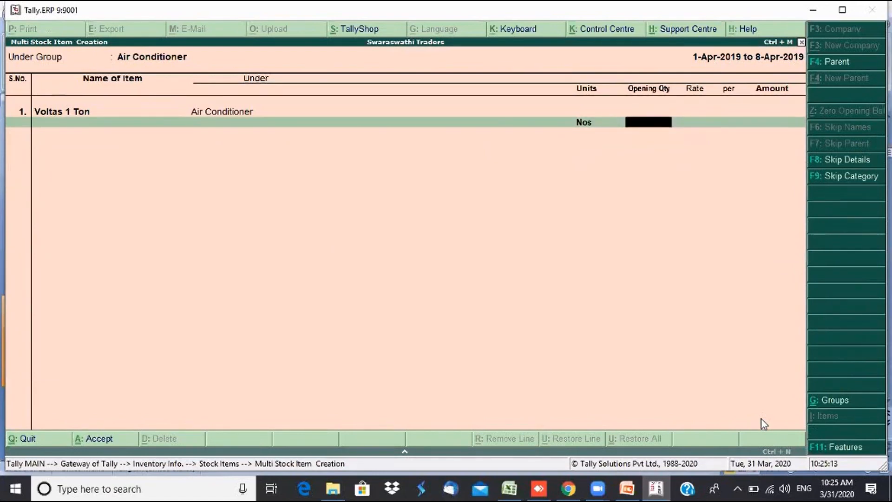
type("4")
key("Return")
type("25000")
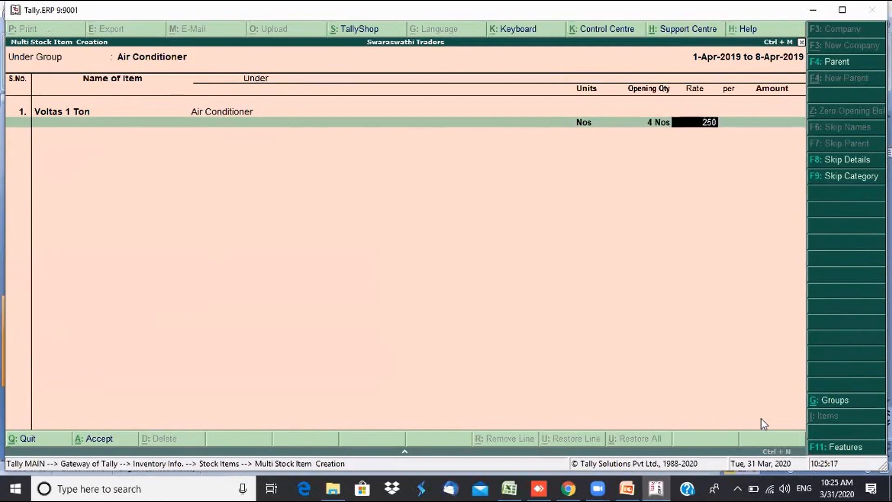
key("Return")
key("Return")
key("Return")
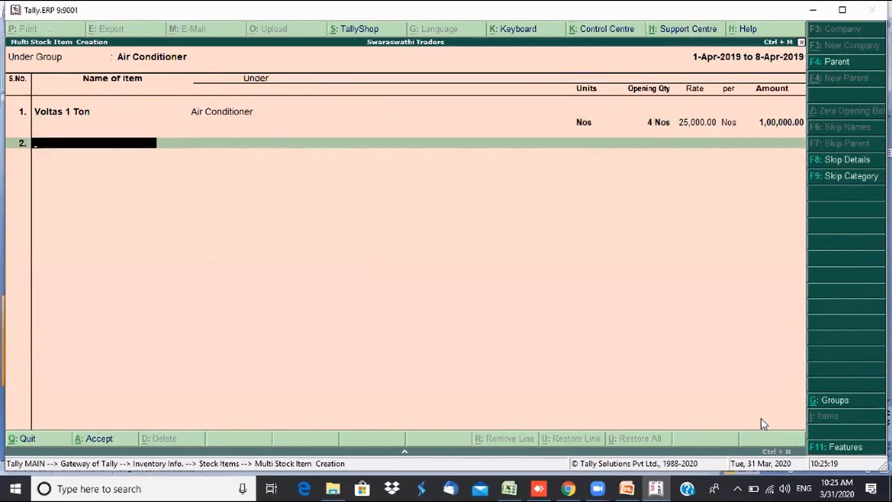
- Add Voltas 2 Ton (3 Nos at 30,000) and Samsung 1 Ton in Nos with no opening quantity
type("Voltas")
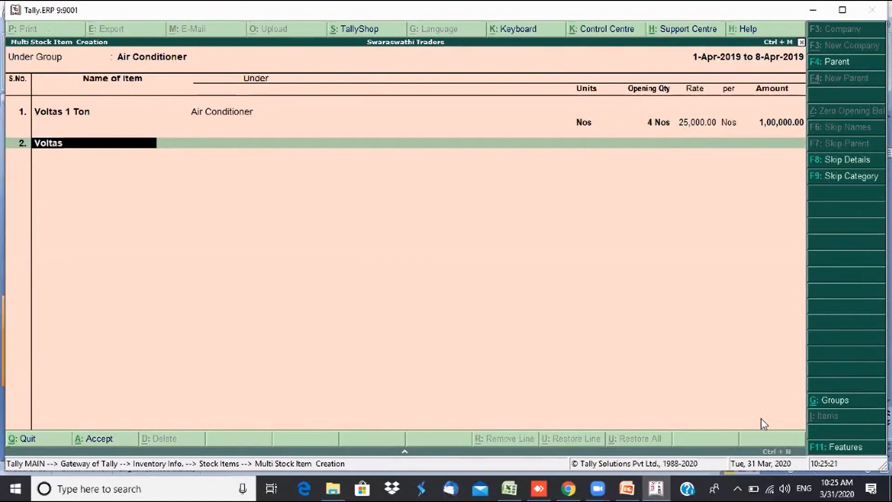
type(" 2 Ton")
key("Return")
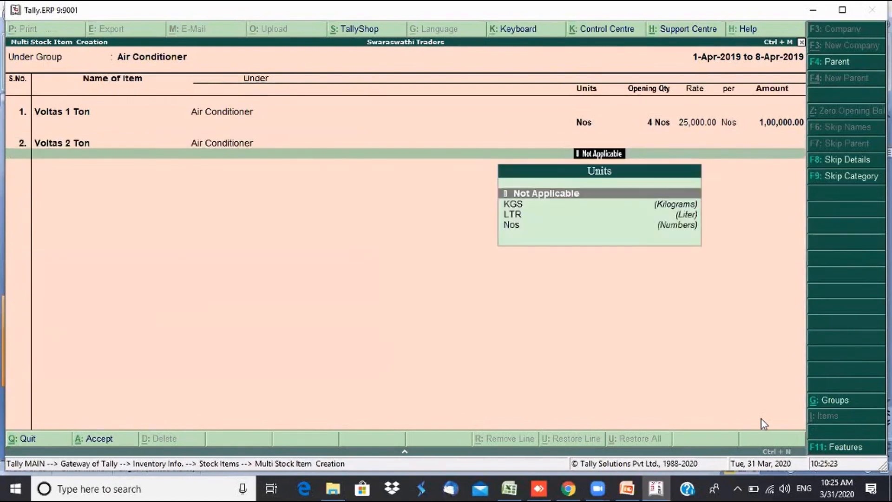
type("n")
key("Return")
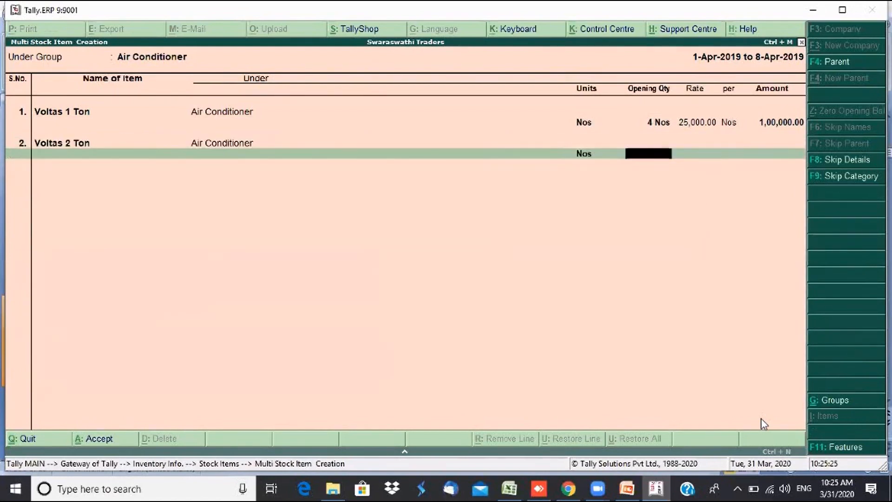
type("3")
key("Return")
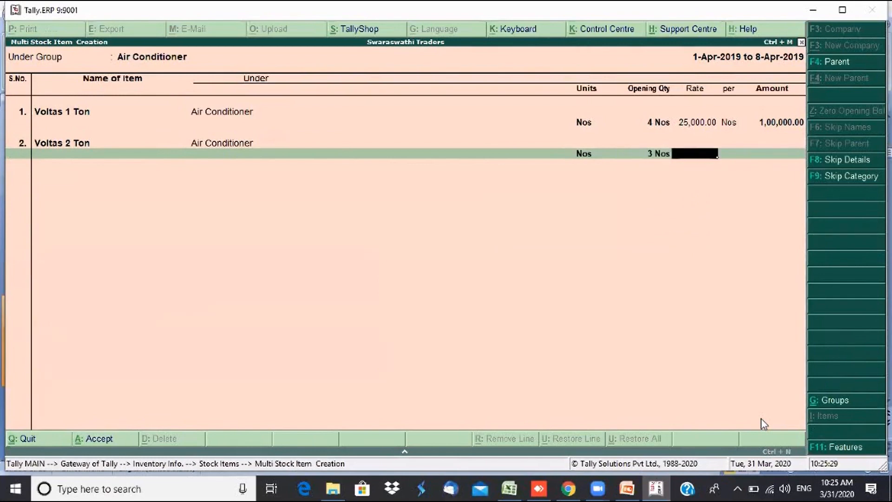
type("30000")
key("Return")
key("Return")
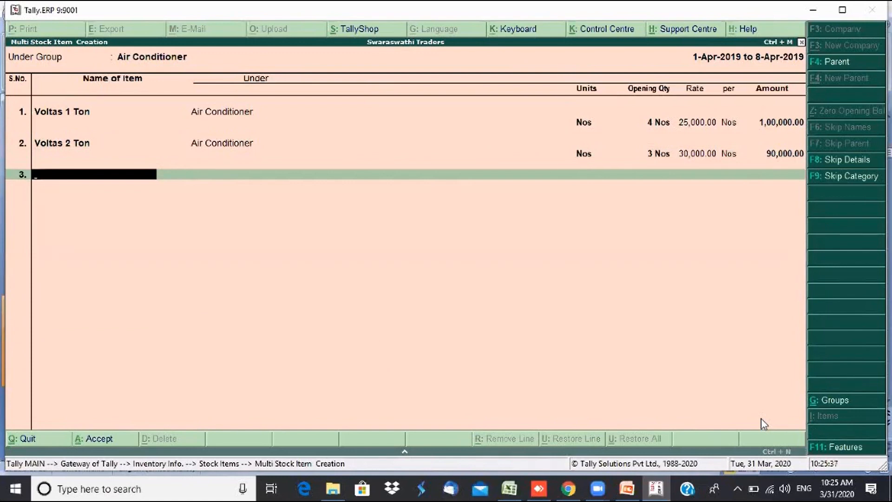
type("Samsung 1 Ton")
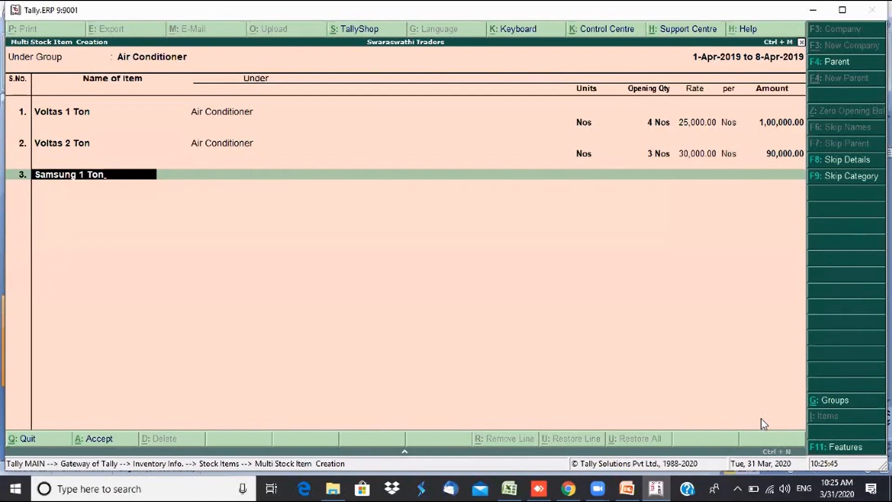
key("Return")
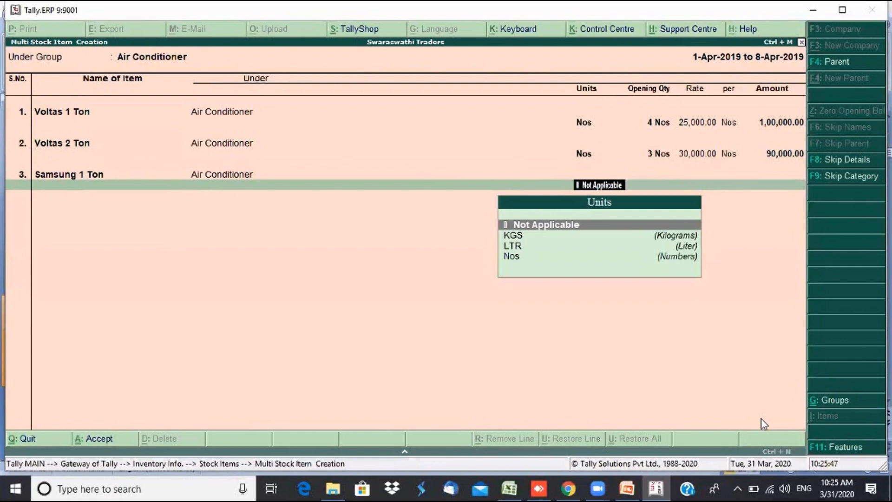
type("n")
key("Return")
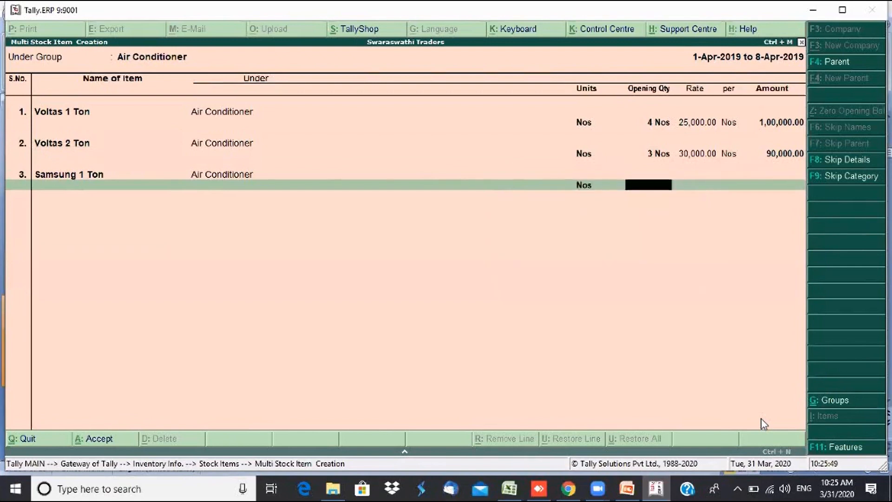
key("Return")
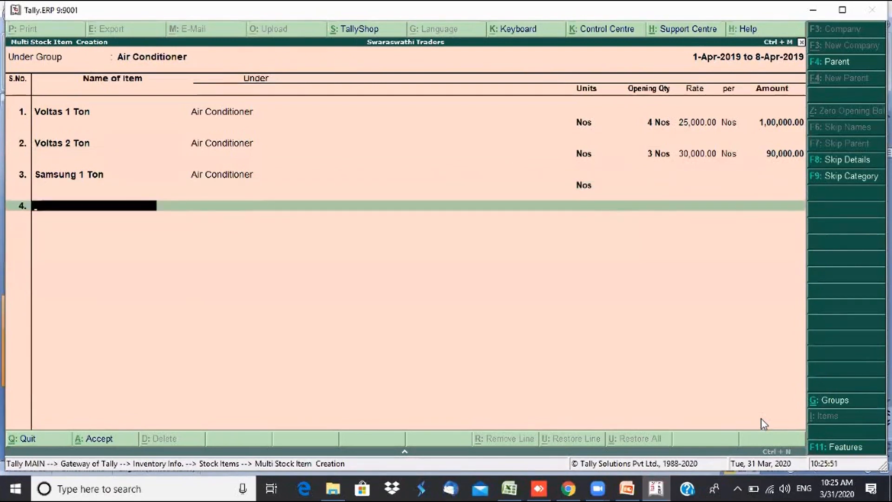
- Add Samsung 2 Ton with 5 Nos at 28,000 (1,40,000 amount) and finish the list
type("Samsung")
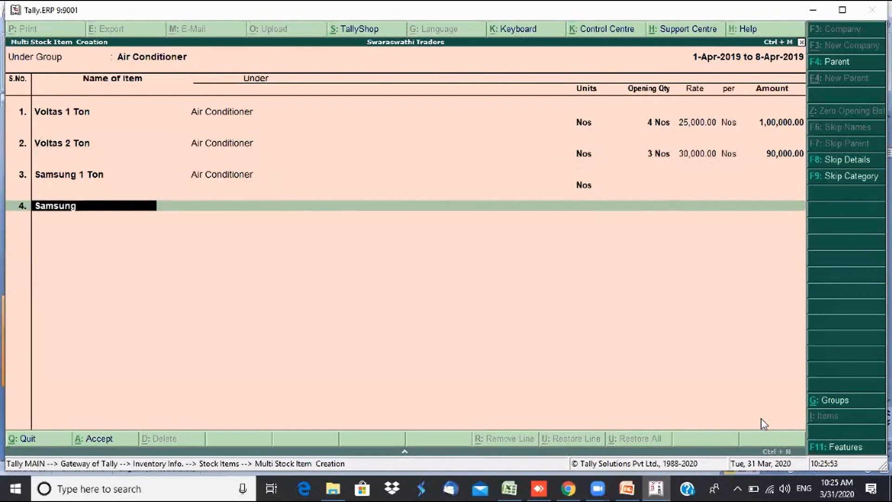
type(" 2 Ton")
key("Return")
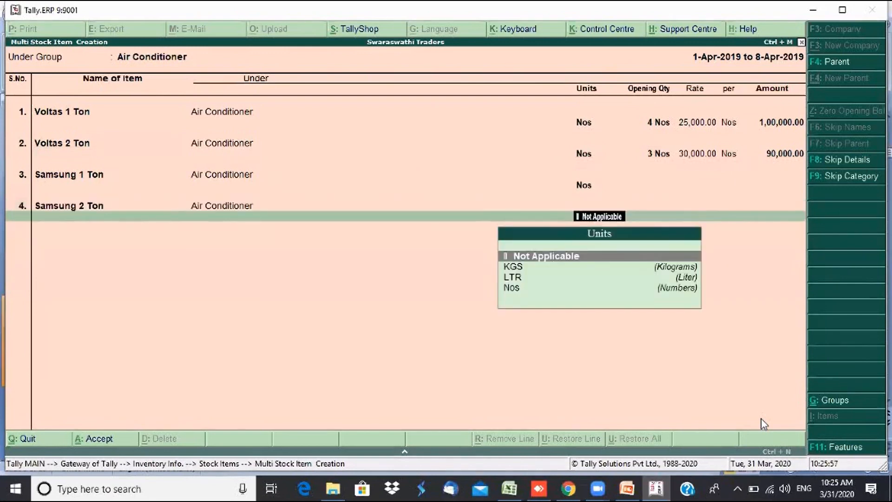
type("nos")
key("Return")
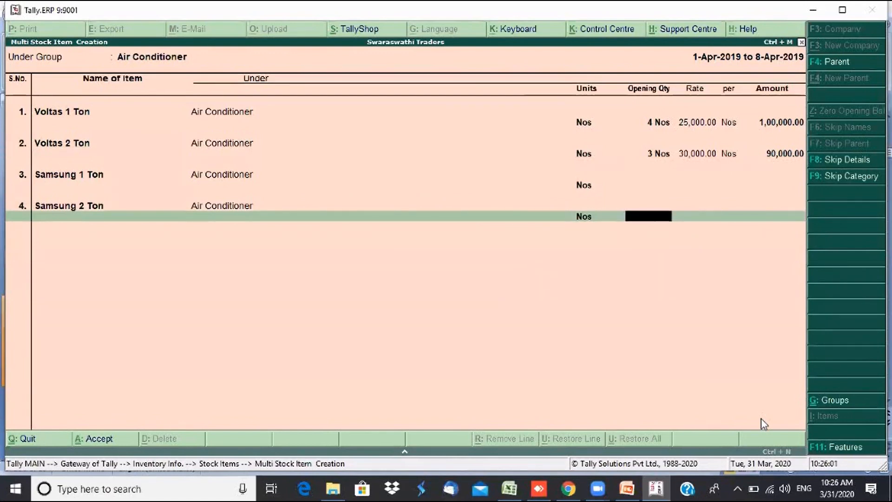
type("5")
key("Return")
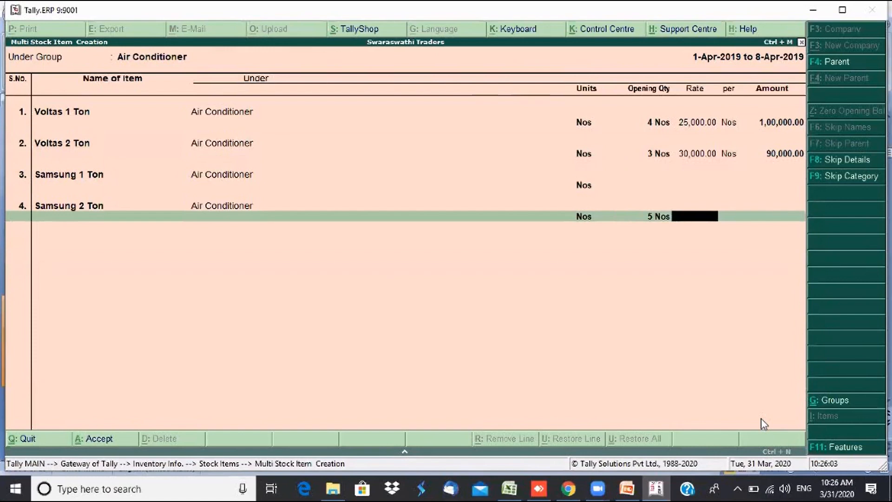
type("28,0")
type("000")
key("Return")
key("Return")
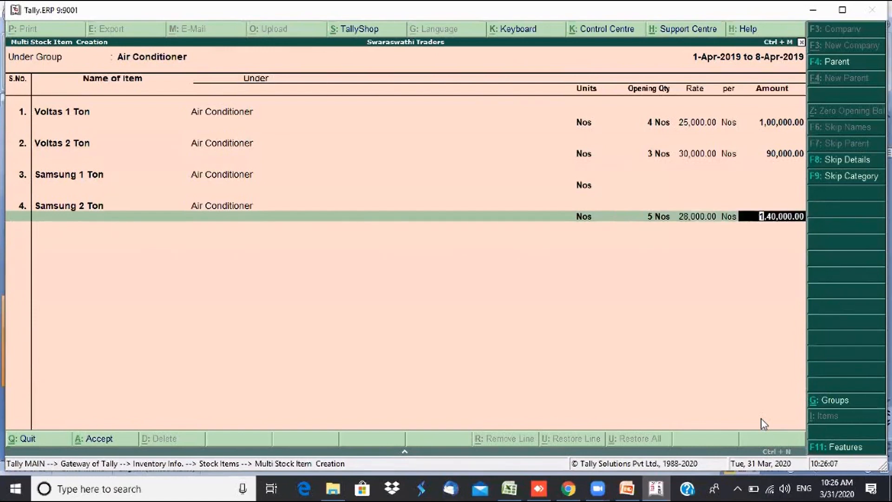
key("Return")
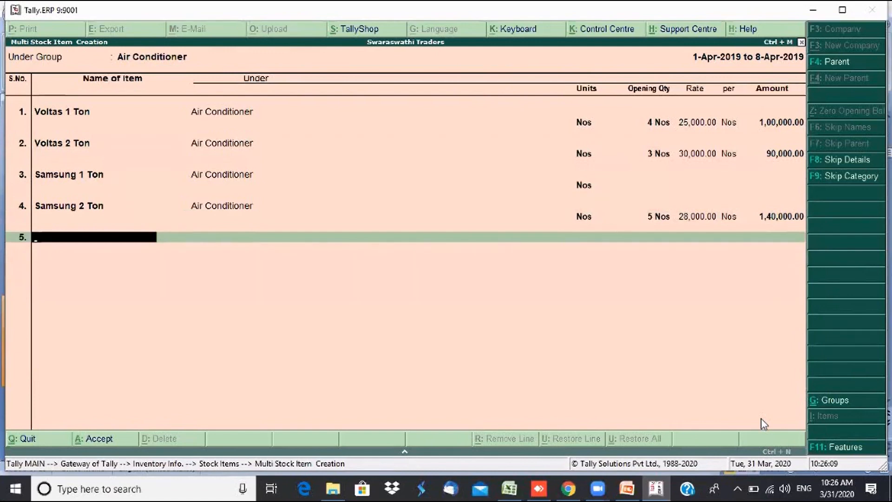
key("Return")
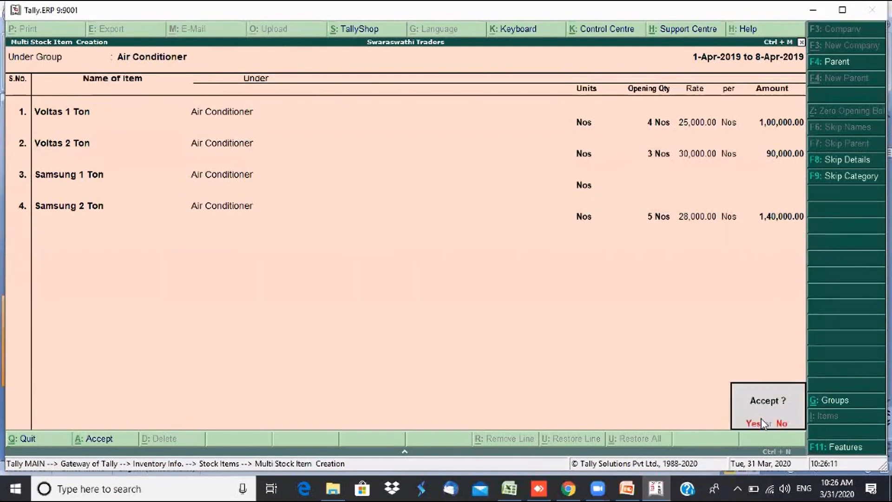
- Save the Air Conditioner items and browse the stock item list past Samsung 1 Ton and Voltas 1 Ton
left_click(762, 423)
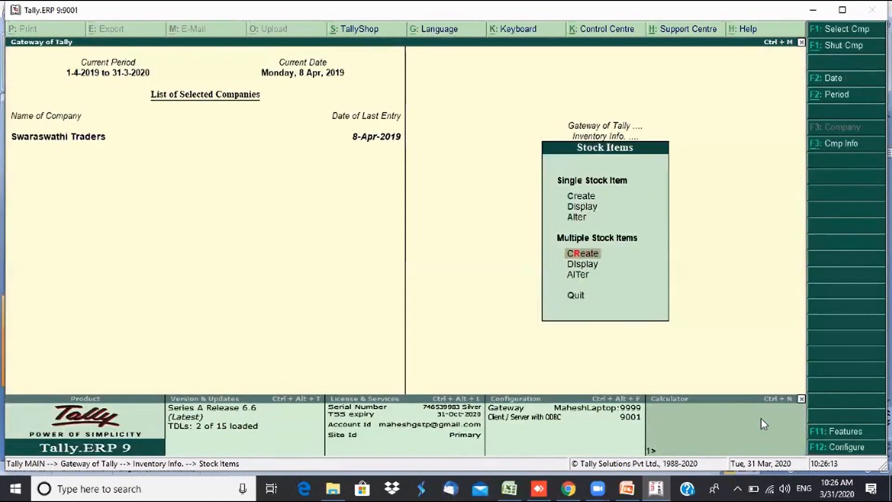
key("Up")
key("Up")
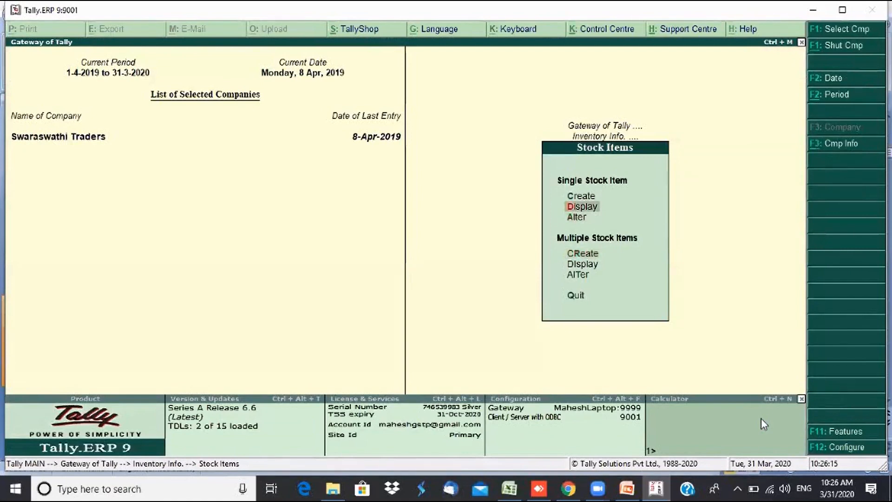
key("Return")
key("Down")
key("Down")
key("Down")
key("Down")
key("Down")
key("Down")
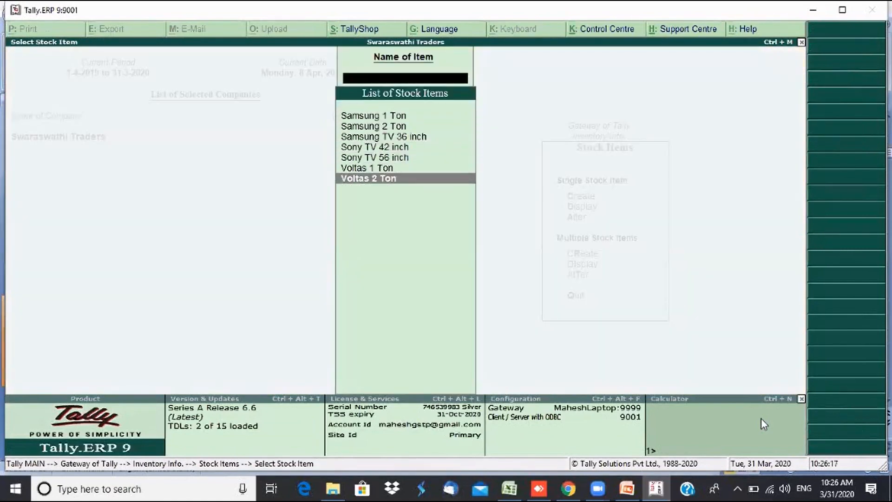
key("Up")
key("Up")
key("Up")
key("Up")
key("Up")
key("Up")
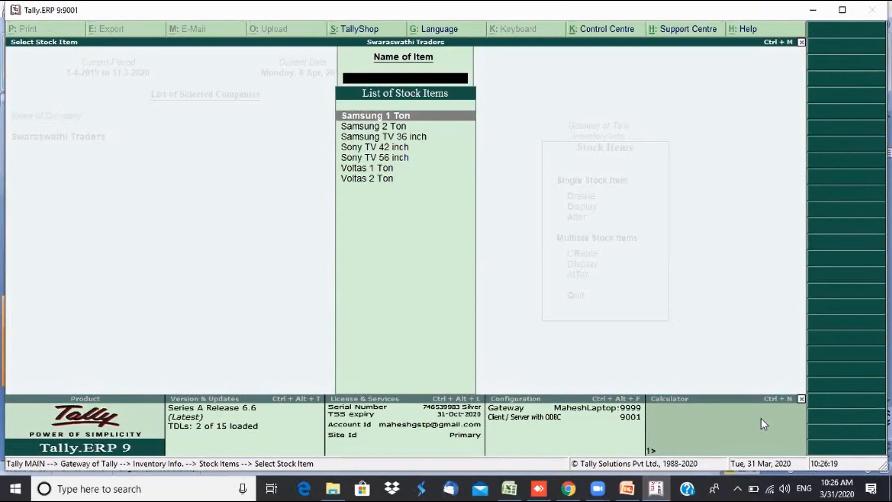
key("Down")
key("Down")
key("Down")
key("Down")
key("Down")
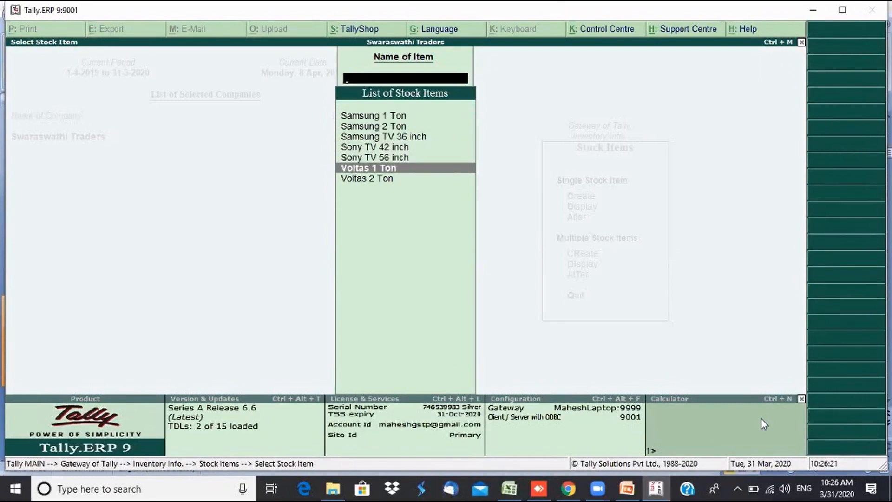
key("Escape")
- Start a new Multiple Stock Items creation form
key("Down")
key("Down")
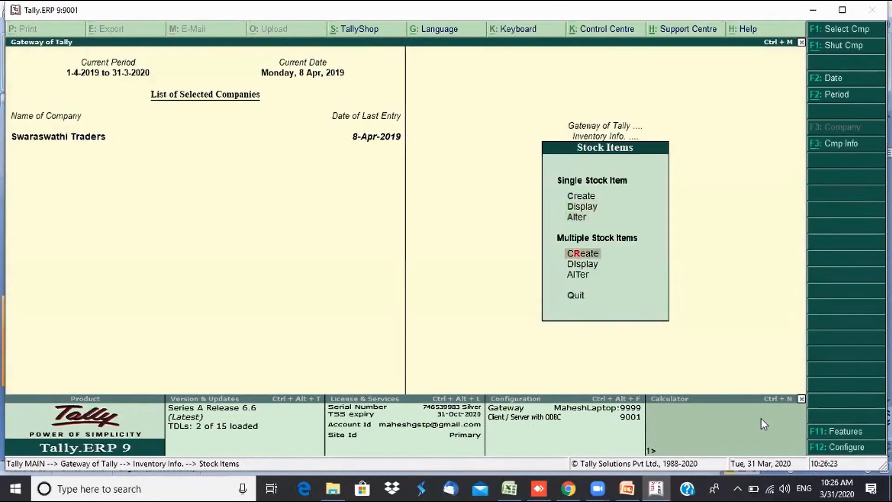
key("Return")
key("Down")
key("Down")
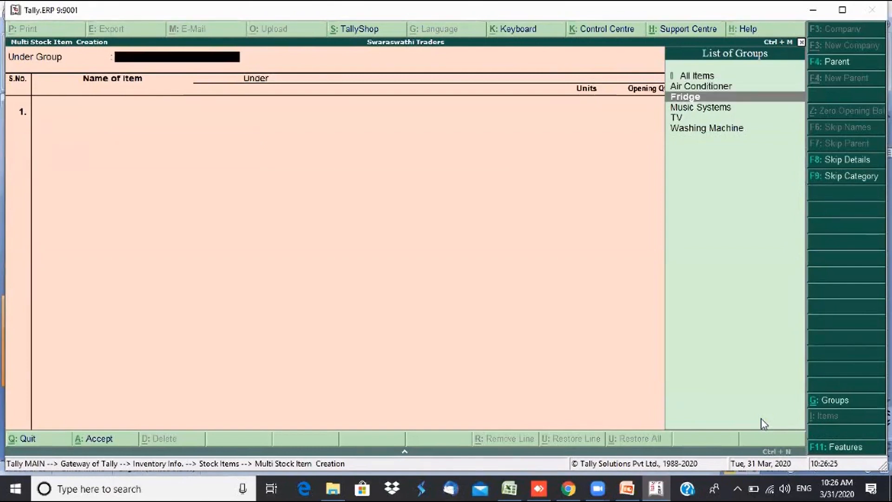
- Under the Fridge group, add Samsung 12 L Fridge with 10 Nos opening stock at 12,000
key("Return")
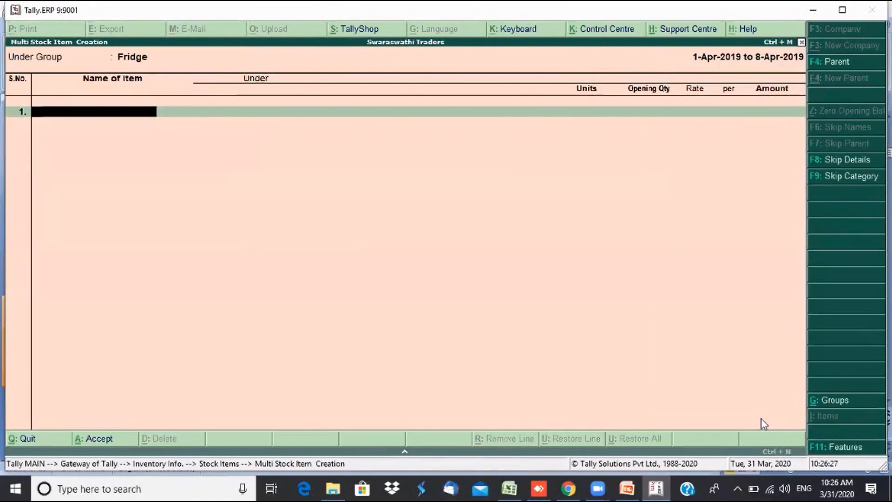
type("Samsung")
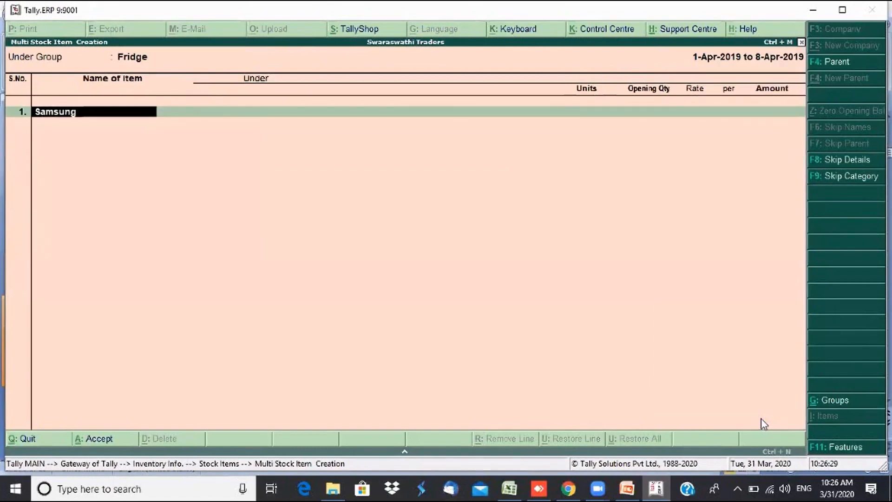
type(" 12 L Fridge")
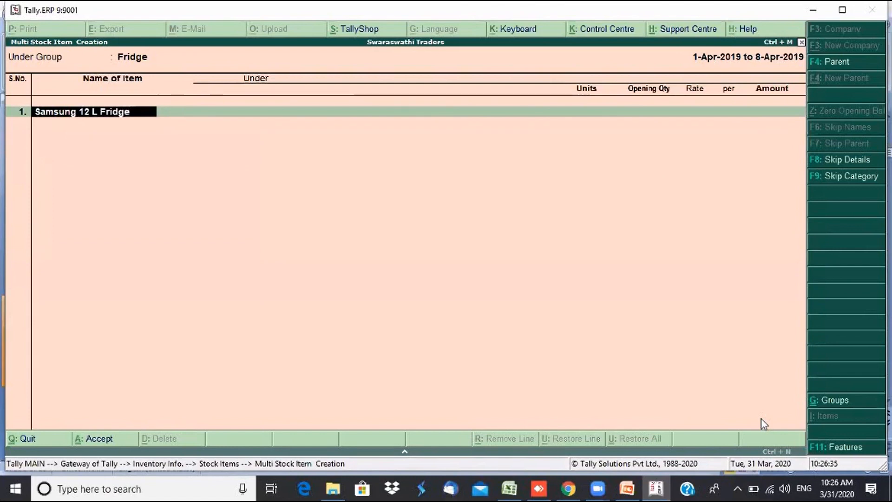
key("Return")
type("n")
key("Return")
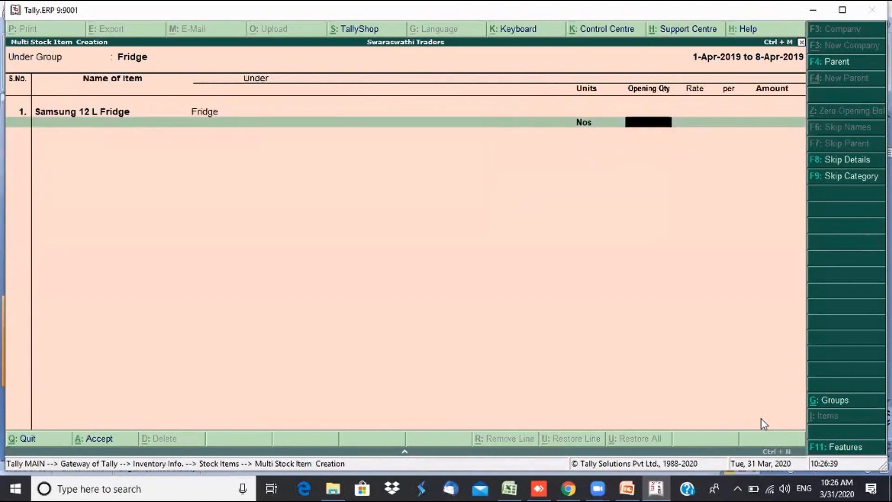
type("10")
key("Return")
type("1")
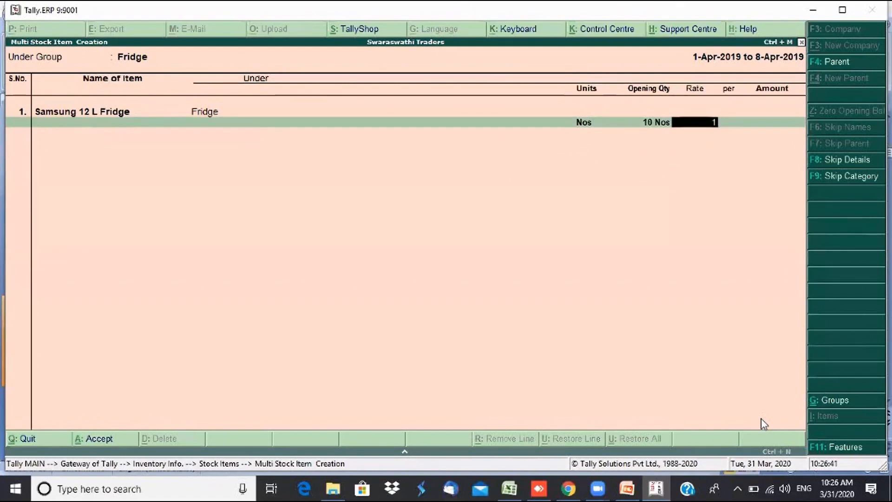
type("2,000")
key("Return")
key("Return")
key("Return")
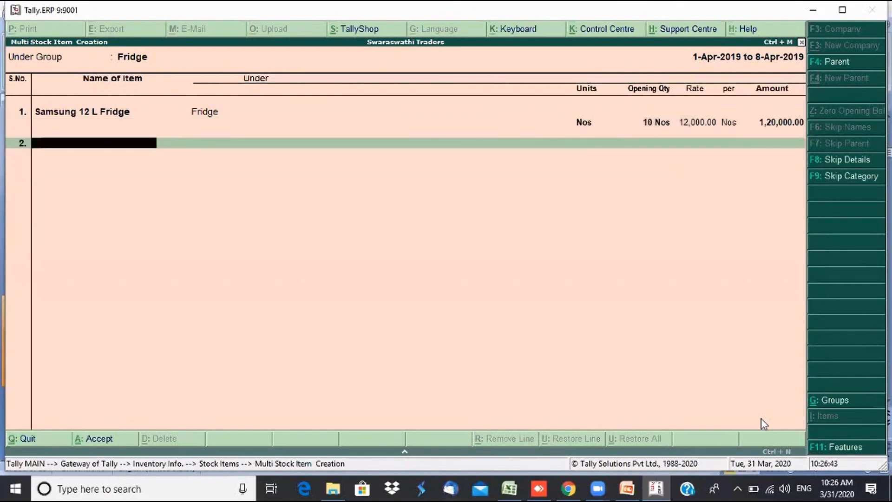
- Add Samsung 15 L Fridge with 5 Nos opening stock at 9,000
type("Samsung 15")
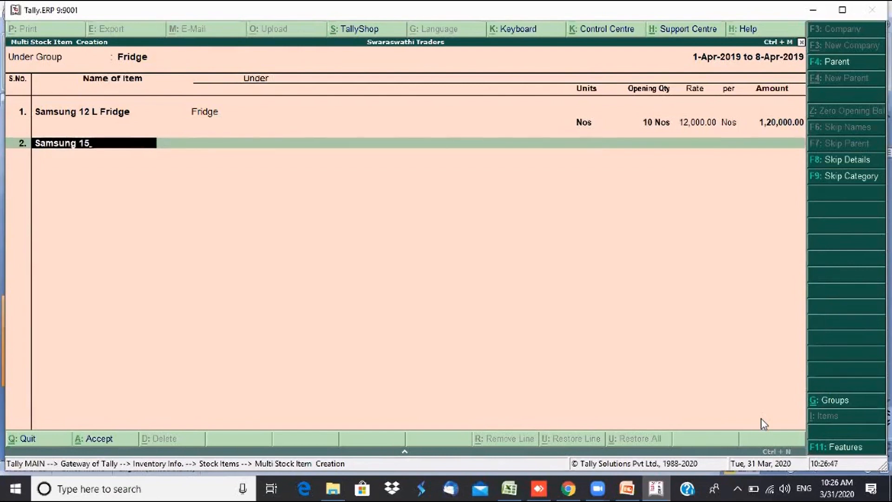
type(" L Fridge")
key("Return")
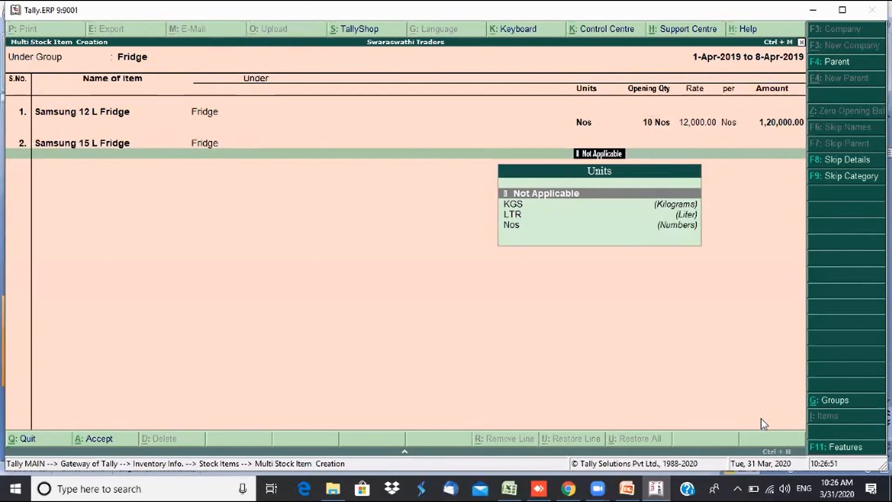
type("nos")
key("Return")
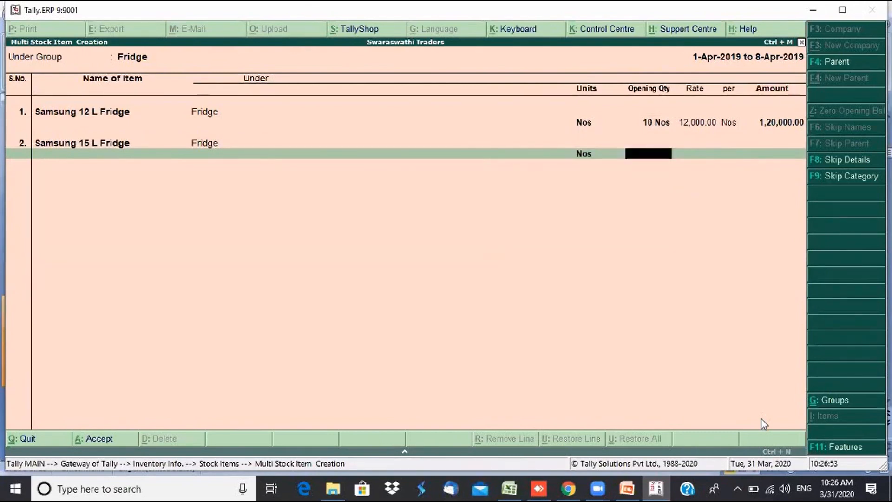
type("5")
key("Return")
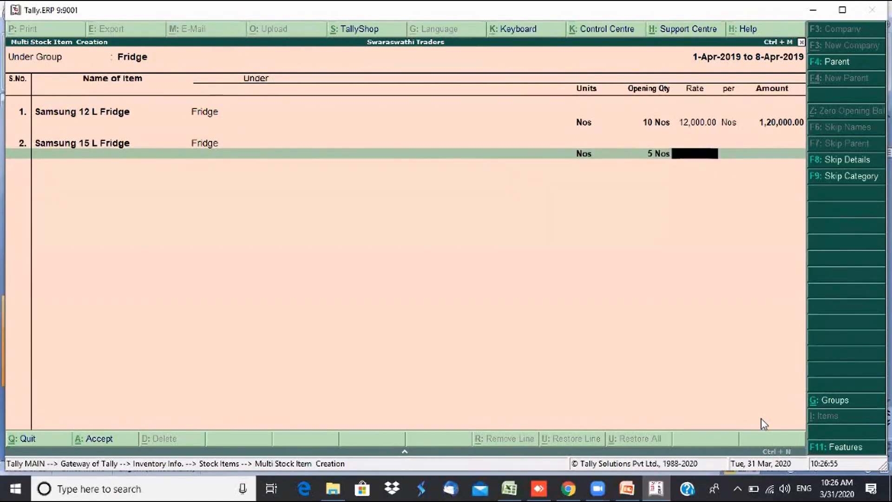
type("9000")
key("Return")
key("Return")
key("Return")
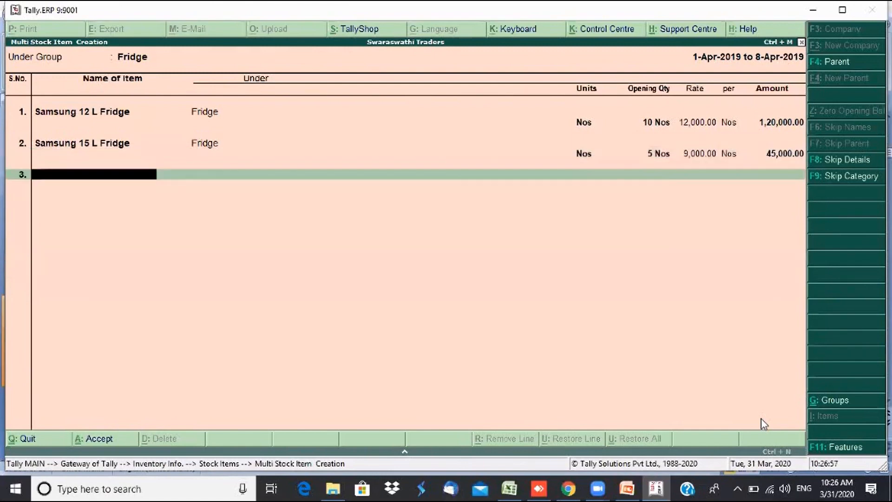
type("Sa")
key("BackSpace")
key("BackSpace")
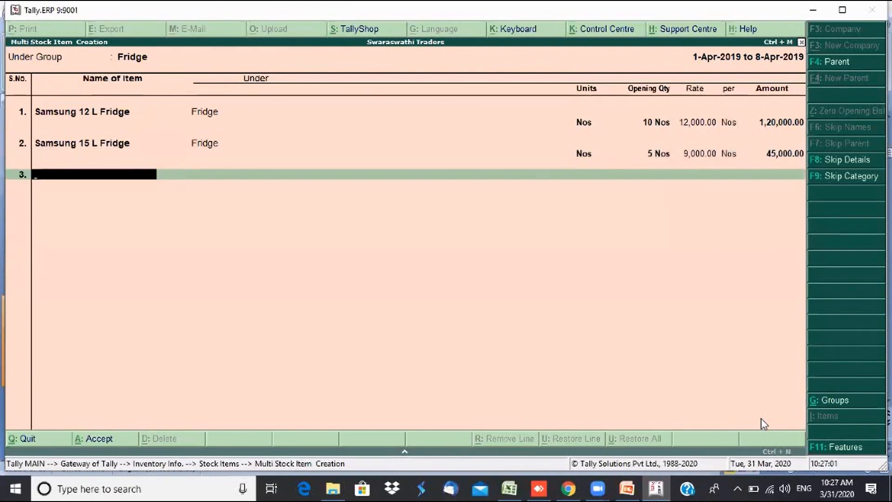
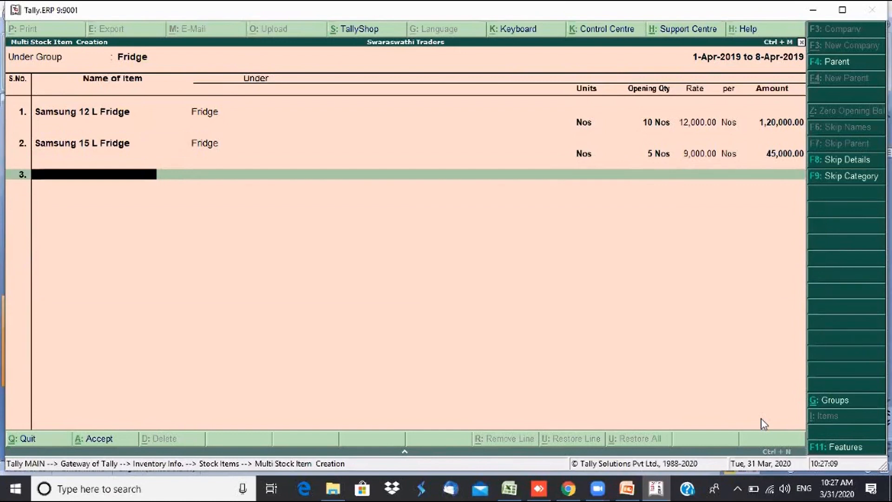
- Add Whrilpool 12 L Fridge with 3 Nos opening stock at 10,000
type("Whrilpool")
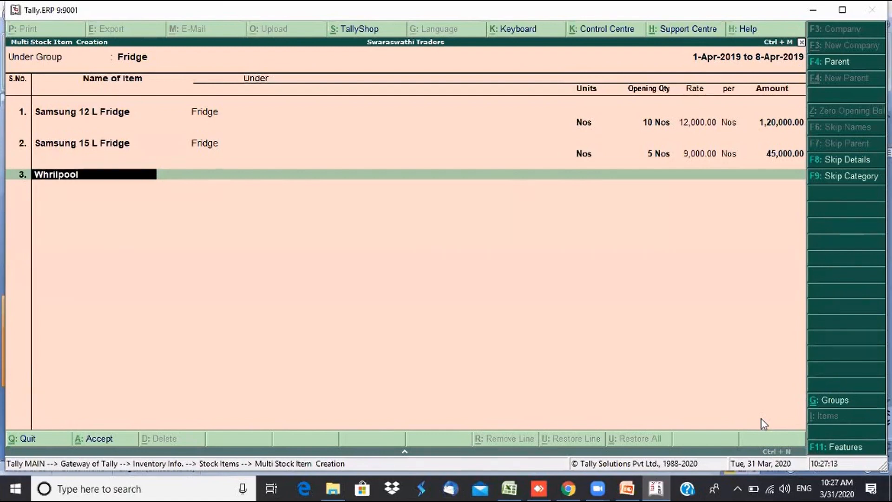
type(" 12 L Fridge")
key("Return")
key("Down")
key("Down")
key("Down")
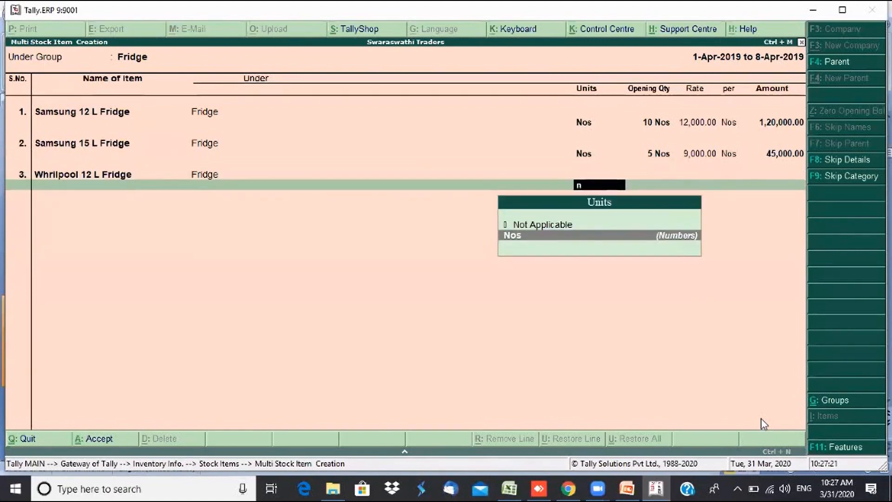
key("Return")
type("3")
key("Return")
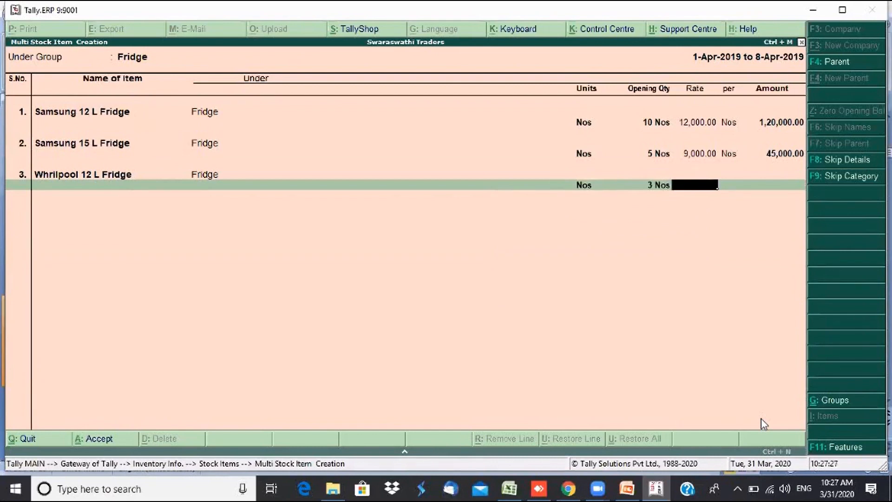
type("10000")
key("Return")
key("Return")
key("Return")
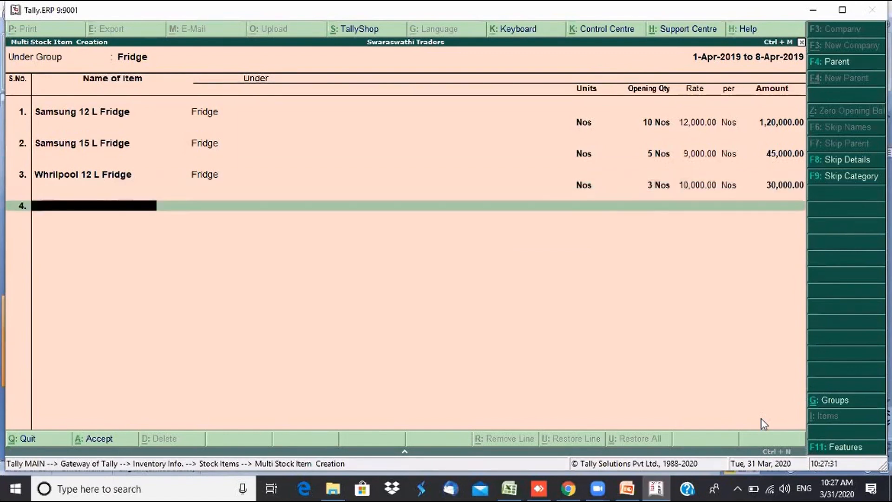
- Add Whrilpool 15 L Fridge with 5 Nos at 15,000 and save the fridge items
type("Whrilpool 15 L")
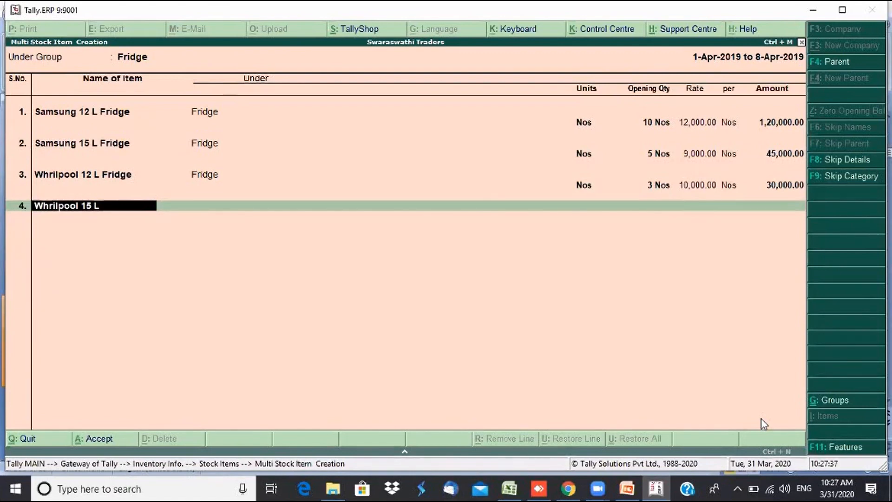
type(" Fridge")
key("Return")
type("n")
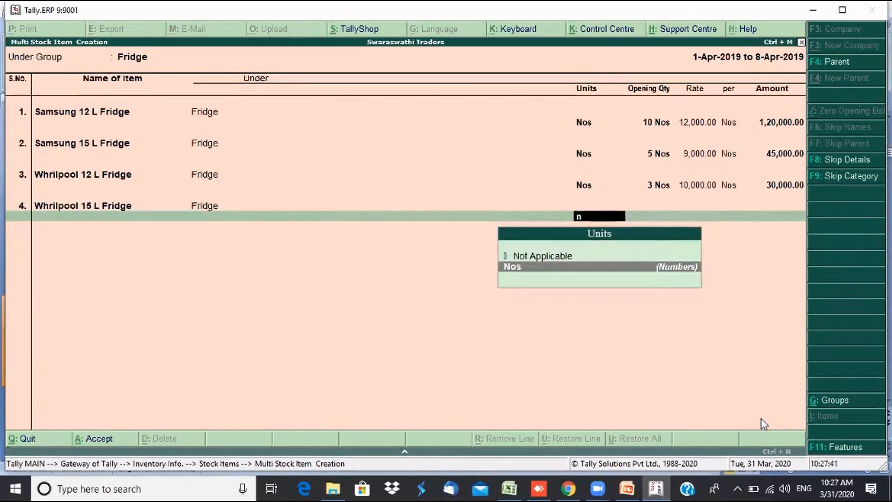
key("Return")
type("5")
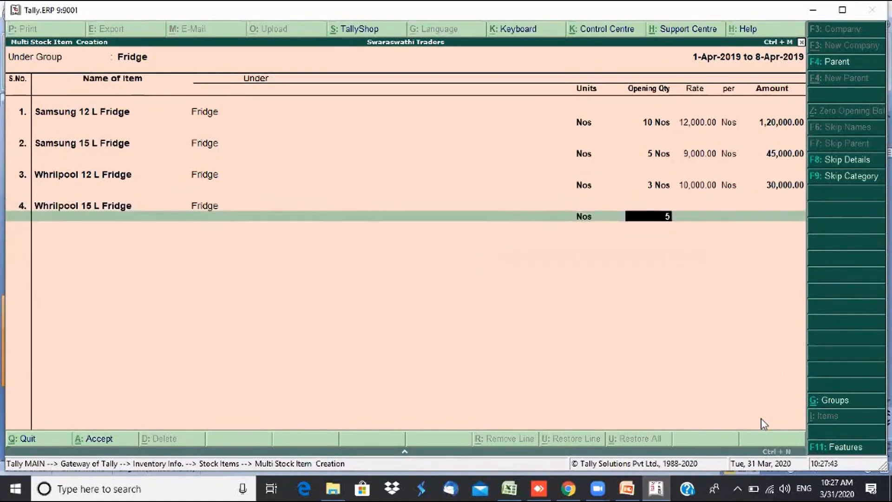
key("Return")
type("15,000")
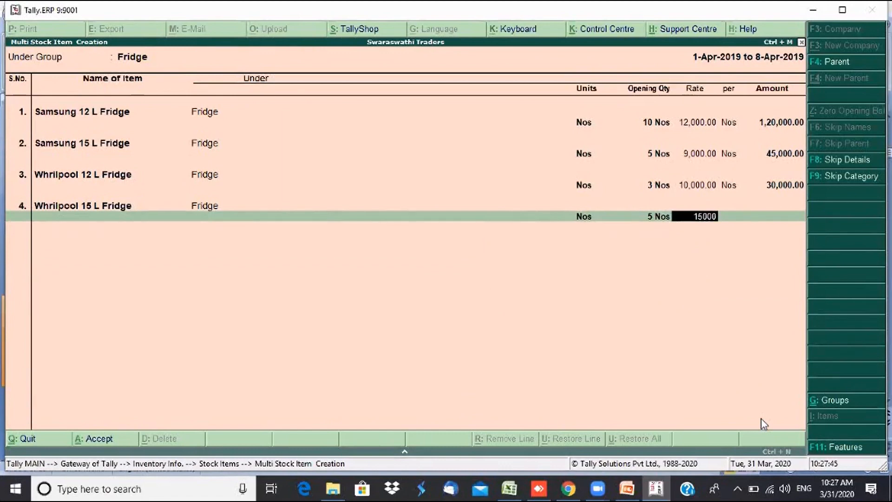
key("Return")
key("Return")
key("Return")
key("Return")
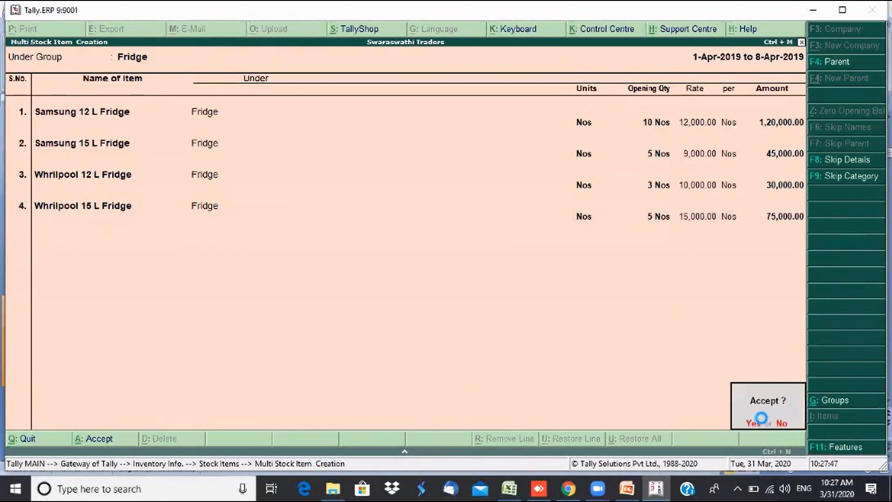
key("Return")
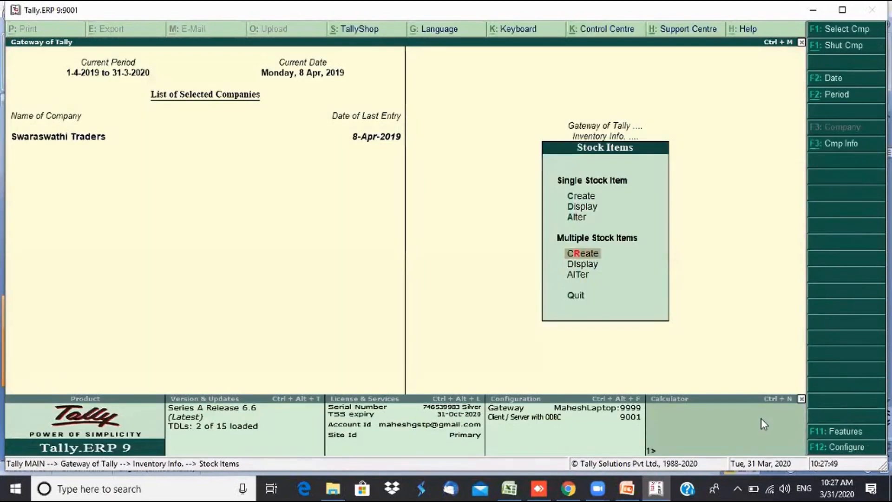
- Browse the list of existing stock items down to the Whrilpool fridges
key("Up")
key("Up")
key("Return")
key("Down")
key("Down")
key("Down")
key("Down")
key("Down")
key("Down")
key("Down")
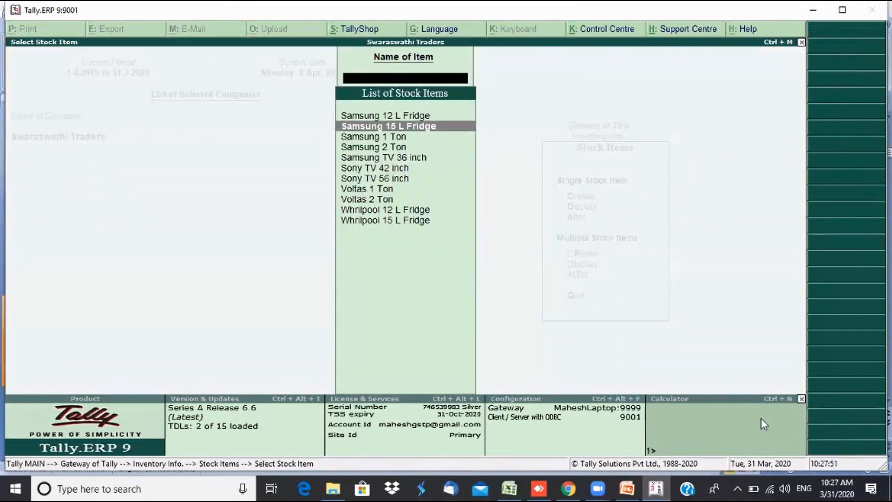
key("Down")
key("Down")
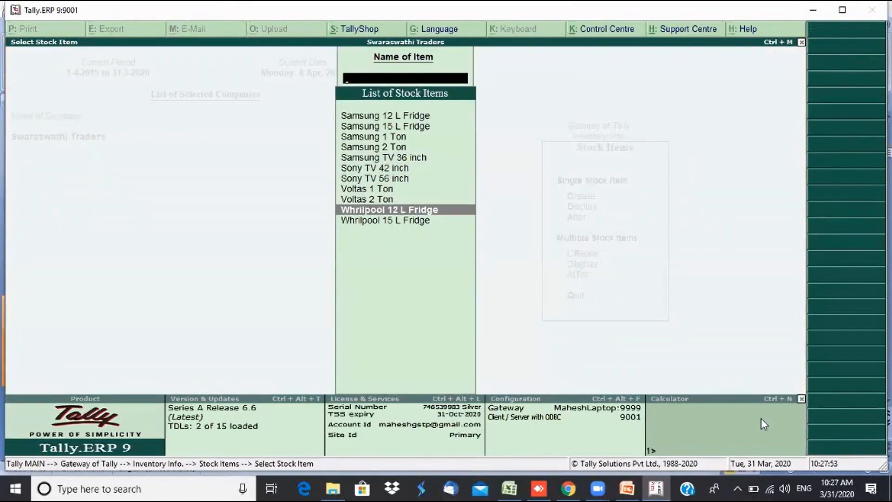
key("Up")
key("Up")
key("Up")
key("Up")
key("Up")
key("Up")
key("Up")
key("Up")
key("Up")
key("Escape")
key("Up")
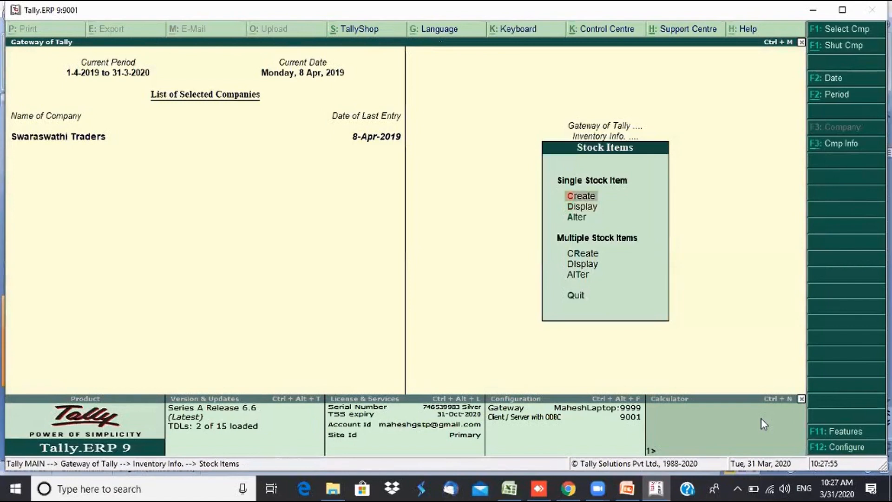
key("Escape")
- Browse the list of stock groups, including Washing Machine and Music Systems
key("Up")
key("Return")
key("Down")
key("Return")
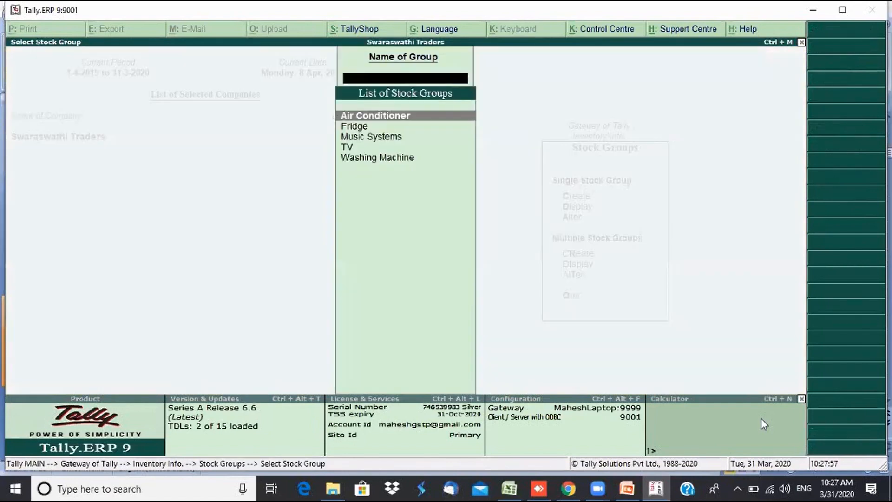
key("Down")
key("Down")
key("Down")
key("Down")
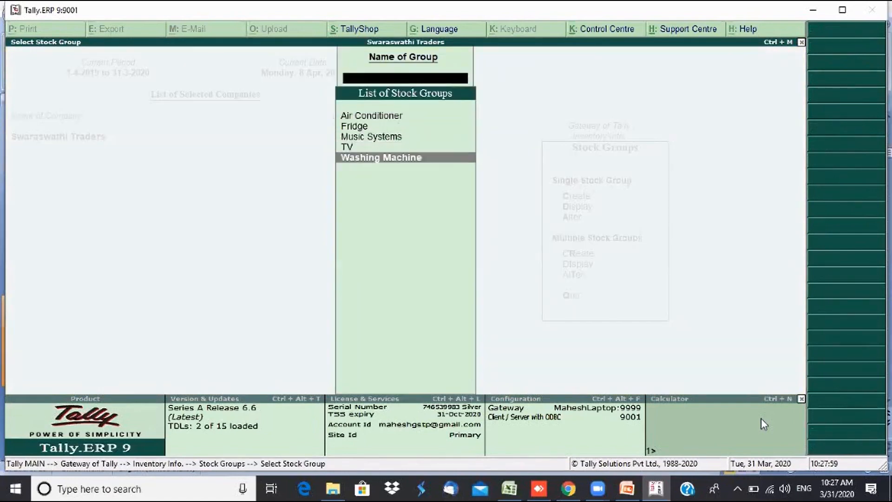
key("Up")
key("Up")
key("Up")
key("Up")
key("Down")
key("Down")
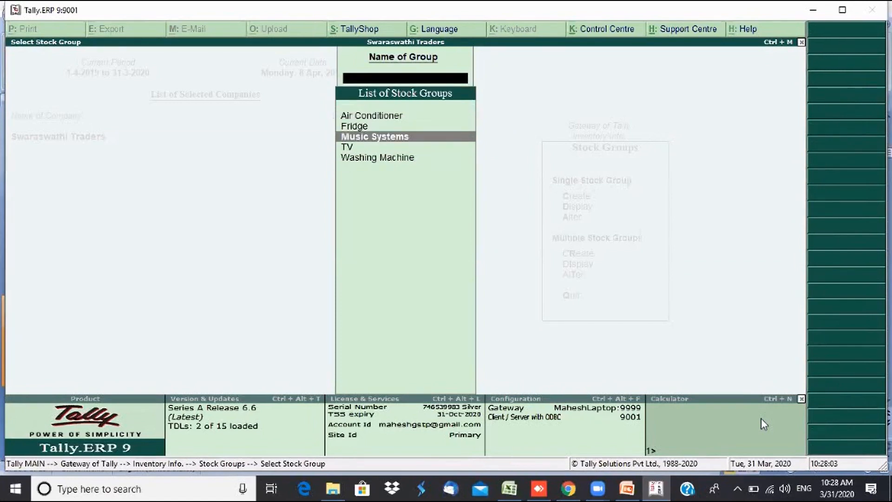
key("Escape")
key("Escape")
- Start a new Multiple Stock Items creation form
key("Down")
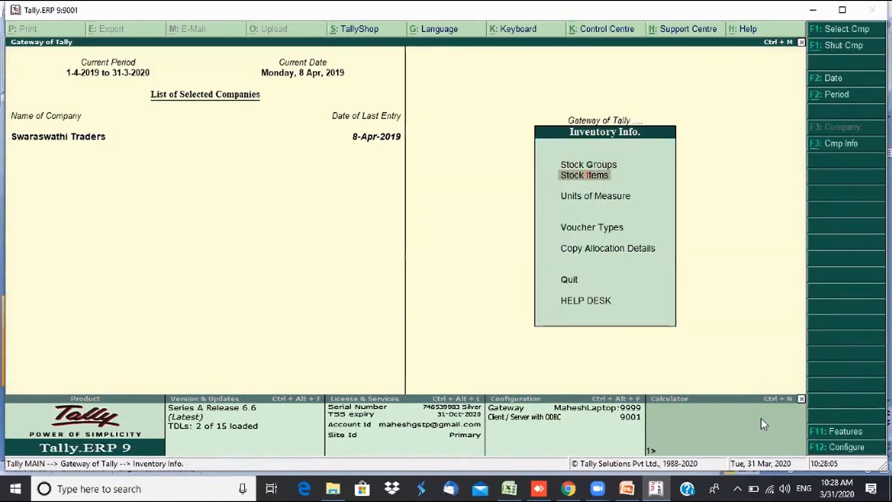
key("Return")
key("Down")
key("Down")
key("Down")
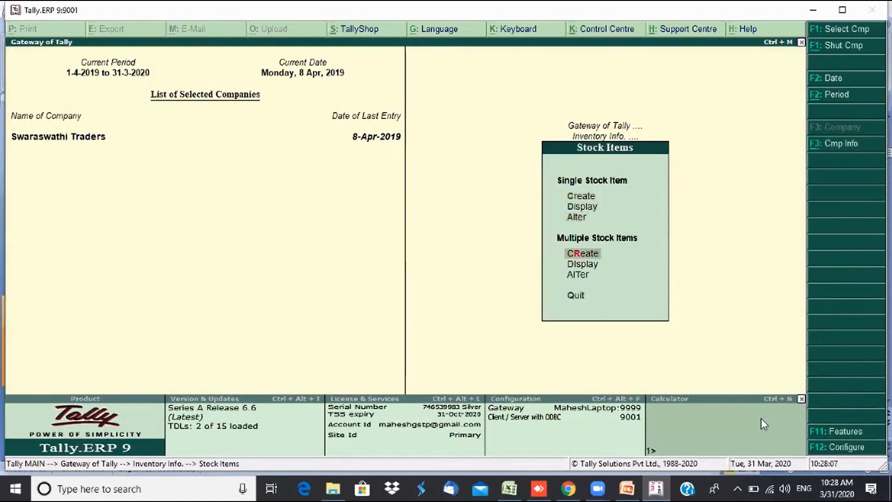
key("Return")
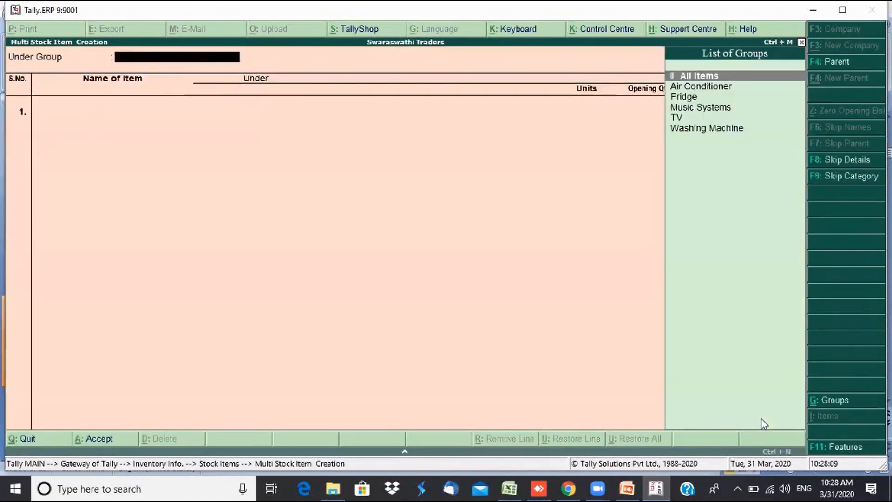
- Under the Music Systems group, add I Pod with 10 Nos opening stock at 15,000
key("Down")
key("Down")
key("Down")
key("Return")
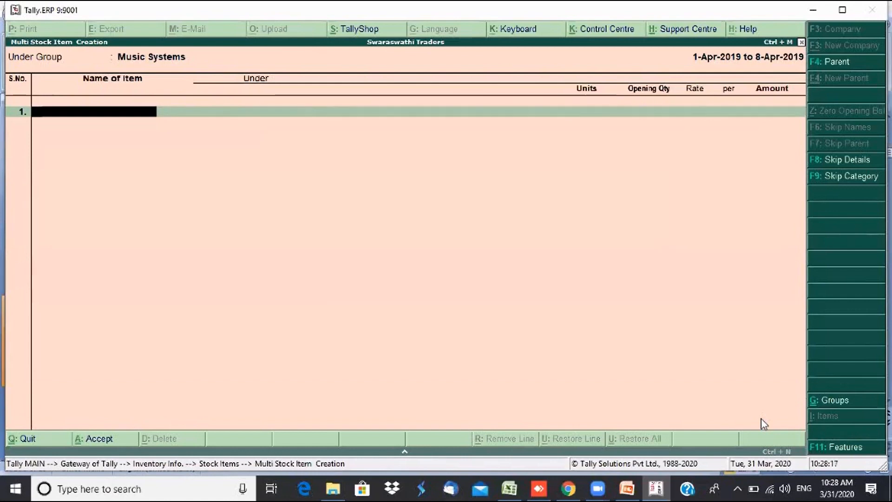
type("Apple")
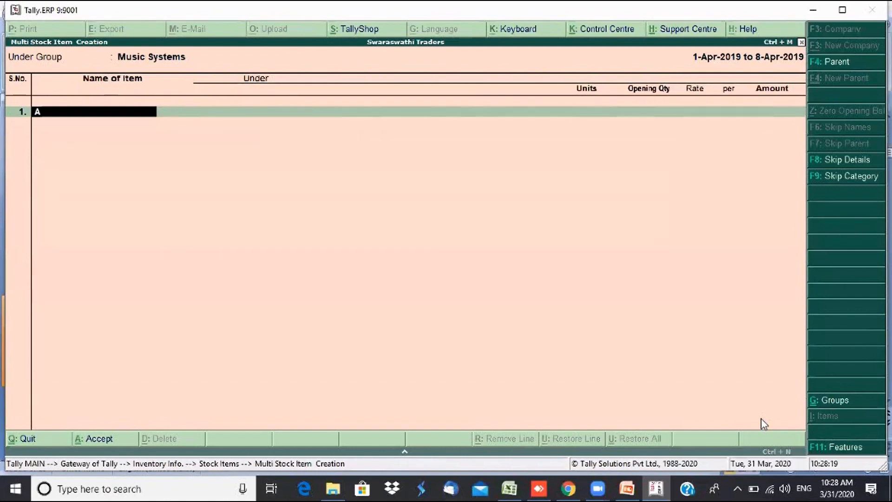
key("BackSpace")
key("BackSpace")
key("BackSpace")
key("BackSpace")
key("BackSpace")
type("I Pod")
key("Return")
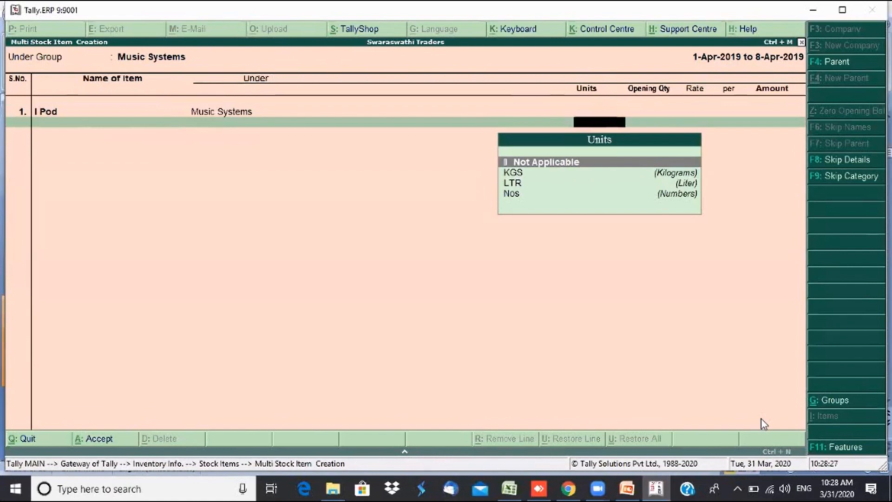
key("Down")
key("Down")
key("Down")
key("Return")
type("1")
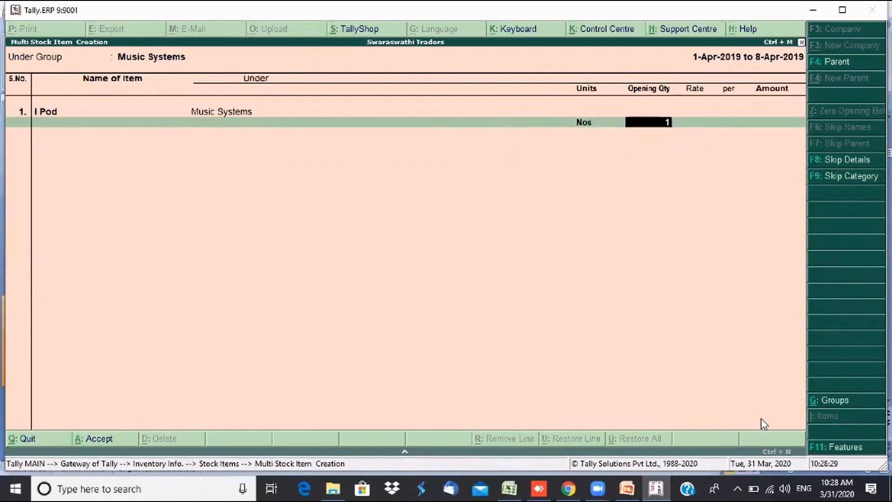
type("0")
key("Return")
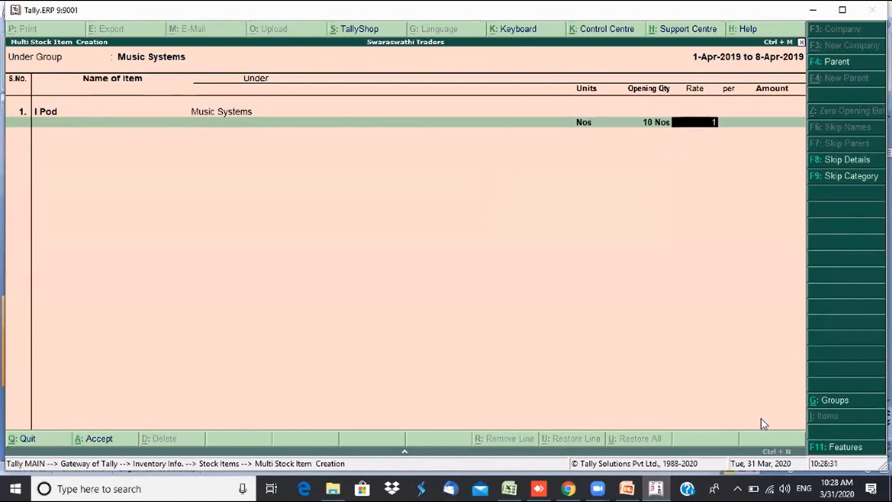
type("15000")
key("Return")
key("Return")
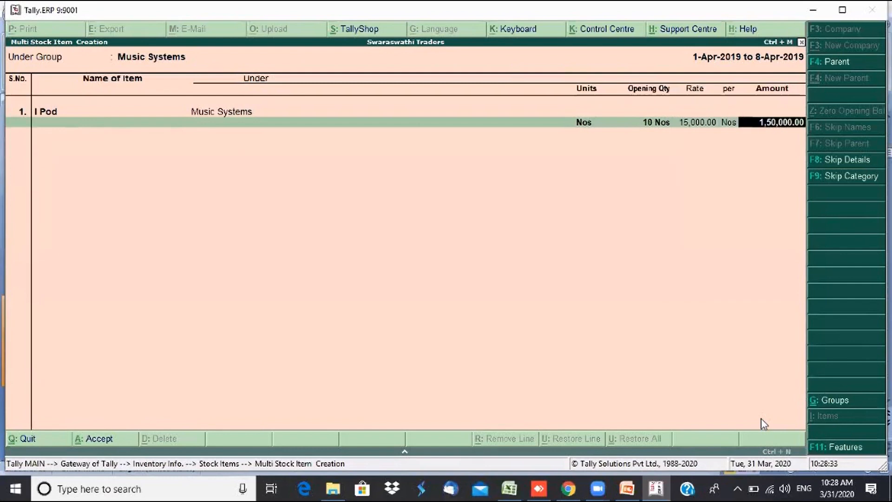
key("Return")
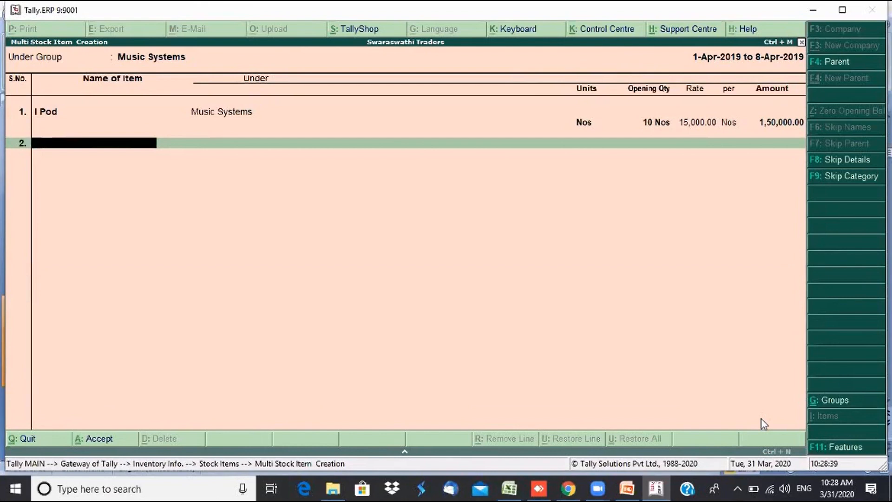
- Add BPL Music System with 8 Nos at 13,000 and save the Music Systems items
type("BPL")
key("Return")
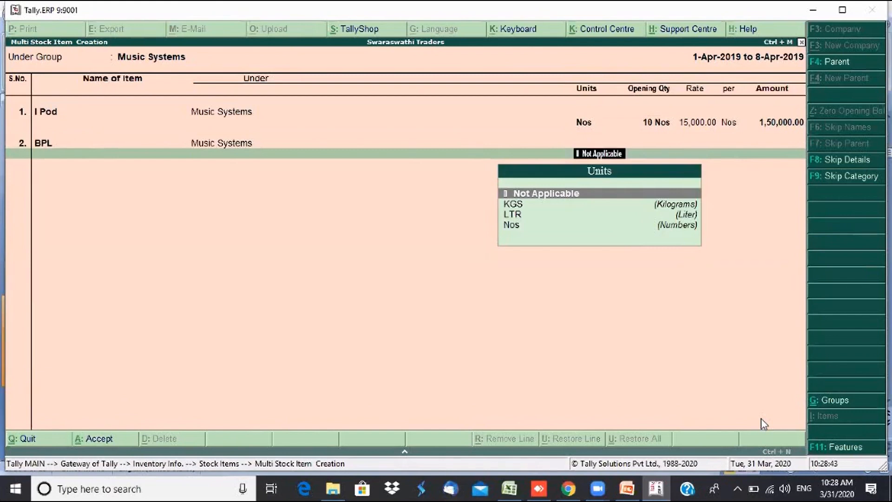
key("Down")
key("Down")
key("Down")
key("Escape")
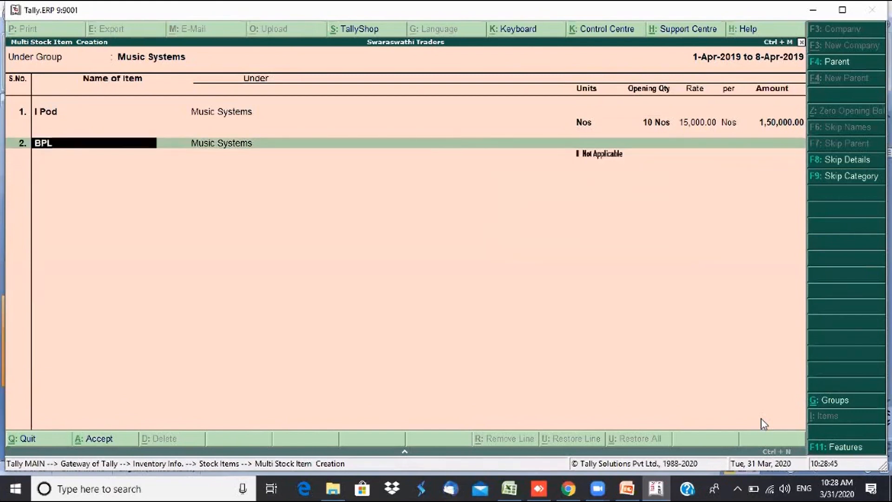
type("Music Syst")
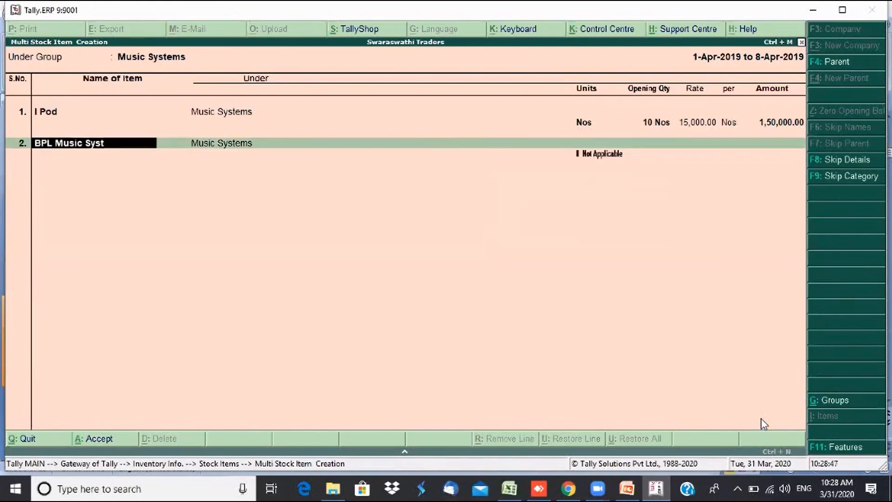
type("em")
key("Return")
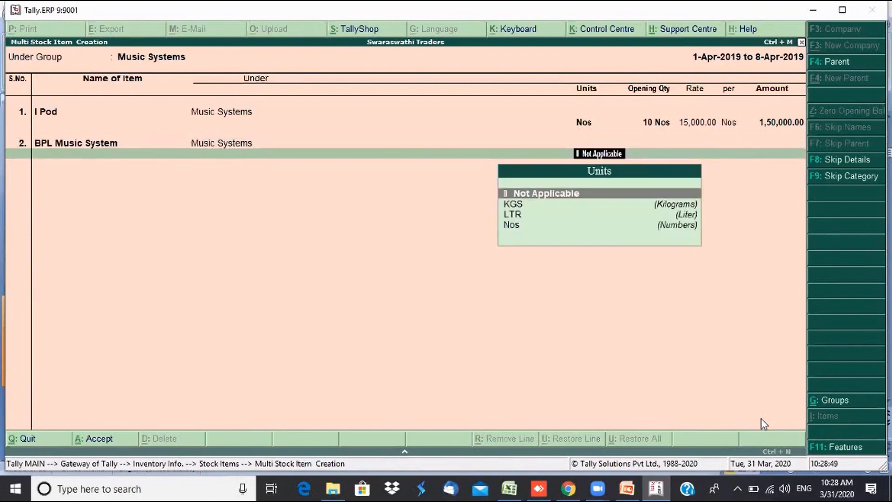
type("nos")
key("Return")
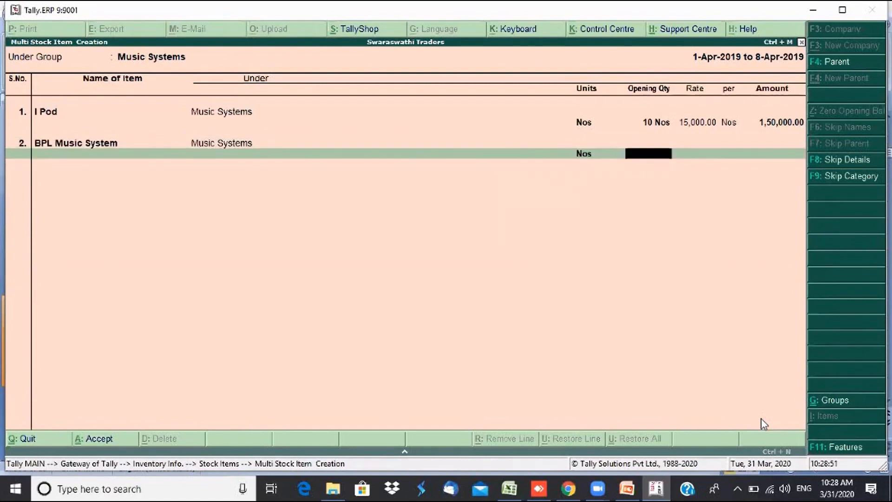
type("8")
key("Return")
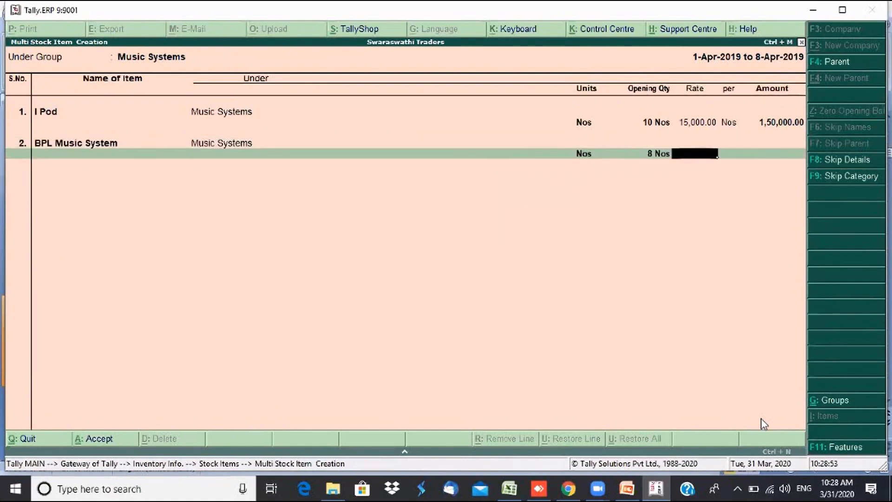
type("13,000")
key("Return")
key("Return")
key("Return")
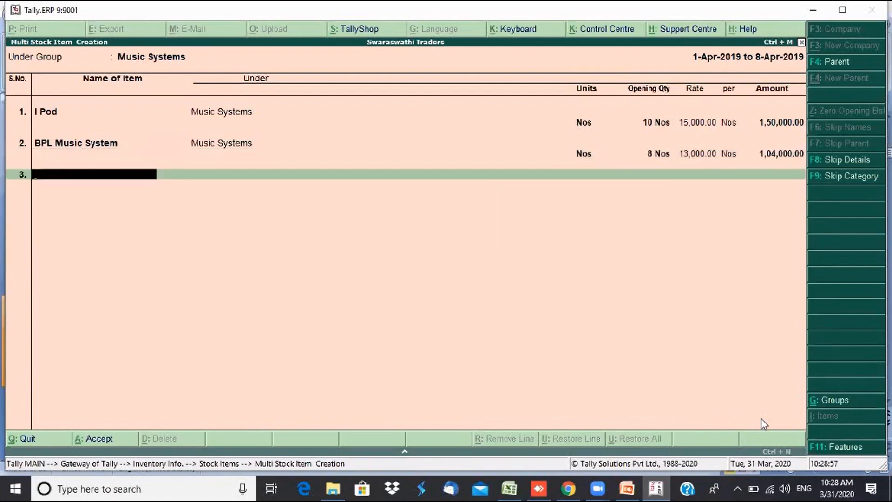
key("Return")
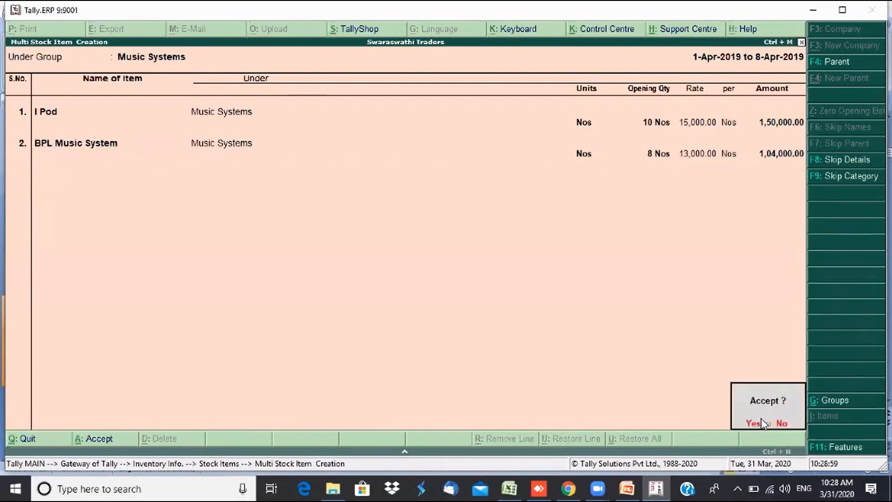
left_click(761, 419)
key("Return")
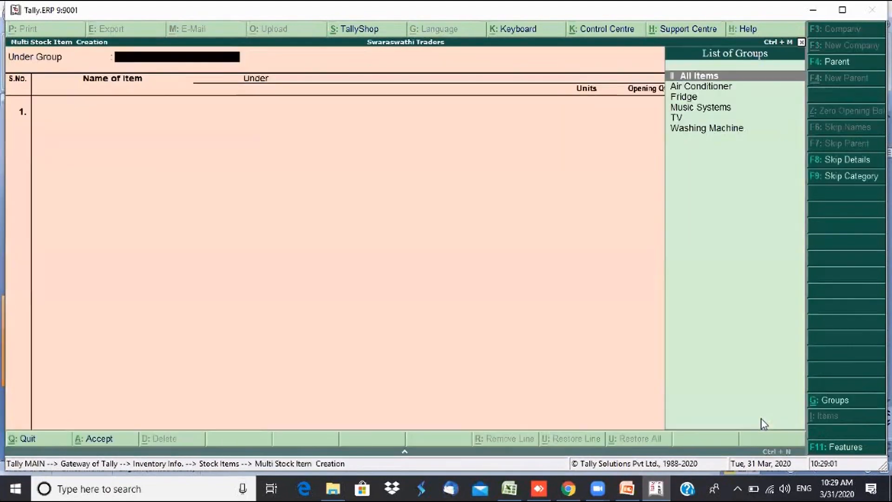
- Begin a Samsung item under Washing Machine, then quit unsaved back to Gateway of Tally
key("Down")
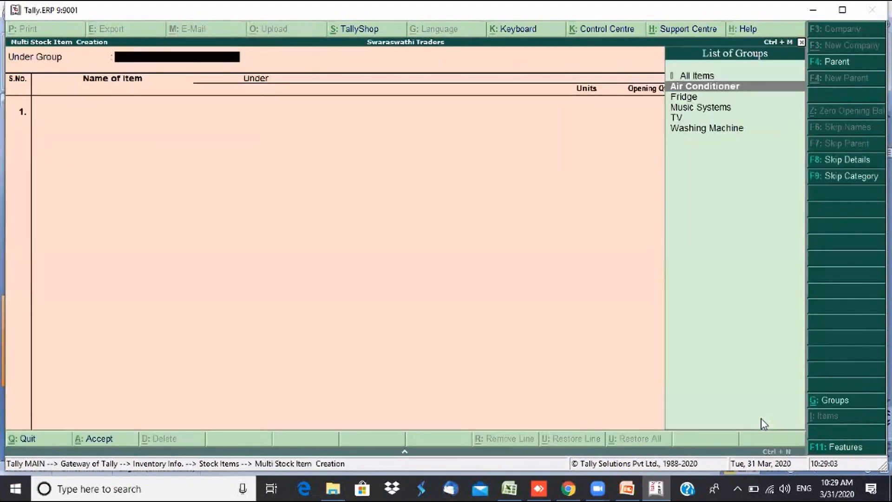
key("Down")
key("Down")
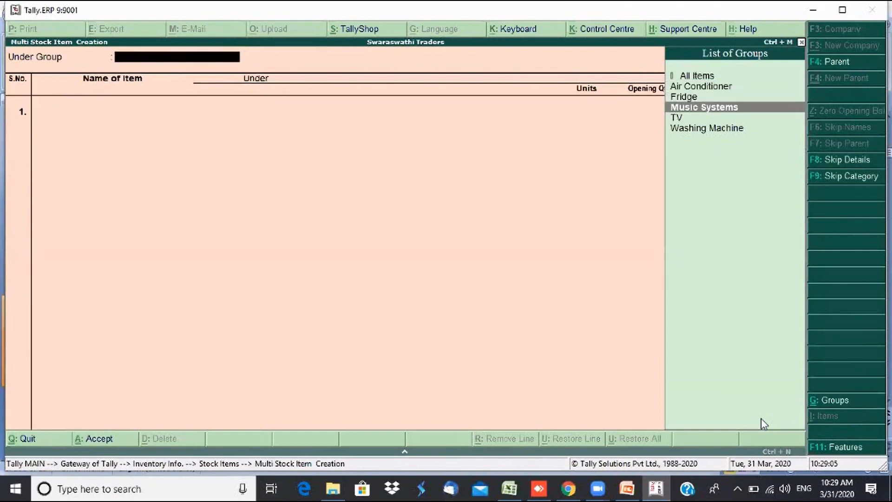
key("Down")
key("Down")
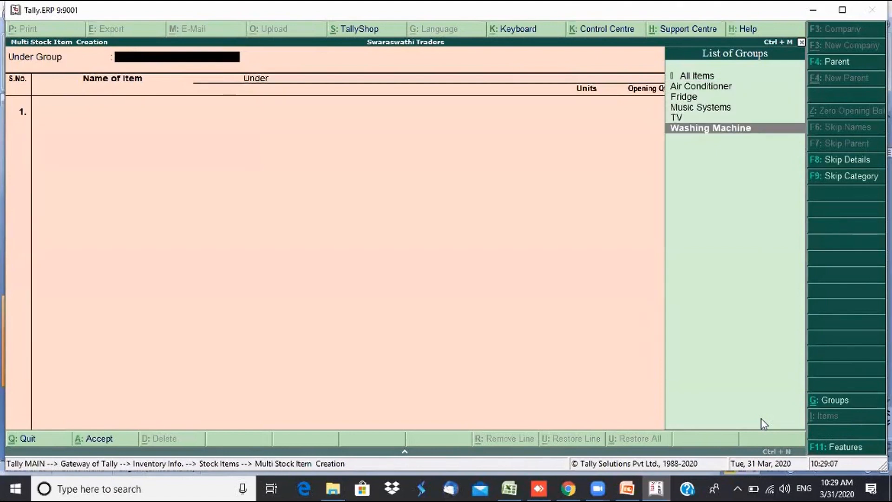
key("Return")
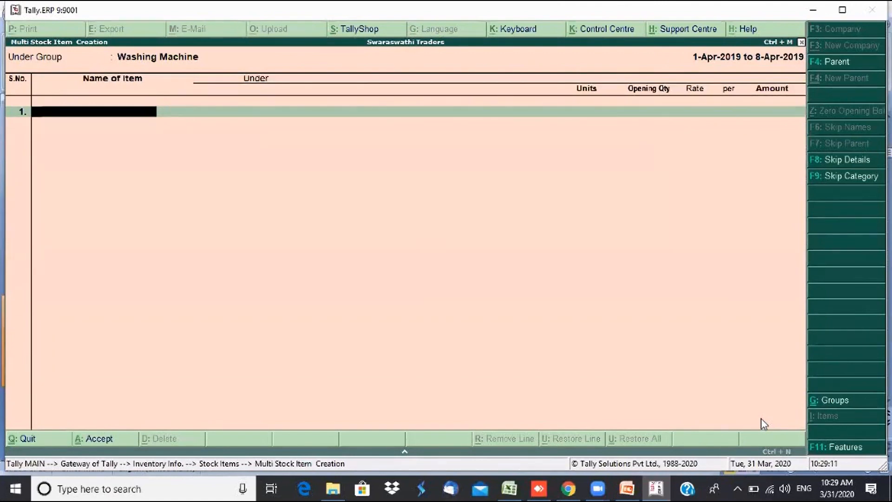
type("Samsung")
key("Escape")
key("Escape")
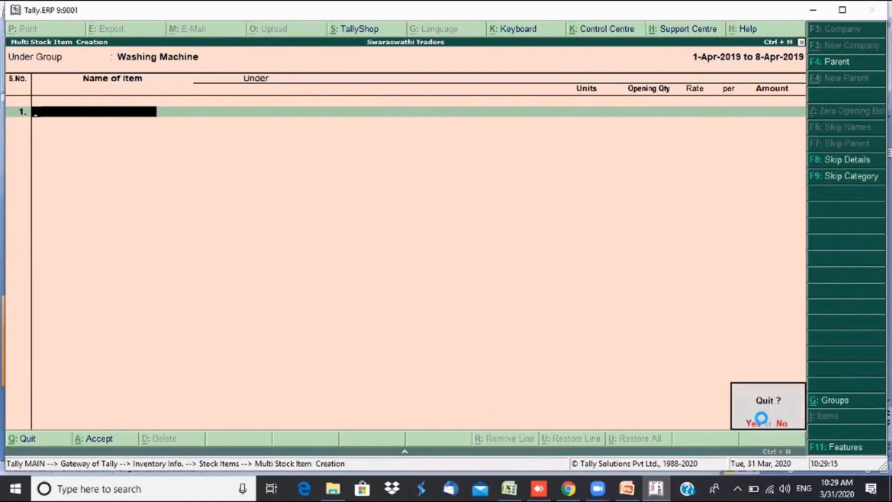
key("y")
key("Escape")
key("Escape")
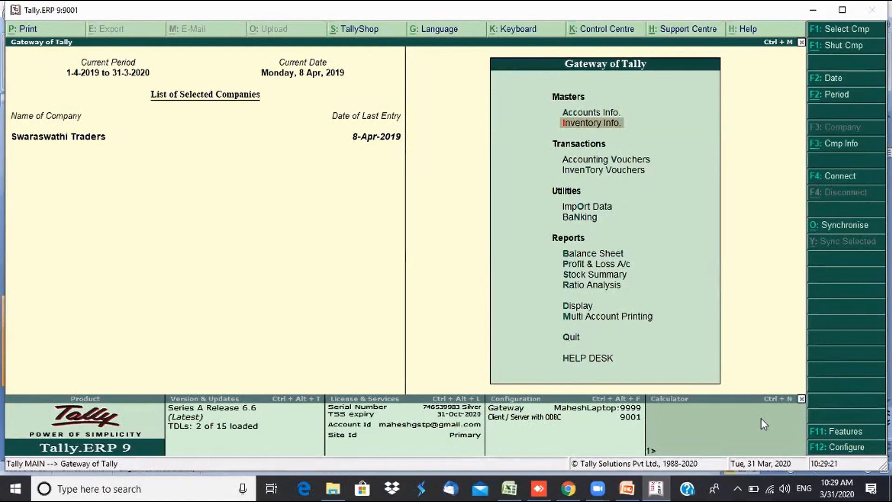
- Open the List of Accounts from Display and switch it to Stock Items
left_click(583, 309)
left_click(583, 308)
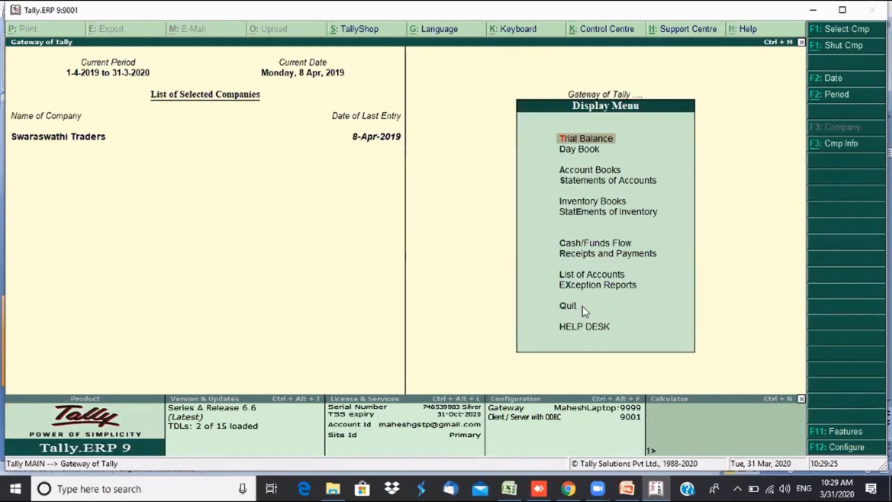
left_click(588, 277)
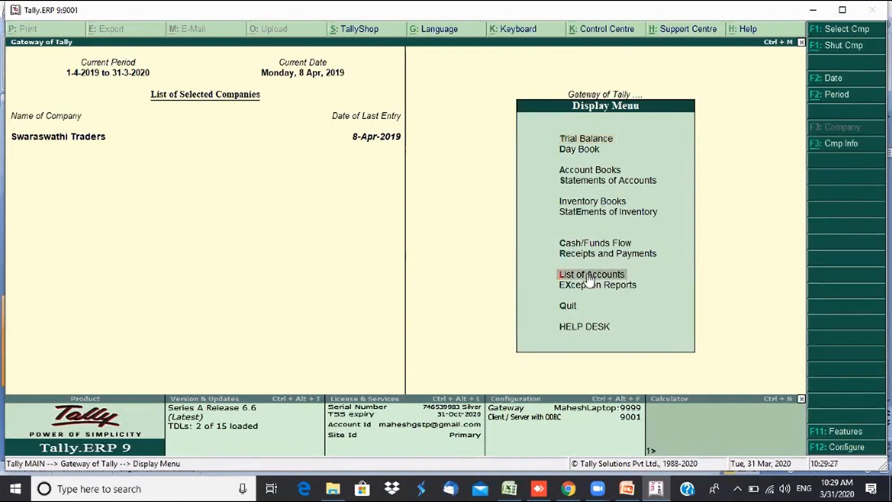
left_click(589, 278)
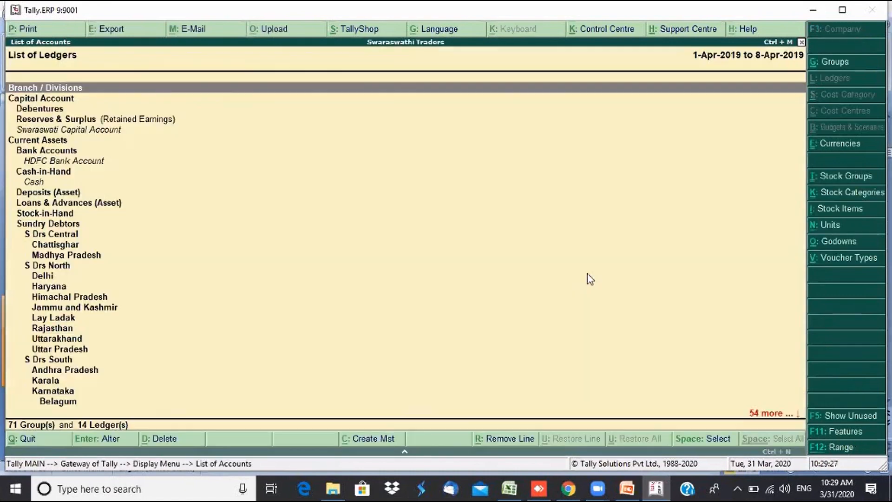
left_click(848, 212)
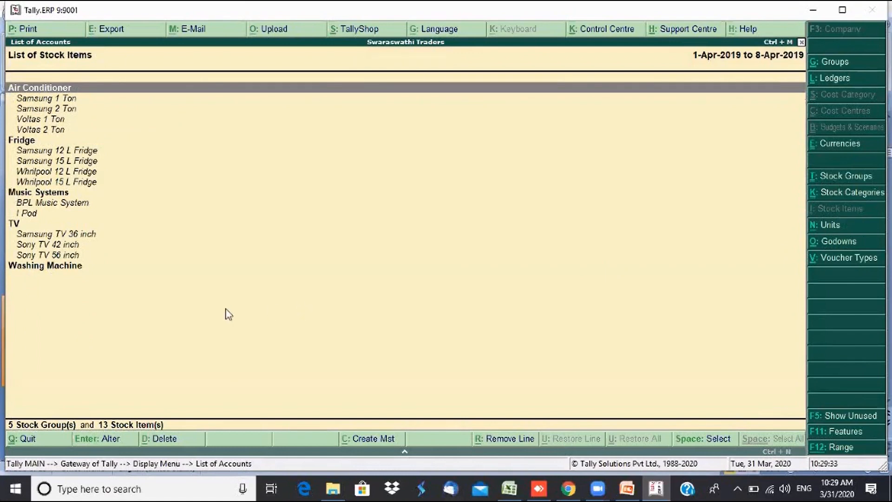
- Scroll through the Air Conditioner, Fridge, Music Systems and TV items, confirming Washing Machine is empty
key("Down")
key("Down")
key("Down")
key("Down")
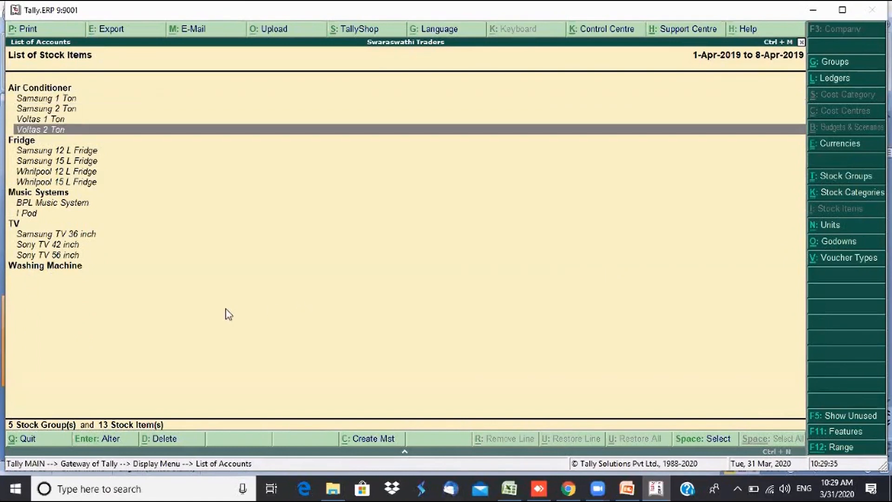
key("Up")
key("Up")
key("Up")
key("Down")
key("Down")
key("Down")
key("Down")
key("Down")
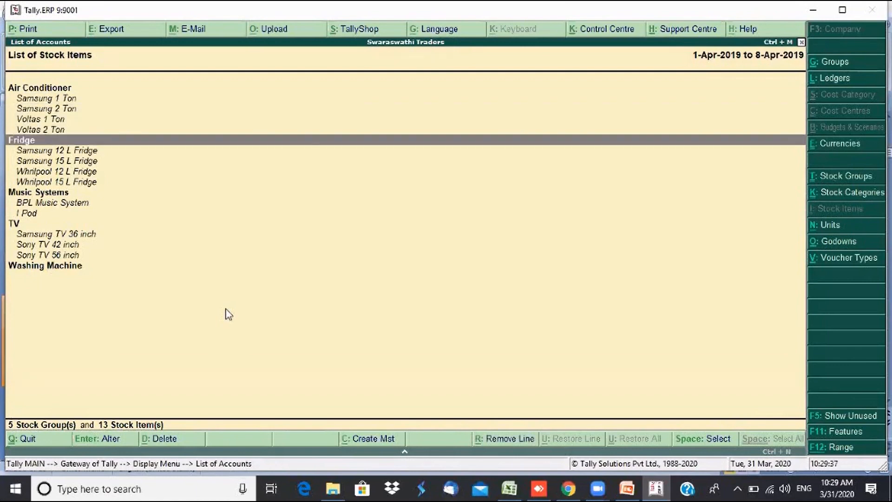
key("Down")
key("Down")
key("Down")
key("Down")
key("Down")
key("Down")
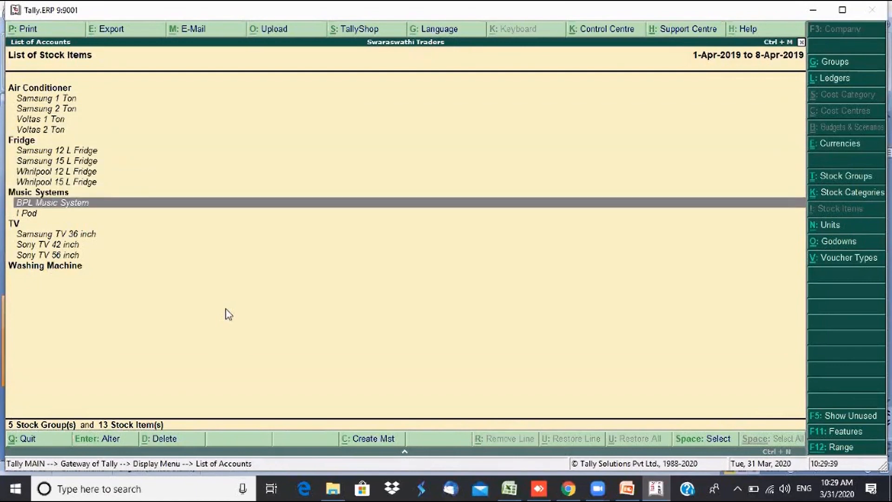
key("Up")
key("Down")
key("Down")
key("Down")
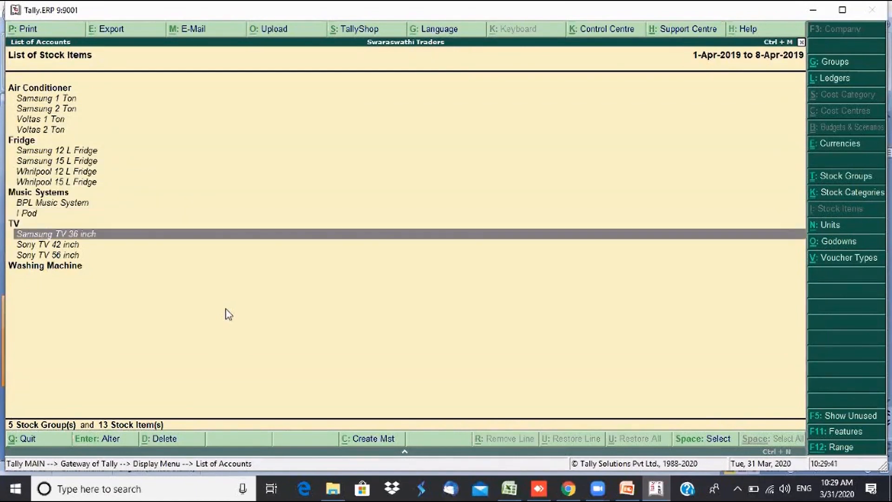
key("Down")
key("Down")
key("Up")
key("Up")
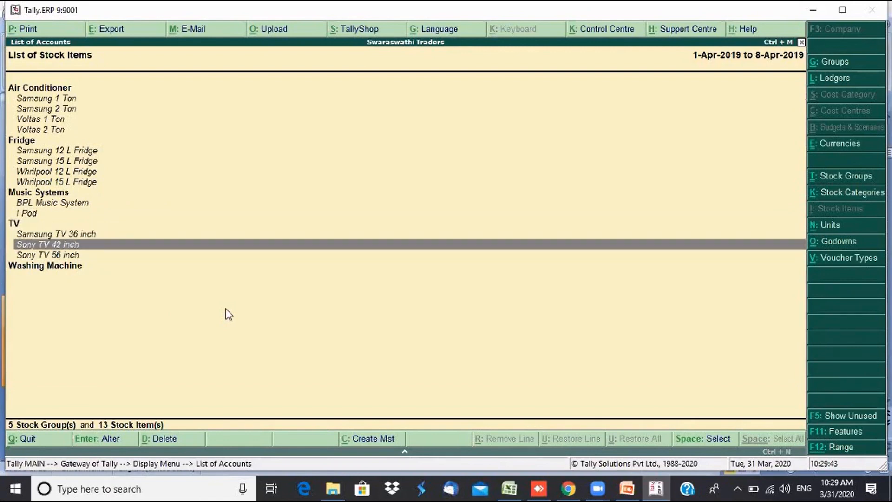
key("Down")
key("Down")
key("Down")
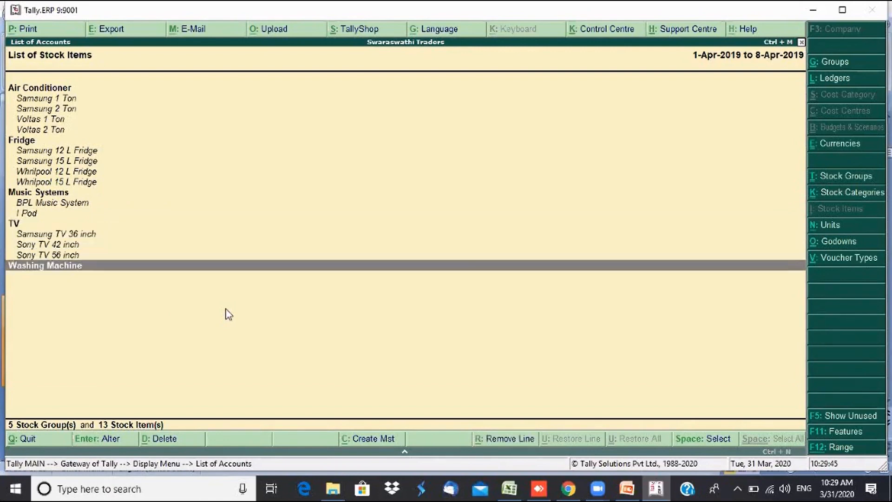
key("Up")
key("Up")
key("Up")
key("Up")
key("Up")
key("Up")
key("Up")
key("Up")
key("Up")
key("Up")
key("Up")
key("Up")
key("Up")
key("Up")
key("Up")
key("Up")
key("Up")
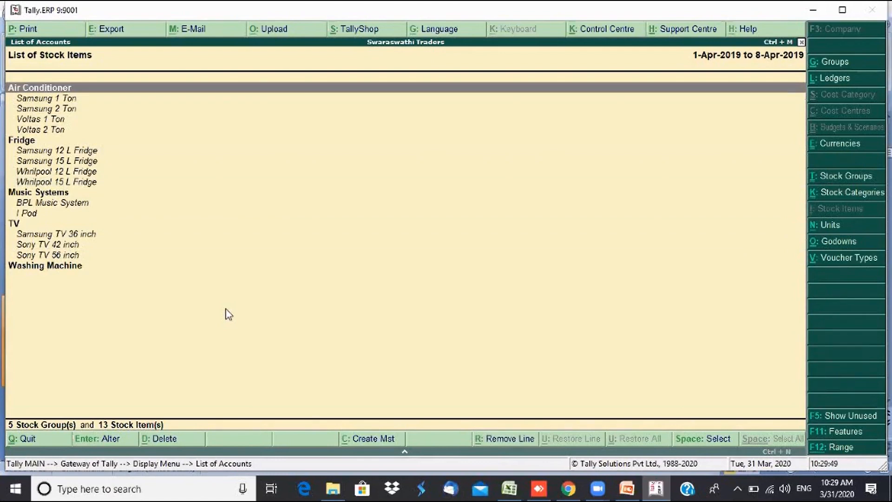
key("Escape")
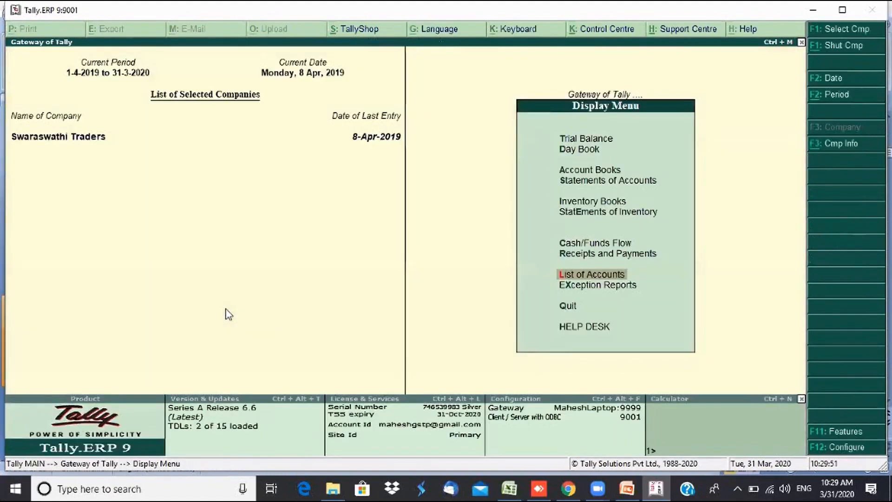
- Start a new Multiple Stock Items creation form under the Washing Machine group
key("Escape")
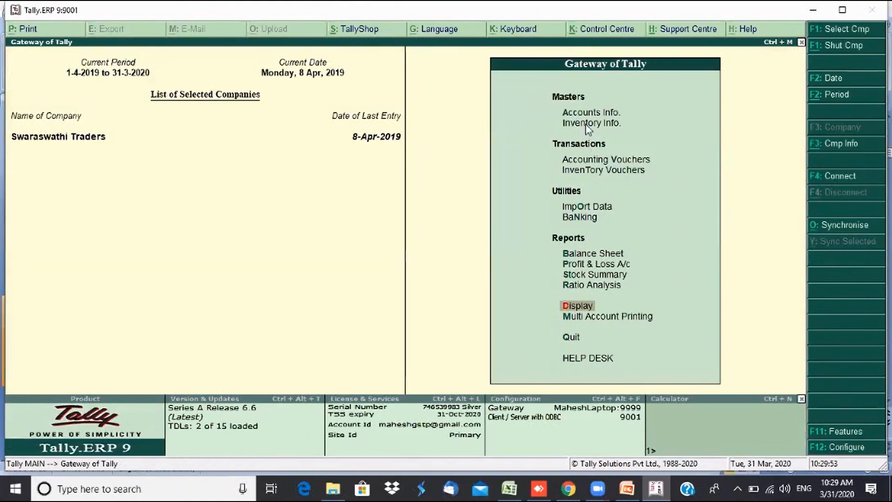
left_click(588, 128)
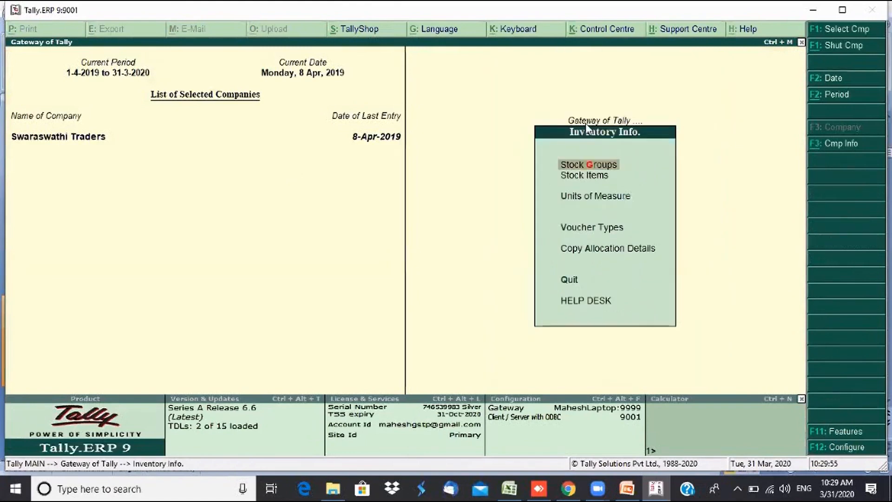
key("Down")
key("Return")
key("Down")
key("Down")
key("Down")
key("Return")
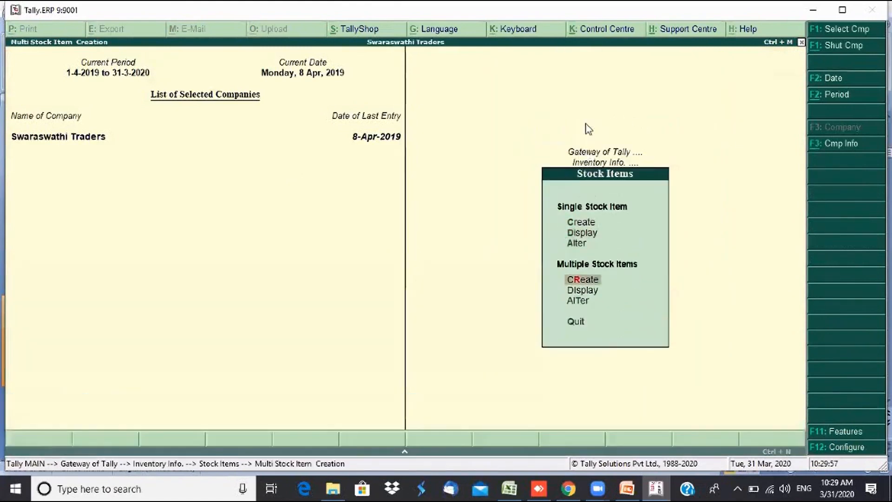
type("W")
key("Return")
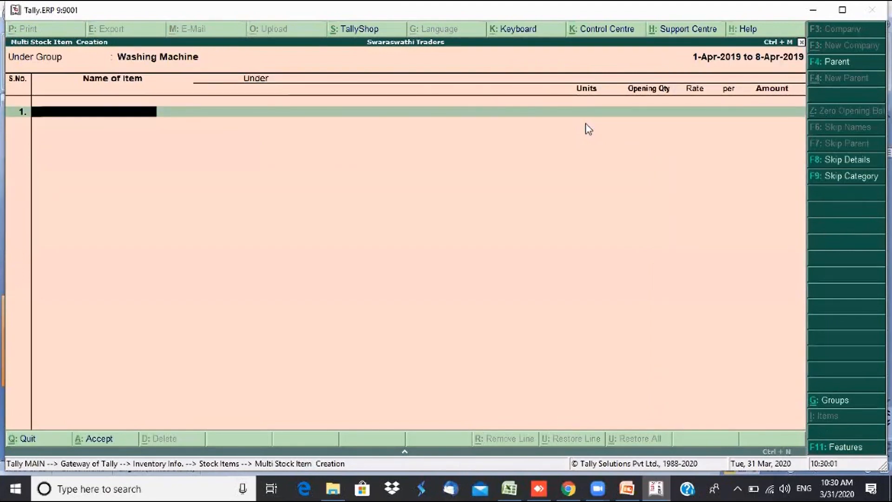
- Add Whrilpool 12L WM with 10 Nos opening stock at 20,000
type("Whr")
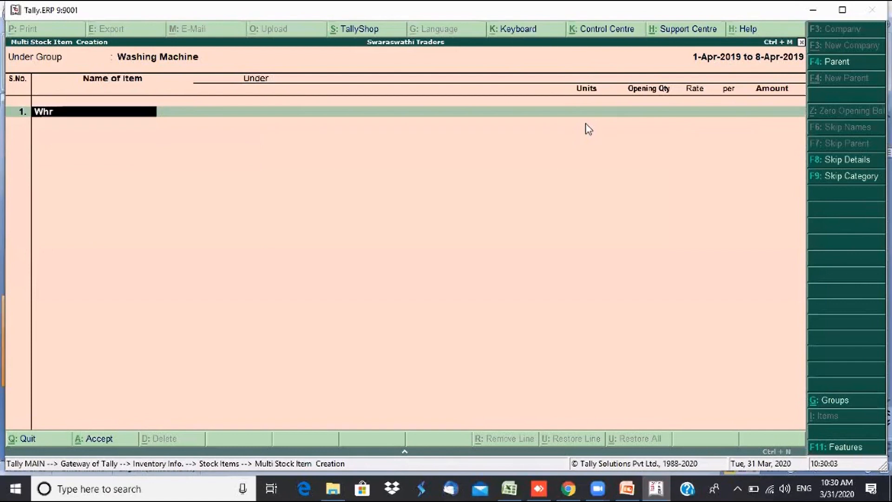
type("ilop")
key("BackSpace")
key("BackSpace")
type("pool 12L ")
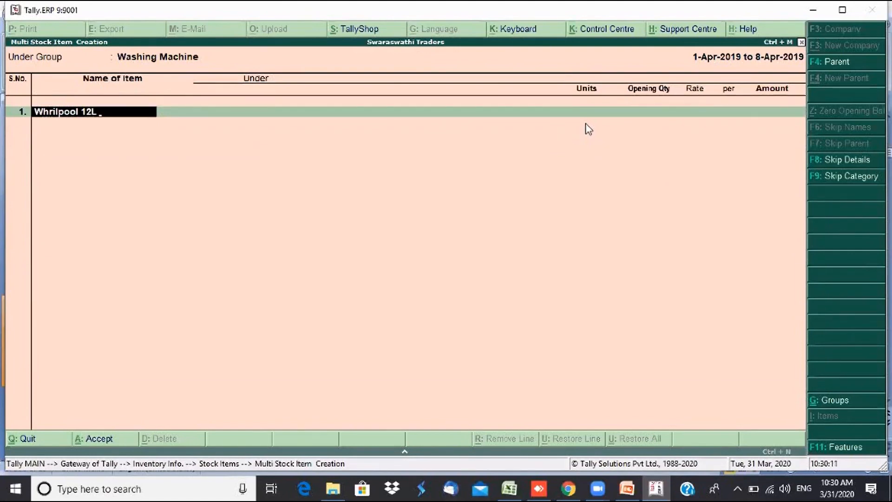
type("WM")
key("Return")
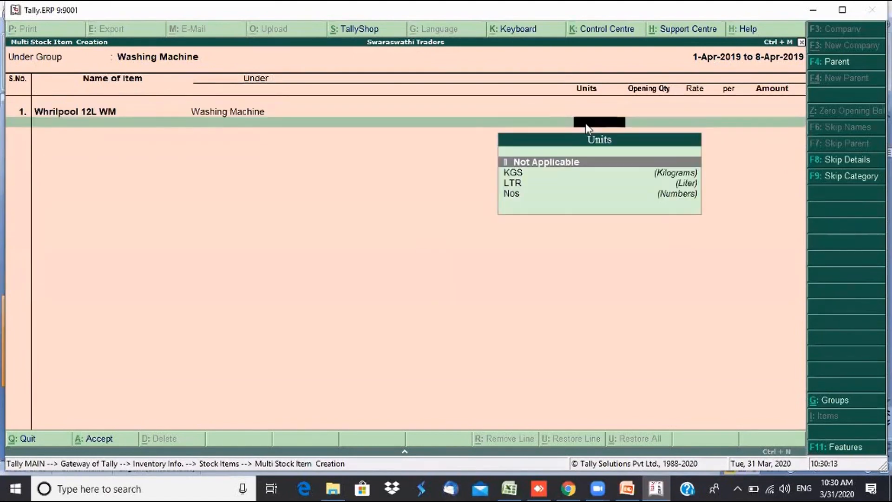
type("n")
key("Return")
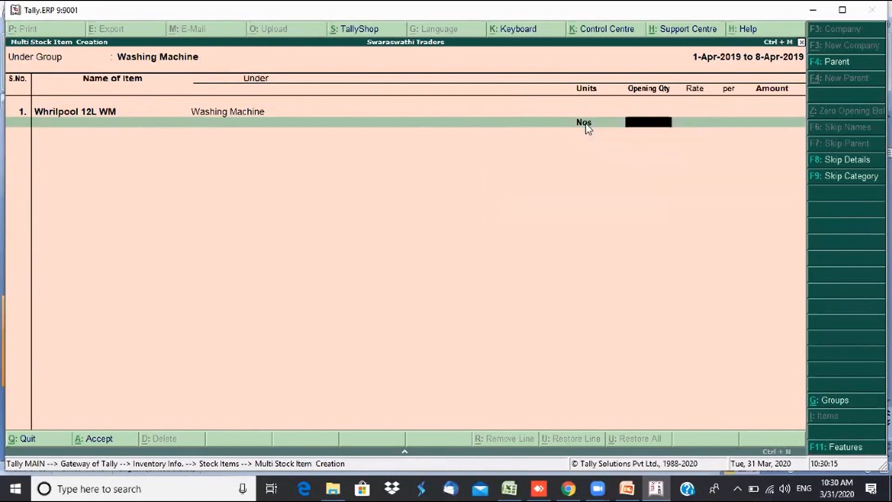
type("10")
key("Return")
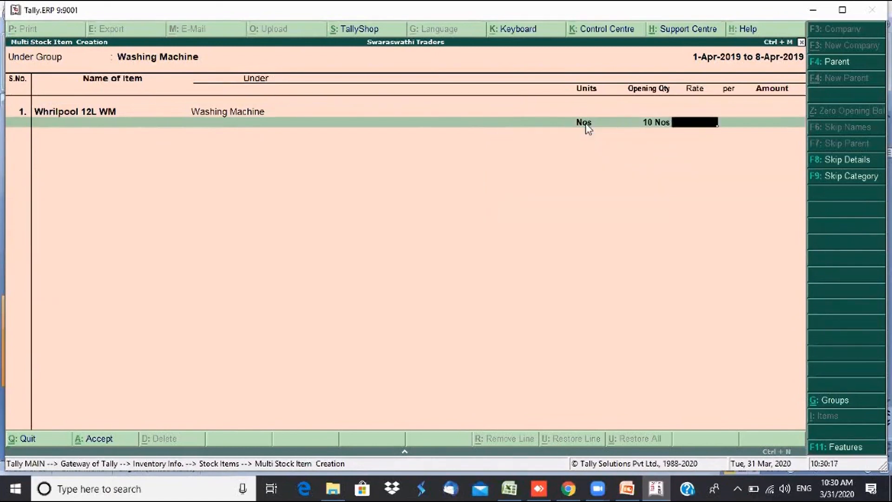
type("20000")
key("Return")
key("Return")
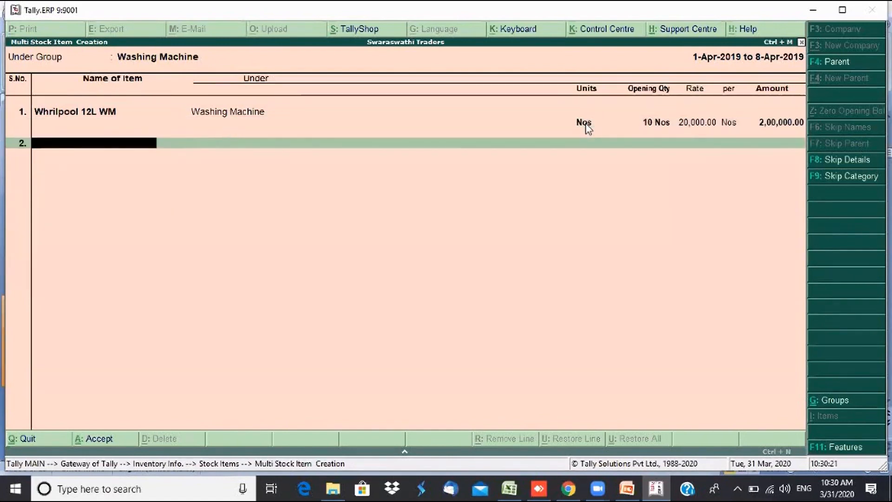
- Enter Whrilpool 15L WM with unit Nos and opening quantity 8
type("Whrilpool")
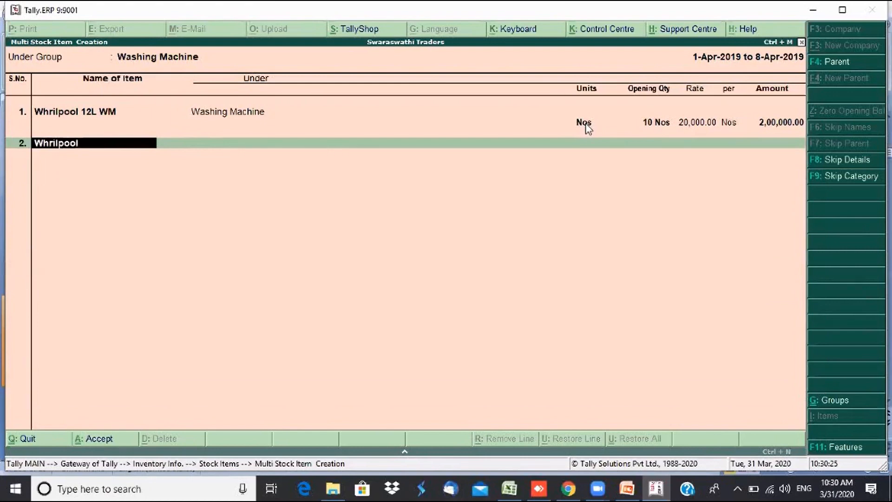
type(" 15L WM")
key("Return")
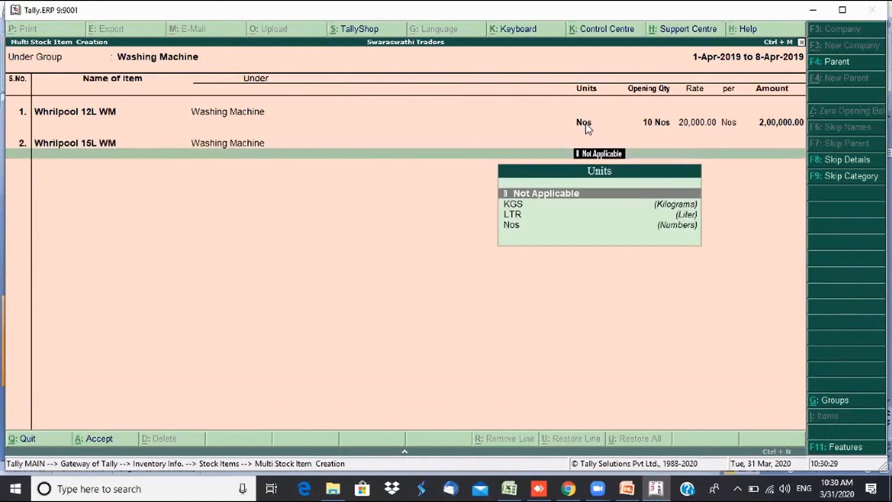
type("n")
key("Return")
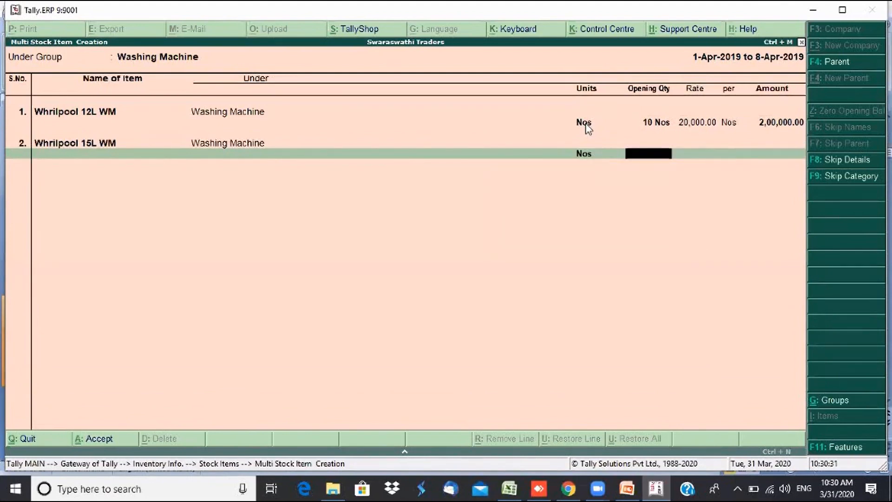
type("8")
key("Return")
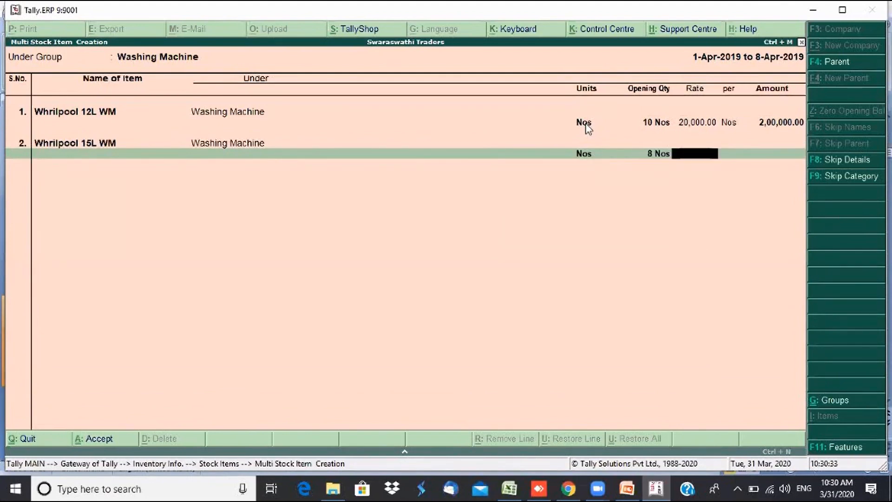
- Give Whrilpool 15L WM a rate of 18,000; add Samsung 12L WM, 5 Nos at 10,000
type("18000")
key("Return")
key("Return")
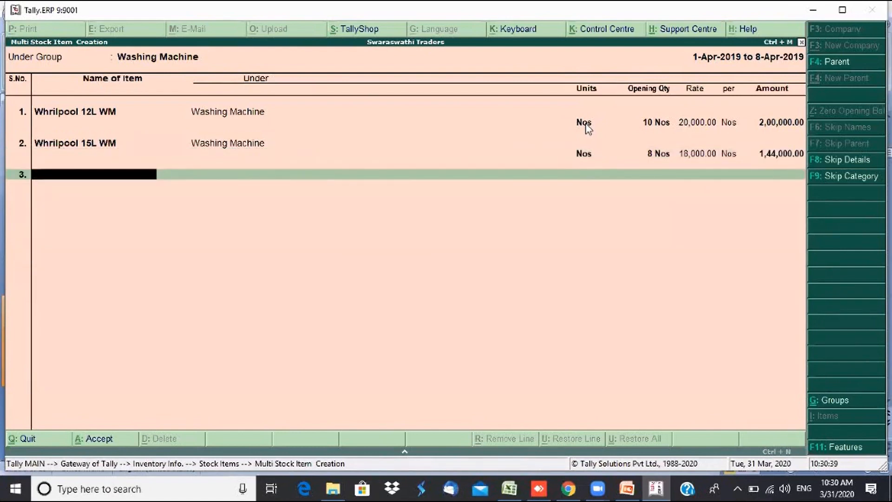
type("Samsung 12L W")
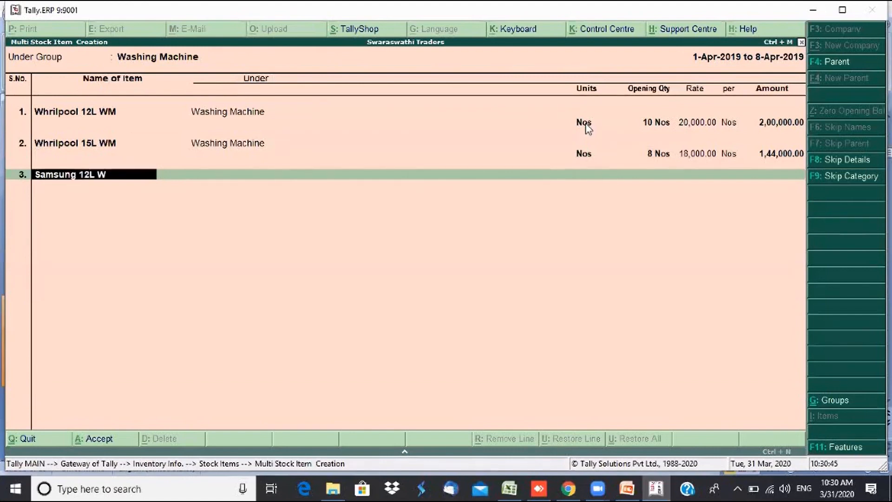
type("M")
key("Return")
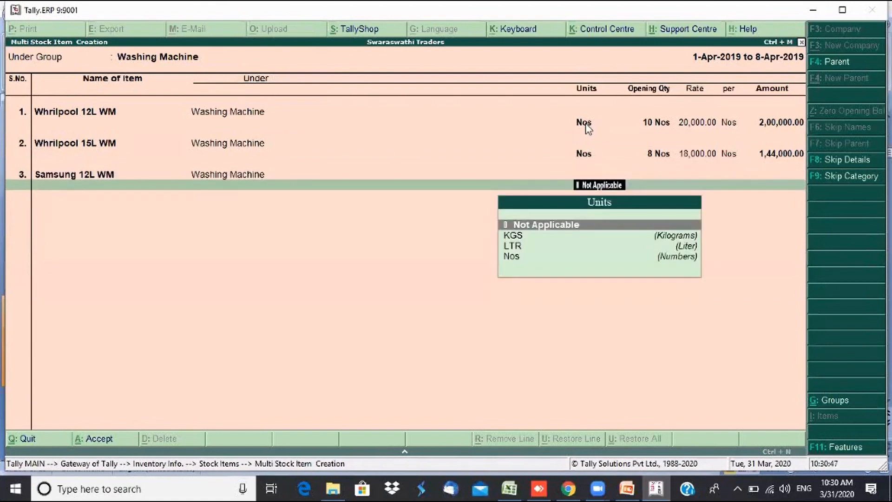
type("n")
key("Return")
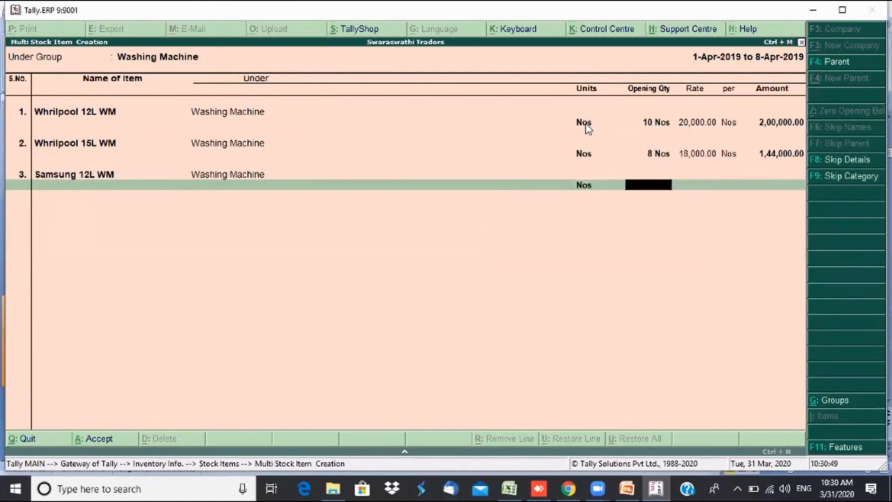
type("5")
key("Return")
type("10,000")
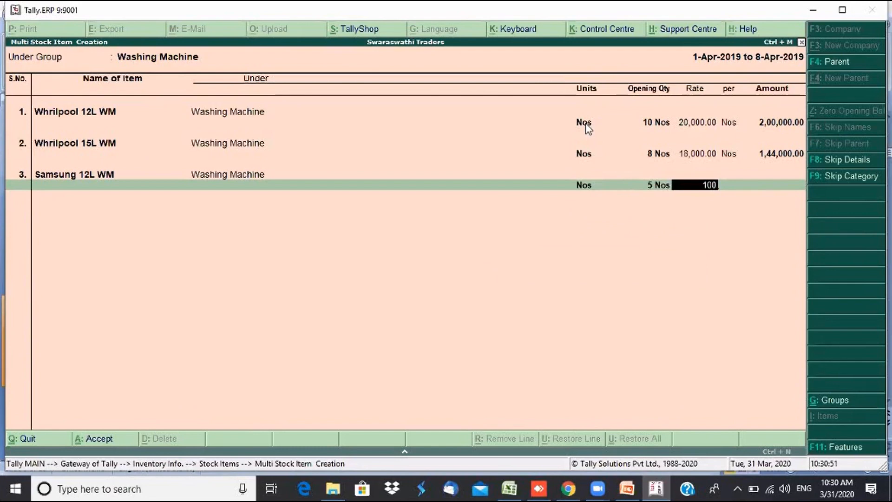
key("Return")
key("Return")
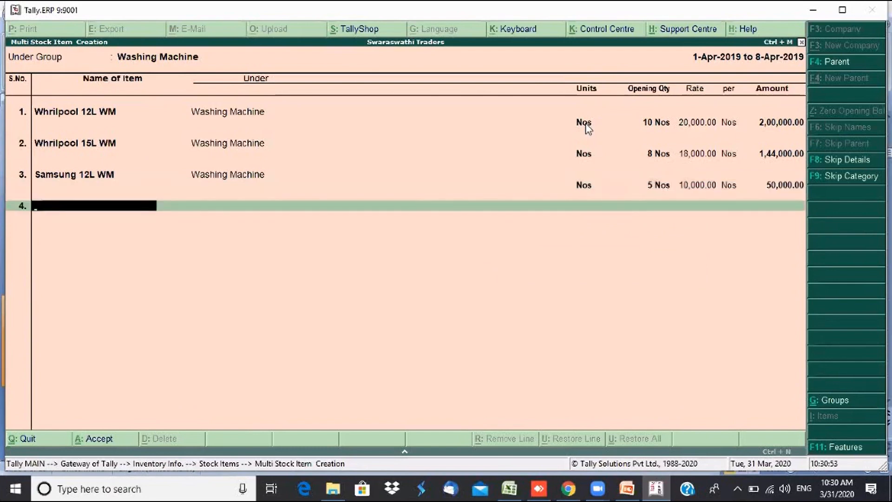
- Add Samsung 15L WM with 9 Nos opening stock at 15,000
type("Samsung")
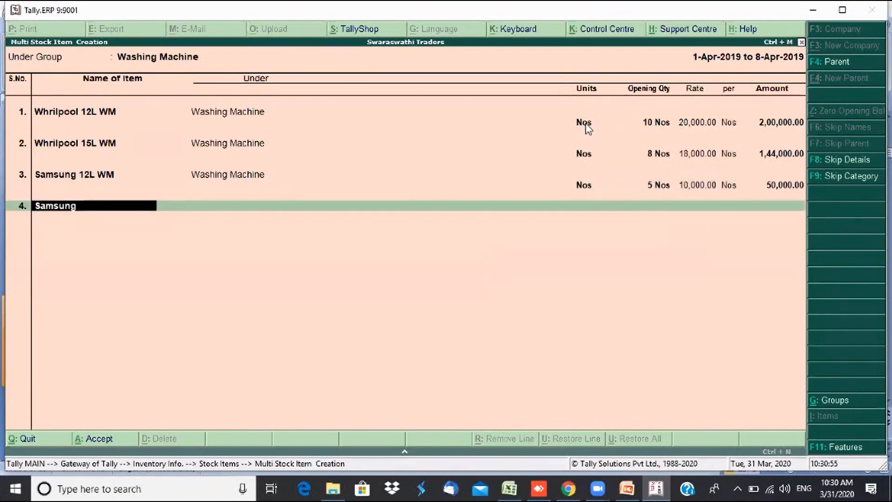
type(" 15L WM")
key("Return")
key("Return")
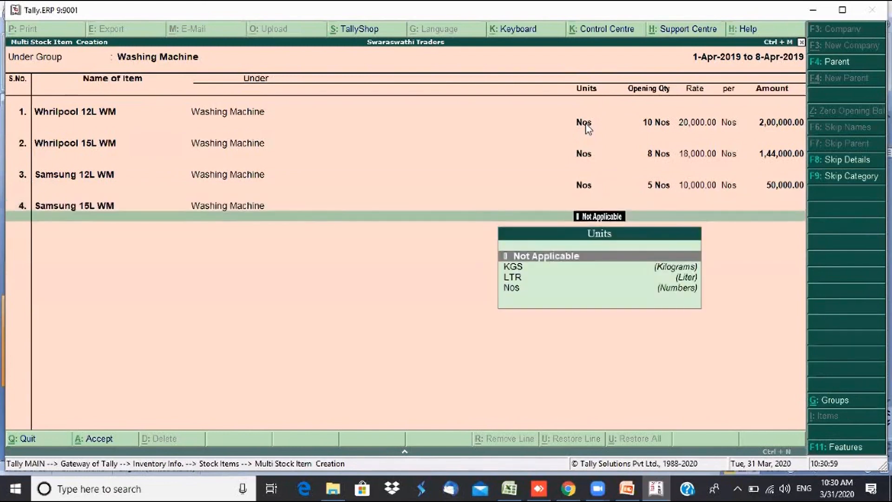
type("n")
key("Return")
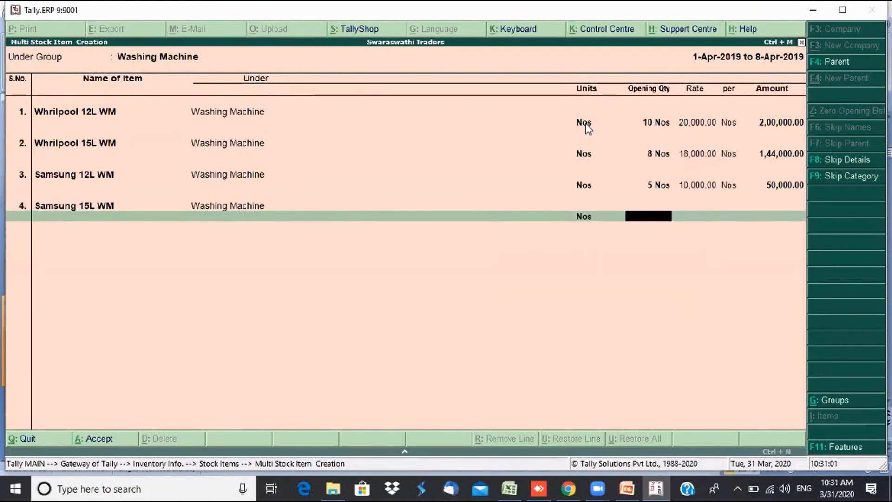
type("9")
key("Return")
type("15000")
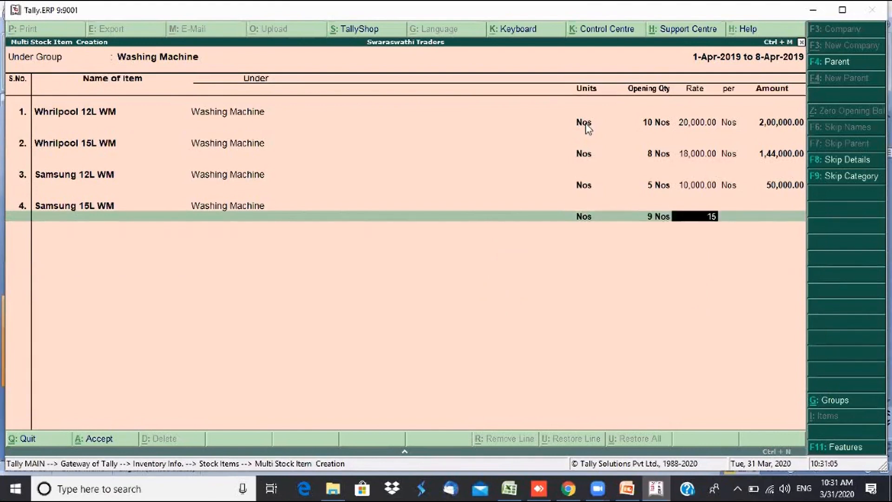
key("Return")
key("Return")
key("Return")
key("Return")
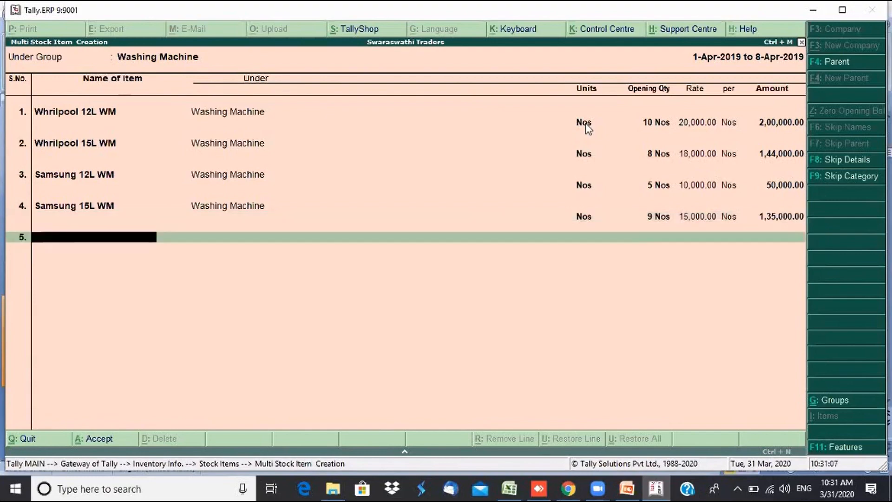
- Save the four new Washing Machine stock items and exit to the Gateway of Tally
left_click(584, 123)
key("Return")
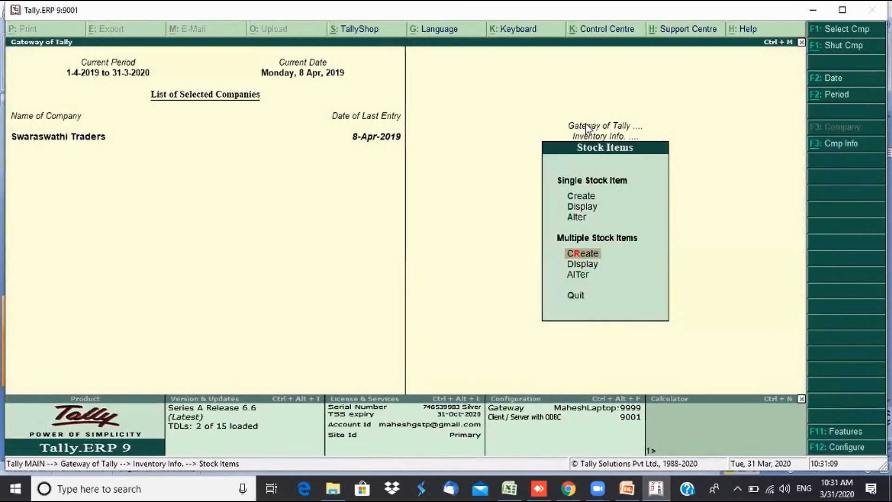
key("Escape")
key("Escape")
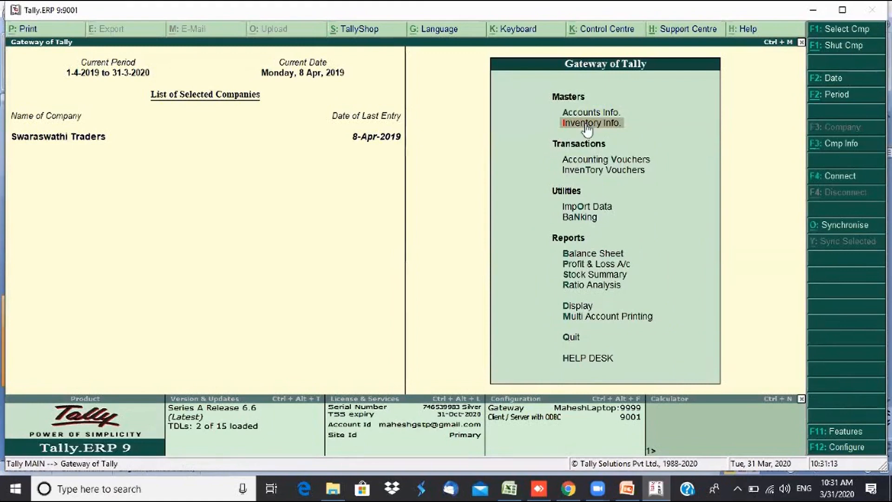
- Open the List of Stock Items from Display and compare it with the stock groups list
key("d")
key("l")
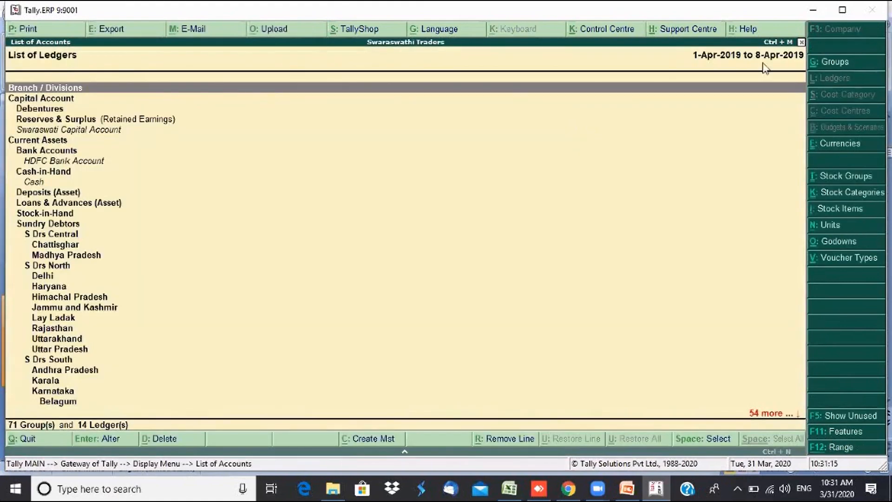
left_click(840, 210)
key("Down")
key("Down")
key("Down")
key("Down")
key("Down")
key("Down")
key("Down")
key("Down")
key("Down")
key("Down")
key("Down")
key("Down")
key("Down")
key("Down")
key("Down")
key("Down")
key("Down")
key("Down")
key("Down")
key("Down")
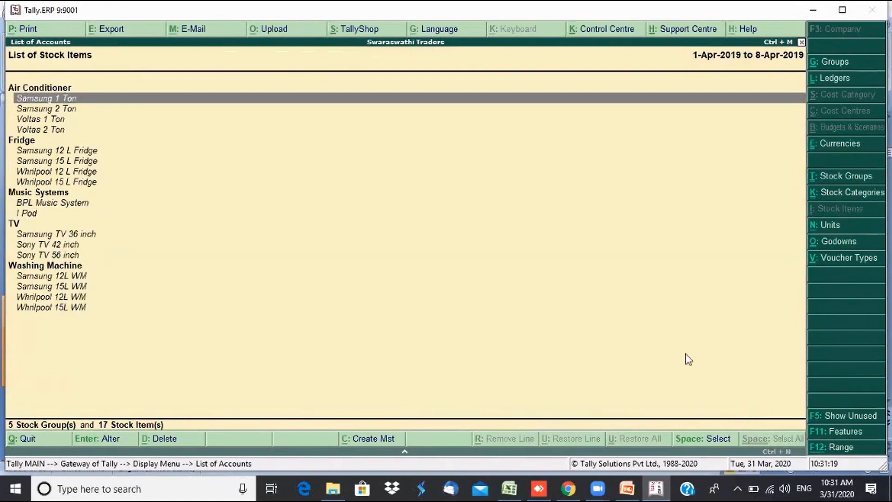
key("Up")
key("Up")
key("Up")
key("Up")
key("Up")
key("Up")
key("Up")
key("Up")
key("Up")
key("Up")
key("Up")
key("Up")
key("Up")
key("Up")
key("Up")
key("Up")
key("Up")
key("Up")
key("Up")
key("Up")
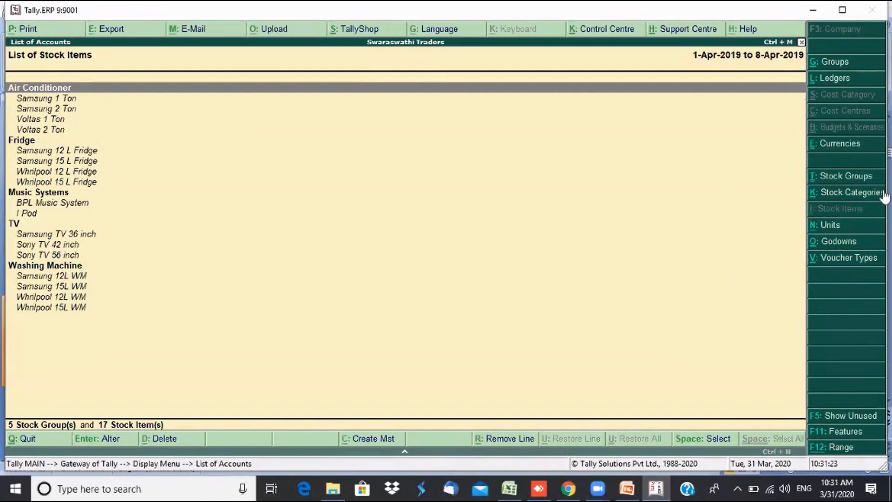
left_click(857, 183)
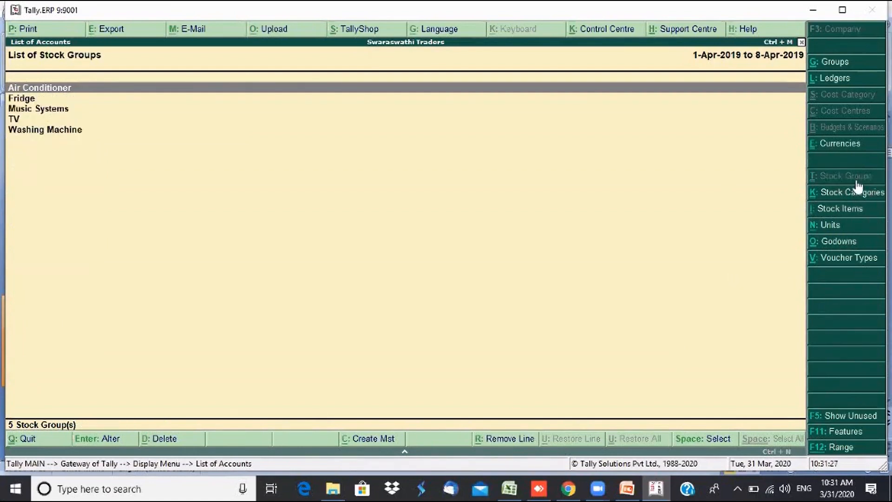
left_click(838, 218)
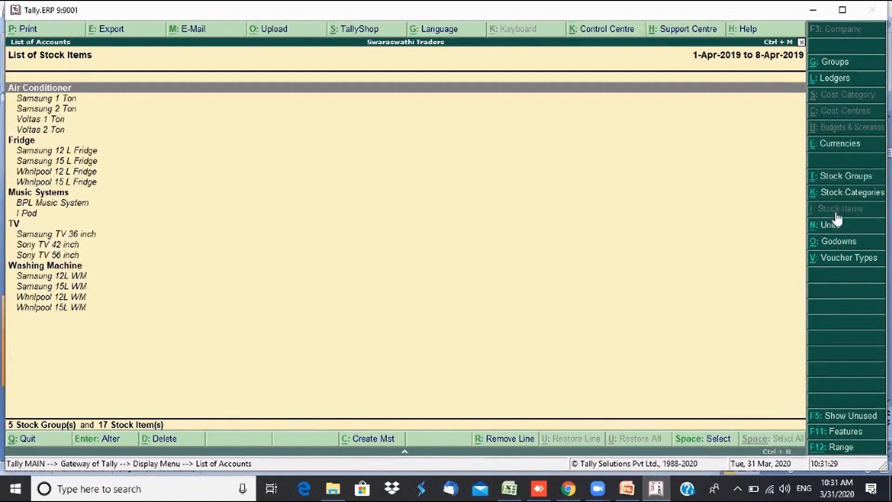
- Check the Washing Machine items in the 17-item list, then exit to the Gateway of Tally
key("Down")
key("Down")
key("Down")
key("Down")
key("Down")
key("Down")
key("Down")
key("Down")
key("Down")
key("Down")
key("Down")
key("Down")
key("Down")
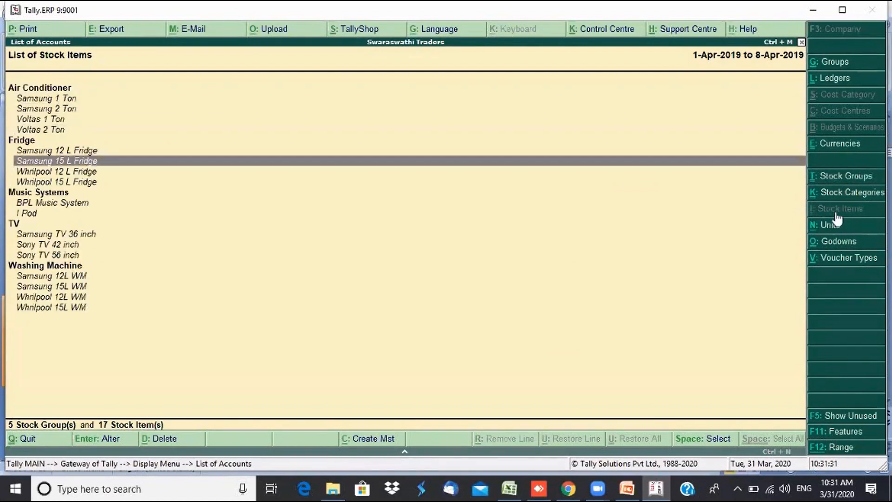
key("Down")
key("Down")
key("Down")
key("Down")
key("Down")
key("Down")
key("Down")
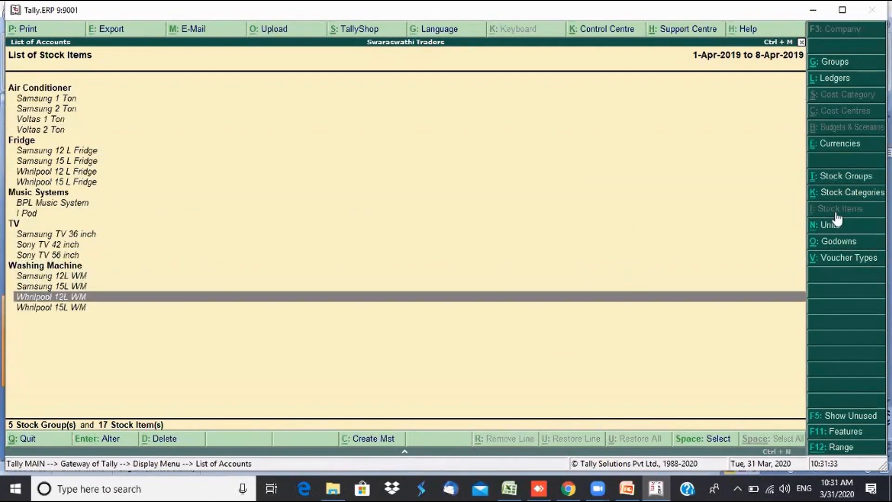
key("Up")
key("Up")
key("Up")
key("Up")
key("Up")
key("Up")
key("Up")
key("Up")
key("Up")
key("Up")
key("Up")
key("Up")
key("Up")
key("Up")
key("Up")
key("Up")
key("Up")
key("Up")
key("Up")
key("Up")
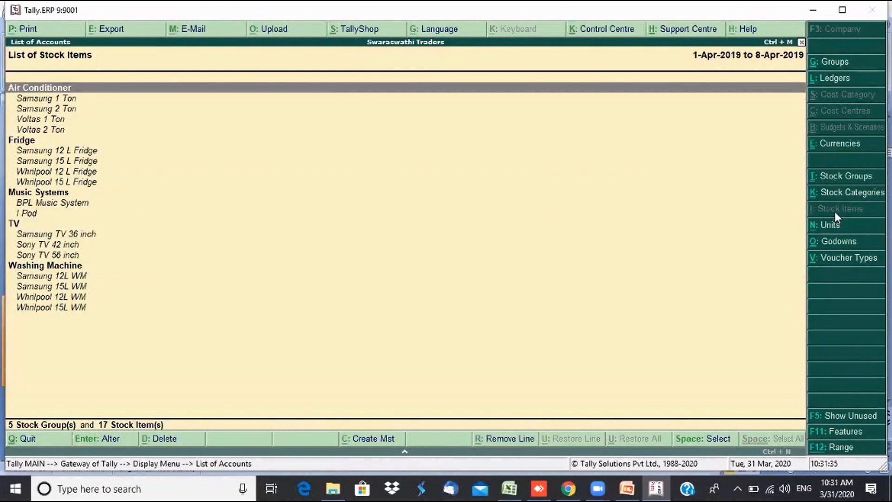
key("Escape")
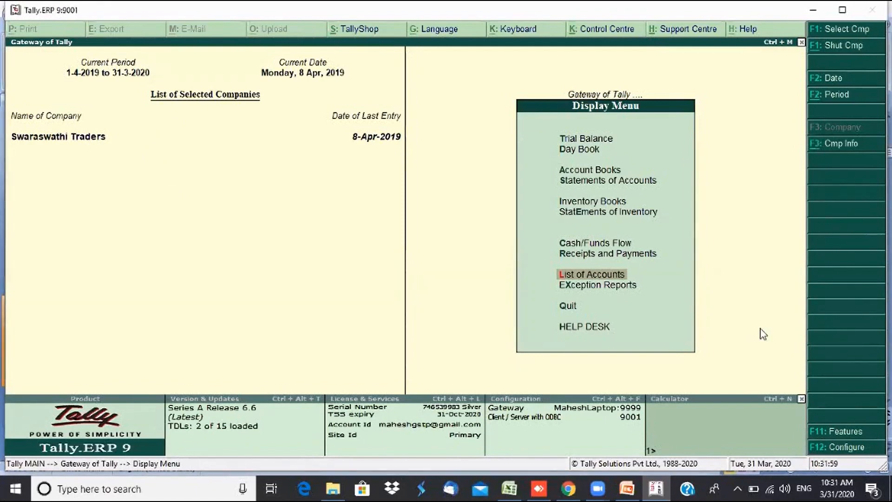
key("Escape")
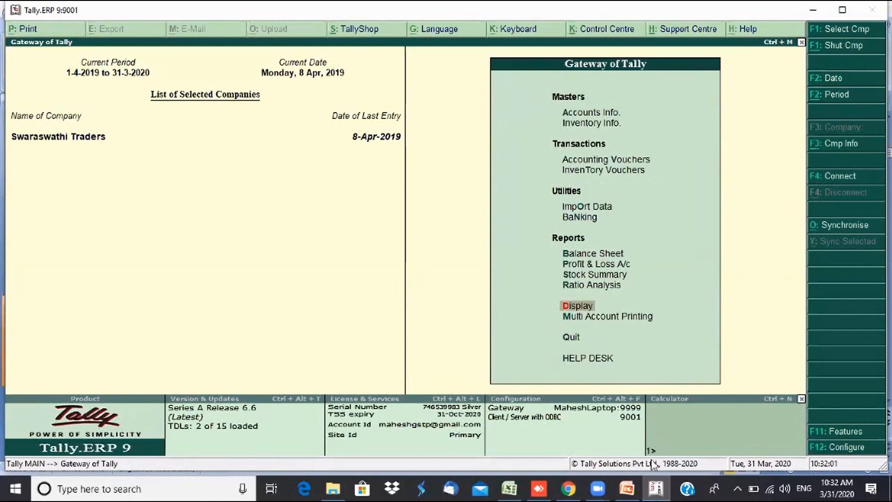
- Switch to the 31-03-2020.pptx presentation and show slide 4, Inventory Vouchers
left_click(630, 495)
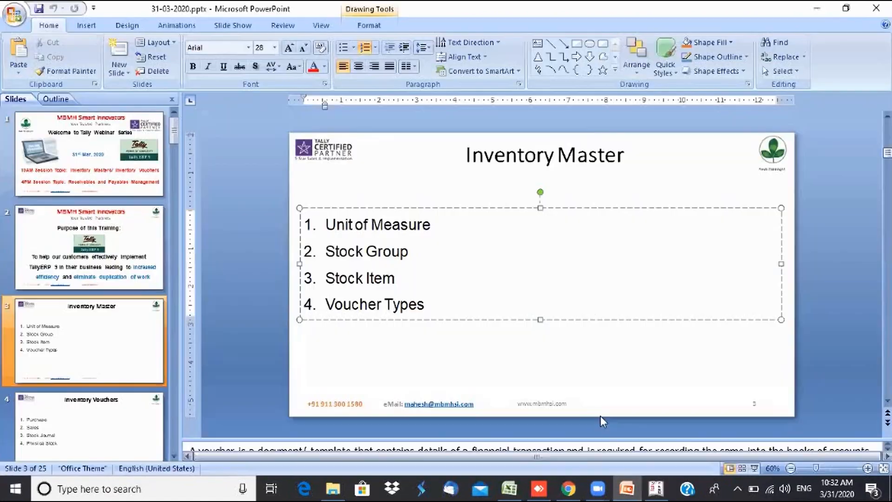
left_click(502, 376)
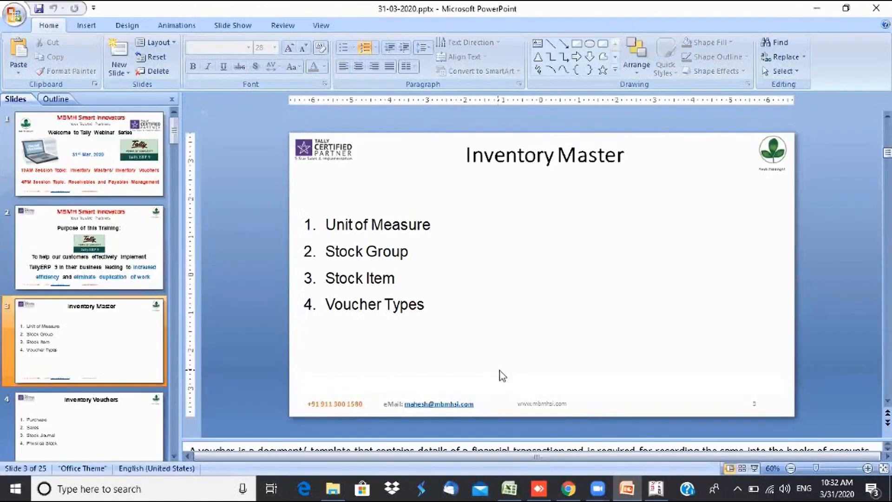
left_click(100, 430)
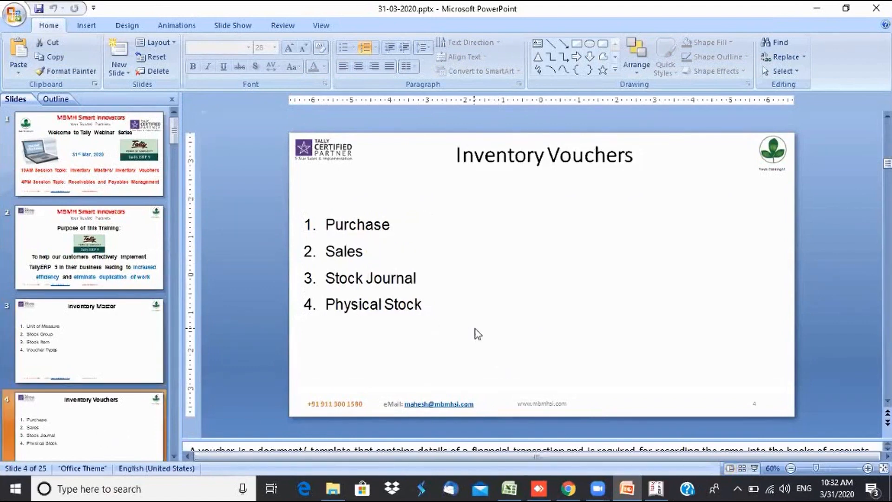
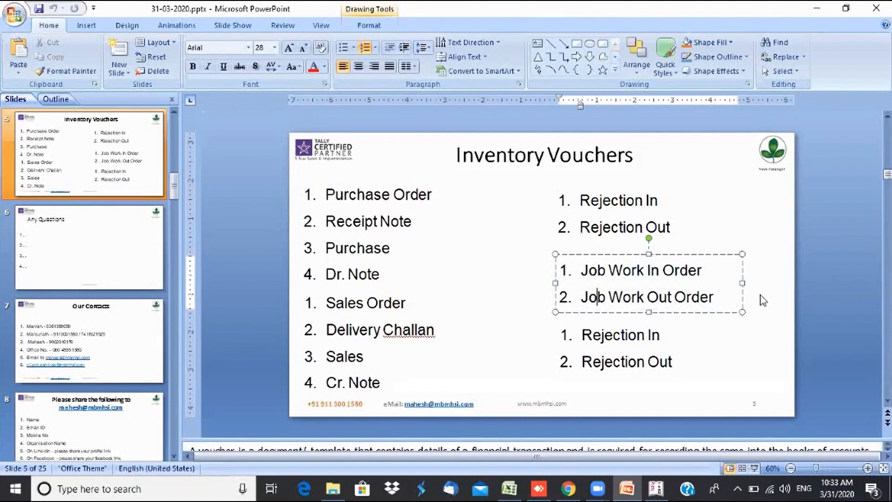
- Touch up the Rejection In/Out list, display slide 4 (Purchase, Sales, Stock Journal, Physical Stock), then return to Tally
left_click(621, 346)
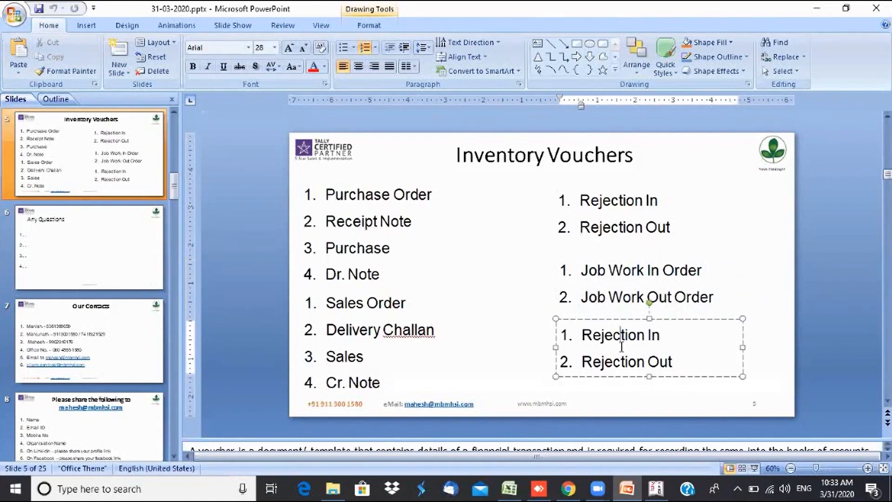
left_click(776, 357)
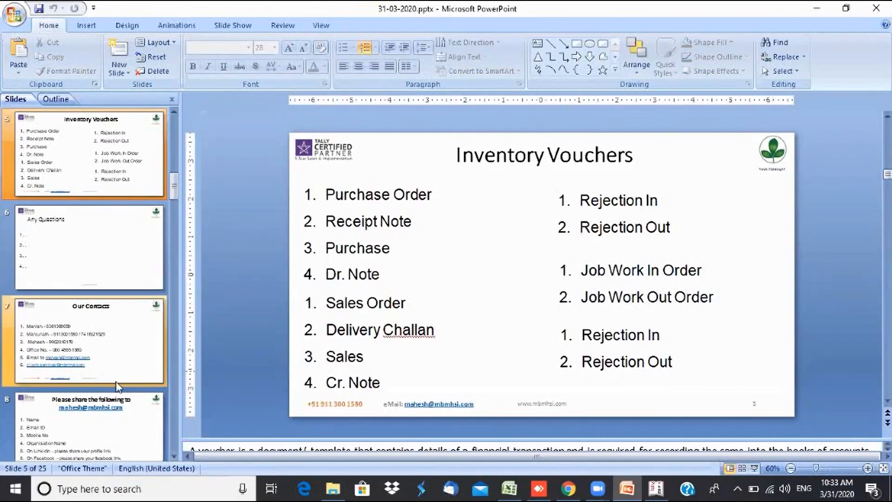
left_click(174, 110)
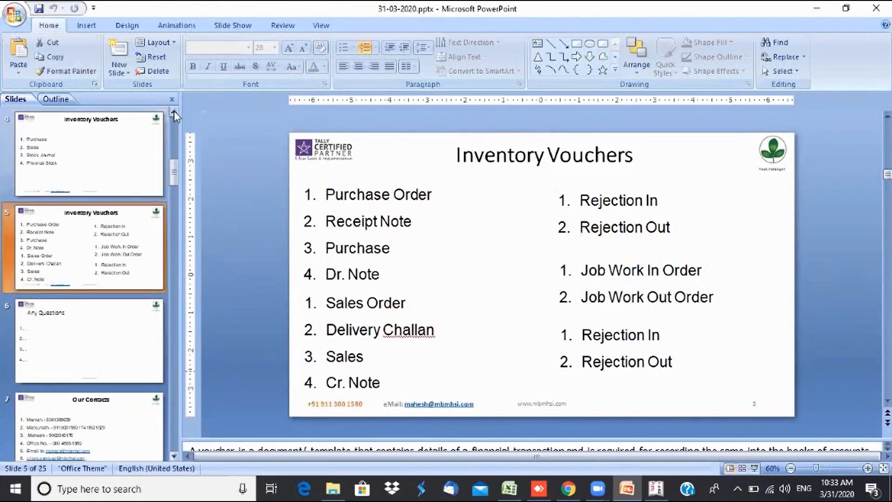
left_click(94, 156)
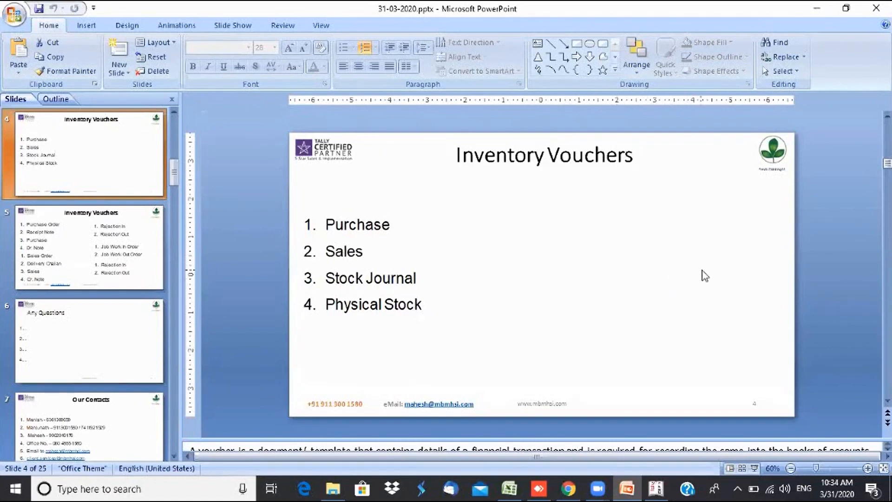
left_click(810, 277)
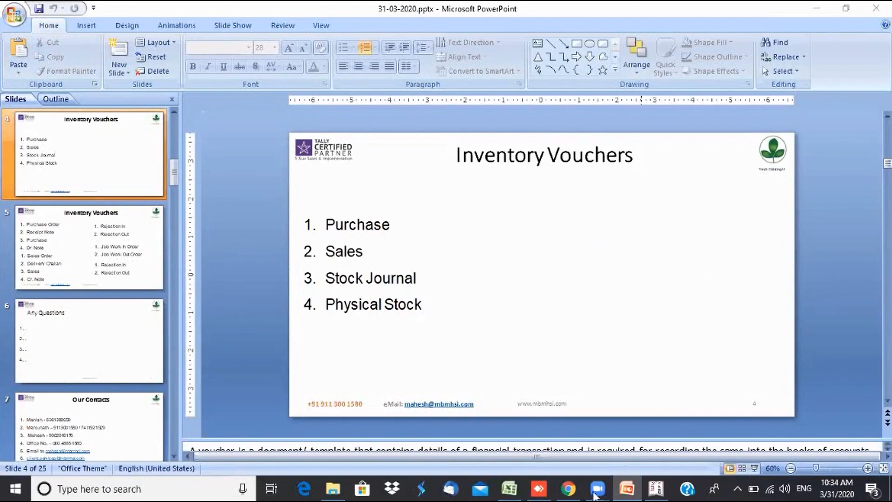
left_click(626, 421)
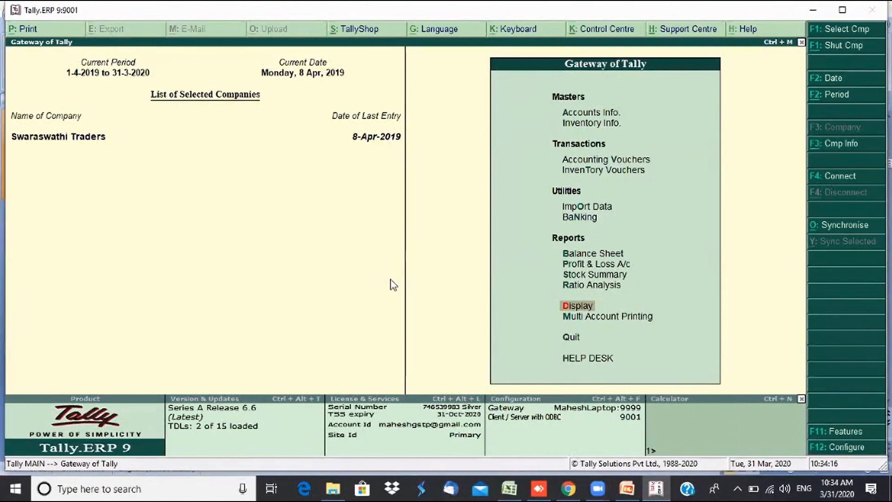
- Start Purchase voucher No. 2 dated 8-Apr-2019, entering the supplier invoice number
left_click(599, 163)
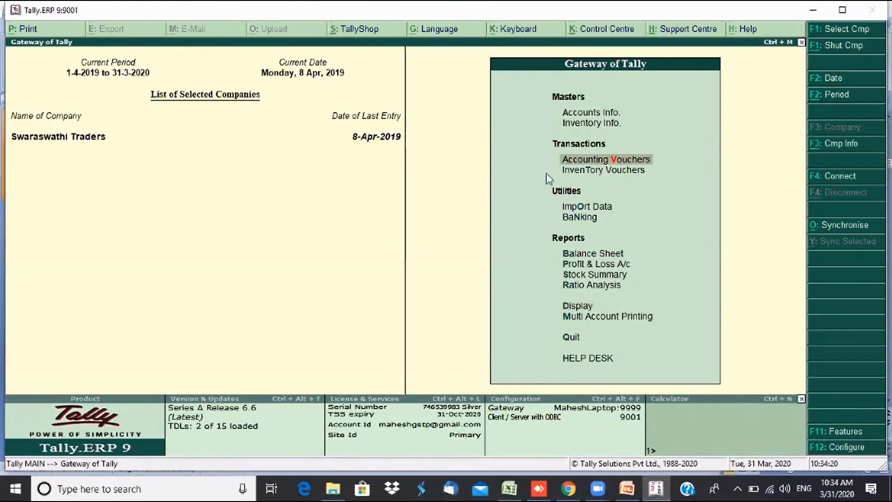
key("Return")
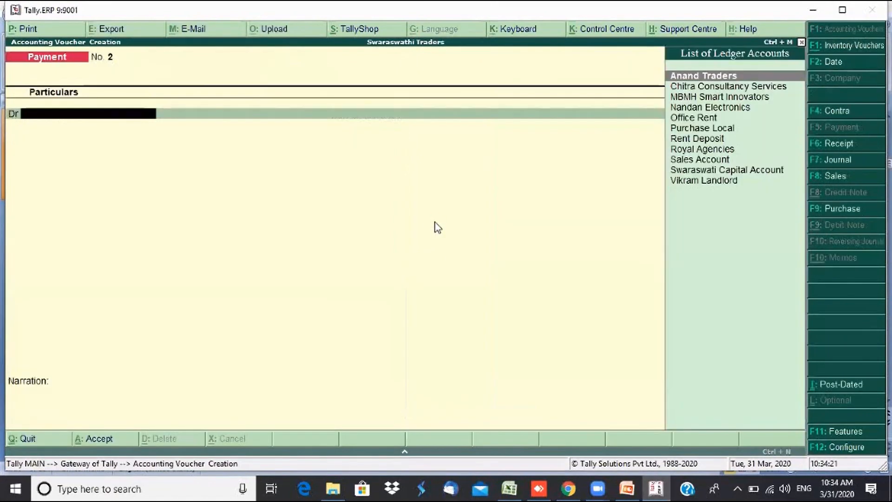
left_click(859, 212)
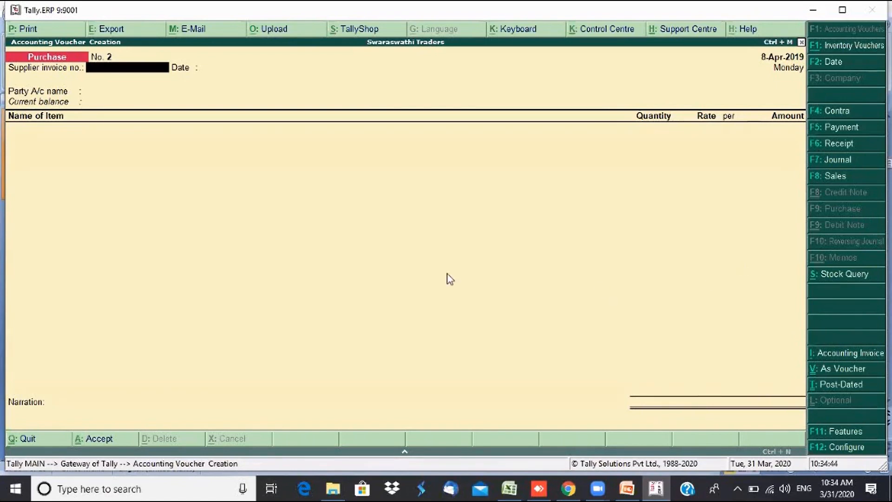
type("1234A1234")
key("Return")
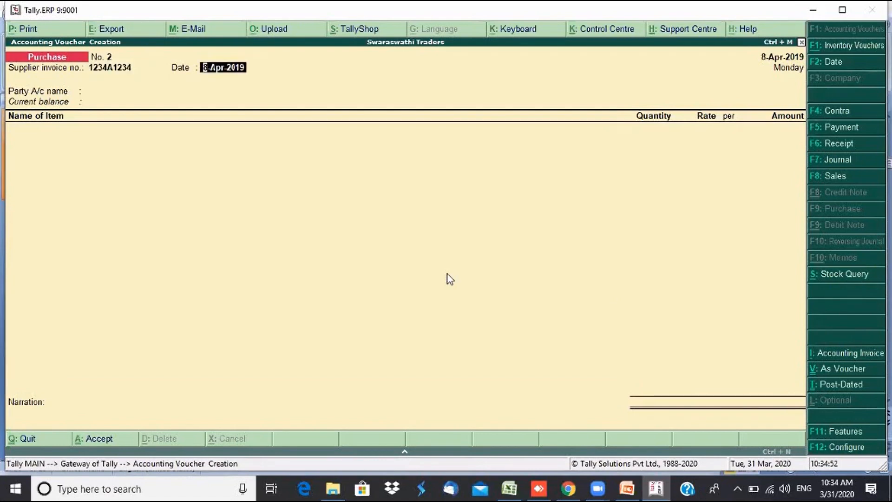
key("Return")
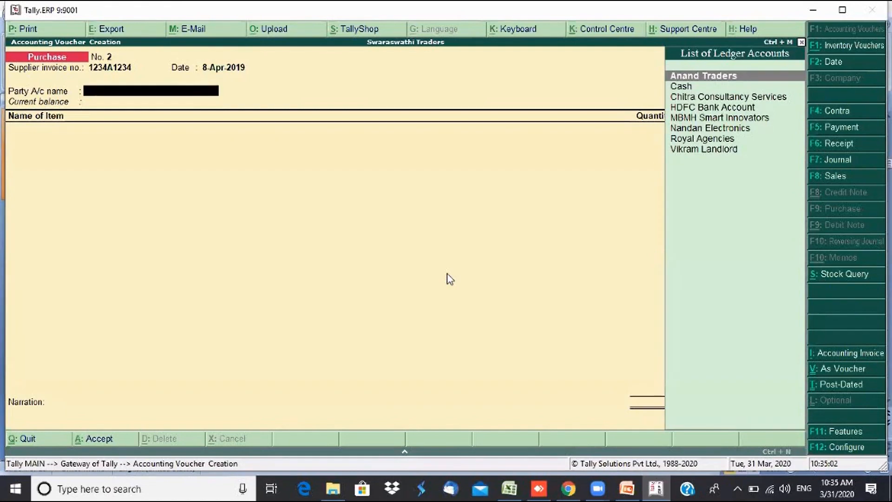
- Create the party ledger Vikram Distributor under Sundry Creditors with state Karnataka
key("alt+c")
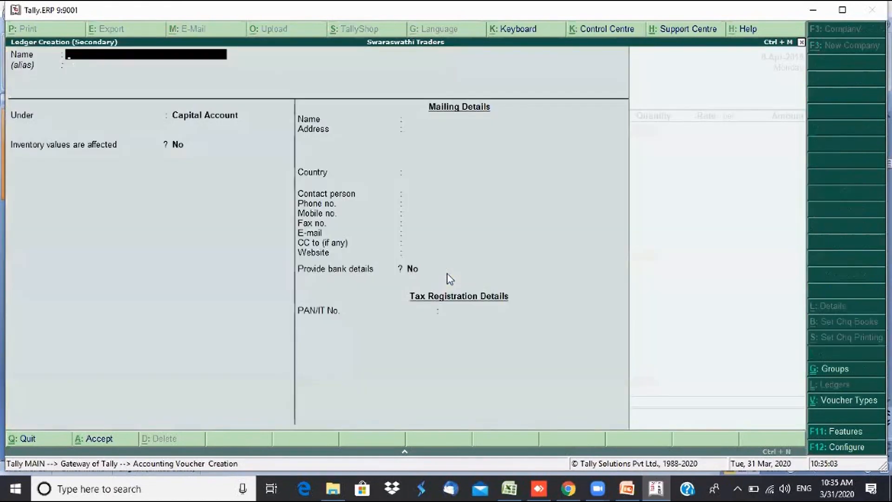
type("V")
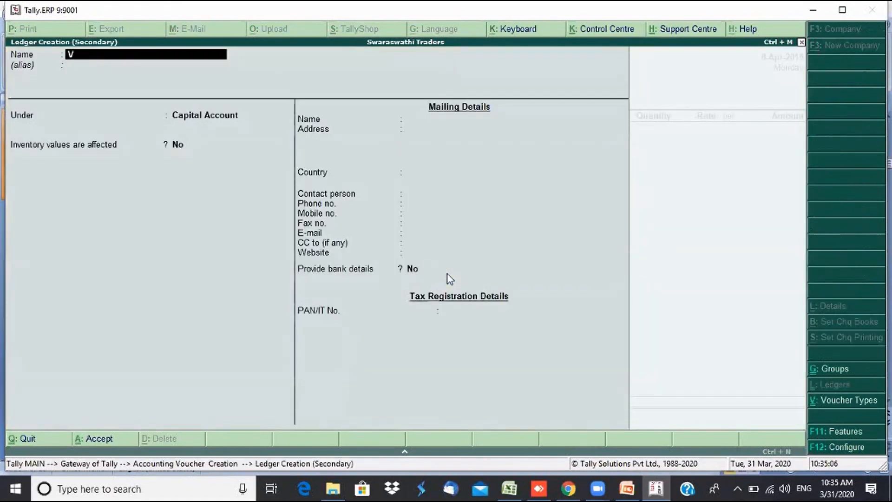
type("ikram Disrr")
type("tributo")
type("r")
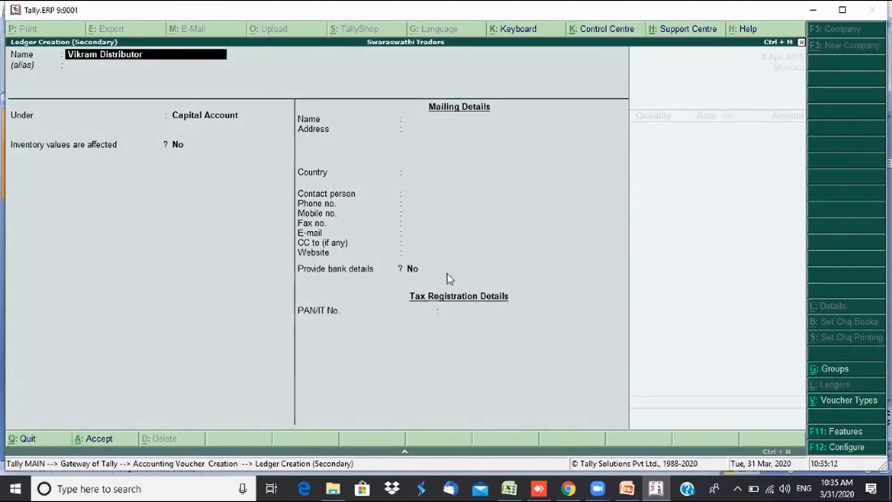
key("Return")
type("Sun")
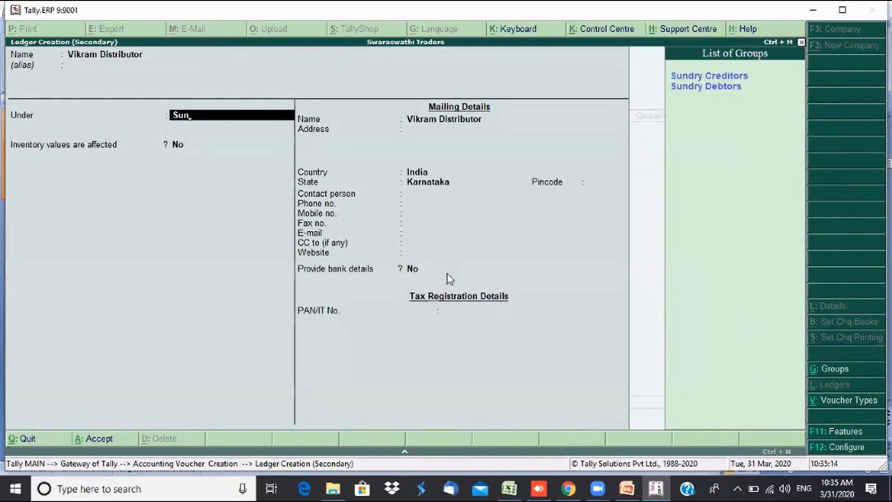
key("Return")
key("Return")
key("Return")
key("Return")
key("Return")
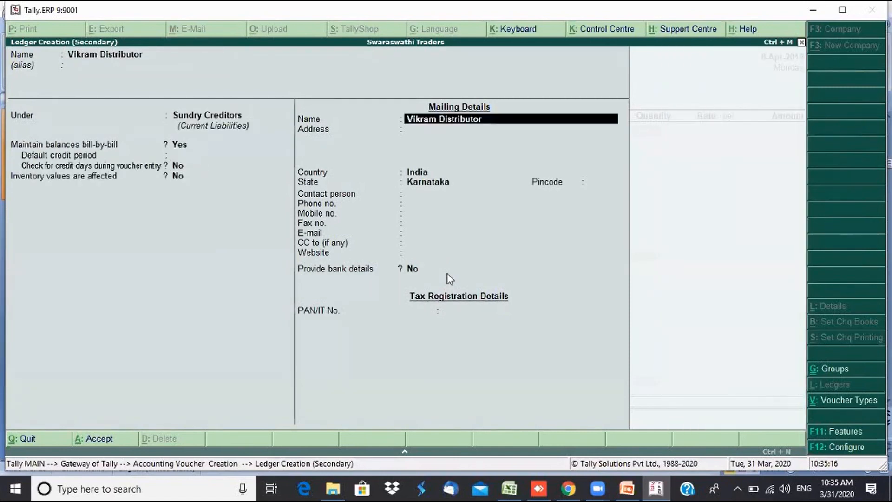
key("Return")
key("Return")
key("Return")
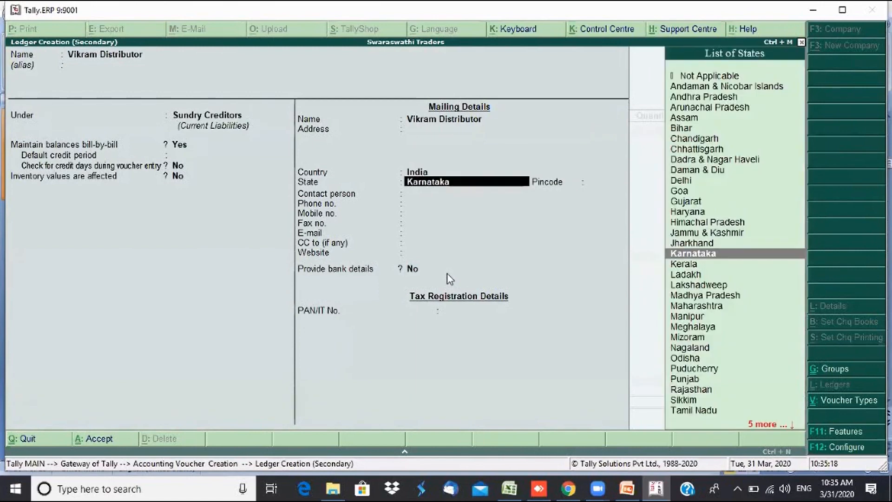
key("Return")
key("Return")
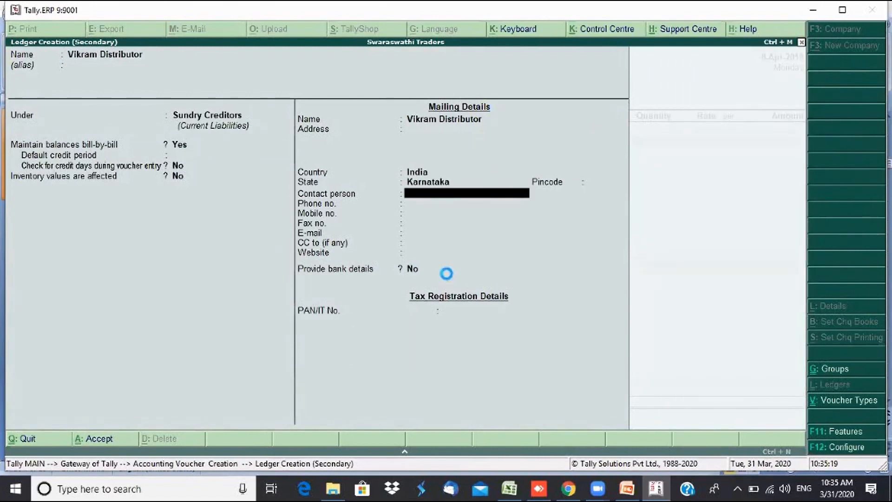
key("ctrl+a")
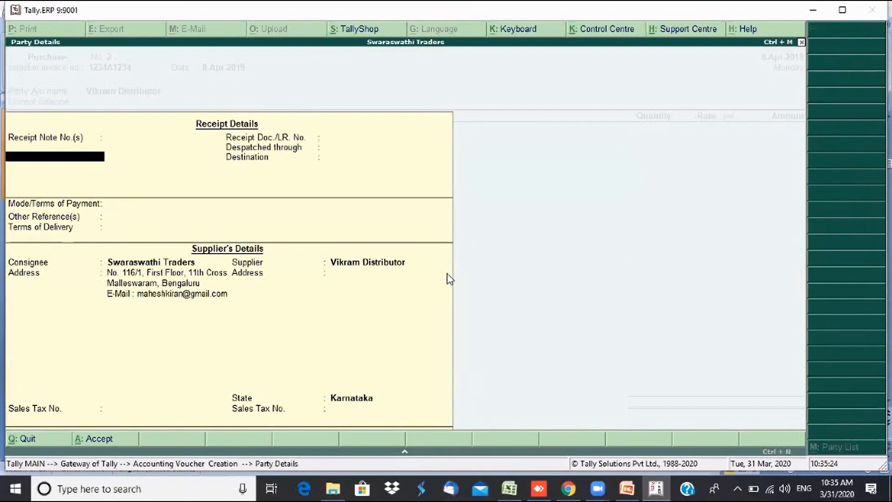
- Accept the party details without changes and return to the purchase voucher
key("Return")
key("Return")
key("Return")
key("Return")
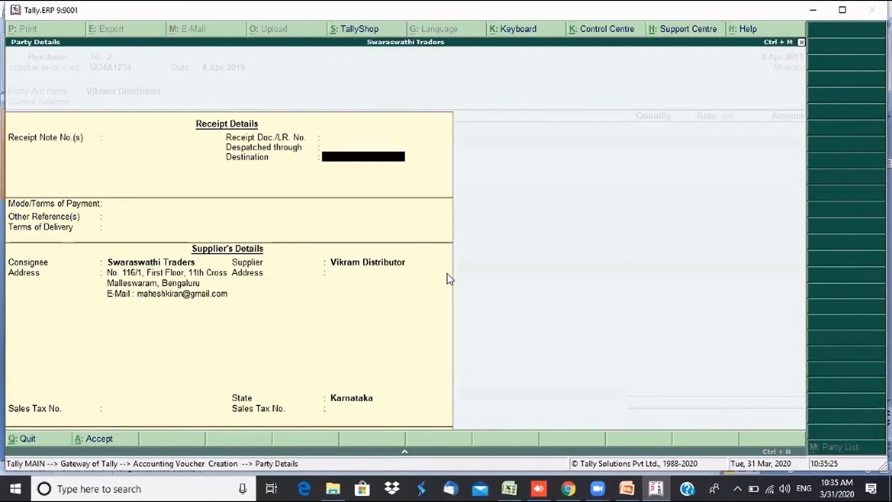
key("Return")
key("Return")
key("Return")
key("Return")
key("Return")
key("Return")
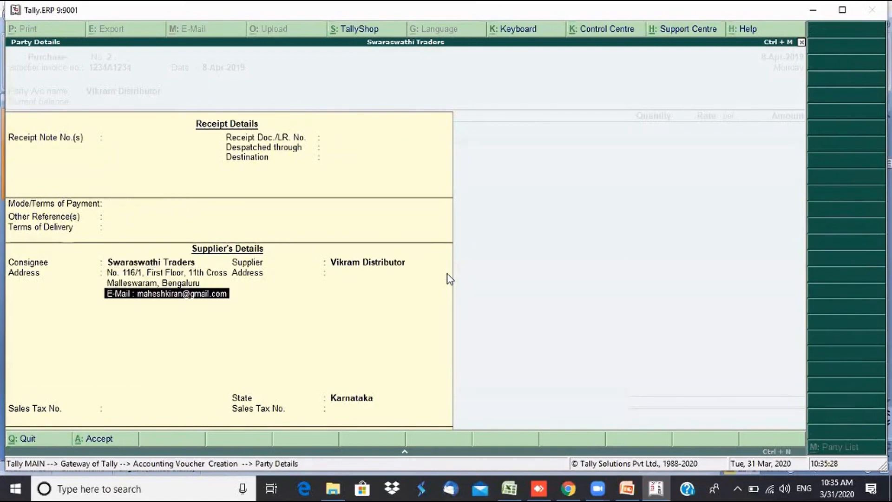
key("Return")
key("Return")
key("Return")
key("Return")
key("Return")
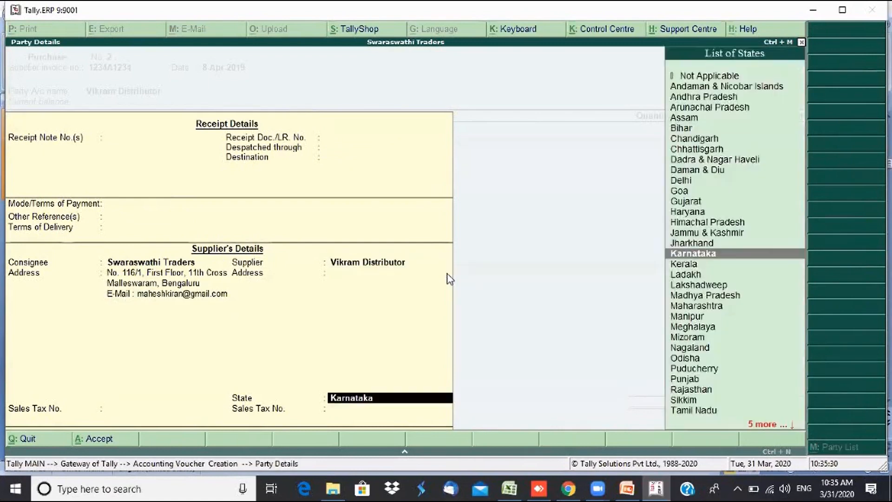
key("Return")
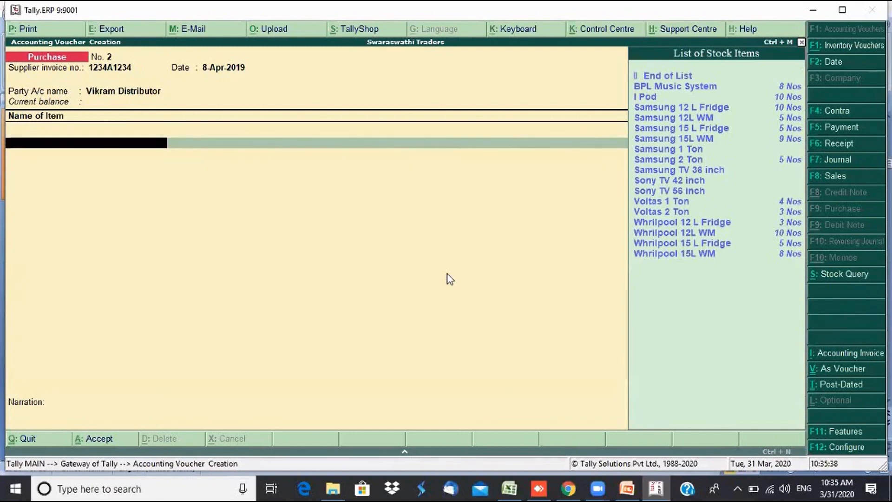
- Add Samsung 1 Ton as 10 Nos at 10,000 per Nos, amounting to 1,00,000.00
key("Down")
key("Down")
key("Down")
key("Down")
key("Down")
key("Down")
key("Down")
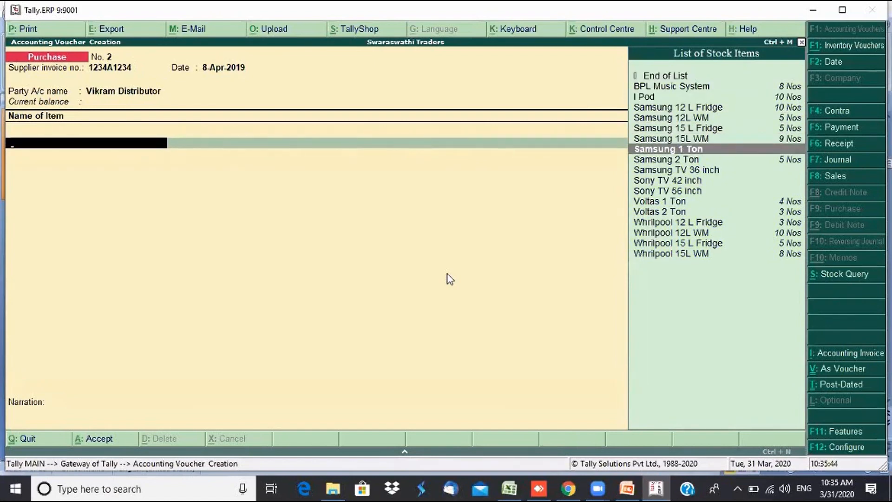
key("Return")
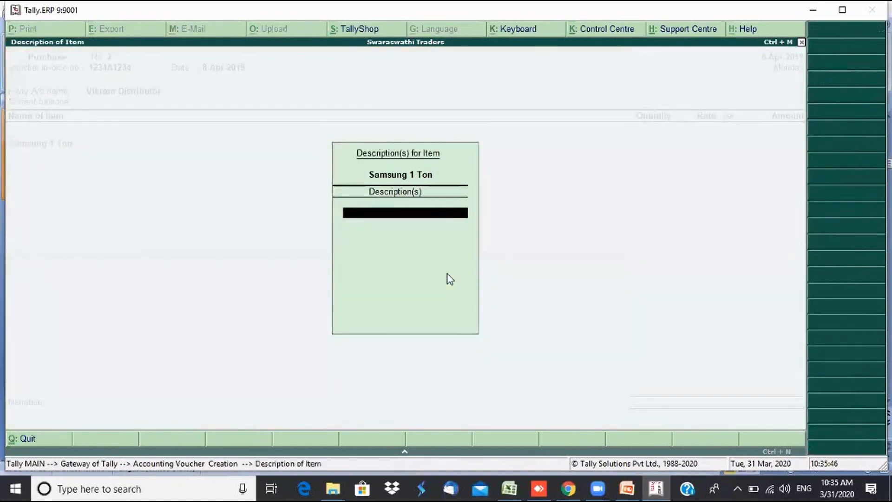
key("Return")
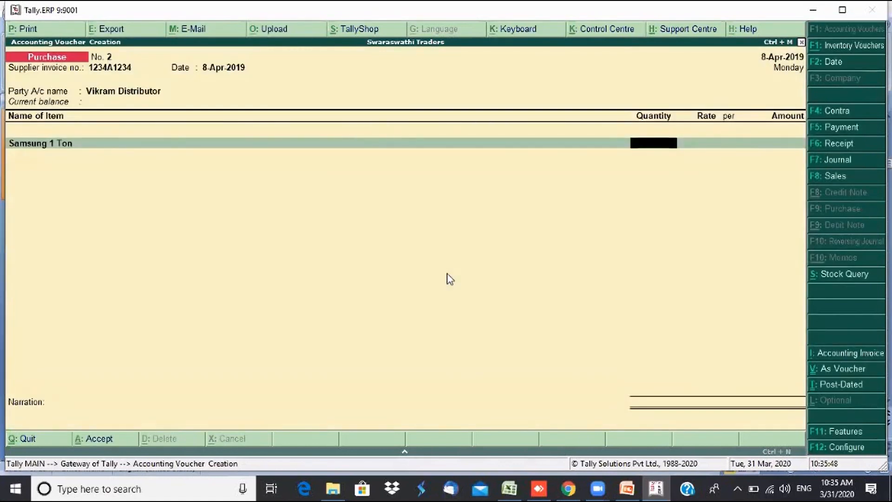
type("10")
key("Return")
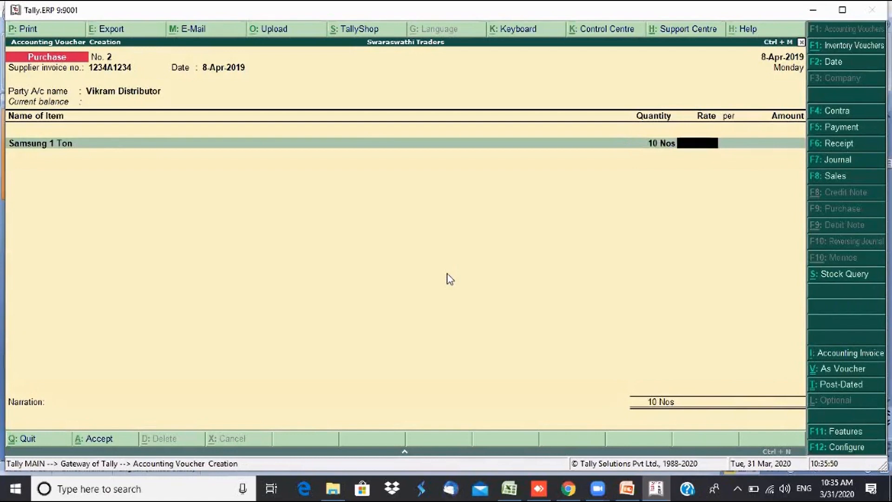
type("10,00")
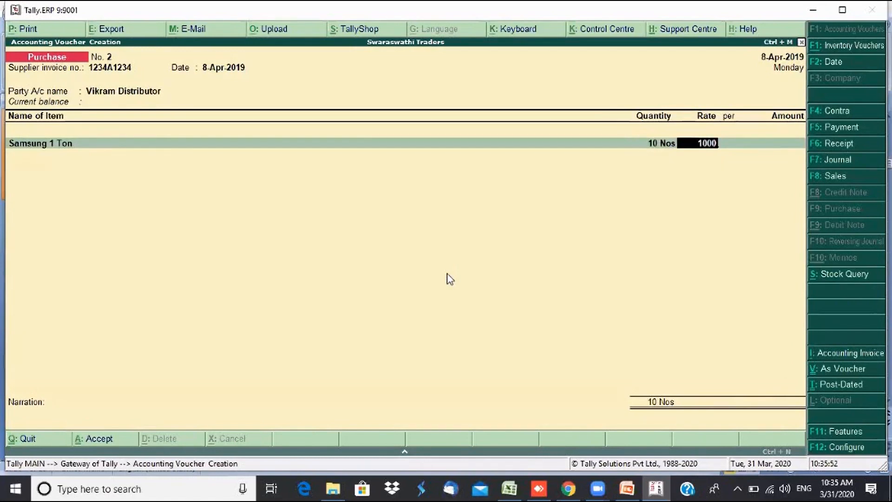
type("0")
key("Return")
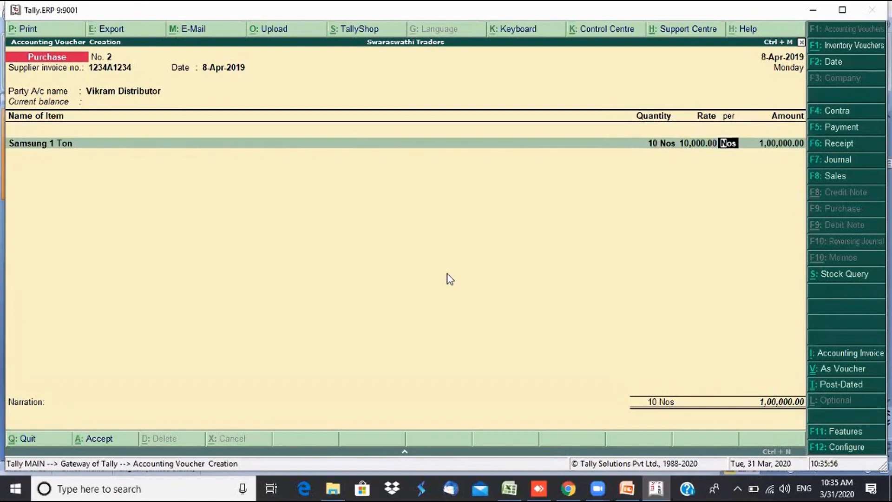
key("Return")
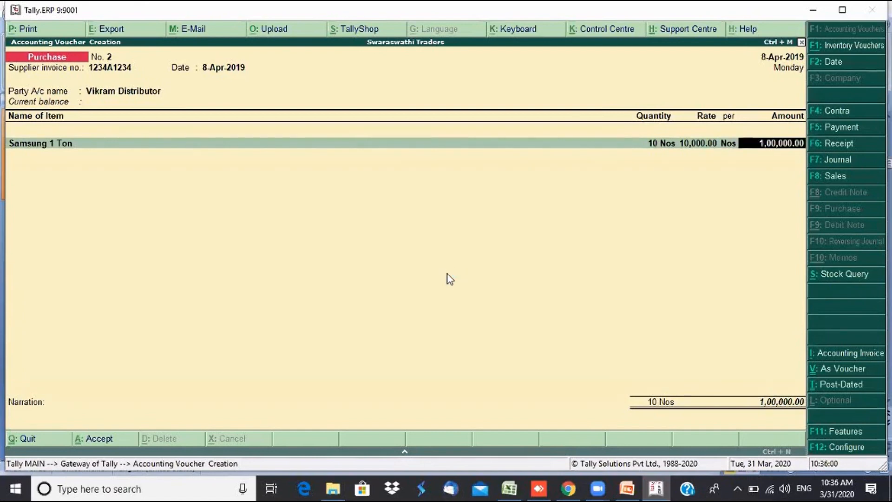
- Turn on 'Use common ledger account for item allocation' in the voucher configuration
left_click(862, 448)
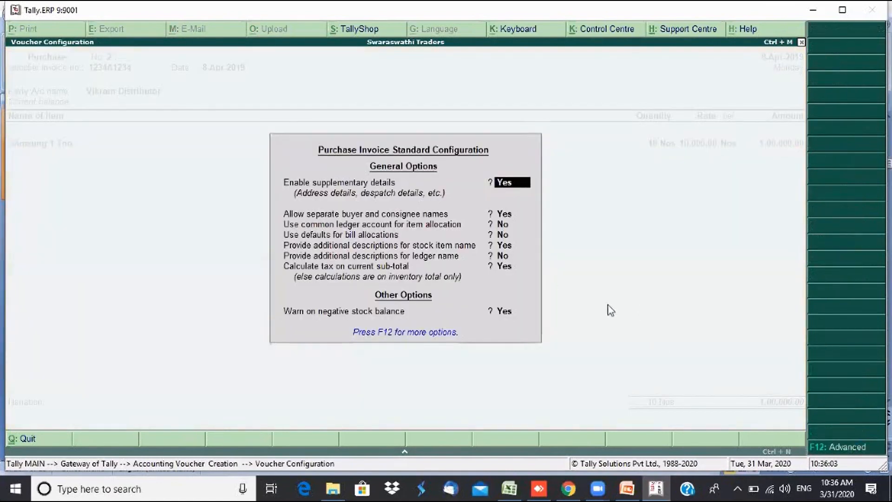
left_click(501, 227)
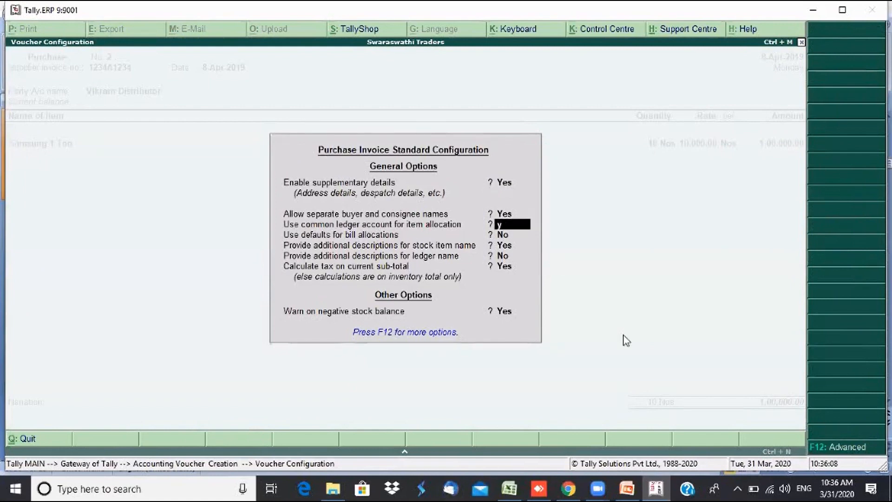
key("y")
key("ctrl+a")
- Set Purchase Local as the voucher's common purchase ledger
key("Return")
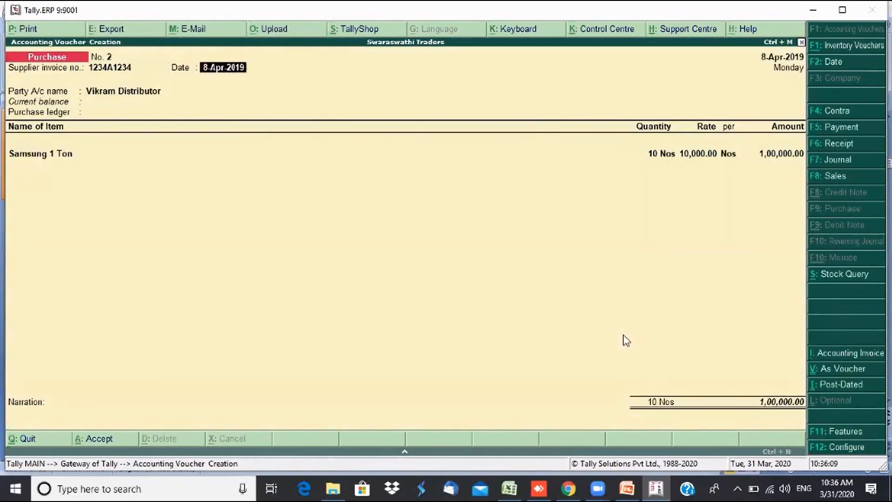
key("Return")
key("Return")
key("ctrl+a")
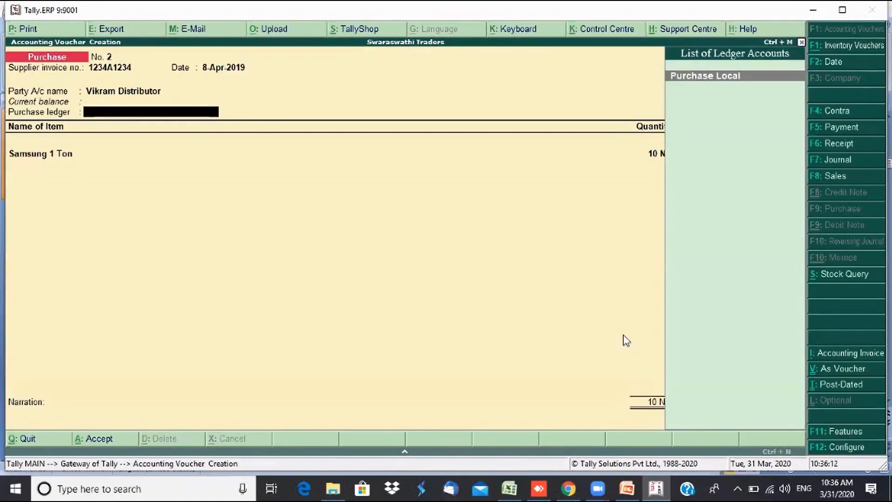
key("Return")
key("Return")
key("Return")
key("Return")
key("Return")
key("Return")
key("Return")
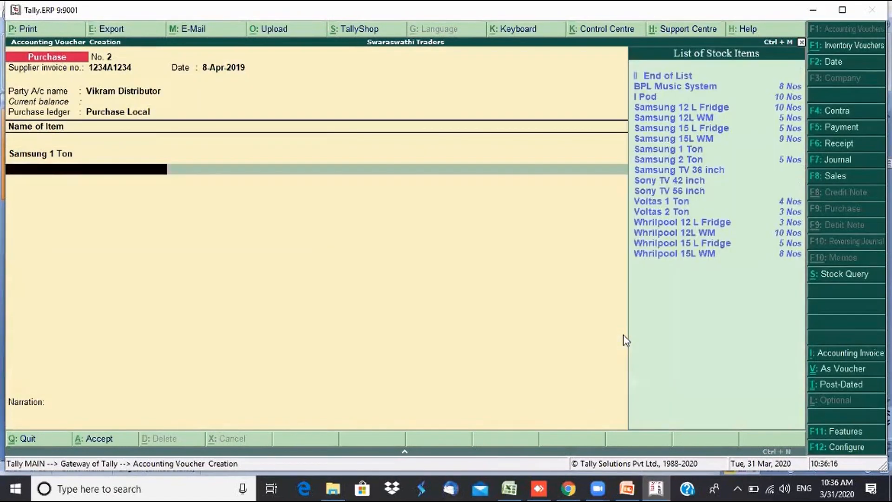
key("Down")
key("Down")
key("Down")
key("Down")
key("Down")
key("Down")
key("Down")
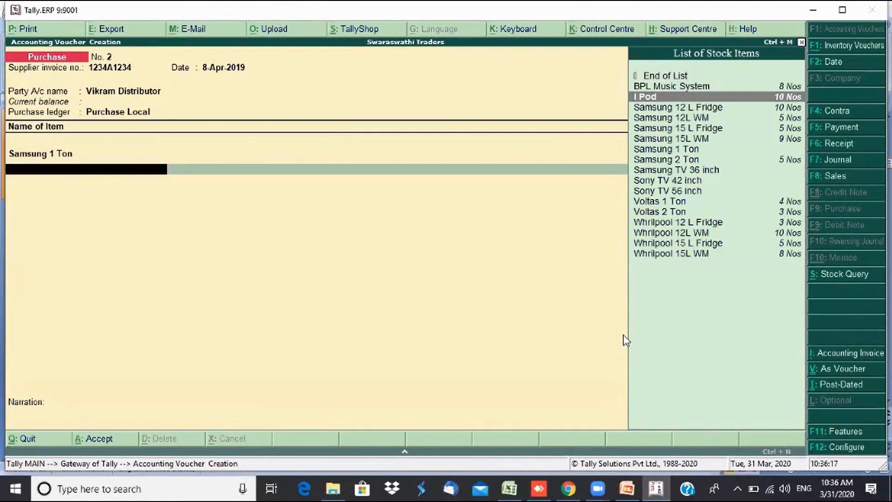
key("Down")
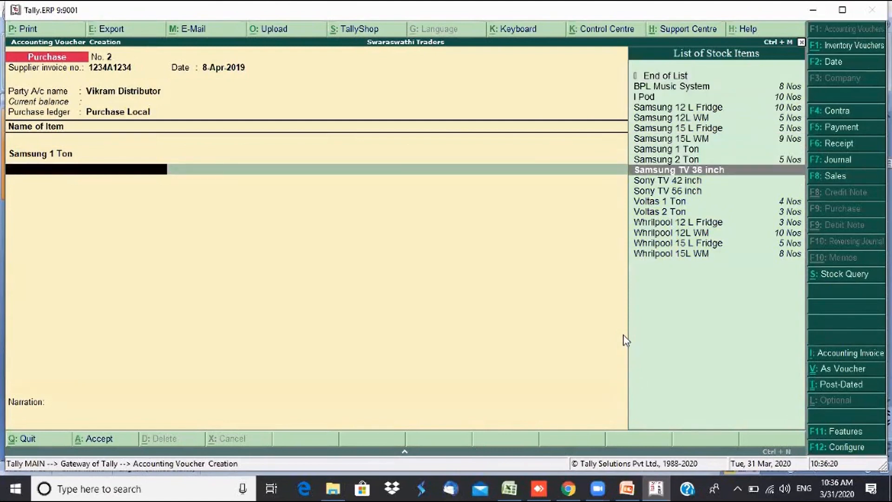
- Add Samsung TV 36 inch as 5 Nos at 20,000 each
key("Return")
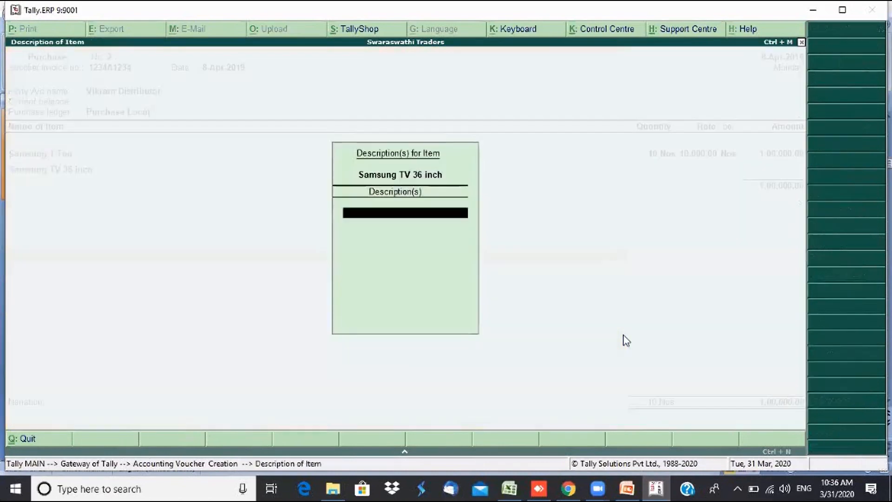
key("Return")
type("5")
key("Return")
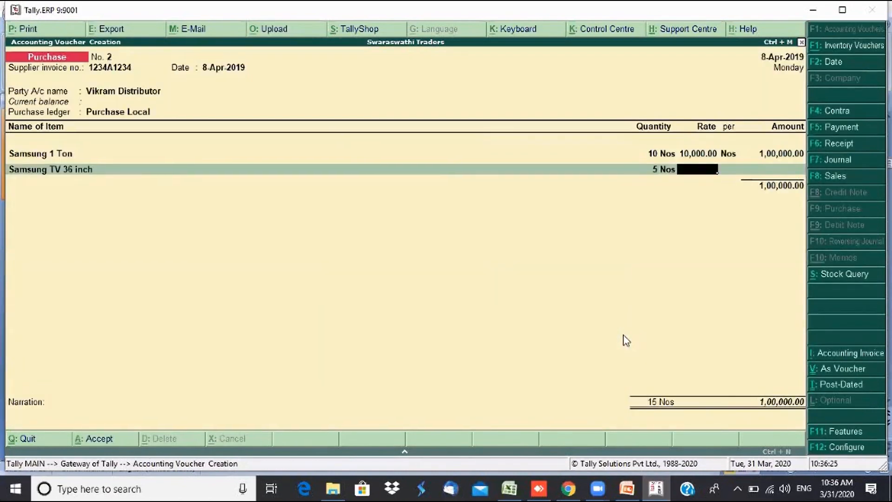
type("20,000")
key("Return")
key("Return")
key("Return")
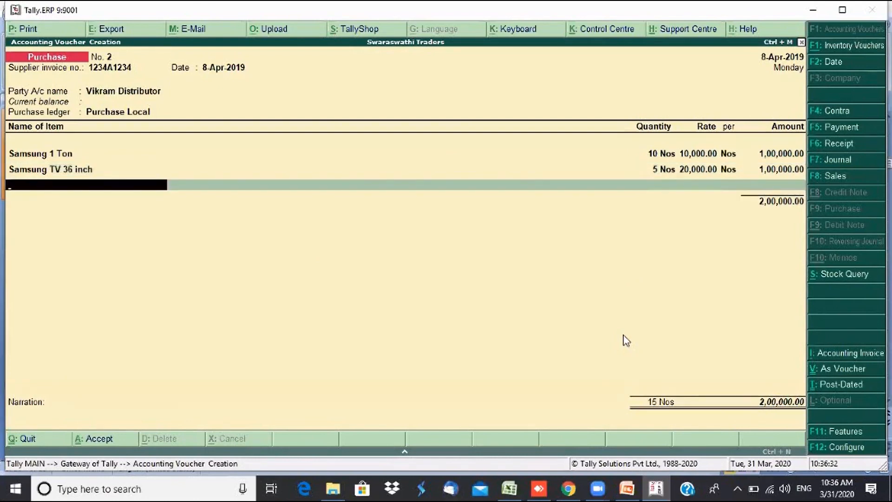
- Add Sony TV 42 inch with quantity 3 at its default rate
type("S")
key("Down")
key("Down")
key("Down")
key("Down")
key("Down")
key("Down")
key("Down")
key("Down")
key("Down")
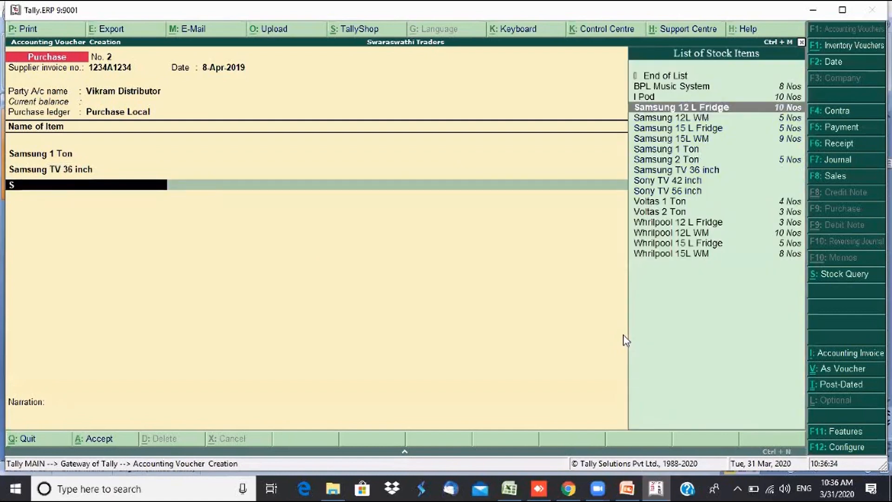
key("Up")
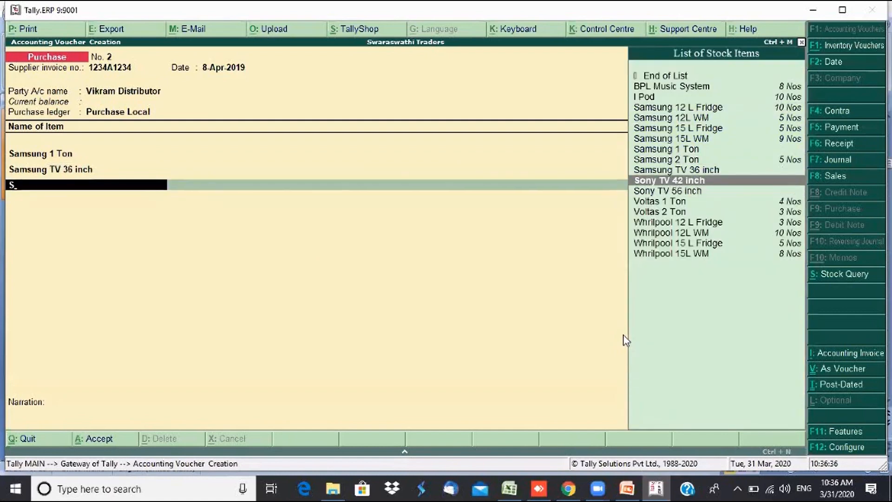
key("Return")
key("Return")
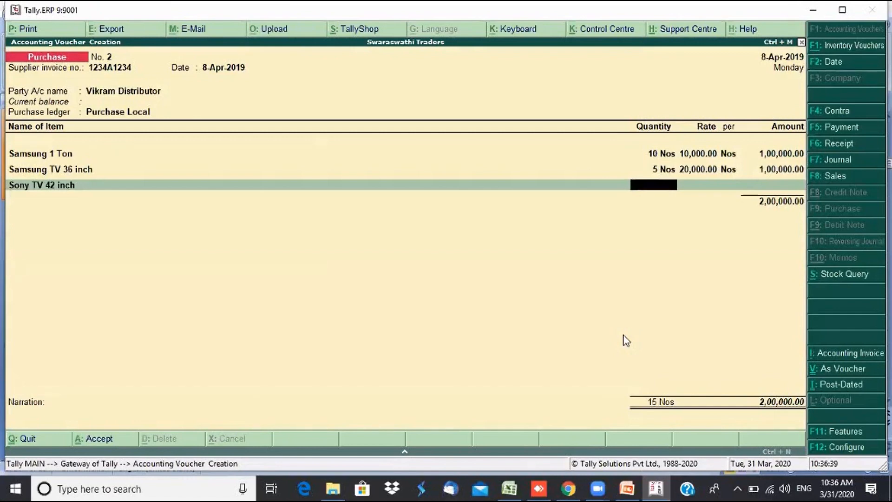
type("3")
key("Return")
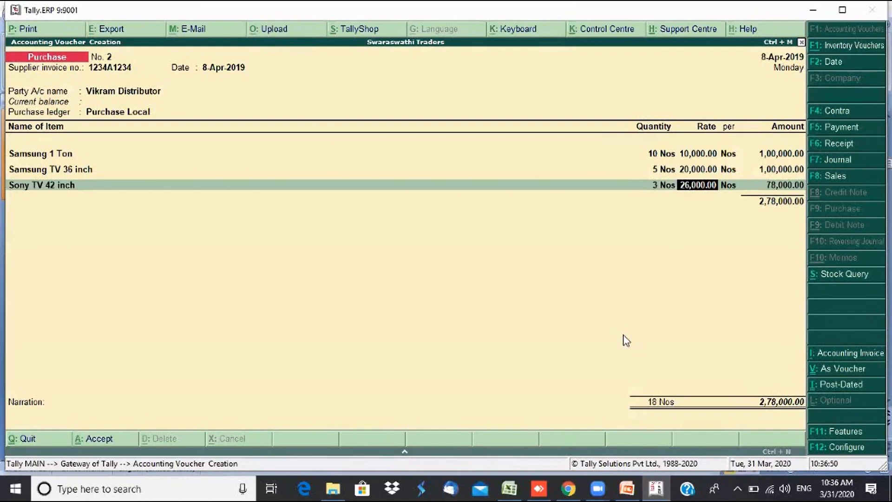
key("Return")
key("Return")
key("Return")
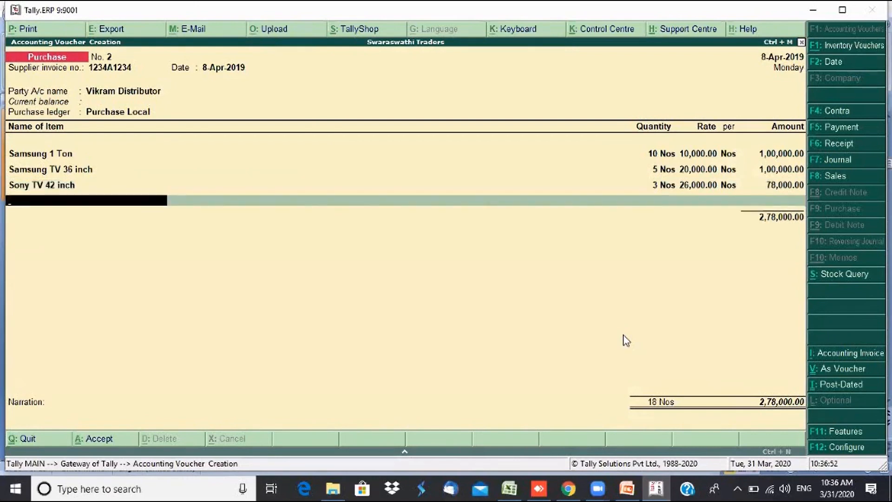
- Add Sony TV 56 inch with quantity 4 and close the item list
type("S")
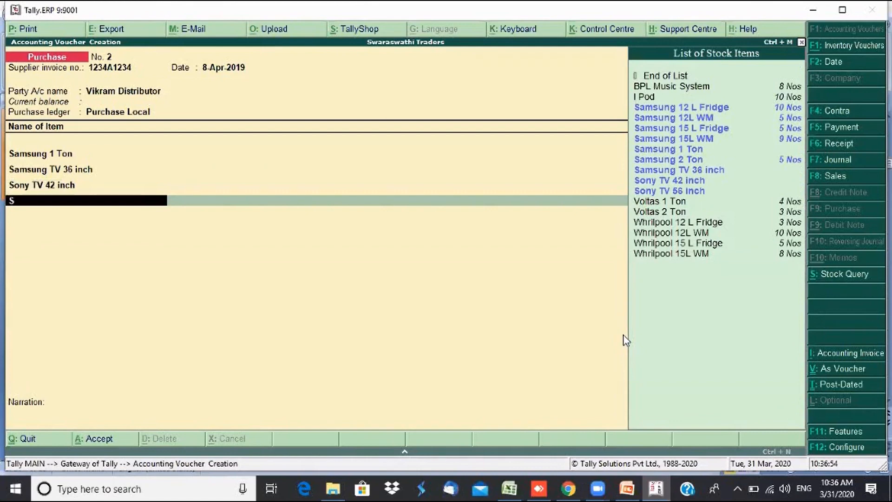
key("Up")
key("Up")
key("Down")
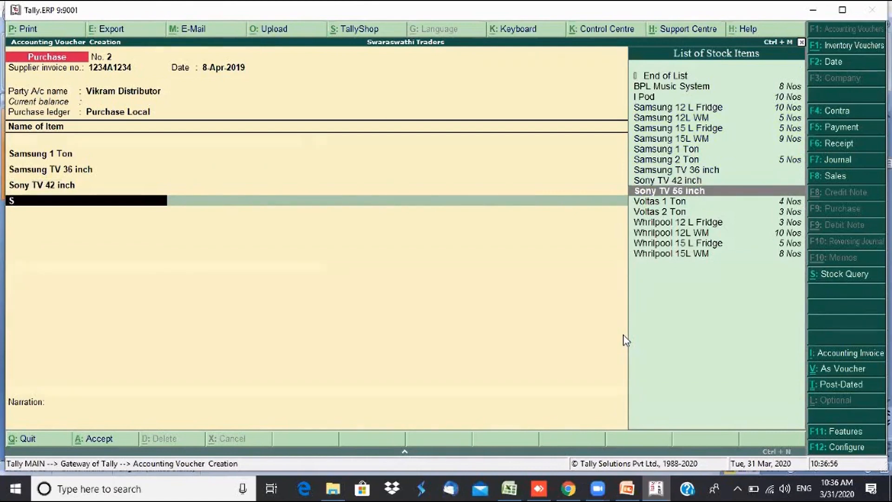
key("Return")
key("Return")
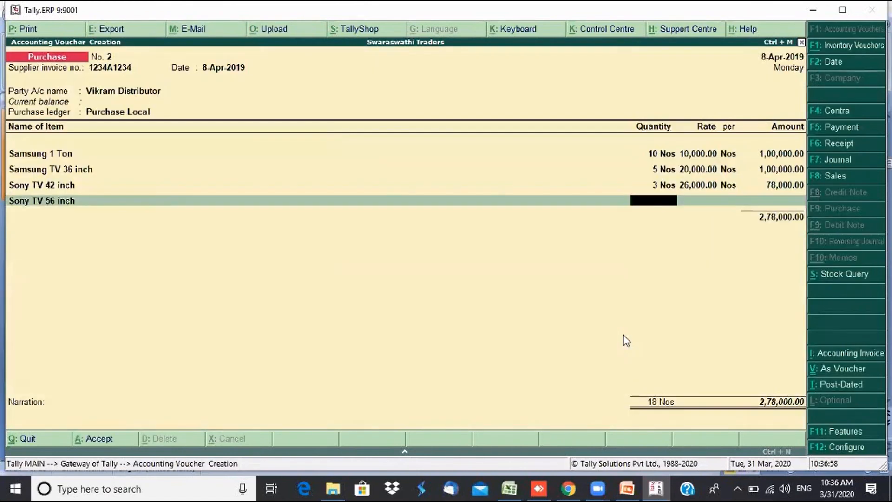
type("4")
key("Return")
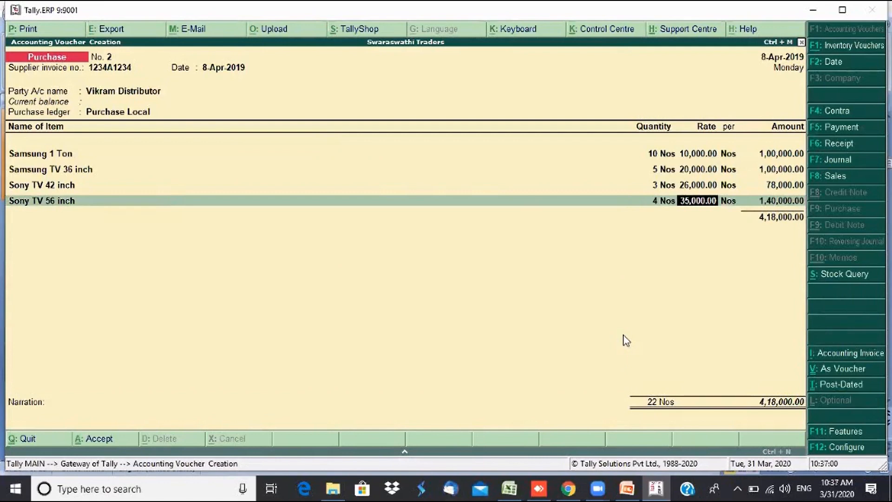
key("Return")
key("Return")
key("Return")
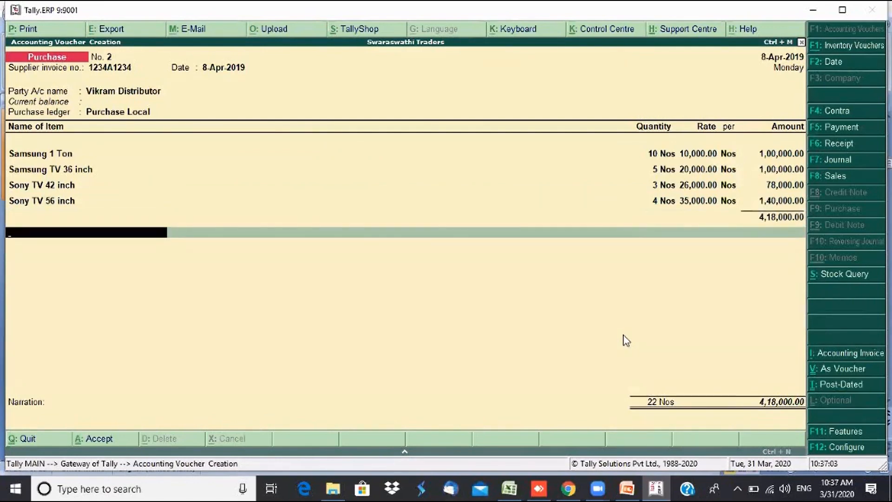
key("Return")
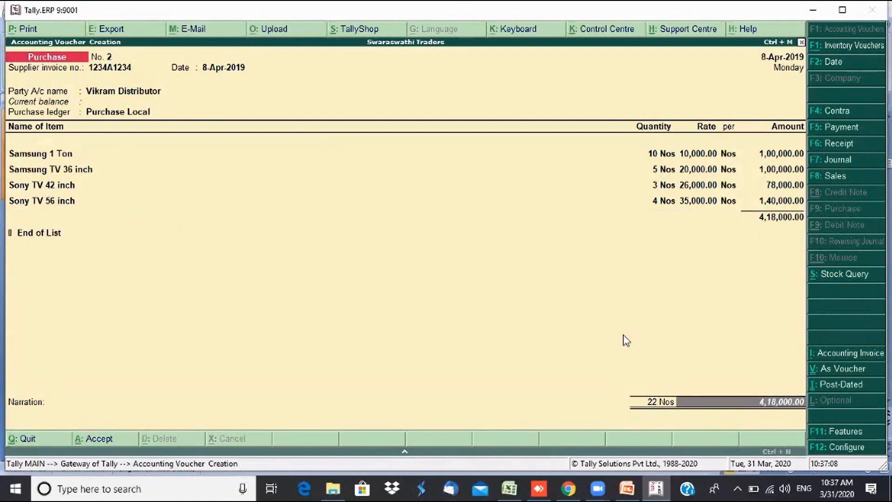
- Record the bill as a new reference, due in 10 days, as a credit
key("Return")
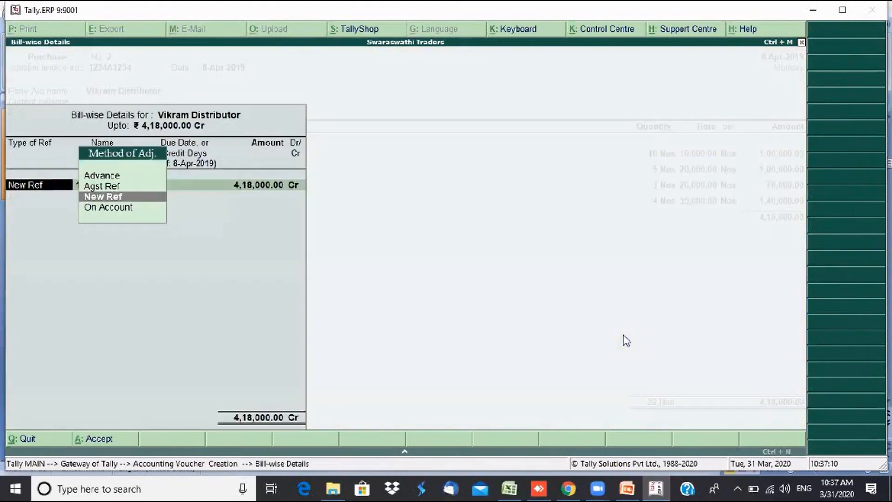
key("Return")
key("Return")
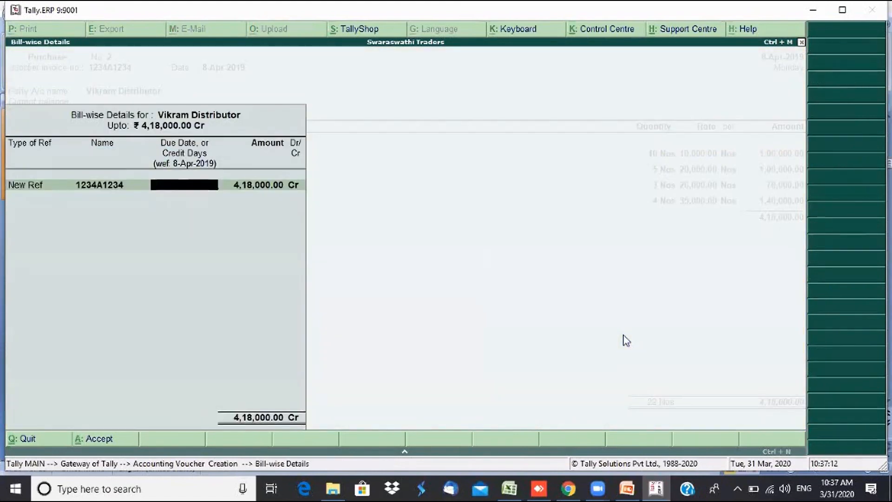
type("10")
key("Return")
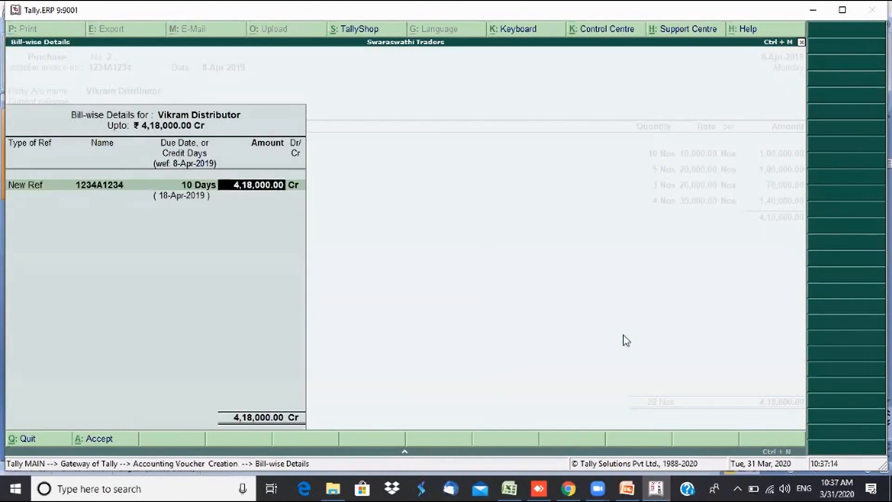
key("Return")
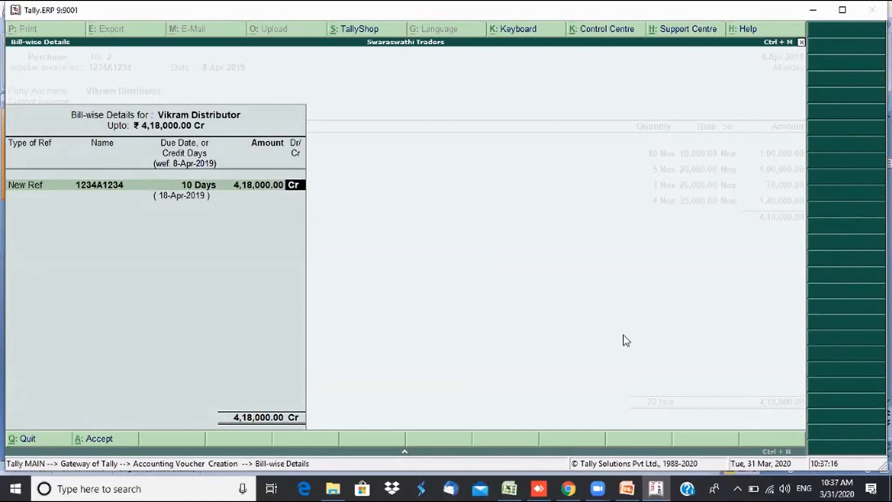
key("Return")
- Add narration 'Being pruchase entry accounted', save the voucher, and reopen it for review
type("Being")
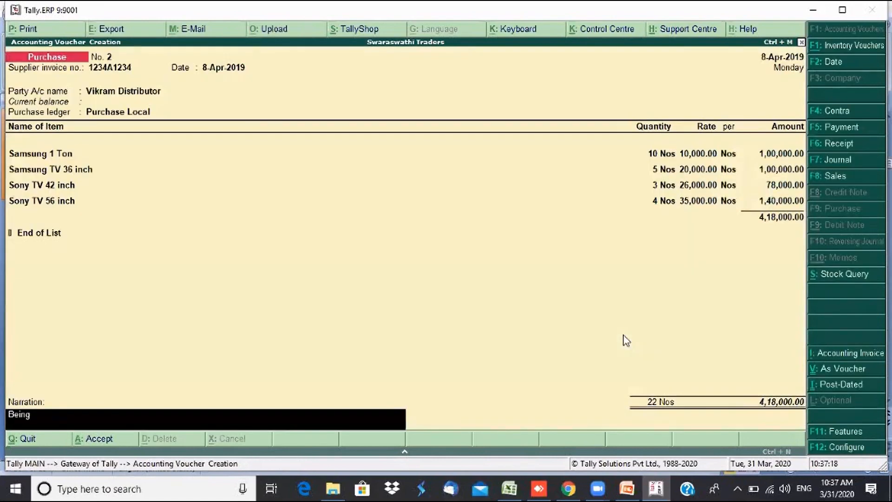
type(" pruchase en")
type("trr")
type("y accounted")
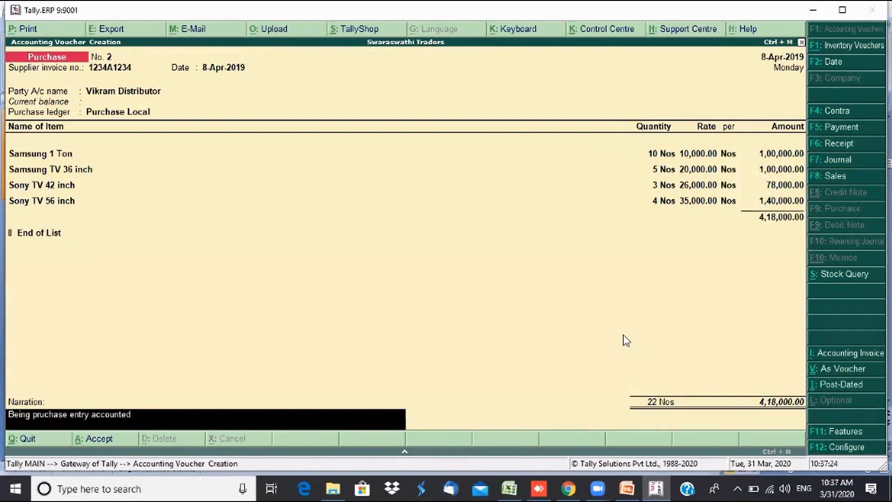
key("Return")
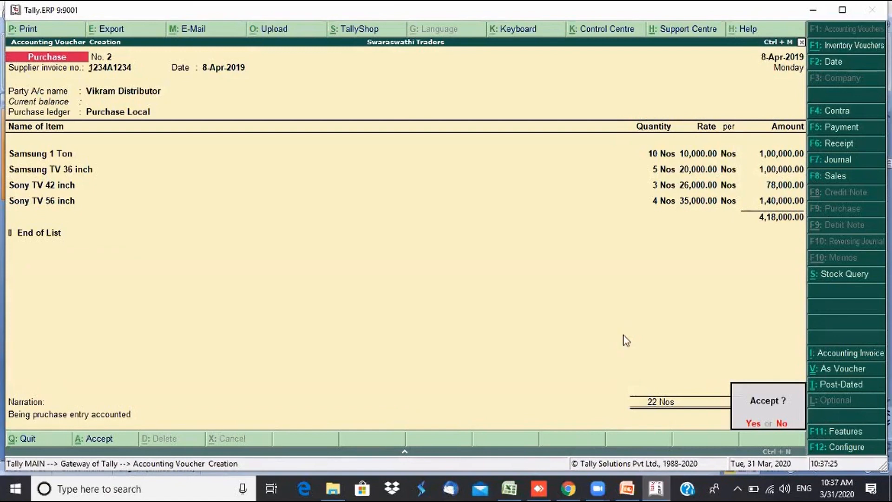
key("Return")
key("Page_Up")
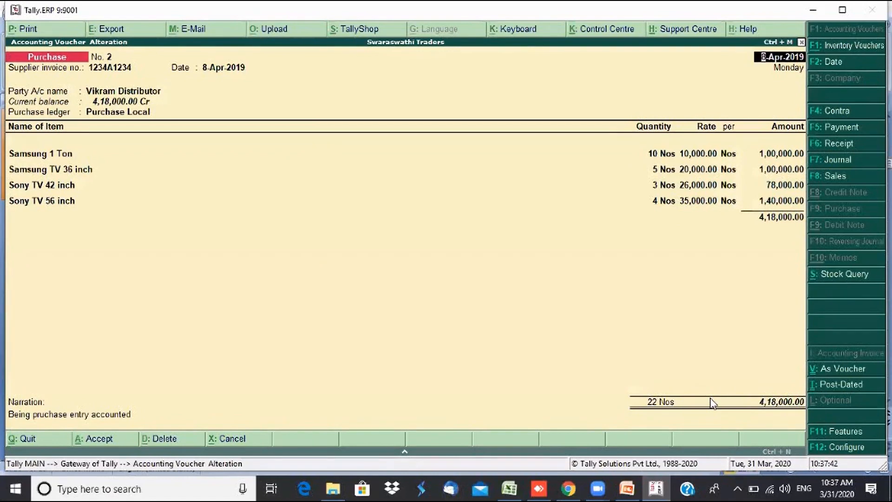
- Save the reviewed voucher, quit voucher entry, and open the Stock Summary totalling 18,01,000.00
key("ctrl+a")
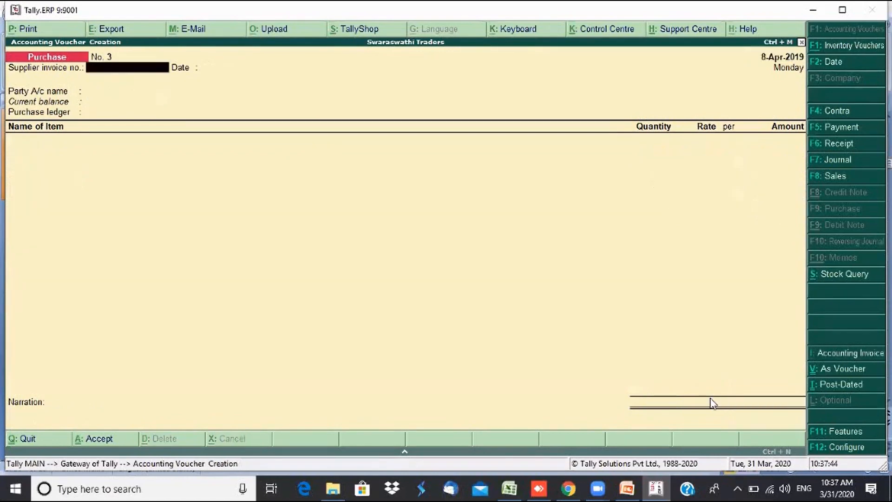
key("Escape")
key("y")
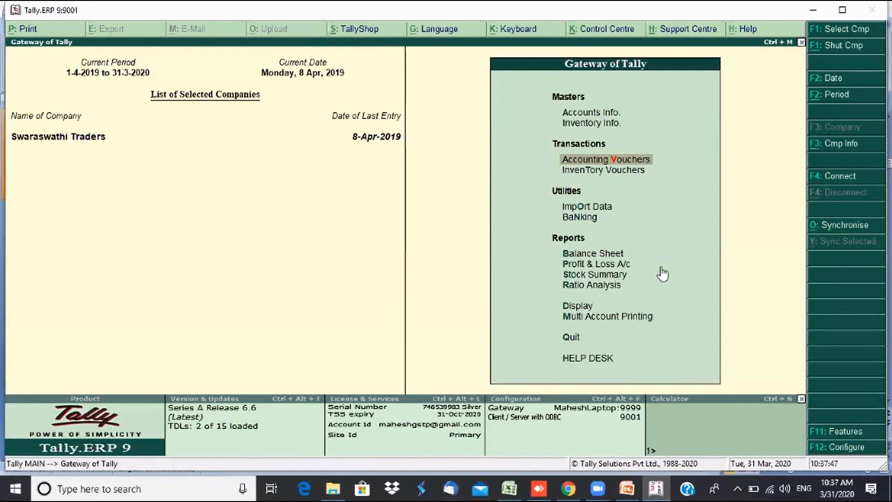
left_click(585, 279)
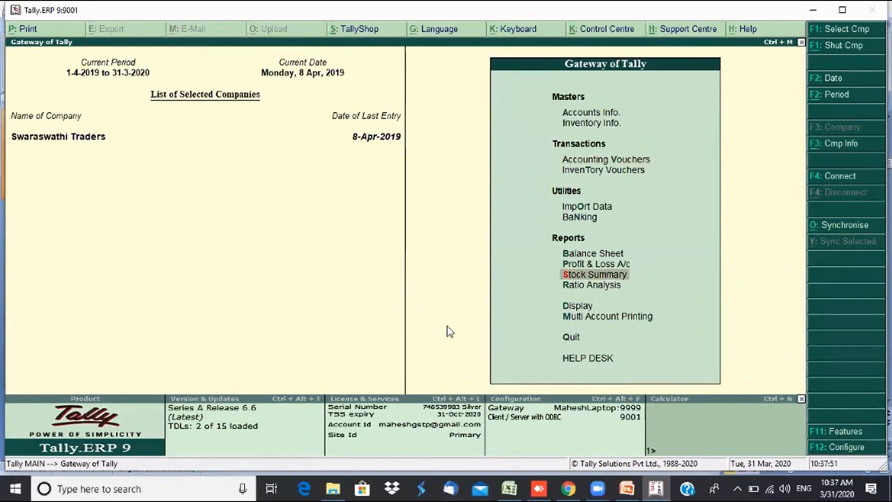
key("Return")
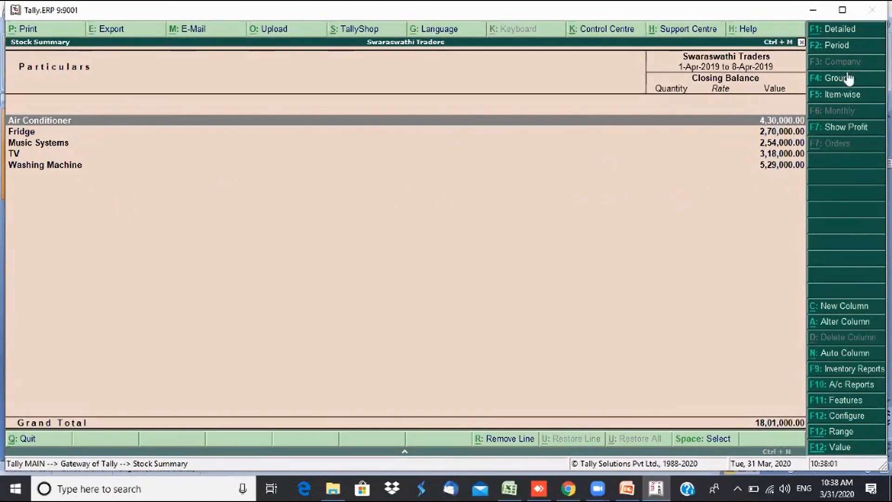
- Switch the Stock Summary to Detailed and browse the AC, fridge, TV and washing machine items
left_click(839, 31)
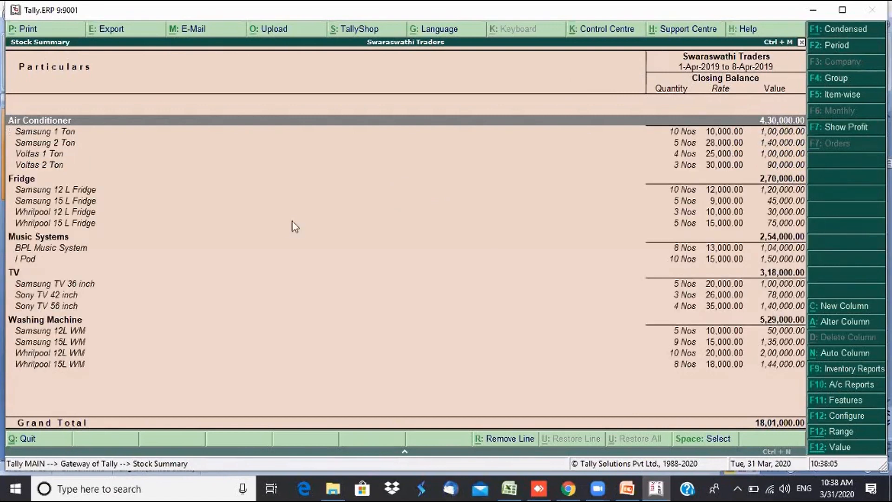
key("Down")
key("Down")
key("Down")
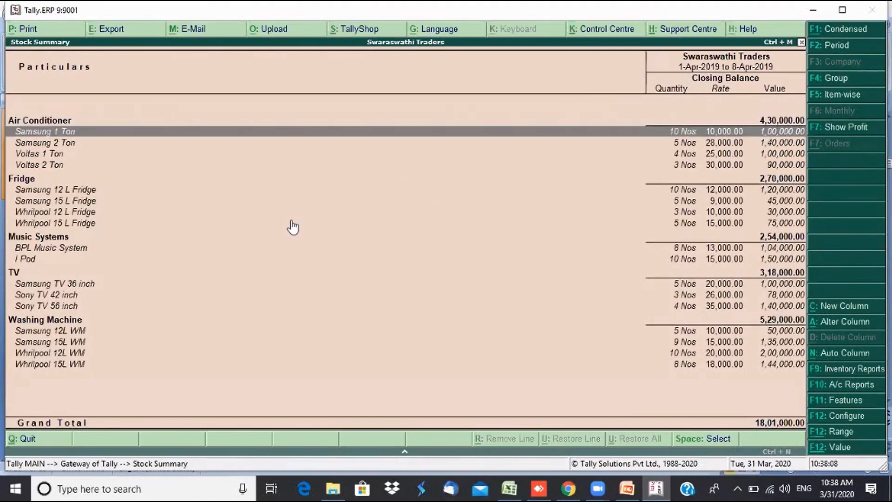
key("Down")
key("Down")
key("Down")
key("Down")
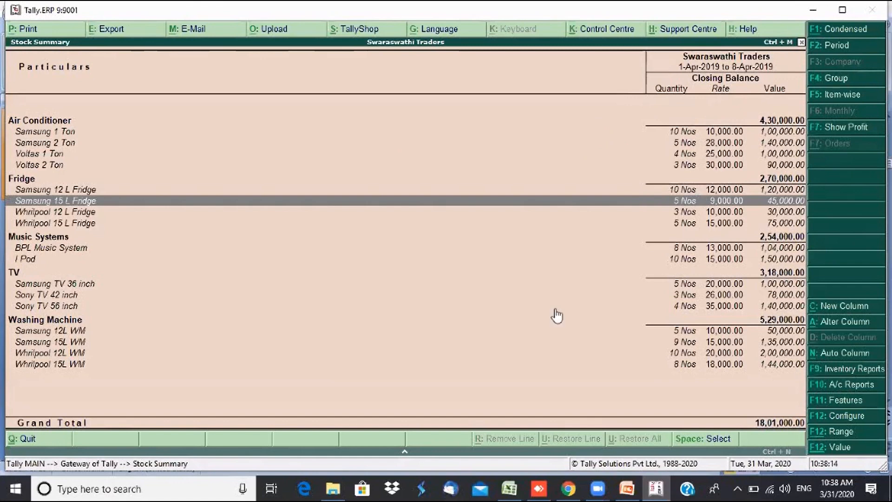
key("Down")
key("Down")
key("Down")
key("Down")
key("Down")
key("Down")
key("Down")
key("Down")
key("Down")
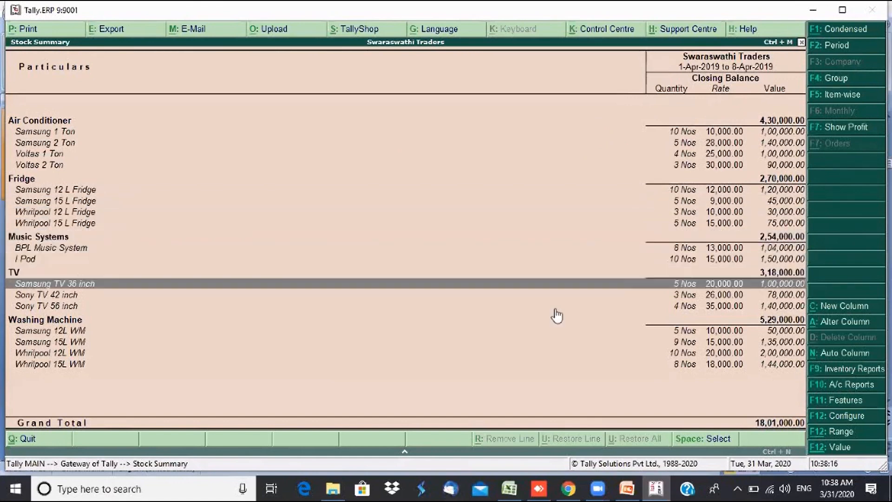
key("Down")
key("Down")
key("Down")
key("Down")
key("Down")
key("Up")
key("Up")
key("Up")
key("Up")
key("Up")
key("Up")
key("Up")
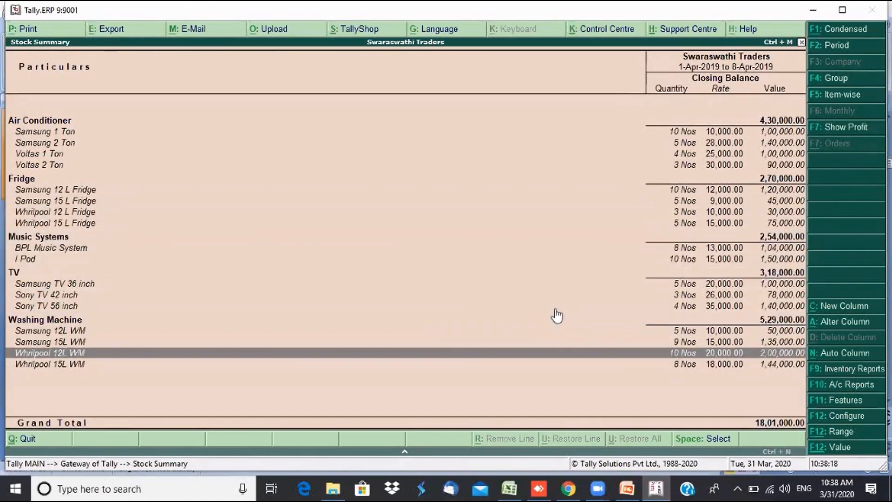
key("Up")
key("Up")
key("Up")
key("Up")
key("Up")
key("Up")
key("Up")
key("Up")
key("Up")
key("Up")
key("Up")
key("Up")
key("Up")
key("Up")
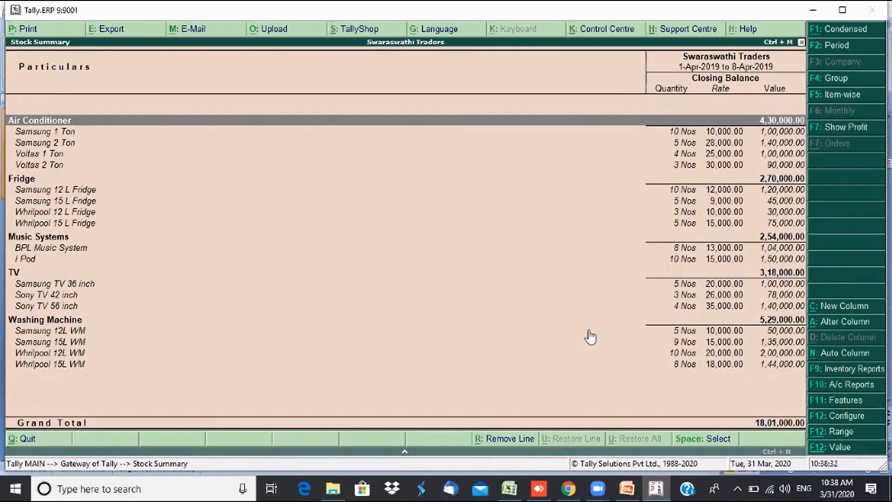
- Show opening balance, goods inwards and goods outwards columns in the Stock Summary
left_click(849, 418)
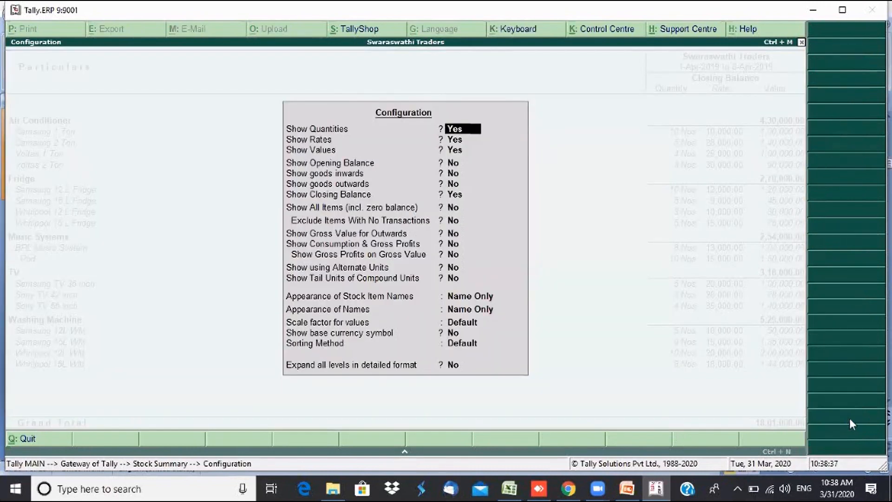
key("Return")
key("Return")
key("Return")
key("y")
key("Return")
key("y")
key("Return")
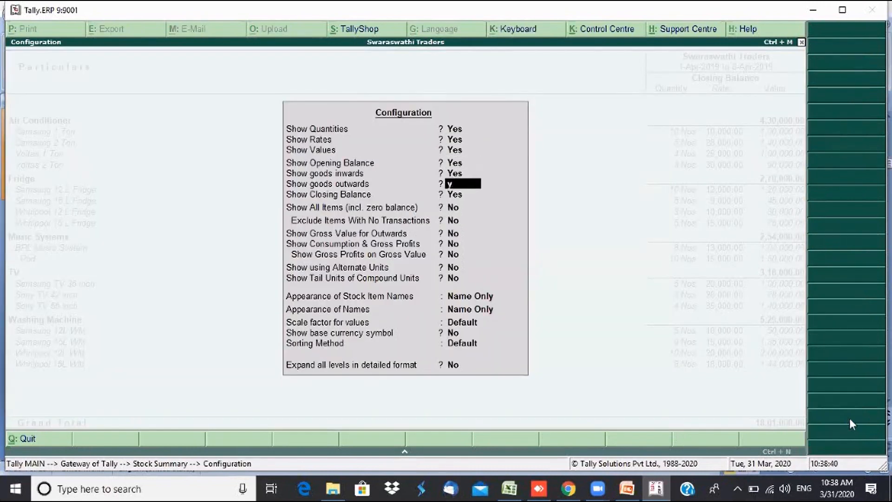
key("y")
key("Return")
key("Return")
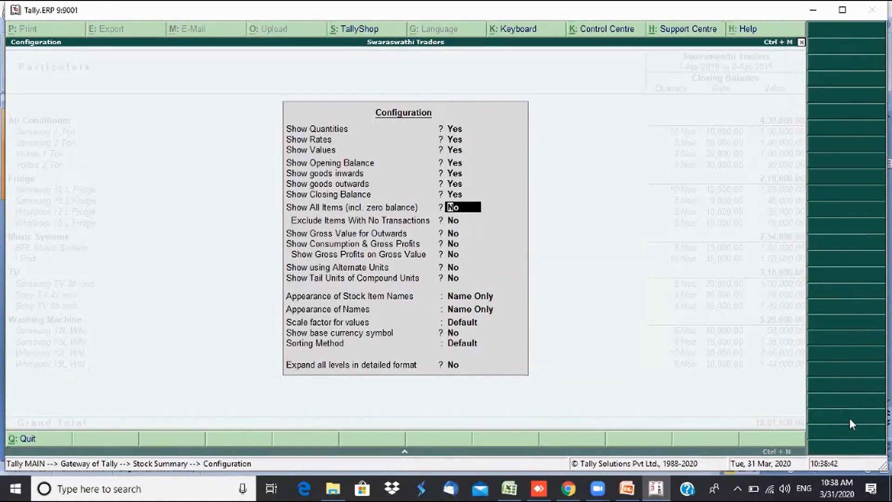
key("ctrl+a")
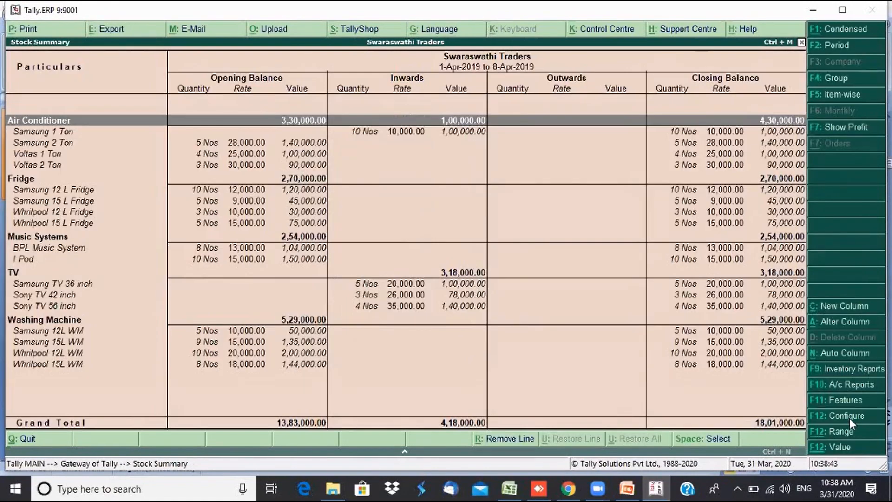
- Check the Samsung 1 Ton row, then leave the report and start Purchase voucher No. 3
key("Down")
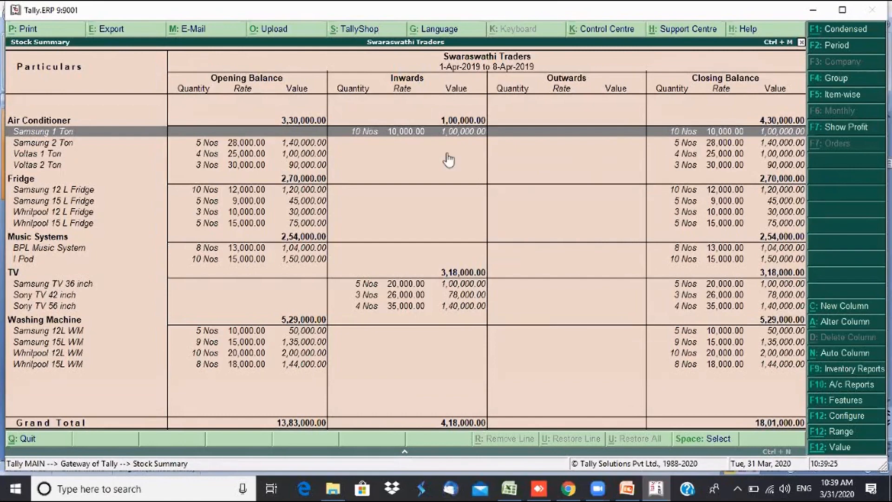
key("Escape")
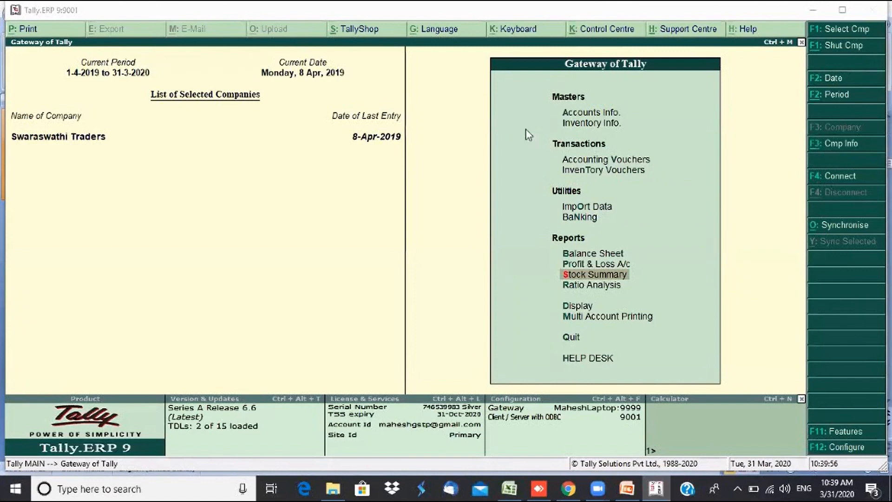
left_click(618, 160)
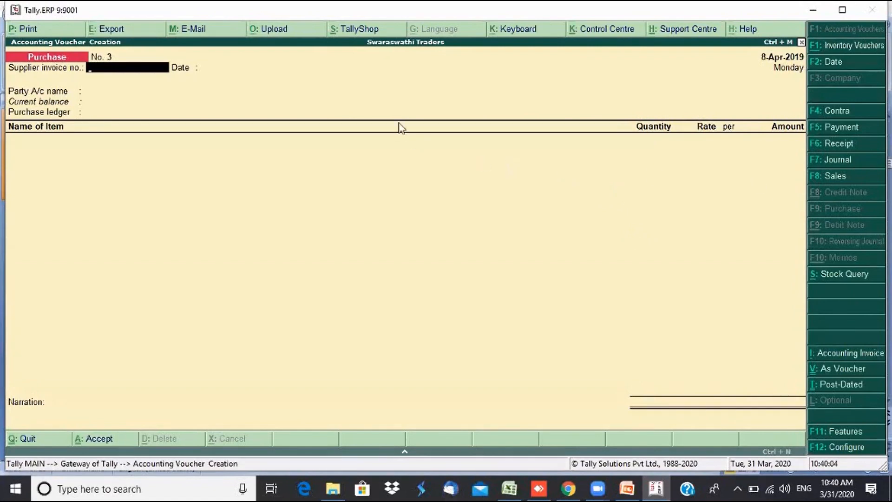
- Start Sales voucher No. 2 dated 9-4-2019 and advance to the Party A/c name field
left_click(828, 177)
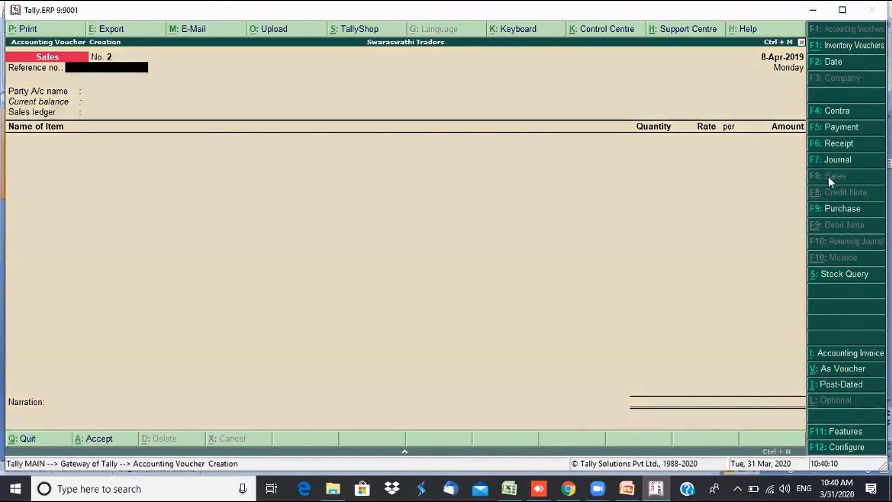
left_click(826, 65)
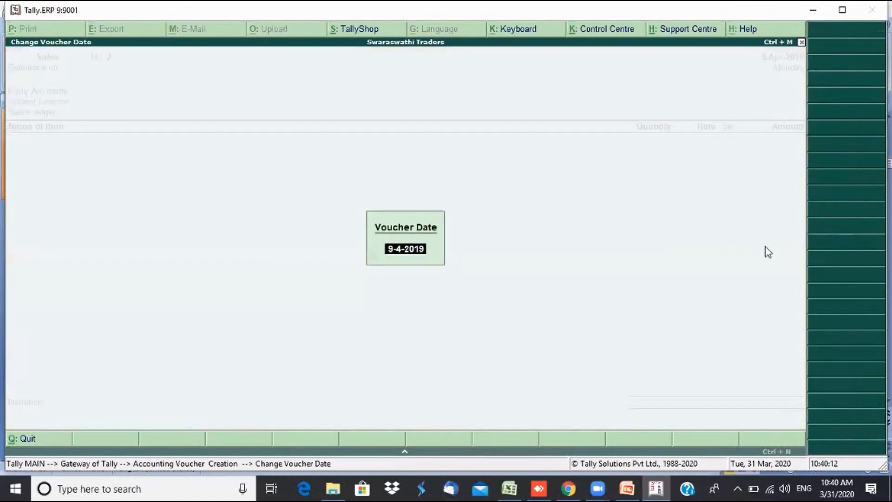
key("Return")
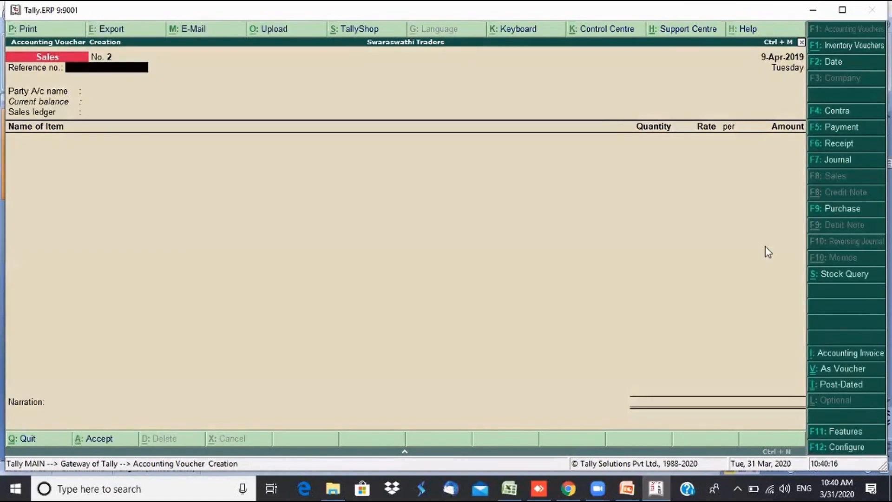
key("Return")
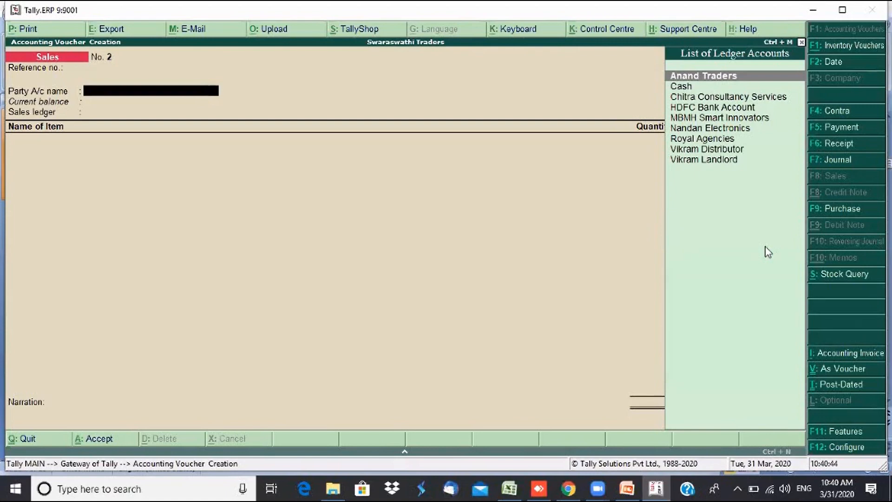
- Select Cash as the party account and skip past the despatch and order details
key("Down")
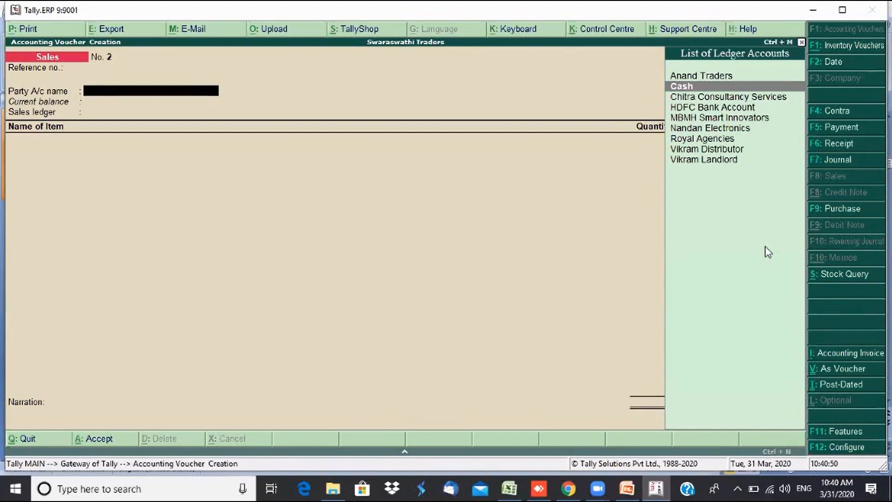
key("Return")
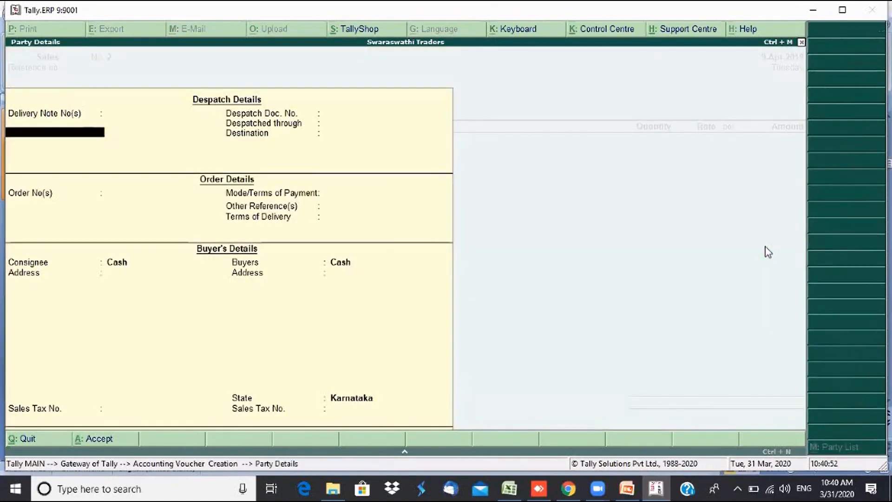
key("Return")
key("Return")
key("Return")
key("Return")
key("Return")
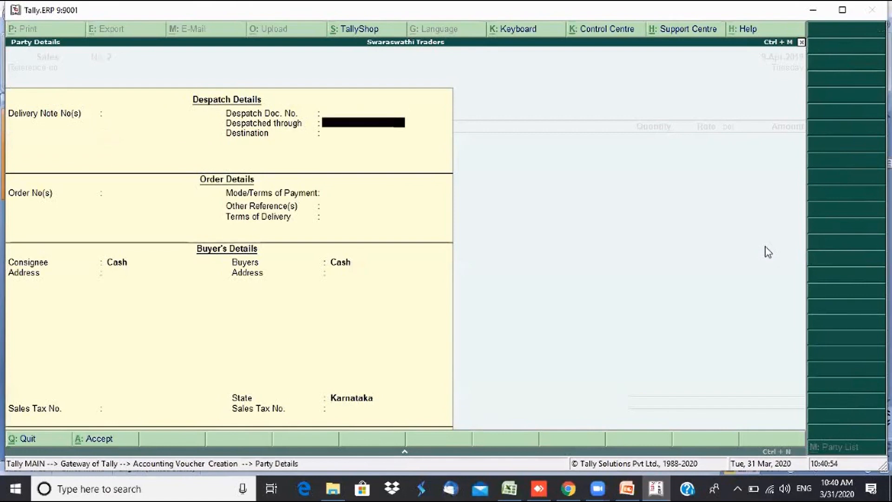
key("Return")
key("Return")
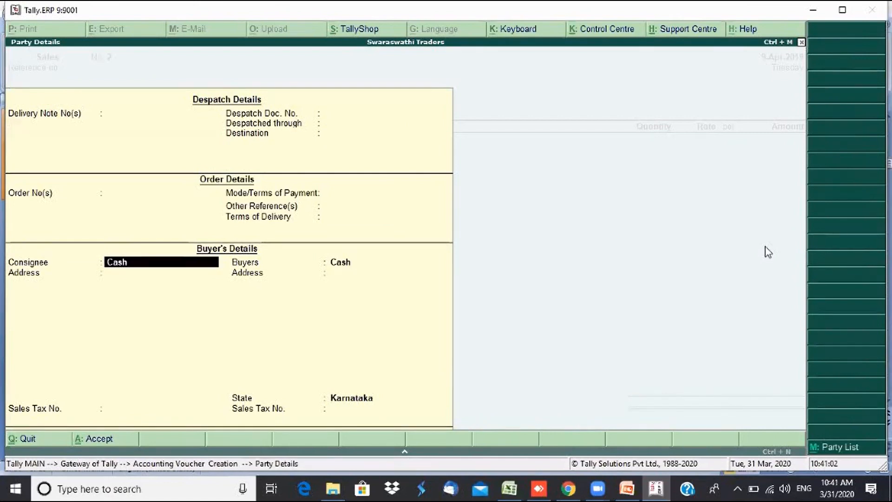
- Enter the consignee's name and phone number, then the buyer's name
type("Mr. Sahu")
key("Return")
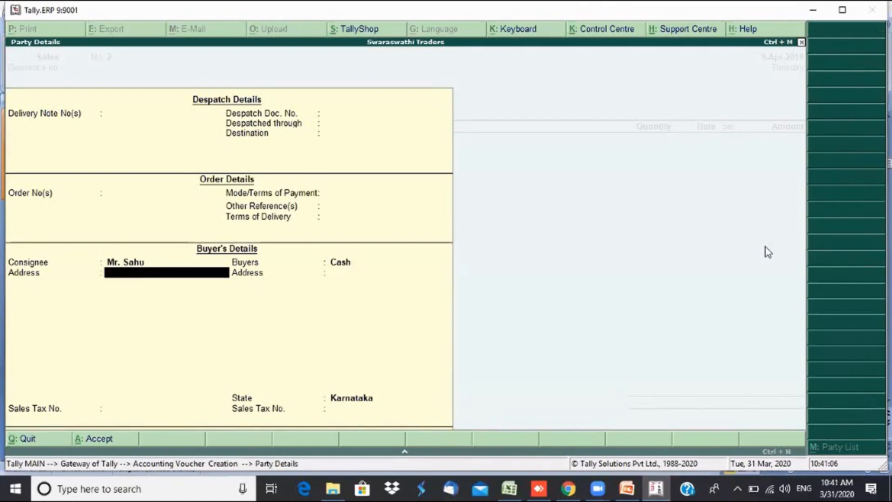
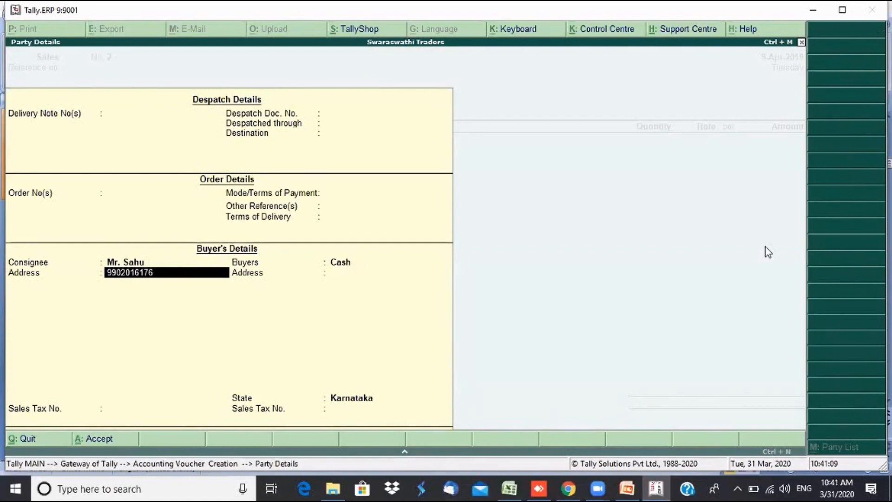
key("Return")
key("Return")
key("Return")
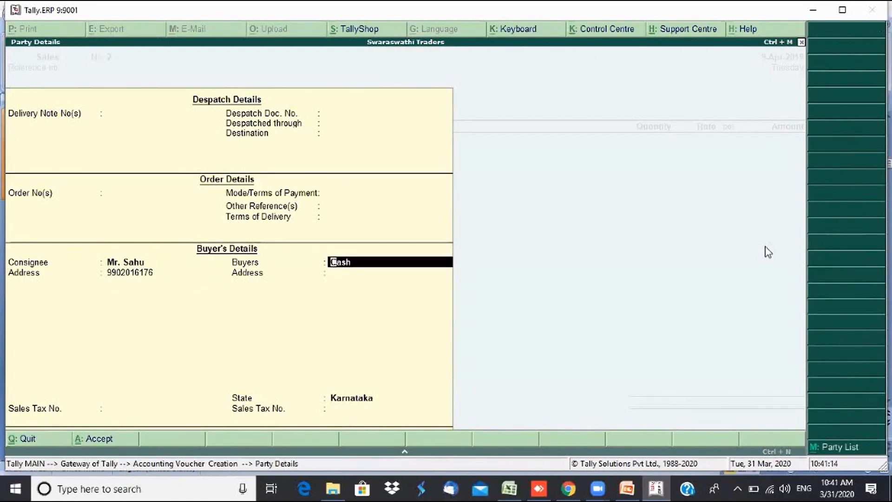
type("Sa")
key("BackSpace")
key("BackSpace")
type("Mr. Sahu")
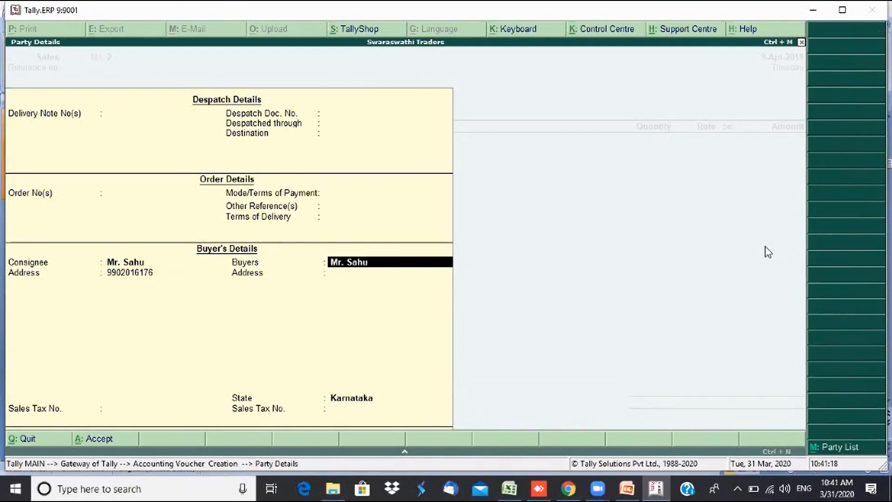
key("Return")
key("Return")
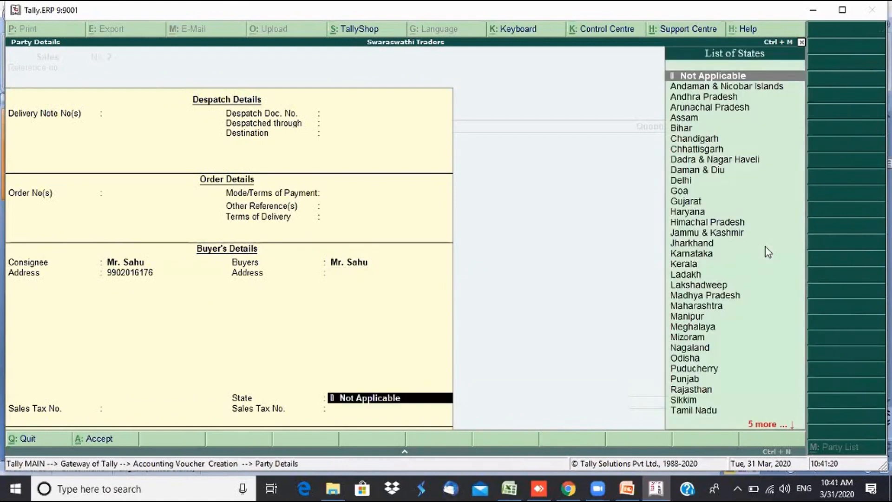
- Set the state to Karnataka and enter the buyer's phone number as the address
type("Kar")
key("Return")
key("BackSpace")
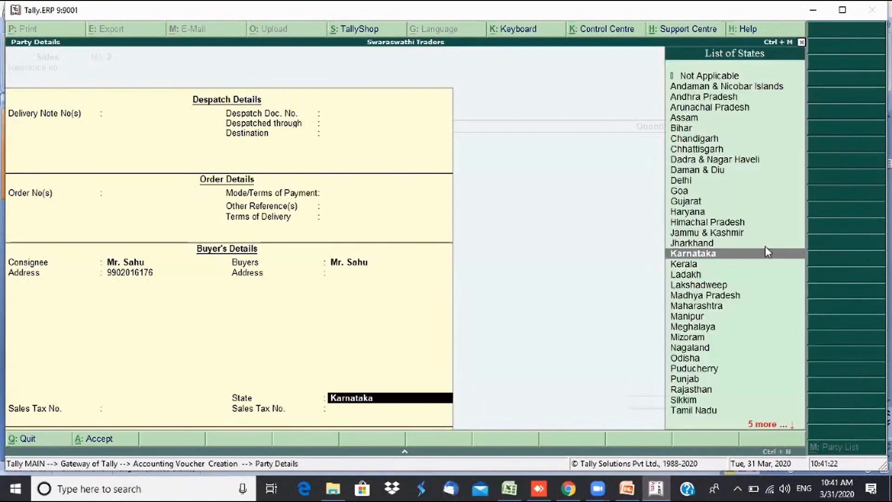
key("BackSpace")
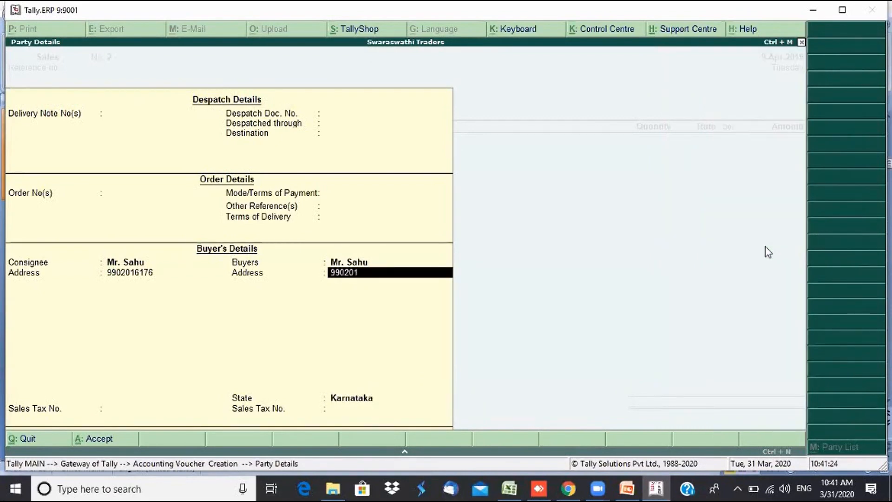
key("Return")
key("Return")
key("Return")
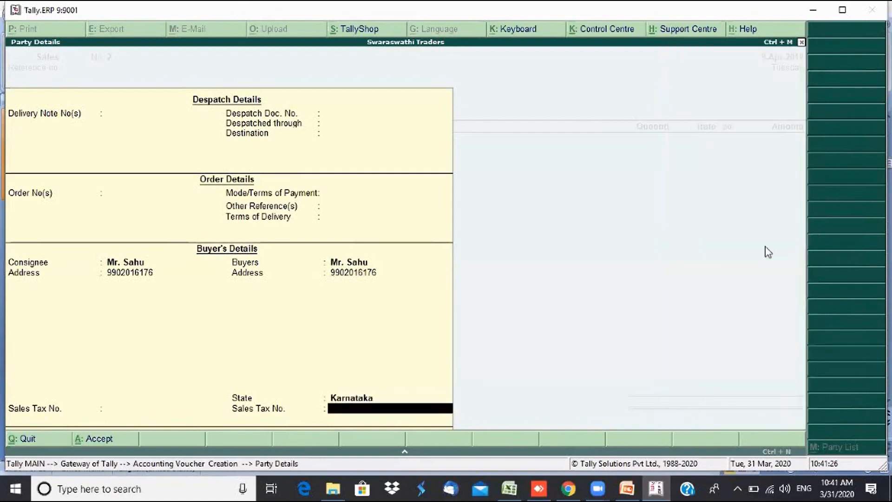
key("Return")
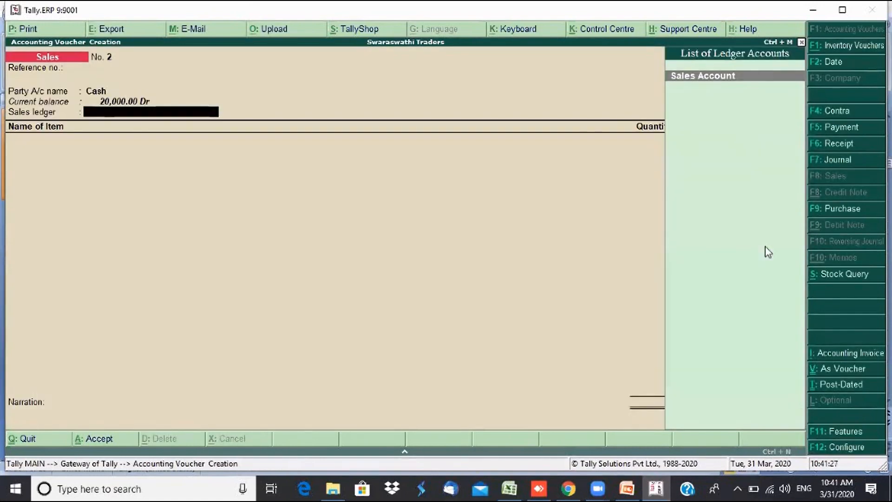
- Choose Sales Account and add BPL Music System, 1 Nos at 15,000
key("Return")
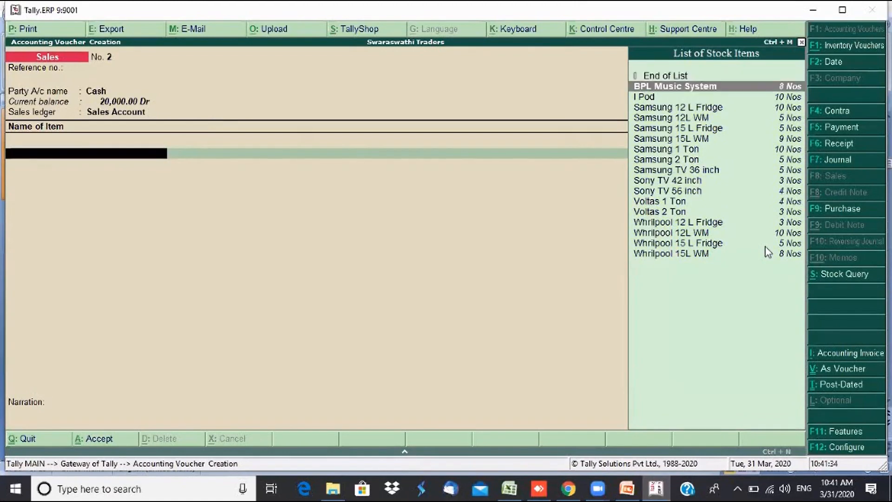
key("Return")
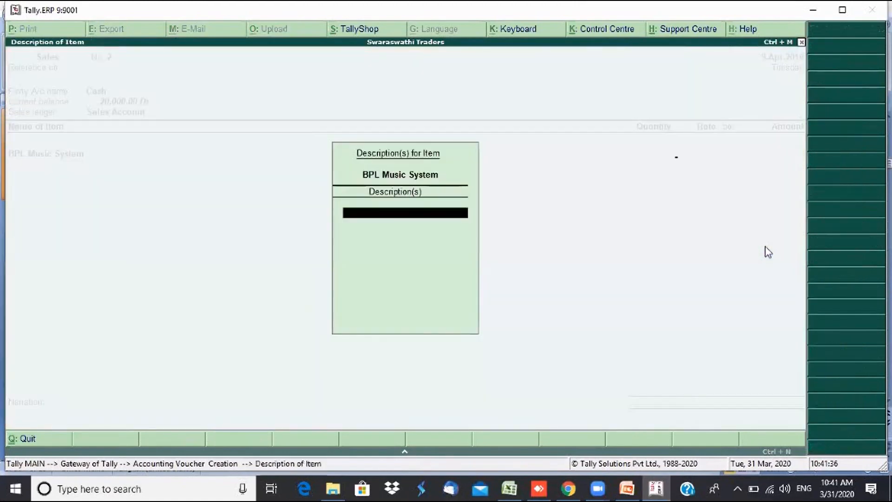
key("Return")
type("1")
key("Return")
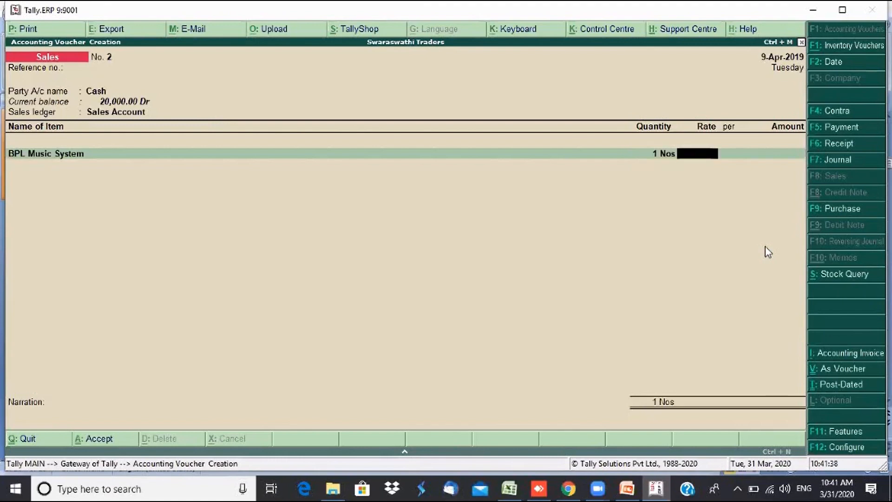
type("15,000")
key("Return")
key("Return")
key("Return")
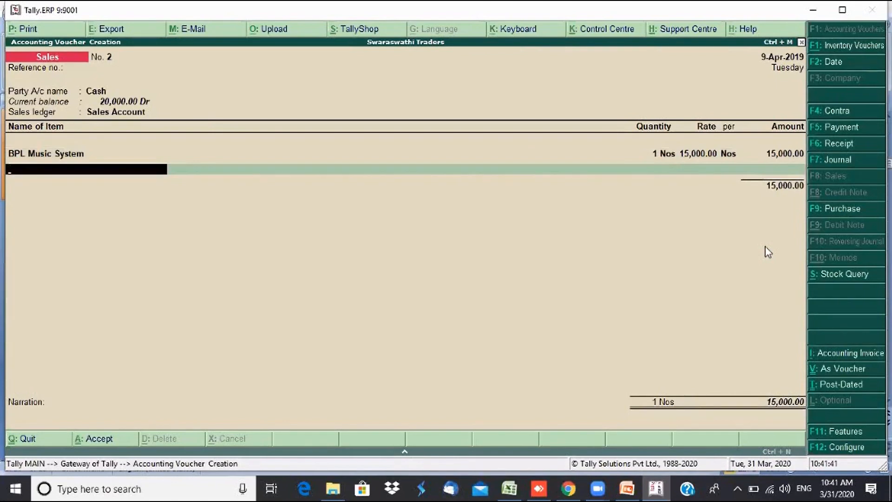
- Add Samsung 12 L Fridge, 1 Nos at 18,000
key("Down")
key("Down")
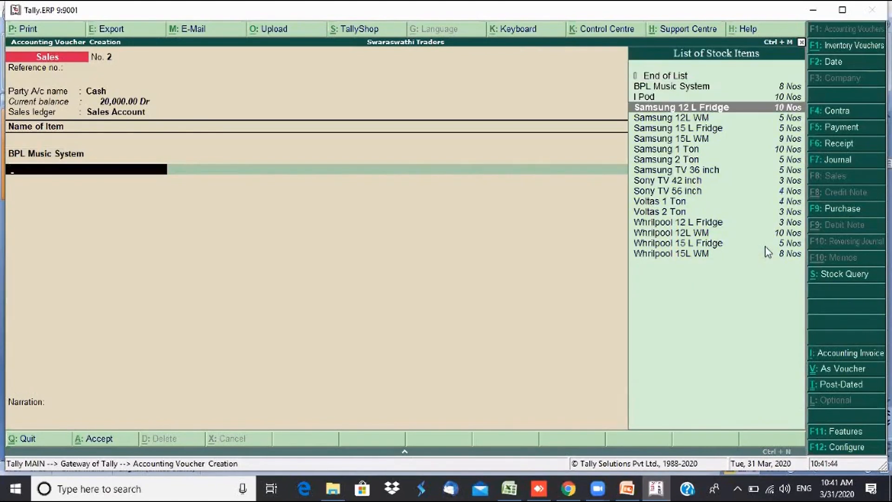
key("Return")
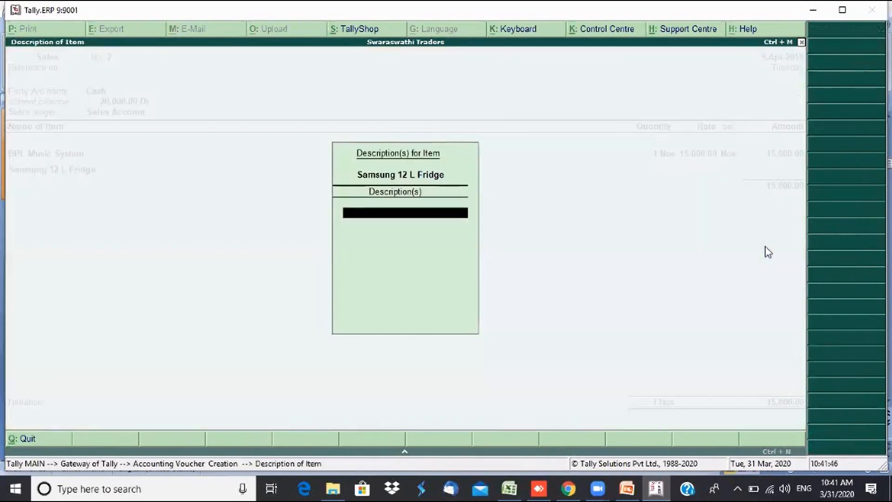
key("Return")
type("1")
key("Return")
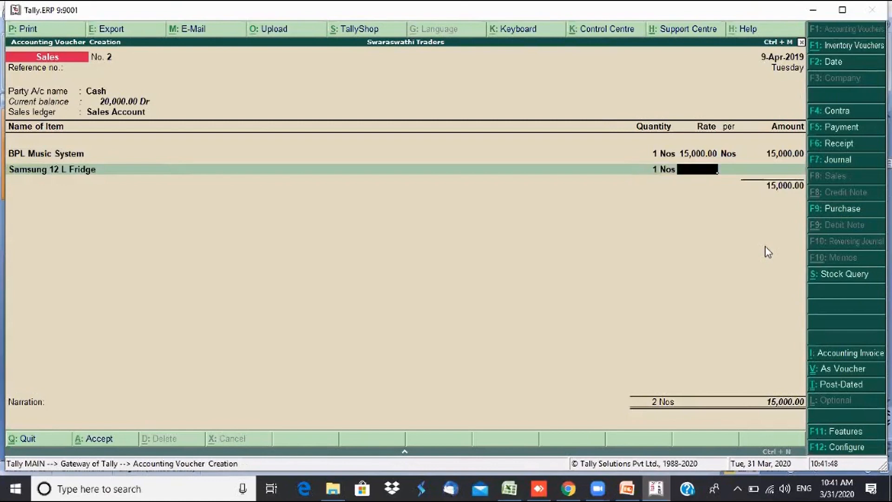
type("18,000")
key("Return")
key("Return")
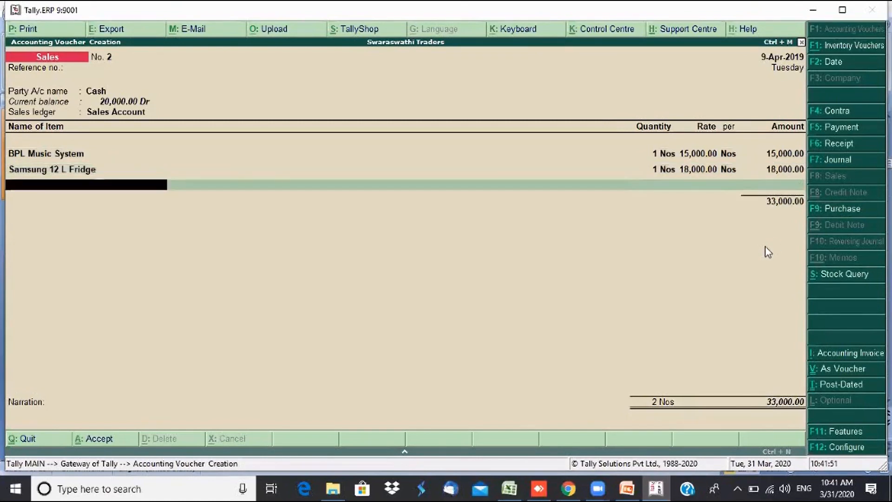
- Add Samsung 15L WM, 1 Nos at 20,000
key("Down")
key("Down")
key("Down")
key("Down")
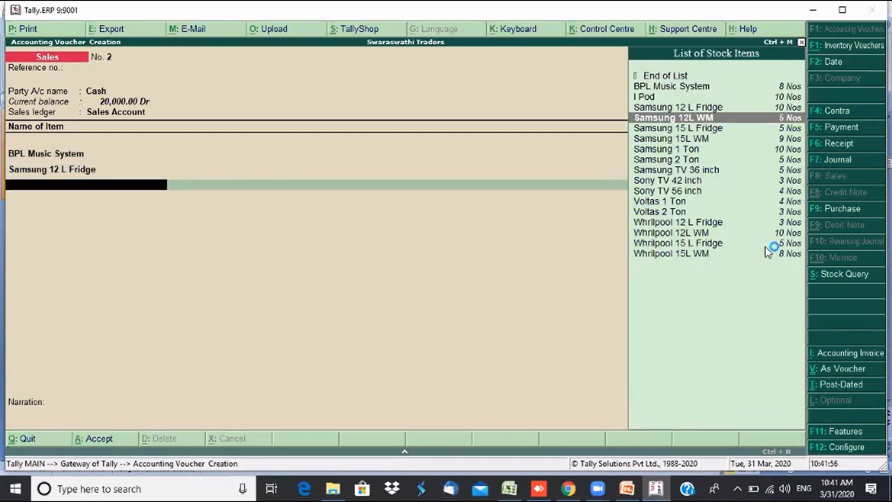
key("Down")
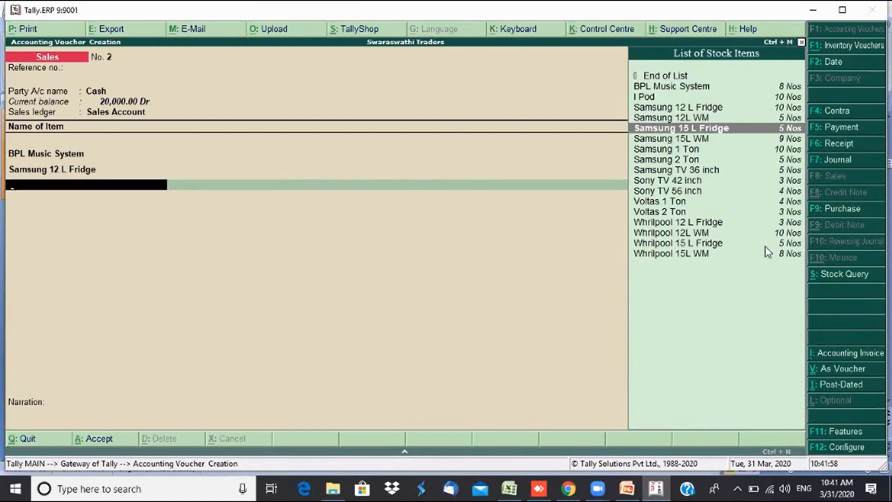
key("Down")
key("Return")
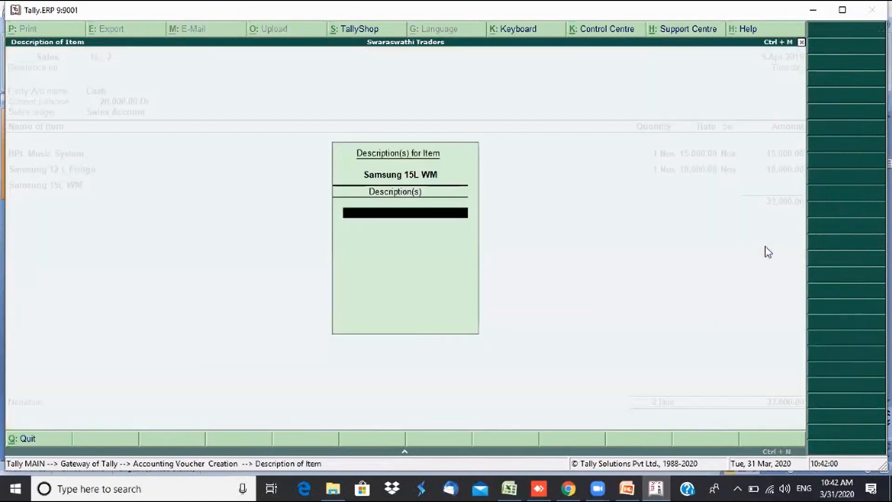
key("Return")
type("1")
key("Return")
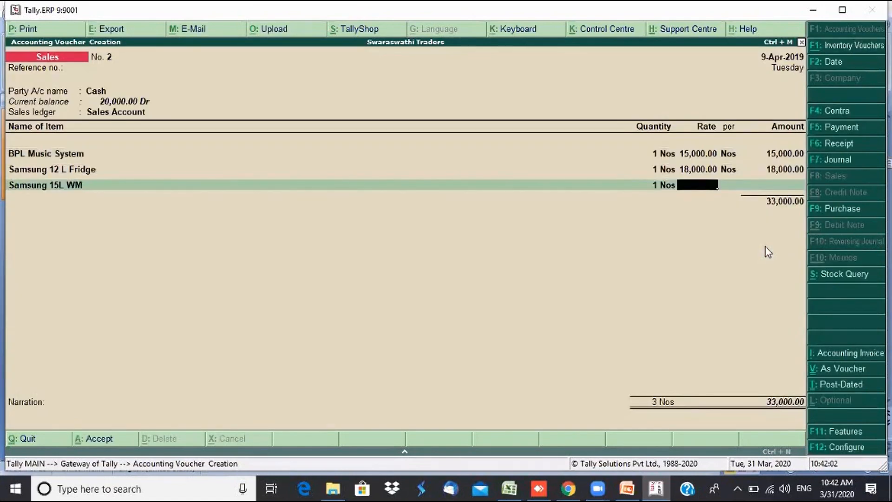
type("20000")
key("Return")
key("Return")
key("Return")
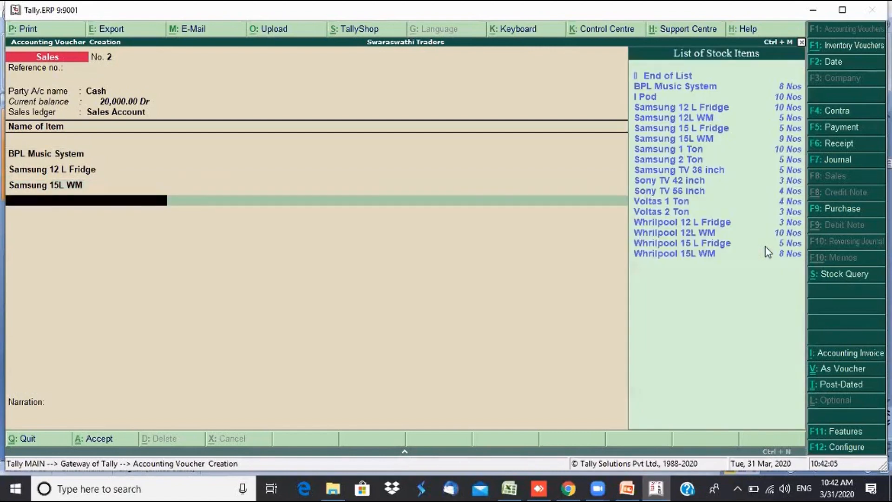
- Add Sony TV 56 inch, 1 Nos at 50,000, and narrate 'Being sales made'
key("Down")
key("Down")
key("Down")
key("Down")
key("Down")
key("Down")
key("Down")
key("Down")
key("Down")
key("Down")
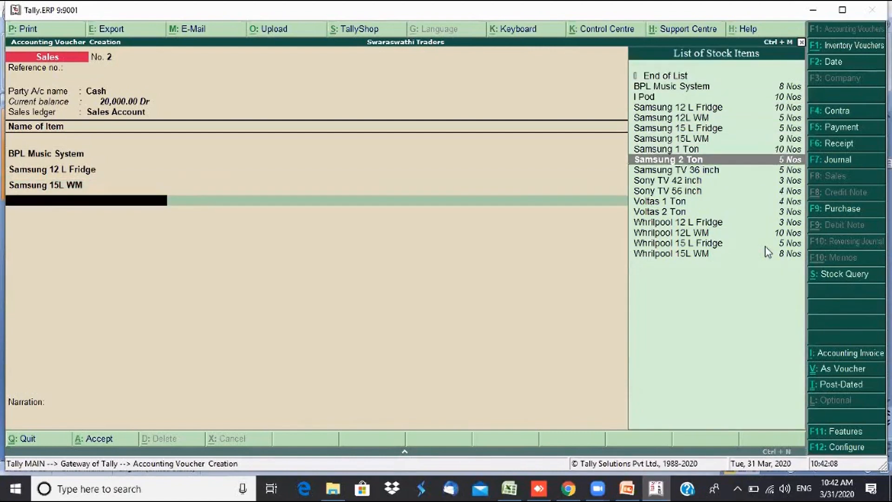
key("Down")
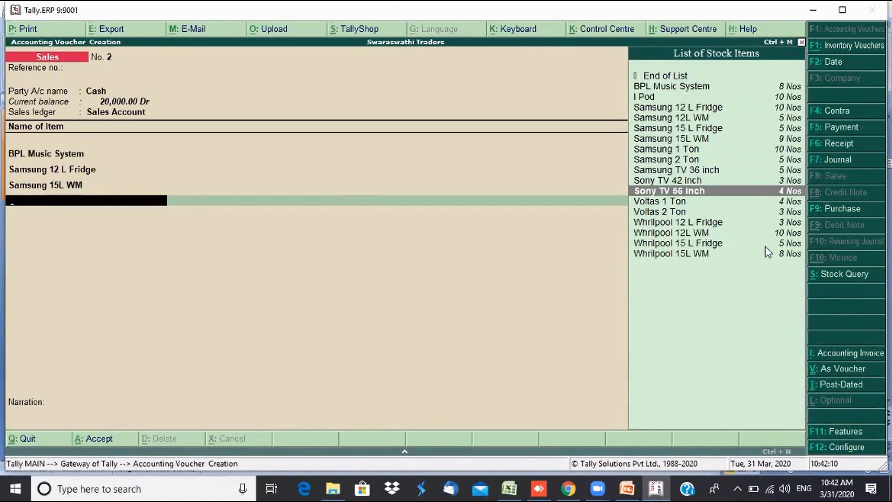
key("Return")
key("Return")
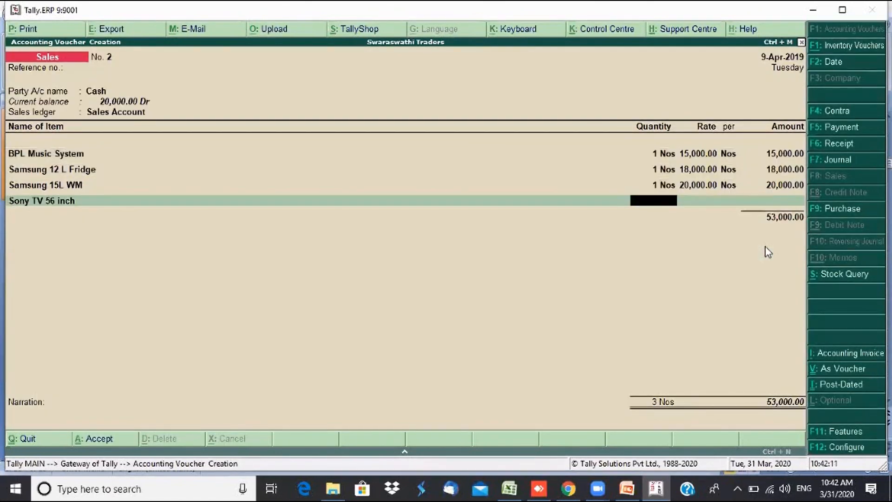
type("1")
key("Return")
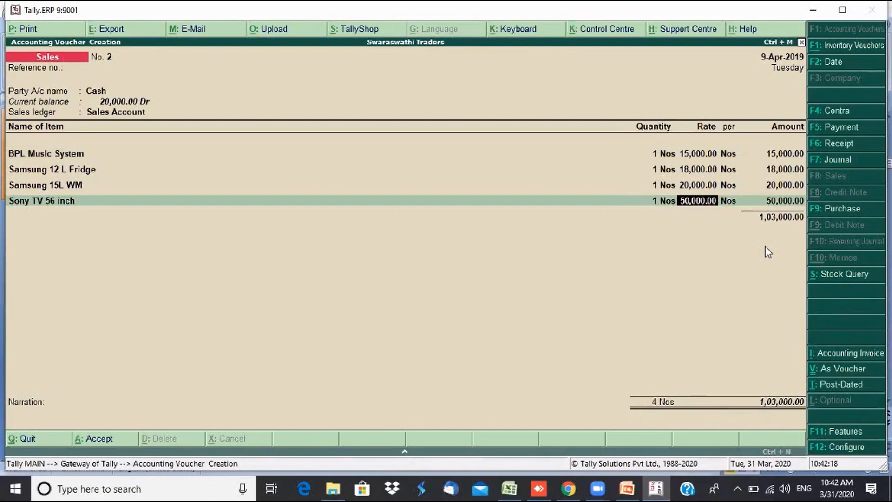
key("Return")
key("Return")
key("Return")
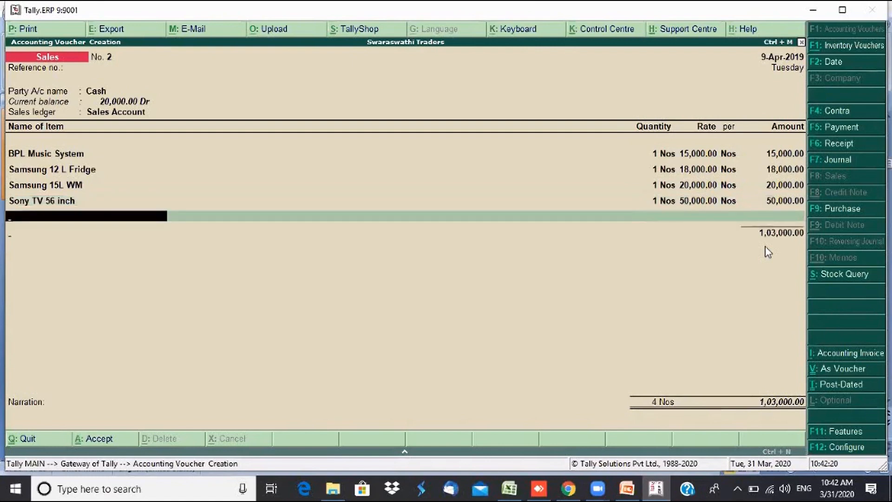
key("Return")
key("Return")
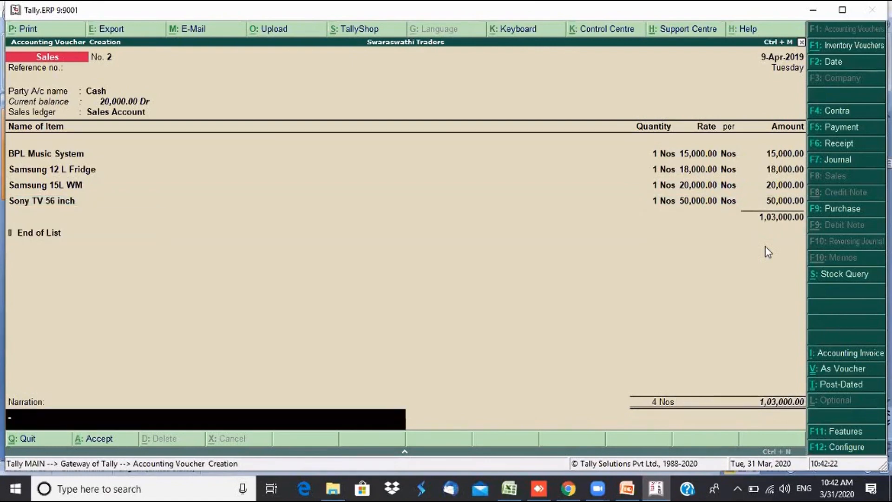
type("Being sales made")
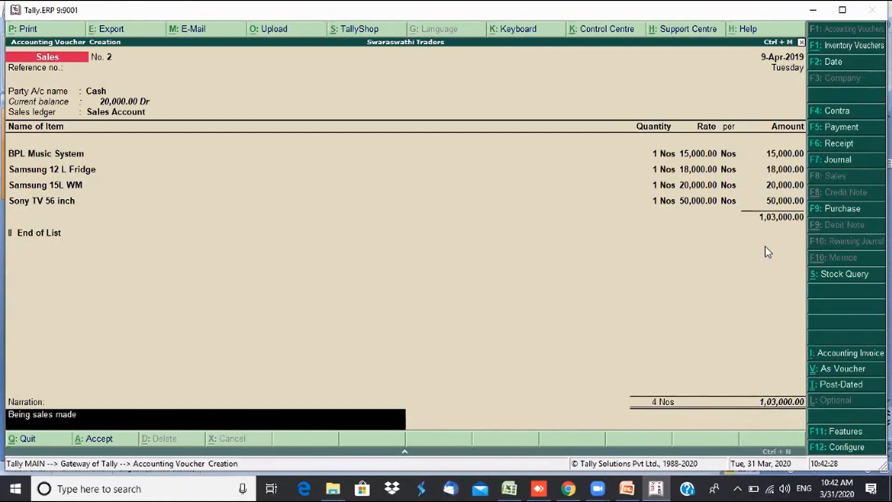
key("Return")
key("Return")
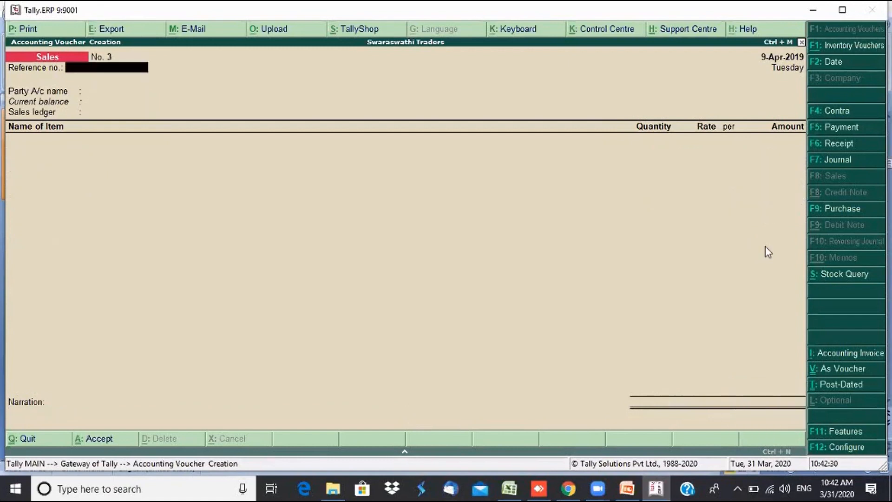
- Recall the saved sales voucher No. 2 and bring up its Voucher Printing settings
key("Page_Up")
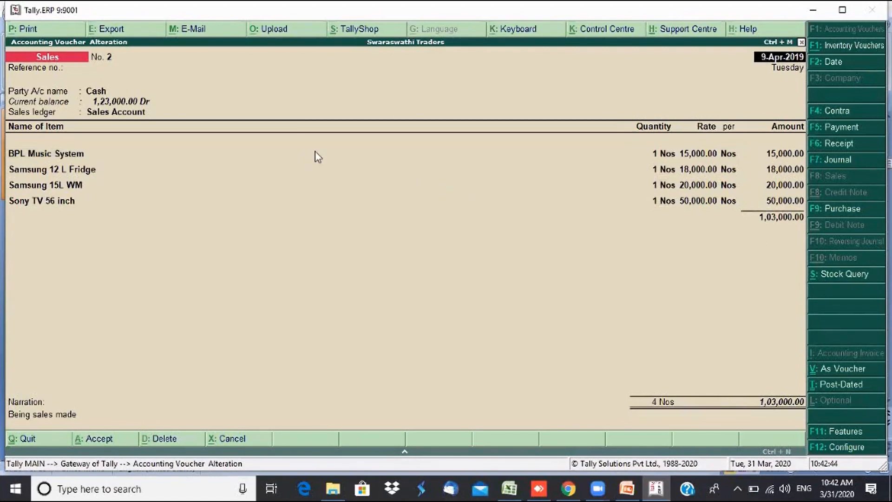
key("alt+p")
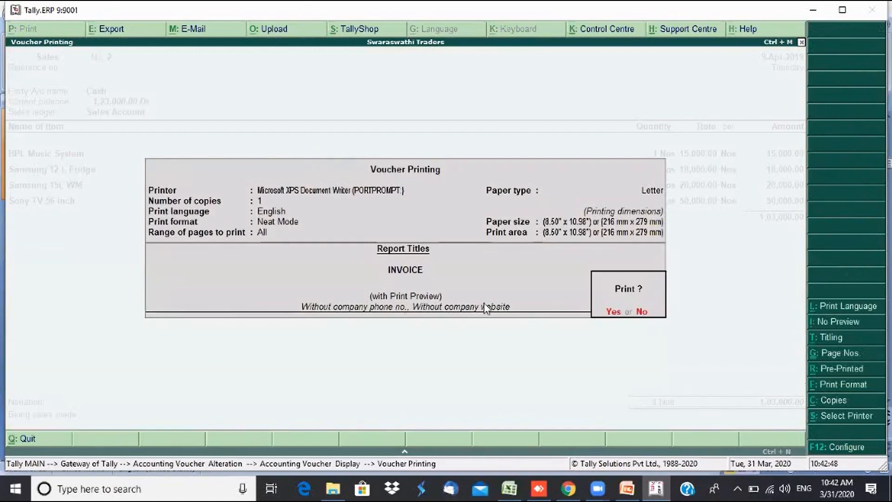
- Preview invoice No. 2 zoomed in and scroll through its four items and 1,03,000.00 total
left_click(614, 314)
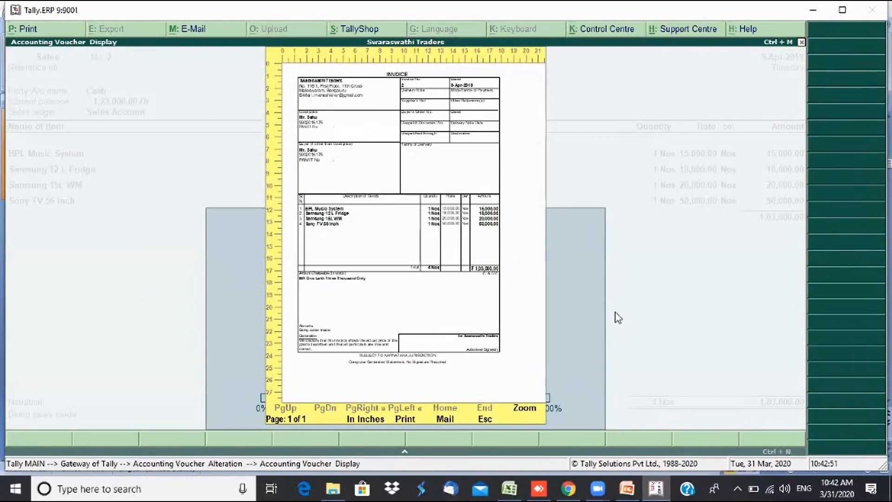
key("alt+z")
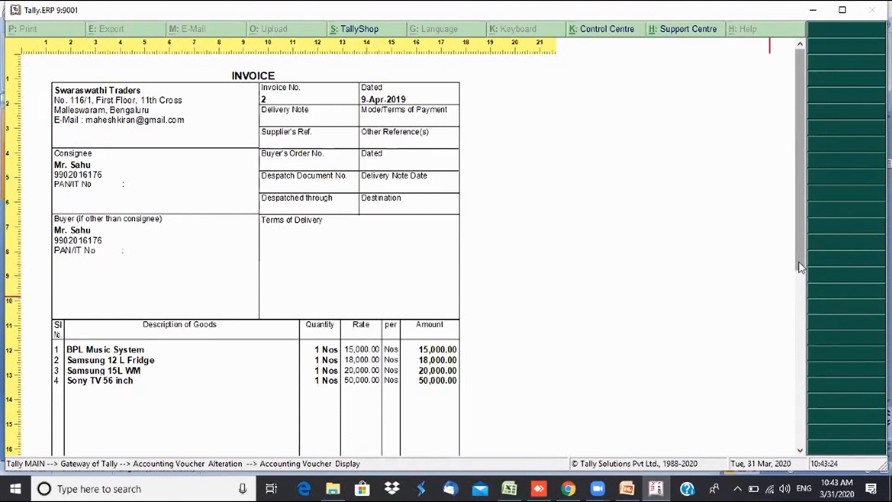
left_click_drag(800, 267, 807, 295)
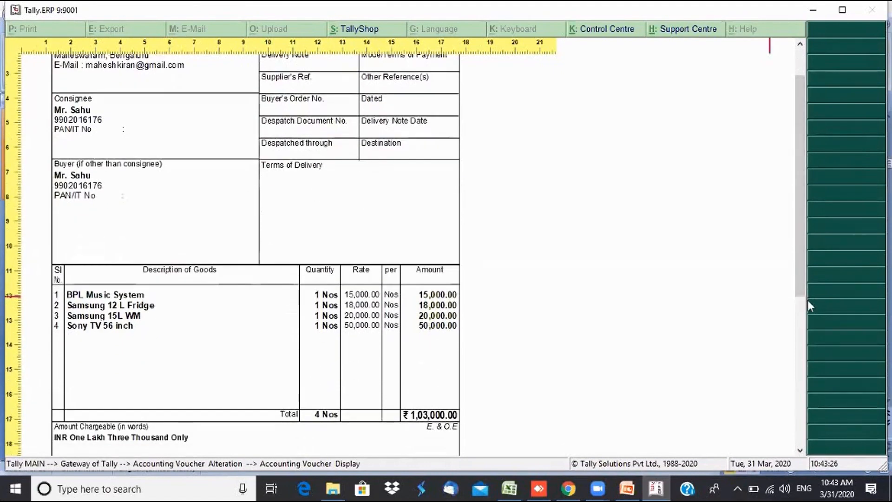
left_click_drag(795, 280, 786, 230)
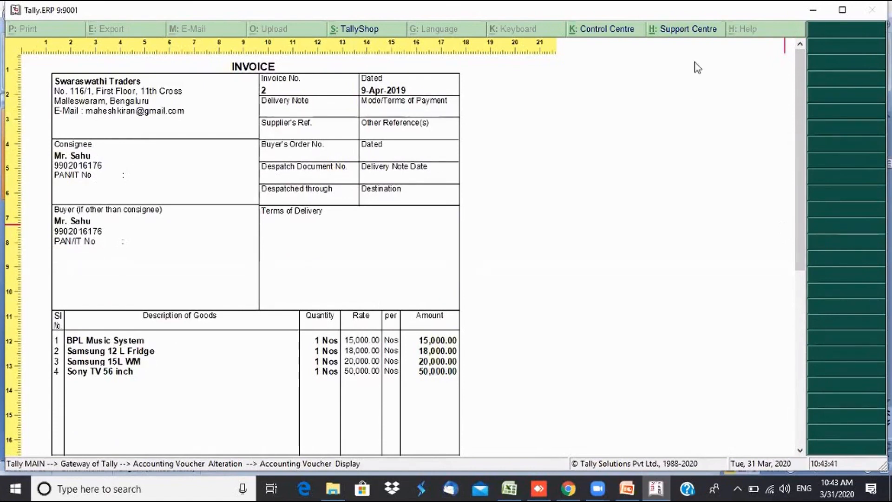
key("Escape")
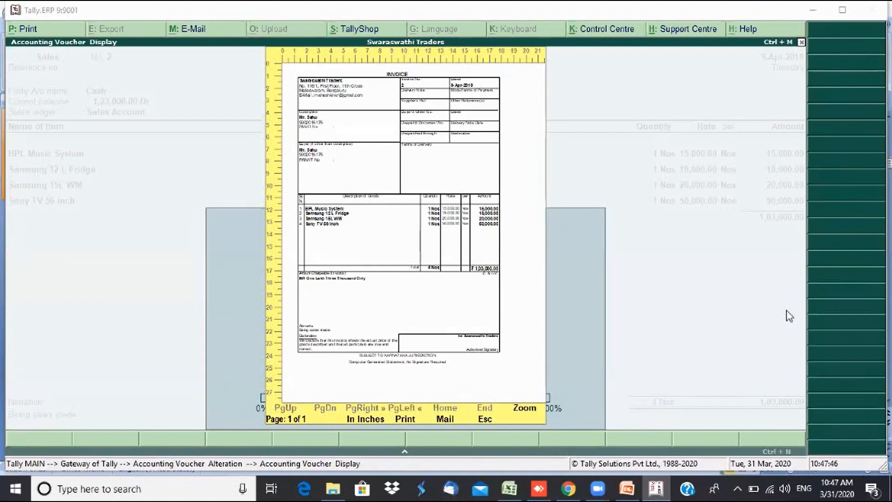
- Close the invoice preview and quit the voucher screen back to Gateway of Tally
key("Escape")
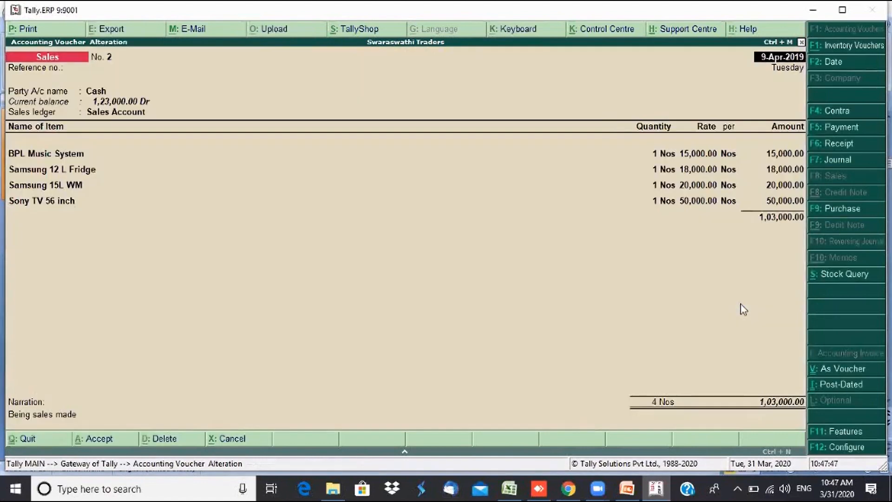
key("Escape")
key("y")
key("Escape")
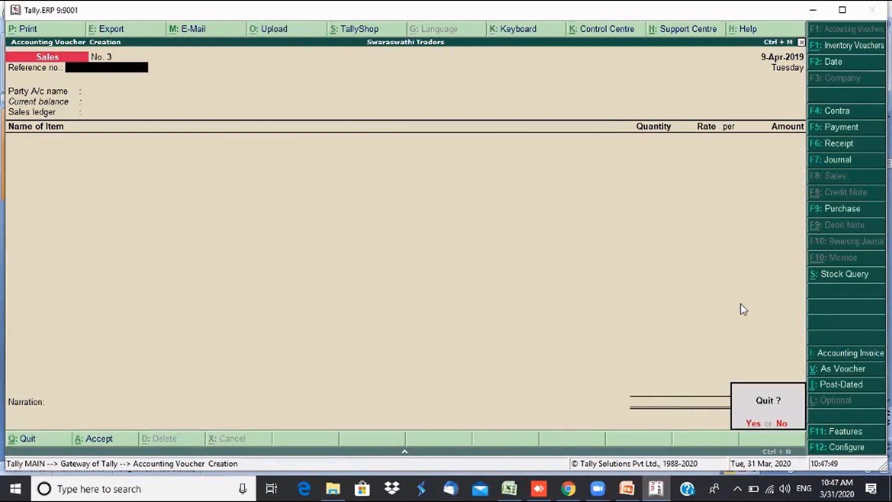
key("y")
- Open the Stock Summary in detailed view showing individual items
key("Down")
key("Down")
key("Down")
key("Down")
key("Down")
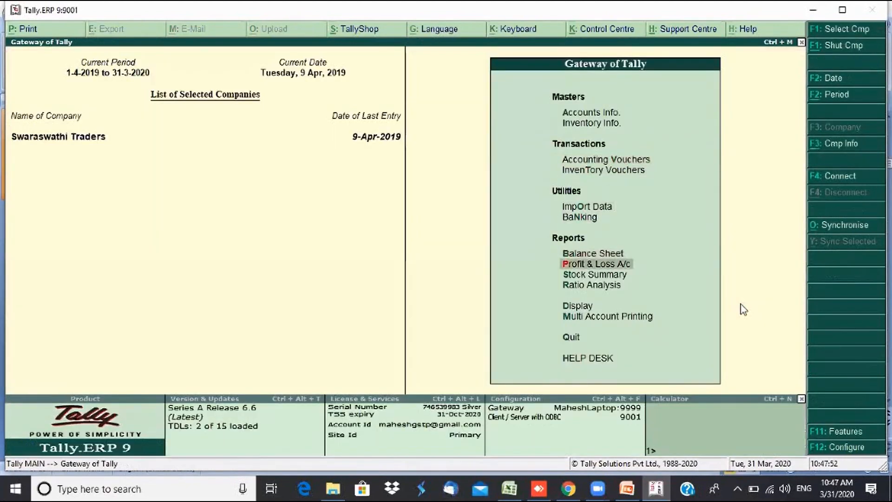
key("Down")
key("Return")
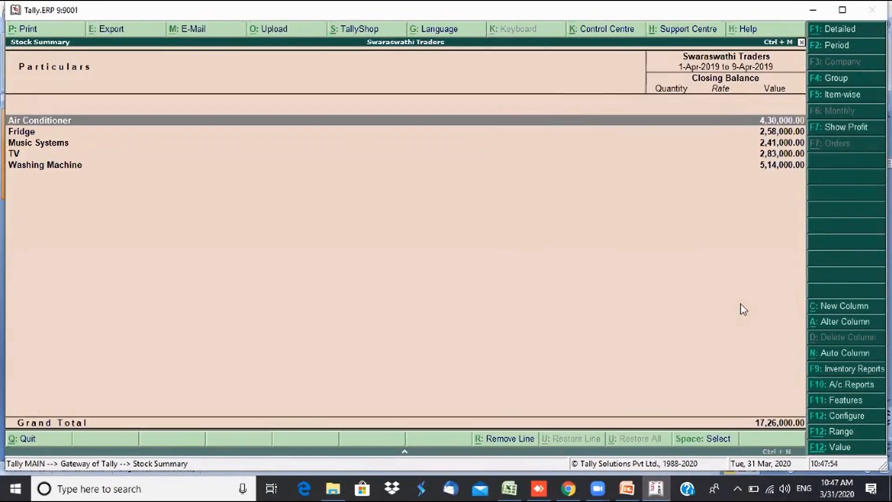
key("alt+F1")
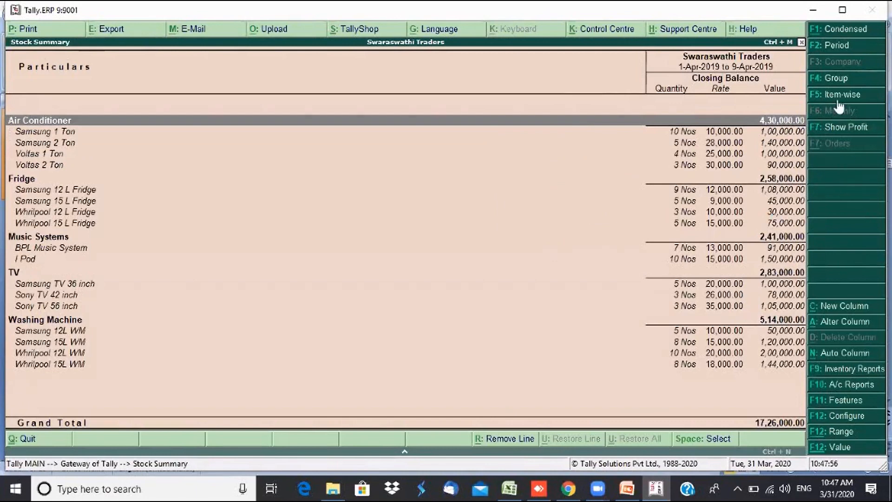
- Turn on opening balance, goods inwards and goods outwards columns in the Stock Summary
left_click(831, 416)
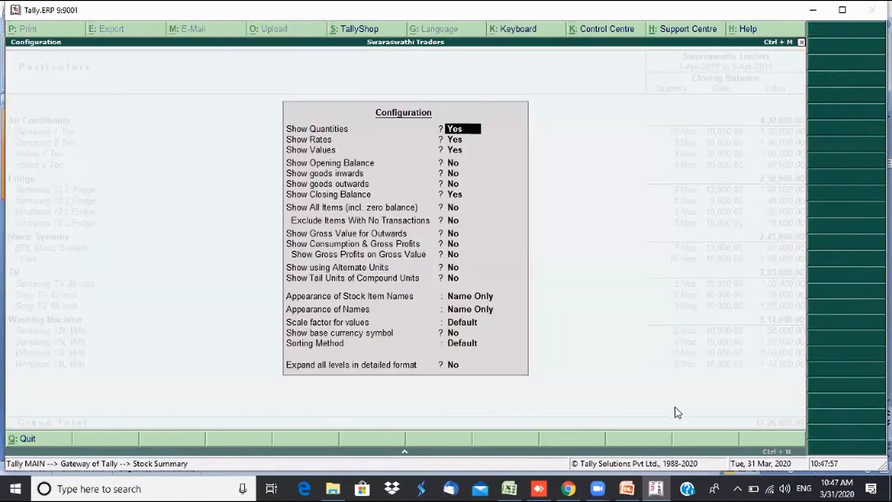
key("Return")
key("Return")
key("Return")
key("y")
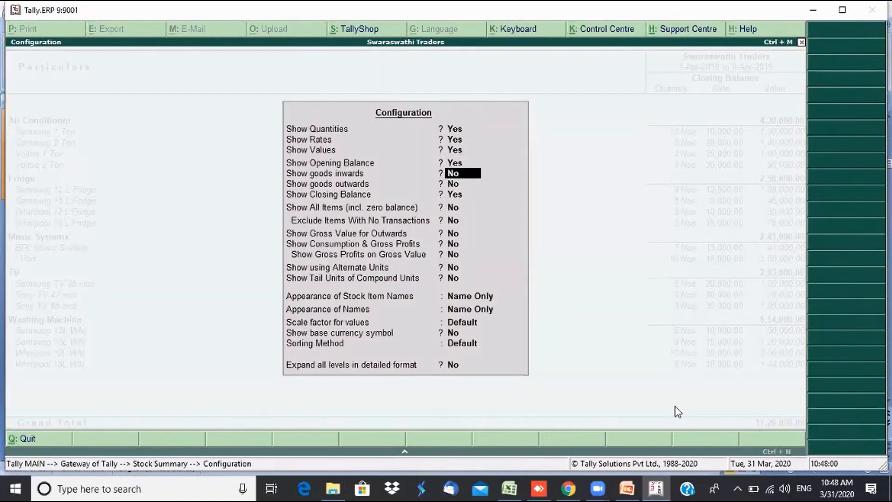
key("y")
key("y")
key("Return")
key("ctrl+a")
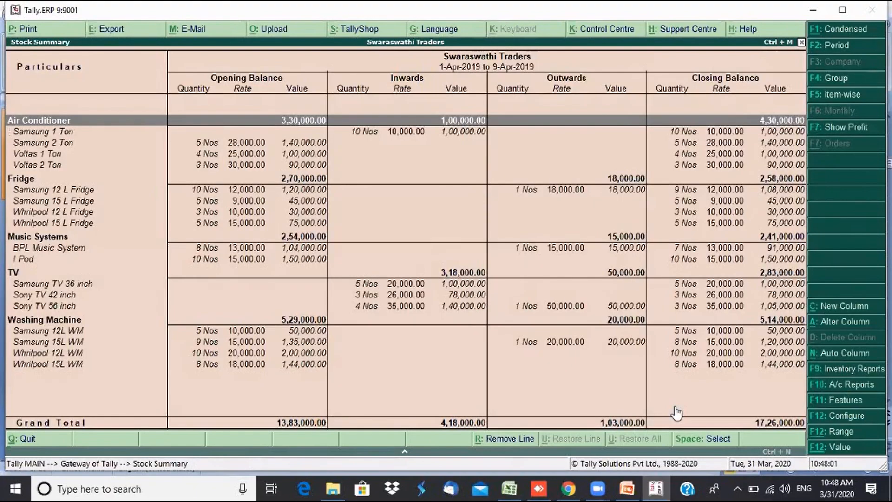
- Review the item rows such as Samsung 12 L Fridge and BPL Music System, then close the report
key("Down")
key("Down")
key("Down")
key("Down")
key("Down")
key("Down")
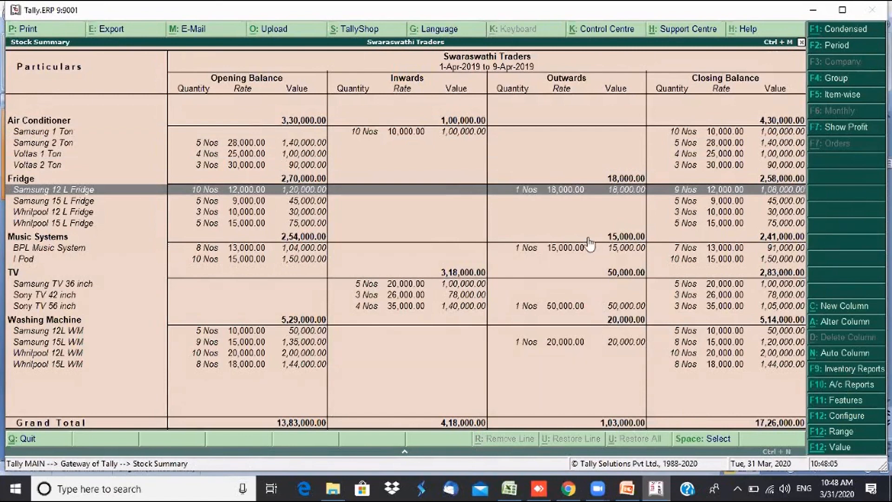
left_click(563, 252)
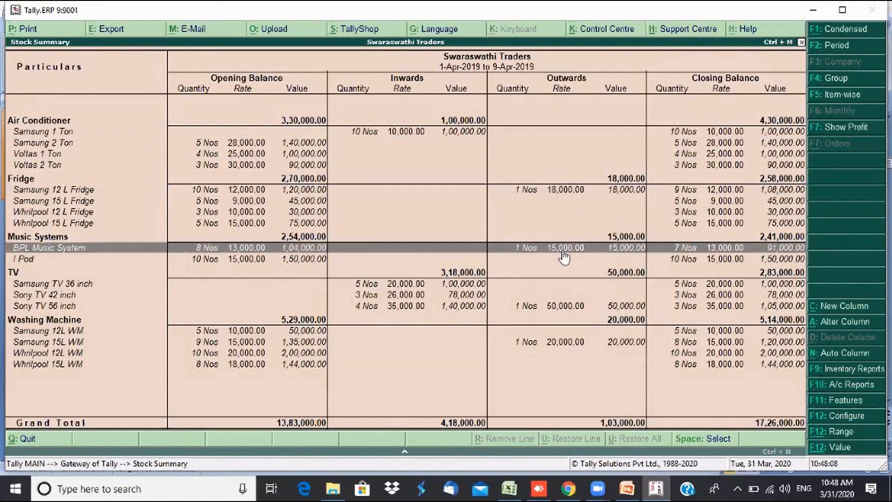
left_click(551, 318)
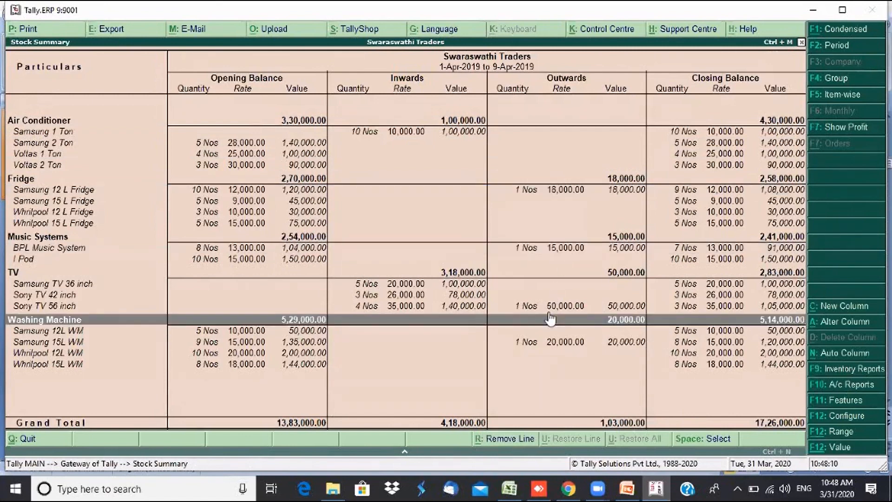
left_click(550, 305)
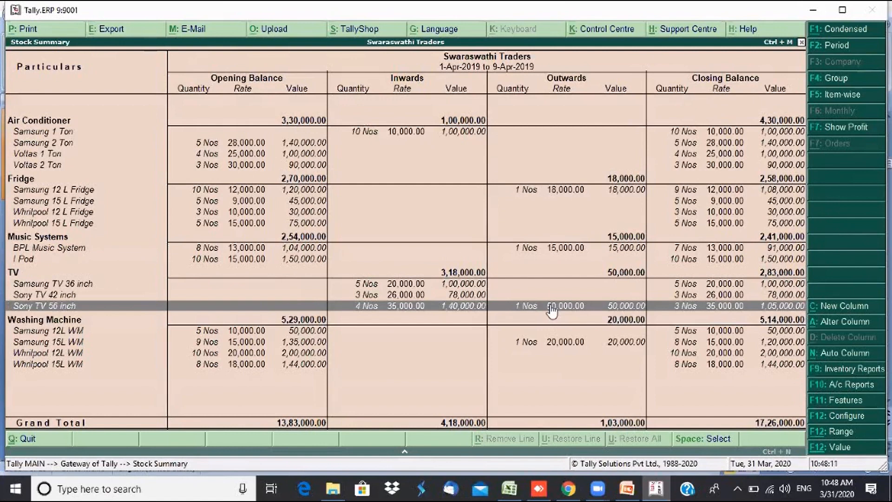
left_click(551, 344)
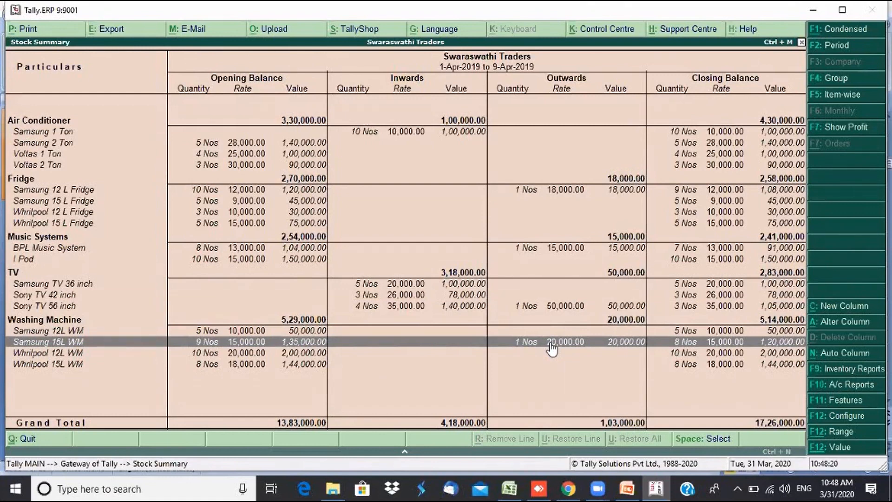
left_click(680, 191)
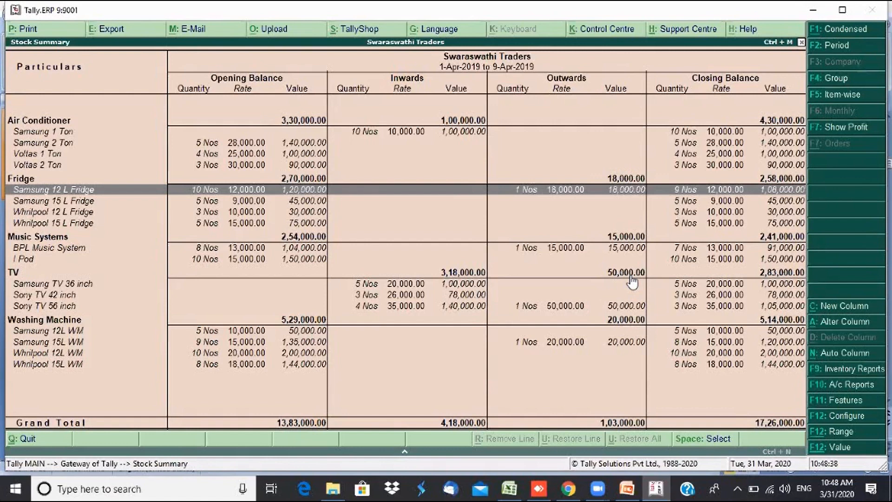
key("Down")
key("Down")
key("Down")
key("Down")
key("Down")
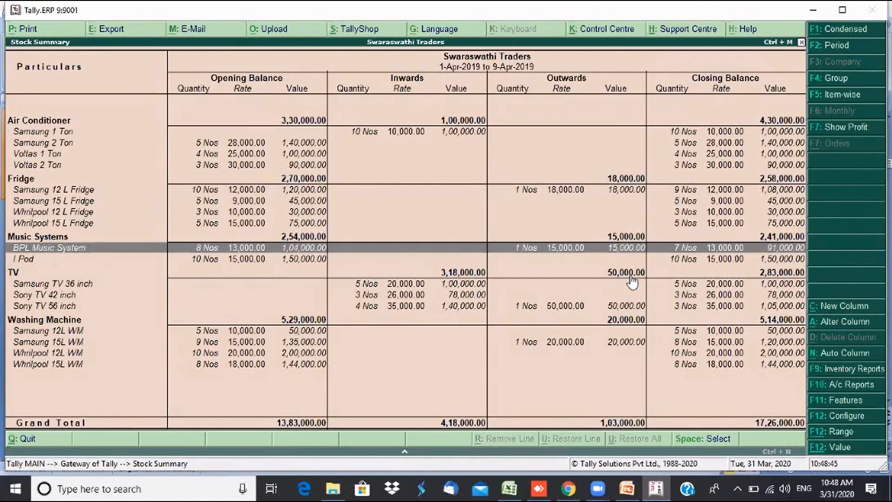
key("Down")
key("Down")
key("Down")
key("Down")
key("Down")
key("Down")
key("Down")
key("Down")
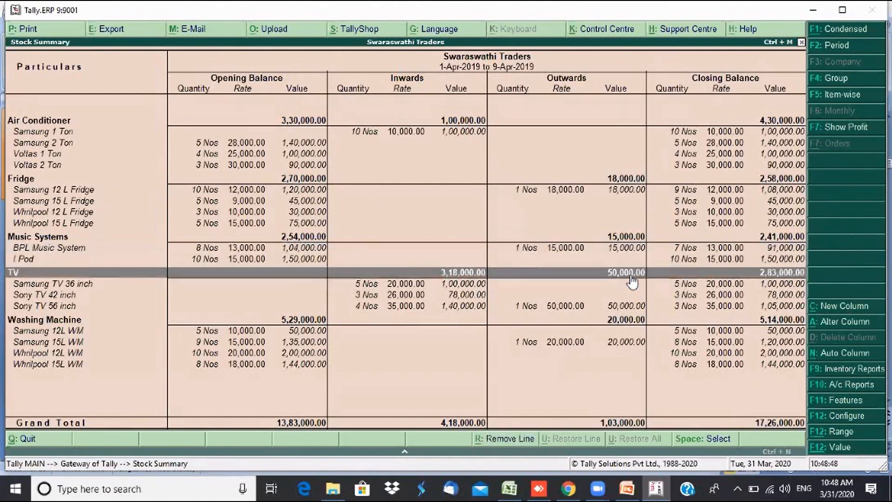
key("Up")
key("Up")
key("Up")
key("Up")
key("Up")
key("Up")
key("Up")
key("Up")
key("Up")
key("Up")
key("Up")
key("Up")
key("Up")
key("Up")
key("Up")
key("Up")
key("Up")
key("Up")
key("Up")
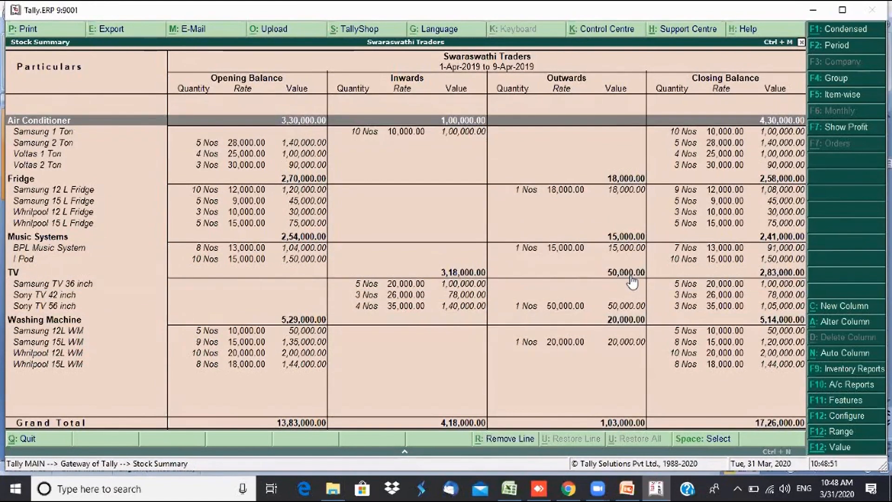
key("Escape")
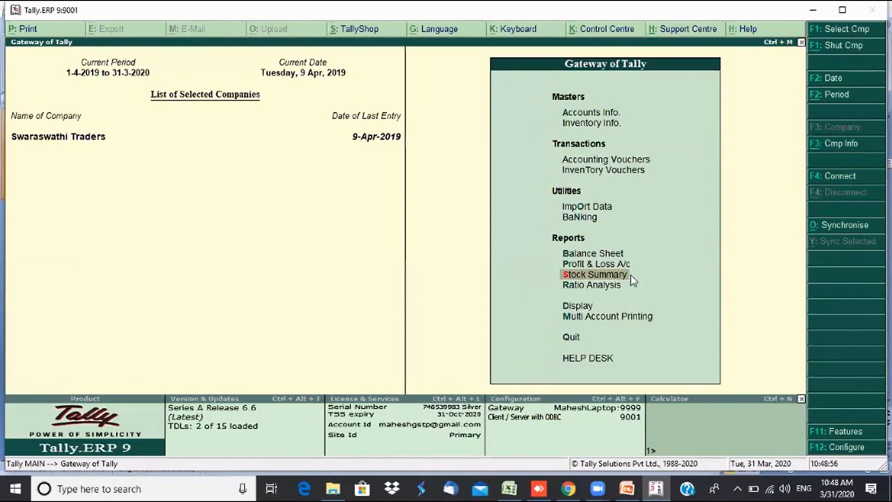
- Review the sales voucher in the Day Book without changes, then return to the reports
key("d")
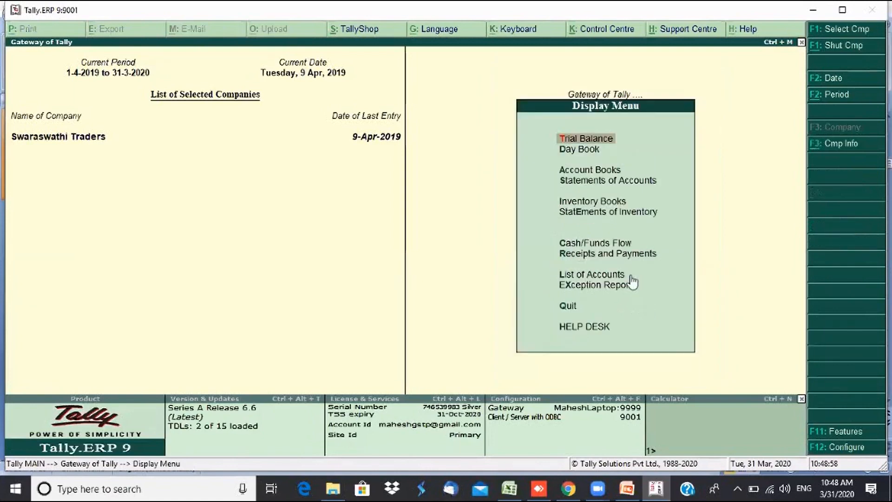
key("y")
key("Return")
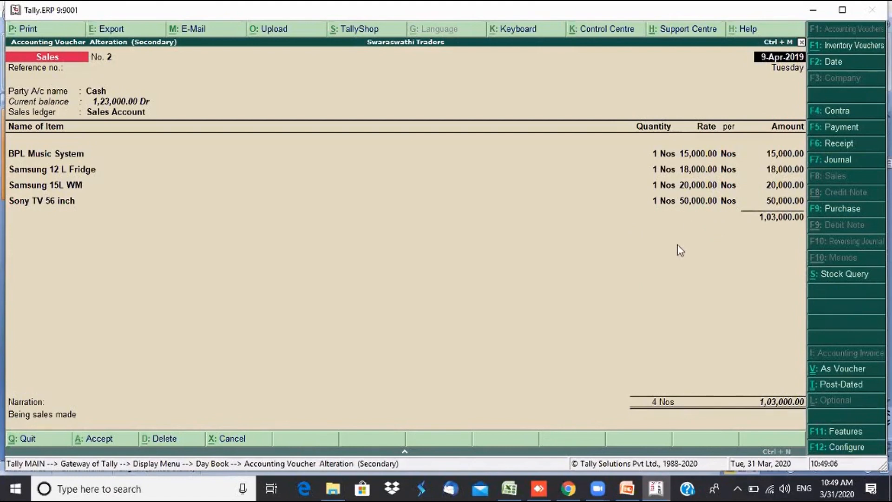
key("Escape")
key("Return")
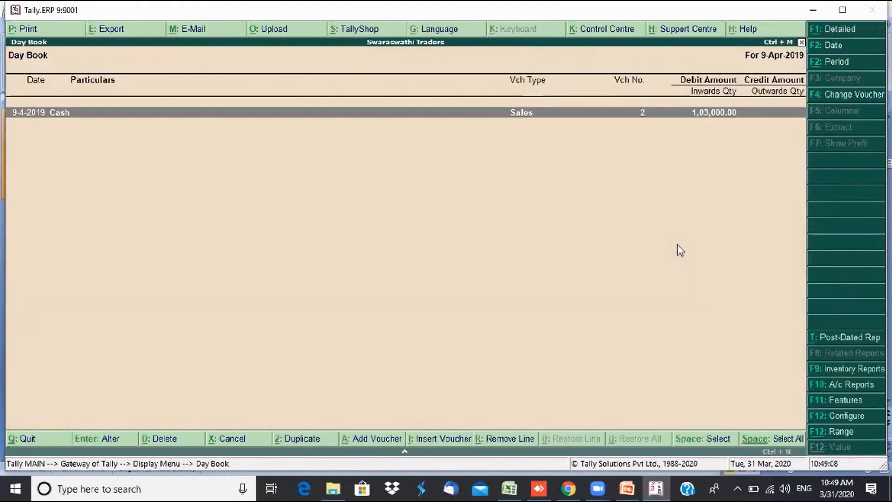
key("Escape")
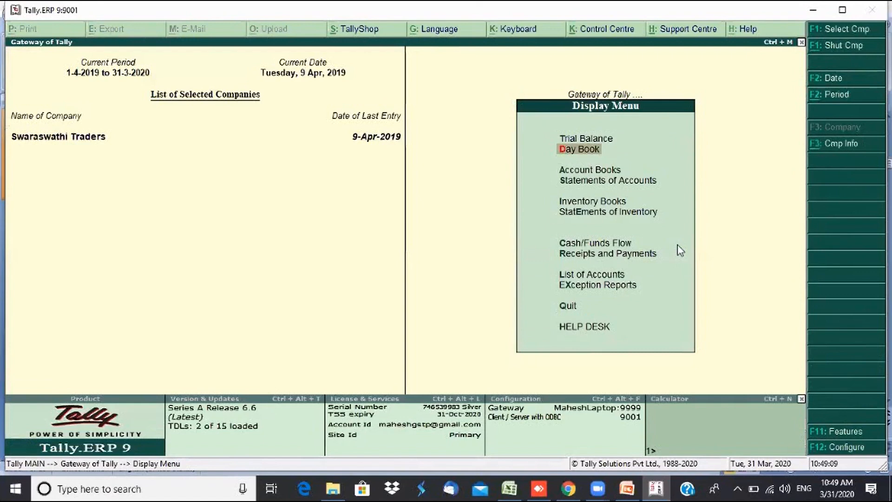
- Open the Sales Register under account books and drill into April's sales vouchers
key("Down")
key("Return")
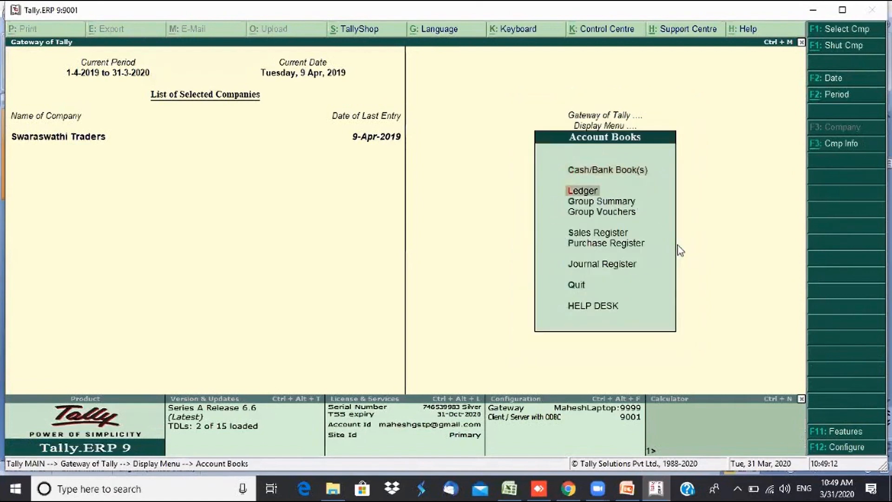
key("Down")
key("Down")
key("Down")
key("Return")
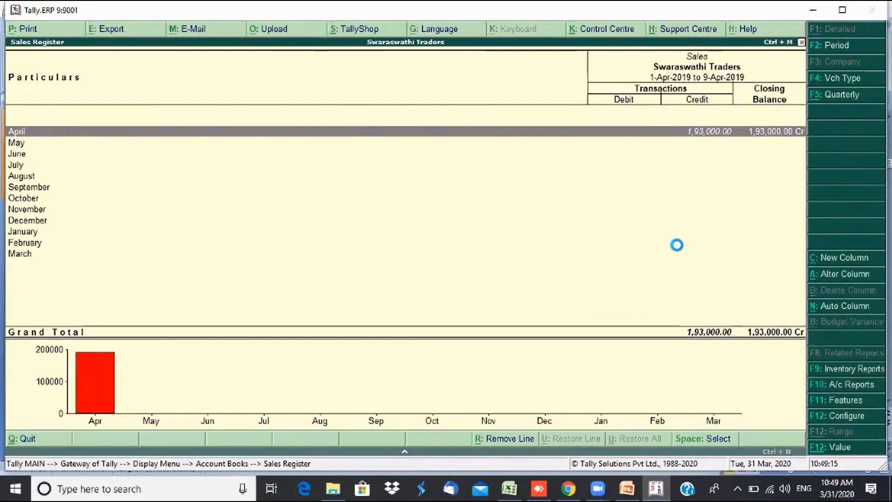
key("Return")
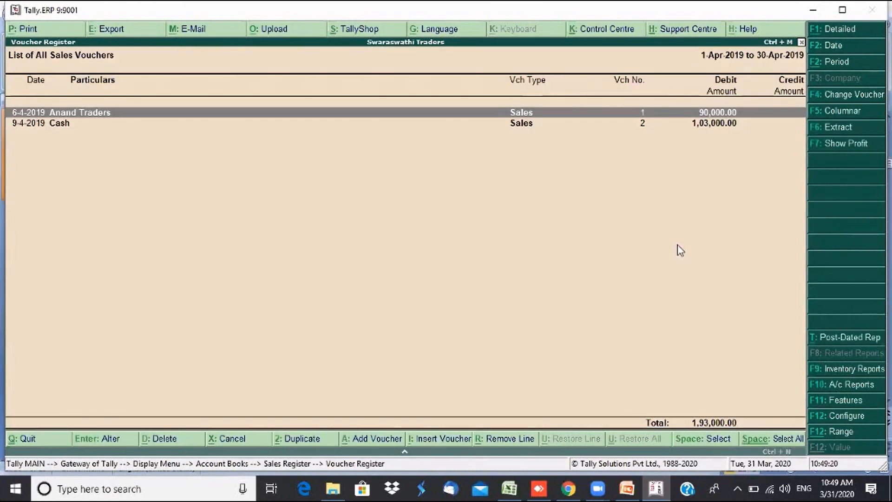
- Show gross profit per voucher and compare the Anand Traders and Cash sales vouchers
left_click(838, 148)
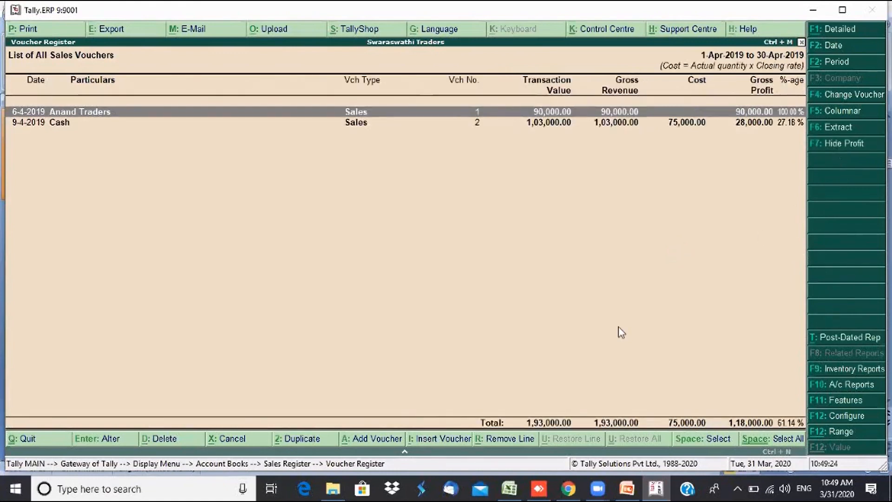
key("Down")
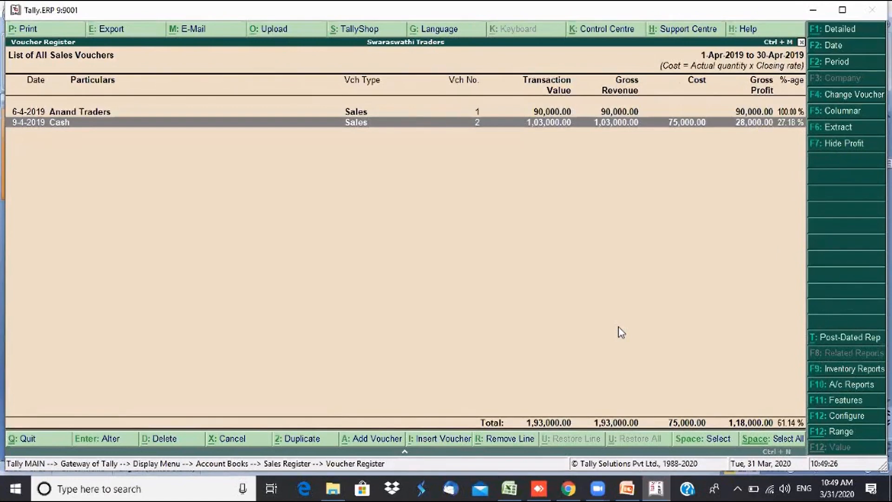
key("Up")
key("Down")
key("Up")
key("Down")
key("Up")
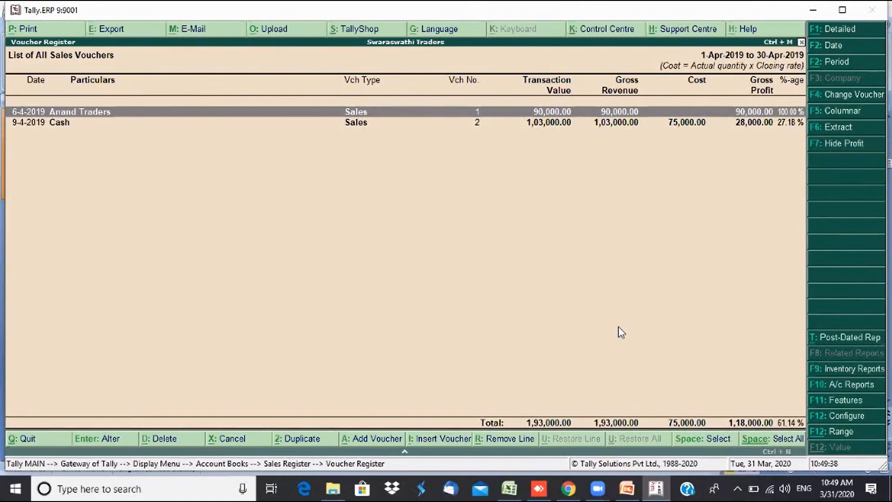
key("Down")
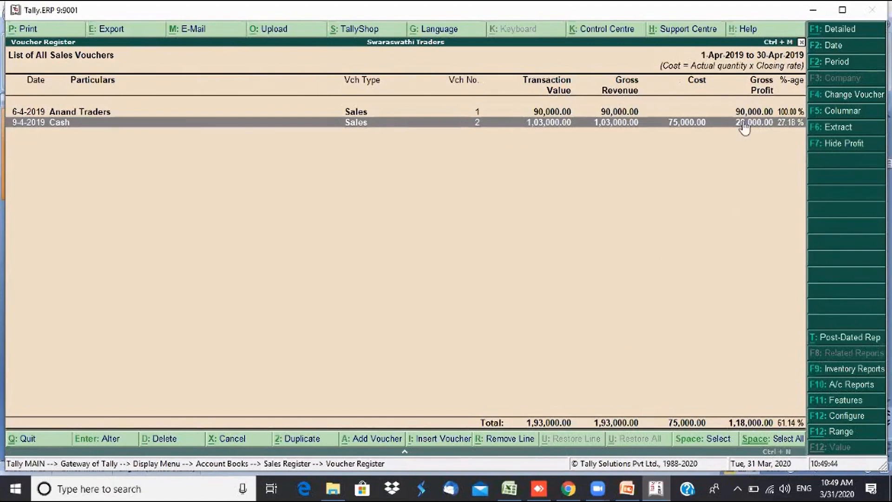
- Hide the profit columns and return to the Gateway of Tally
left_click(863, 145)
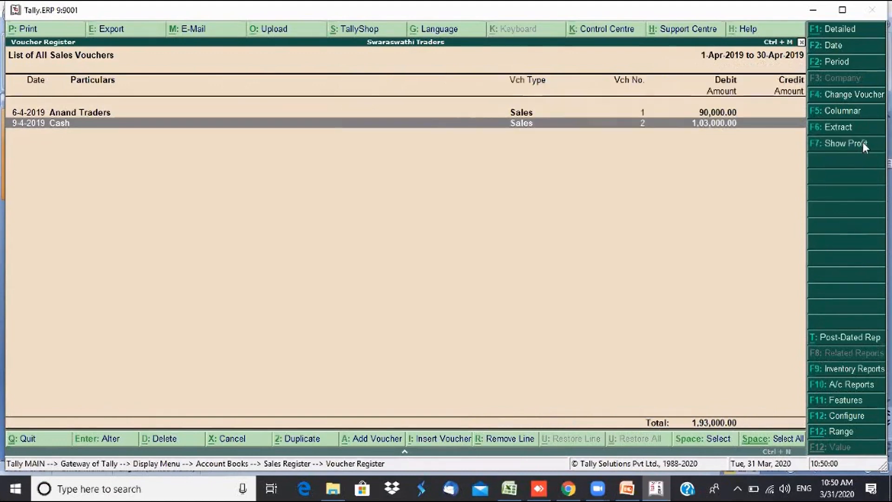
key("Escape")
key("Escape")
key("Escape")
key("Escape")
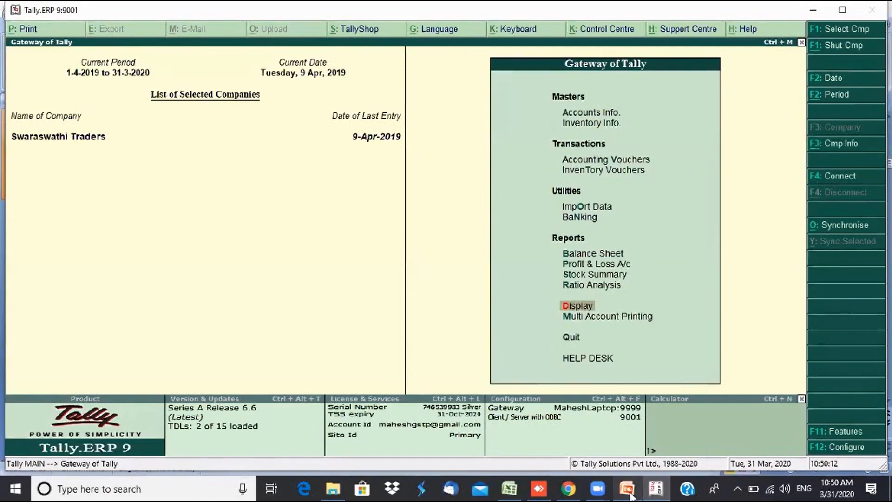
mouse_move(627, 488)
left_click(629, 453)
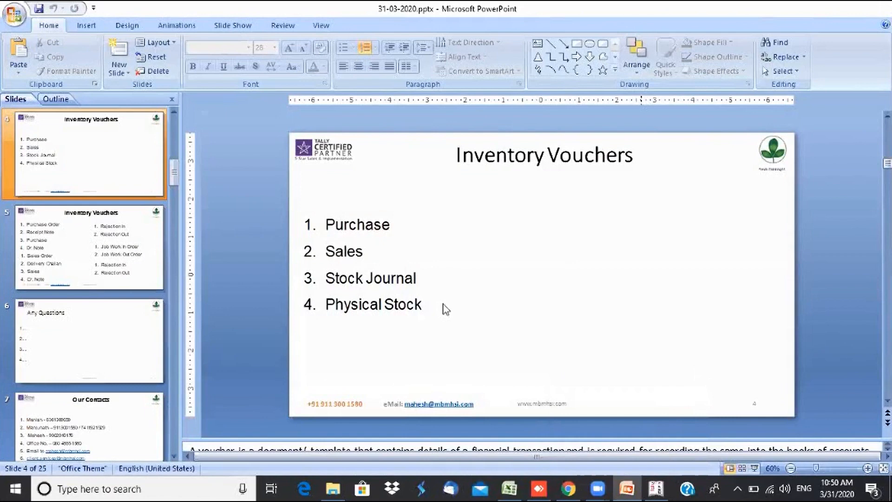
left_click(414, 278)
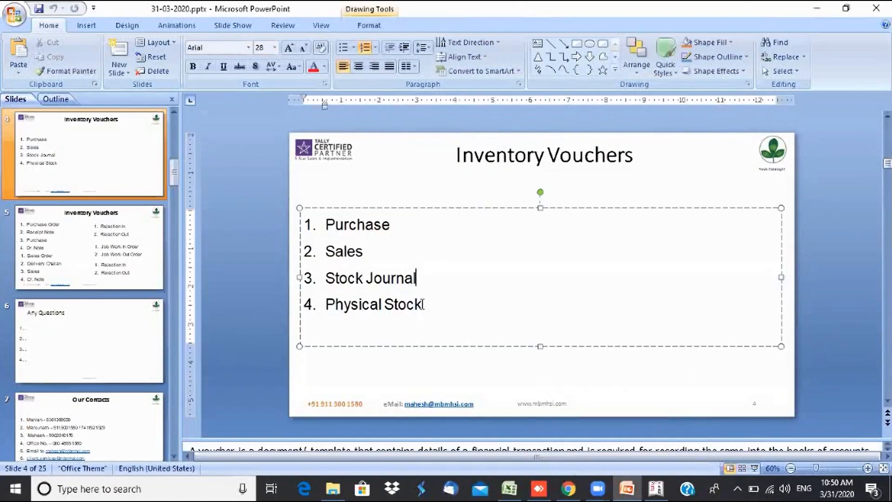
left_click(421, 305)
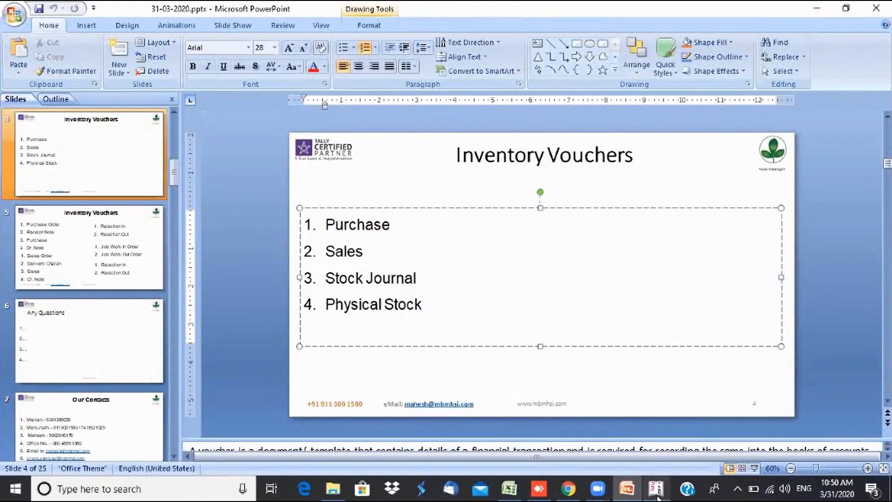
mouse_move(657, 497)
left_click(634, 428)
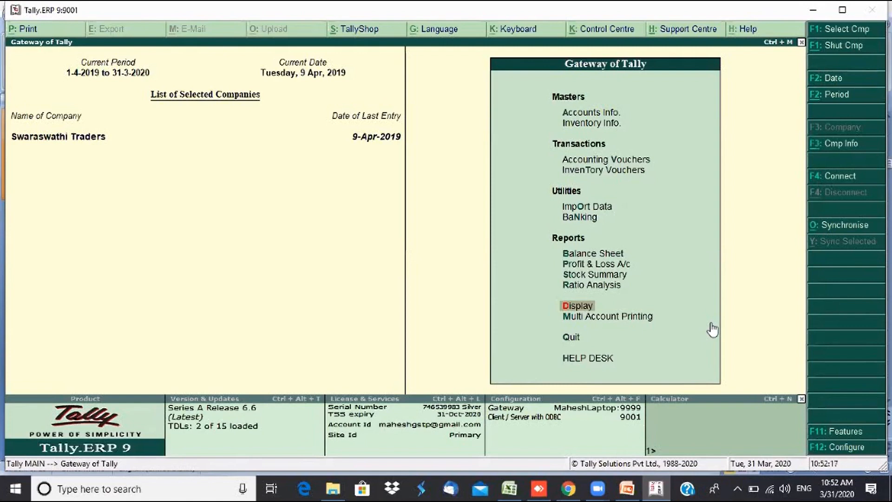
key("s")
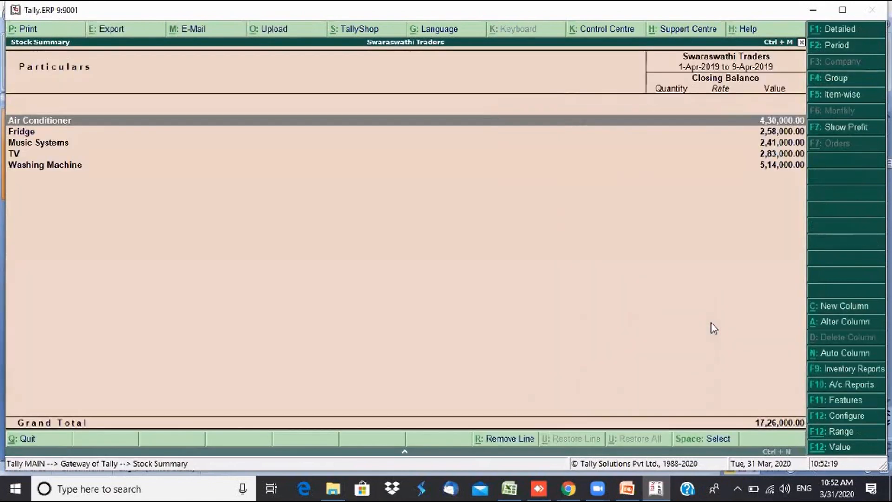
key("alt+F1")
key("Down")
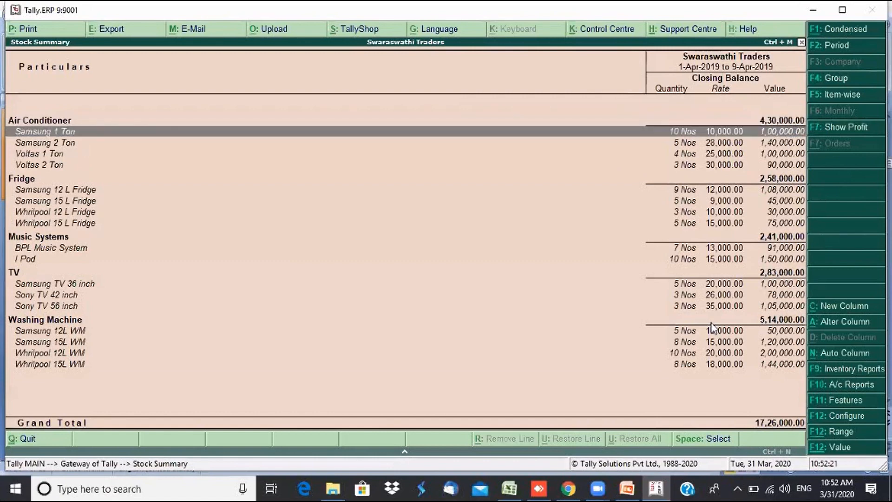
key("Down")
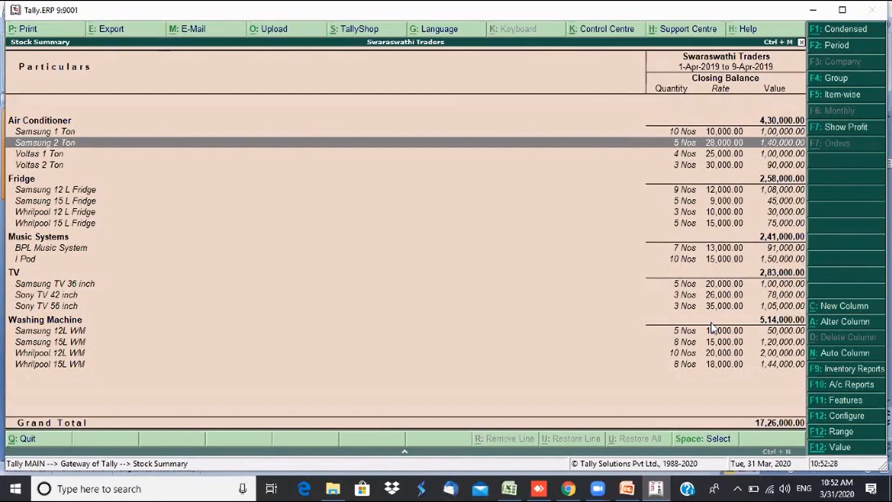
key("Up")
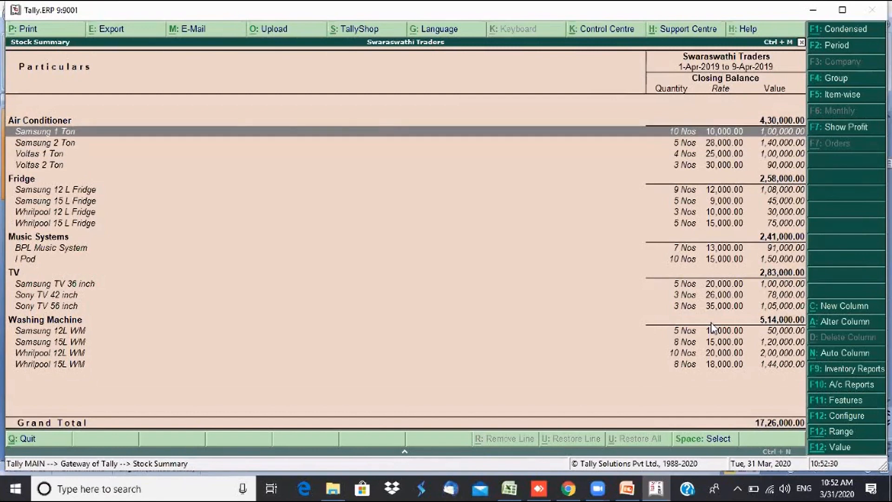
key("Down")
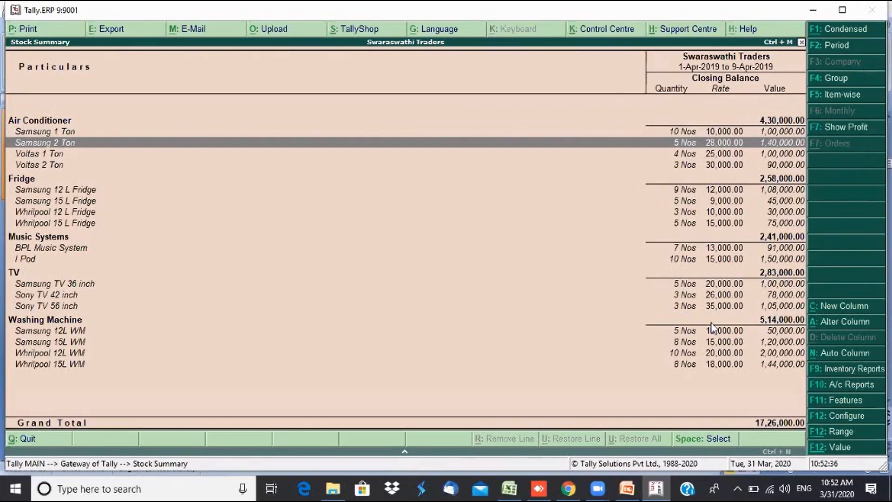
key("Up")
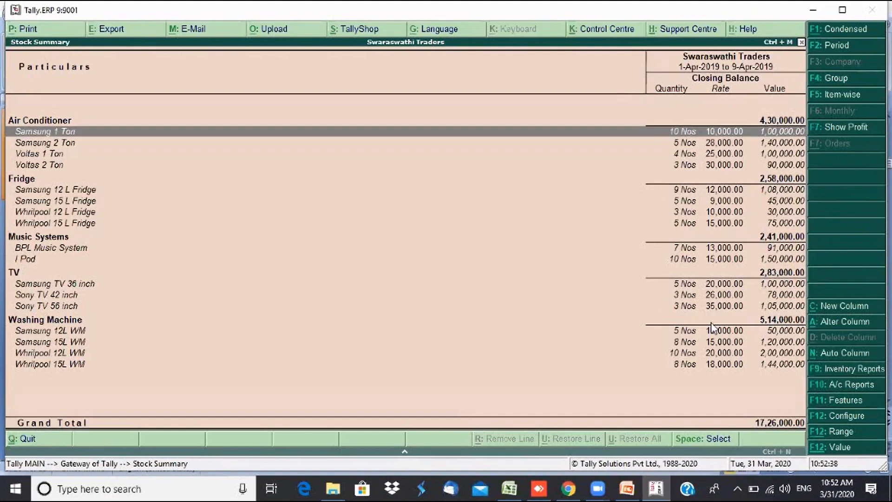
key("Down")
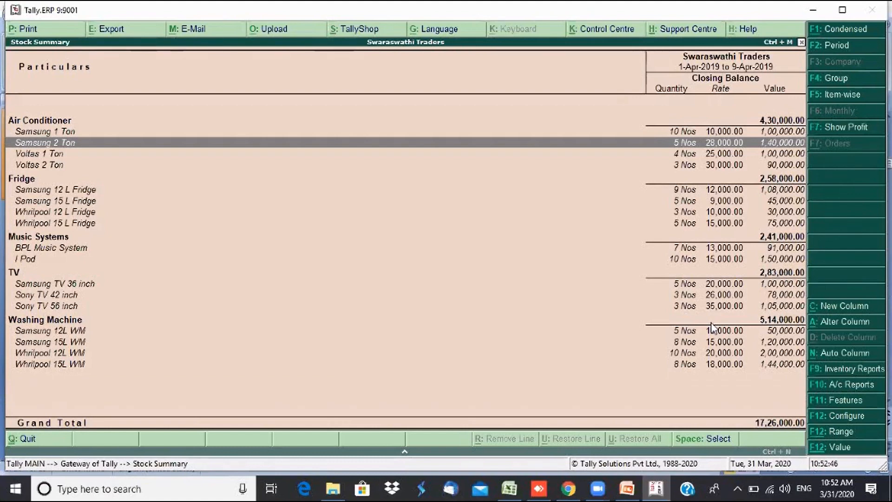
key("Up")
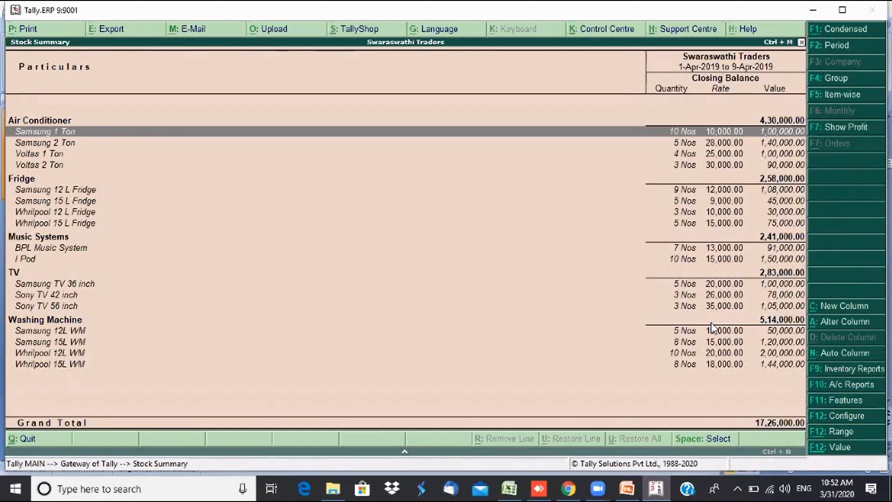
key("Down")
key("Up")
key("Down")
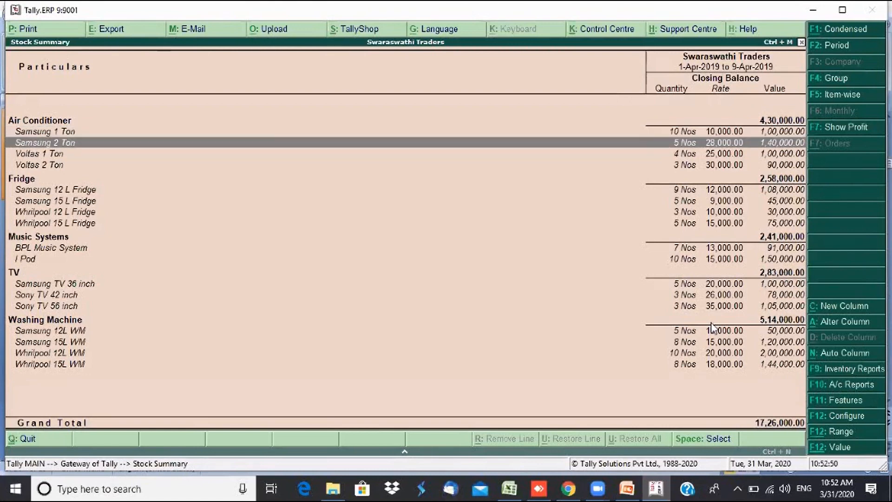
key("Up")
key("Down")
key("Up")
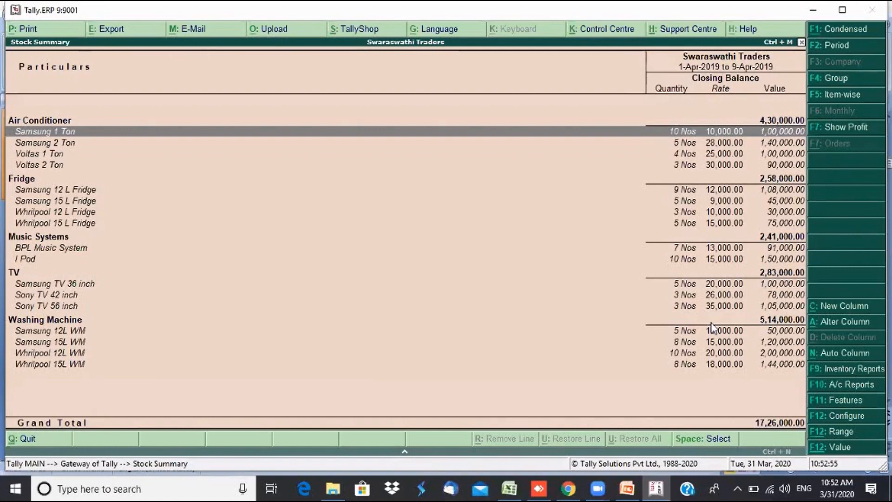
key("Escape")
key("Up")
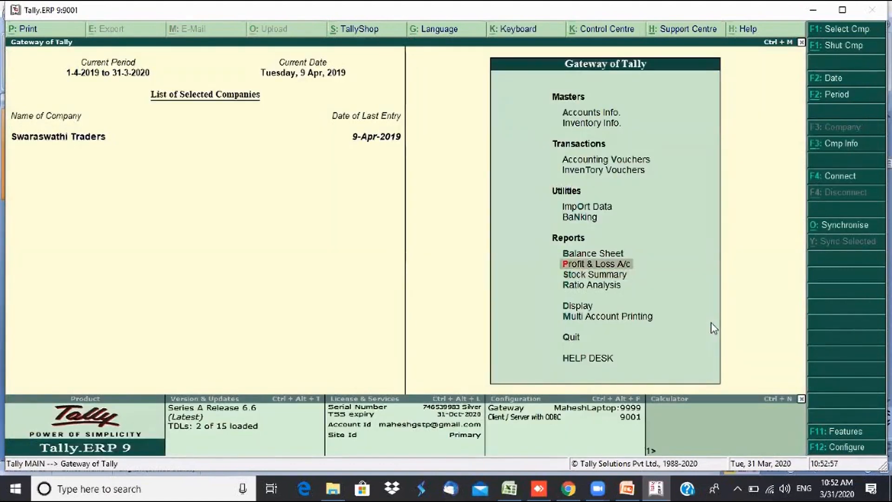
- Start a Stock Journal consuming 3 Nos of Samsung 2 Ton at 28,000 as the source
key("Up")
key("Up")
key("Up")
key("Up")
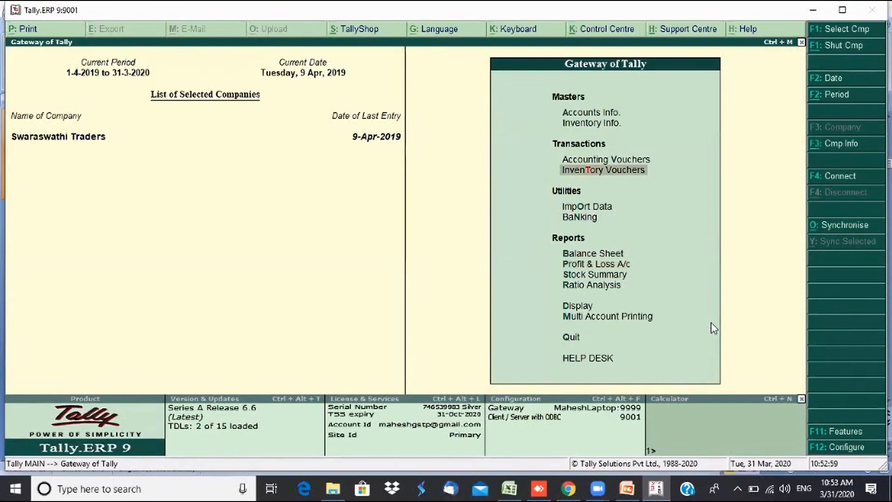
key("Return")
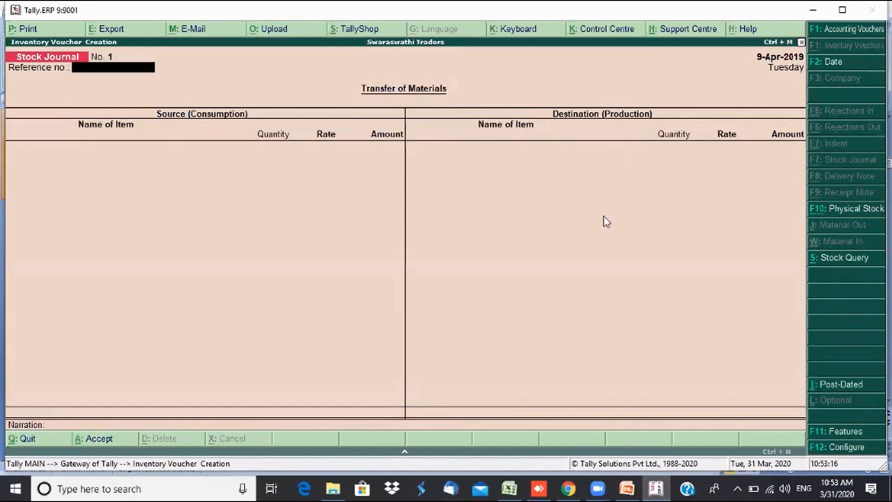
key("Return")
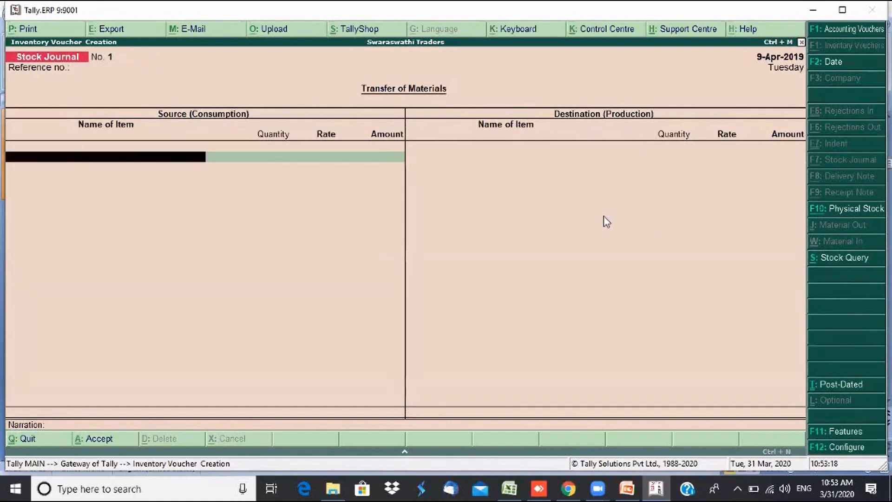
type("Sam")
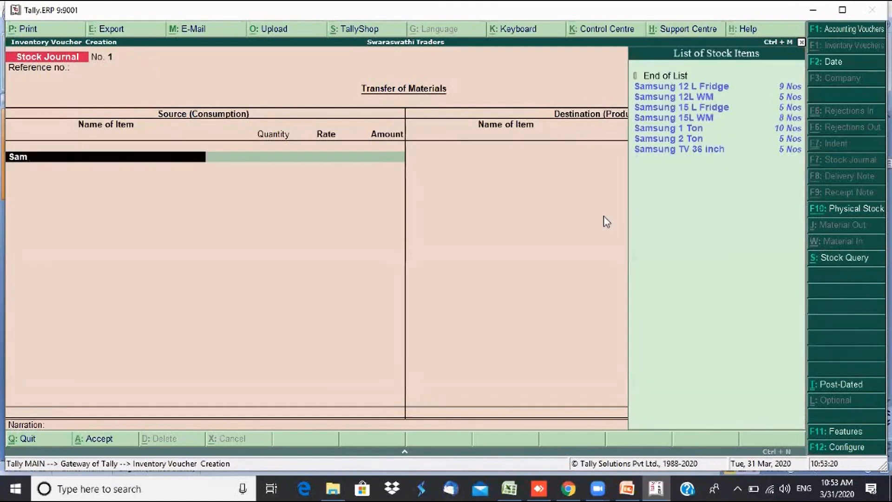
key("Down")
key("Down")
key("Down")
key("Down")
key("Down")
key("Down")
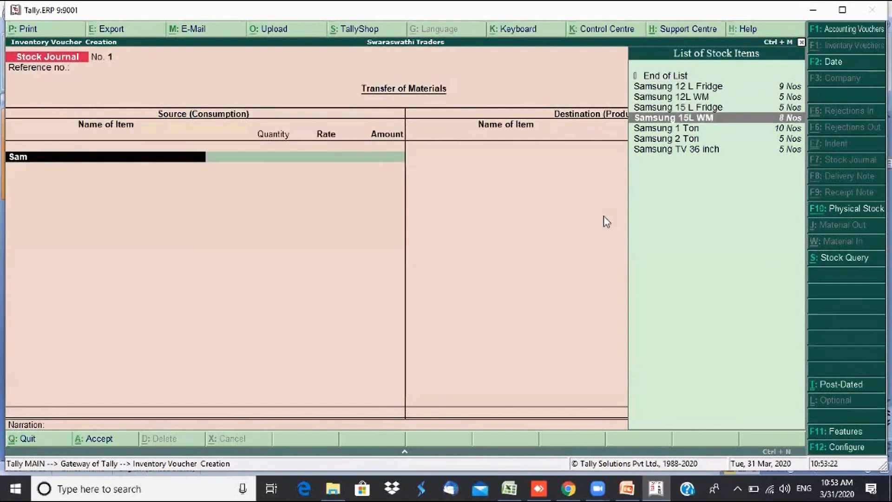
key("Return")
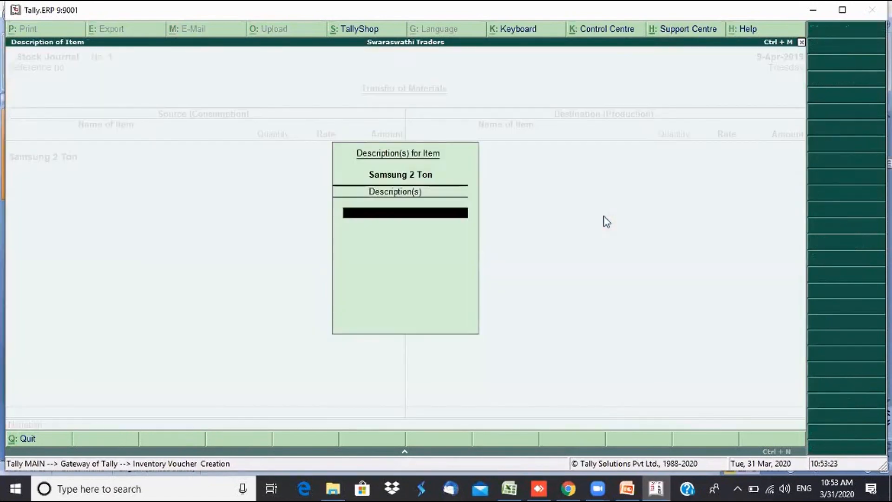
key("Return")
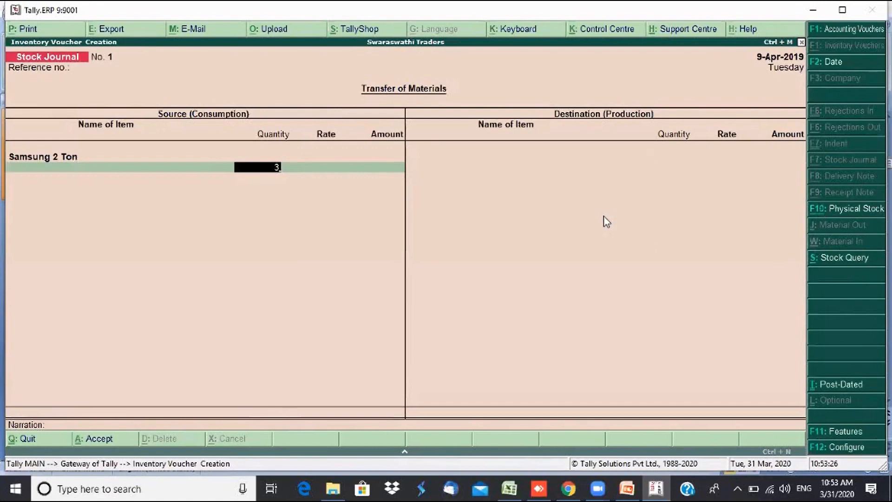
key("Return")
key("Return")
key("Return")
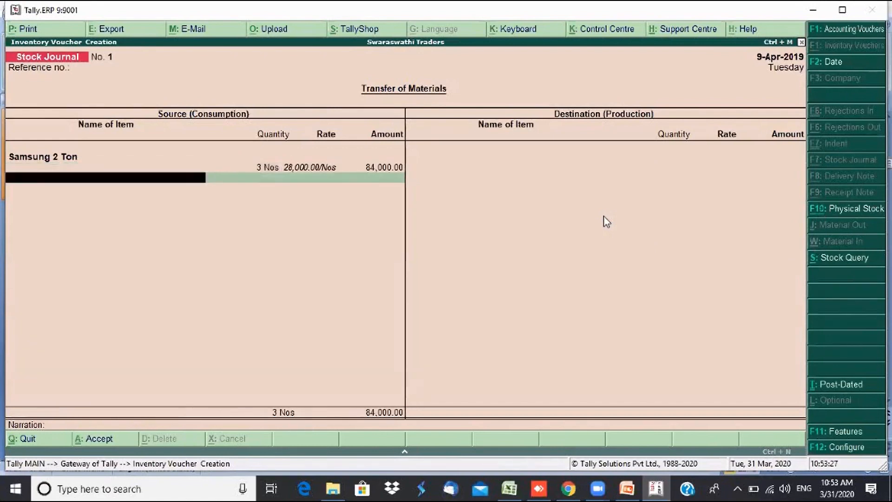
key("Return")
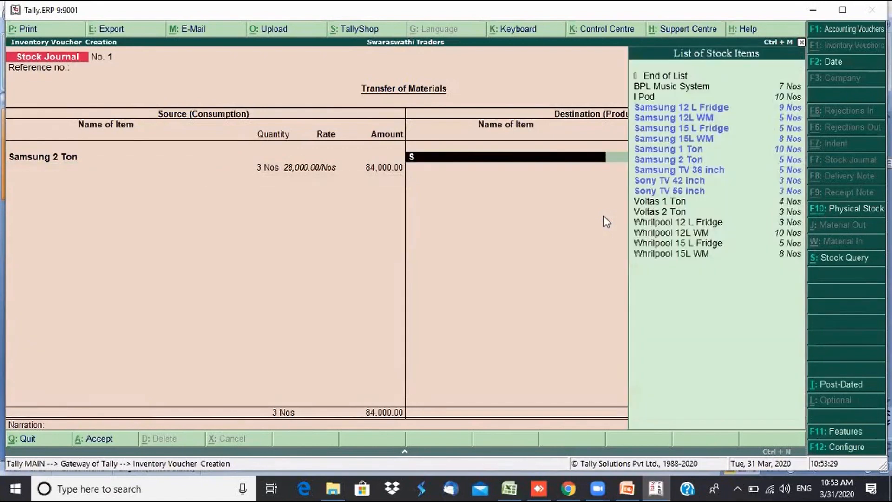
- Add a destination line of 6 Nos Samsung 1 Ton at a rate of 10,000.00
type("Sam")
key("Up")
key("Up")
key("Up")
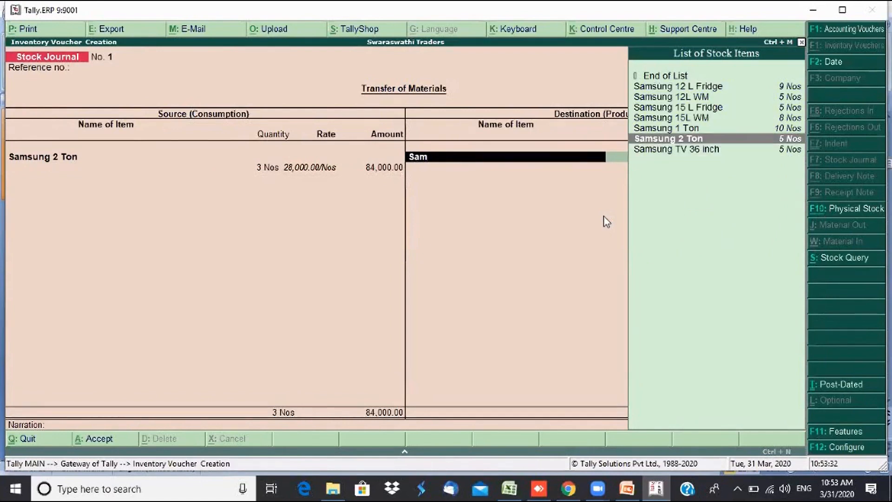
key("Return")
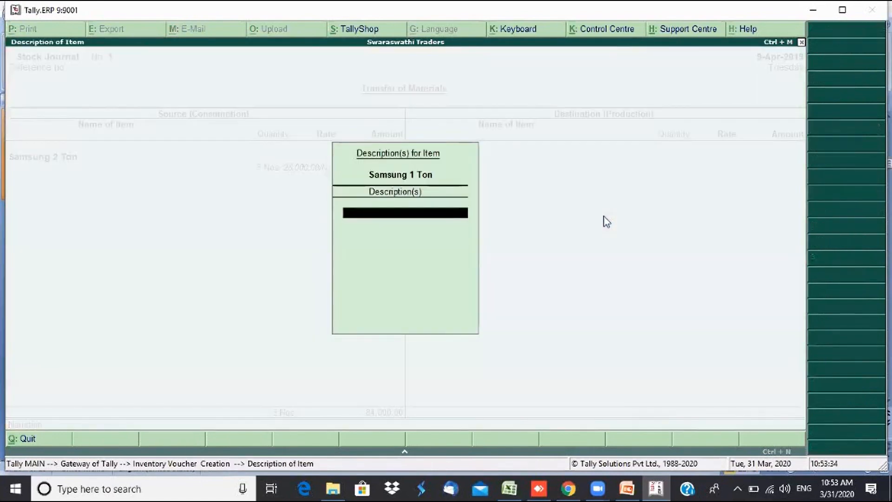
key("Return")
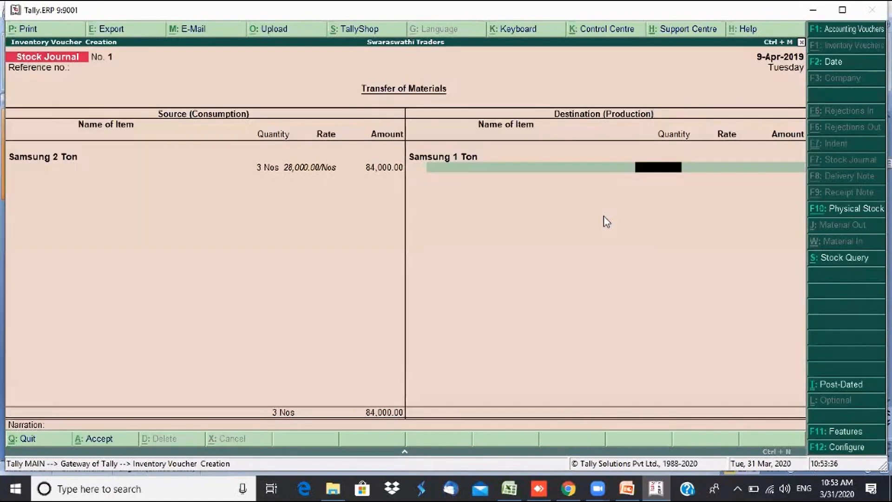
type("6")
key("Return")
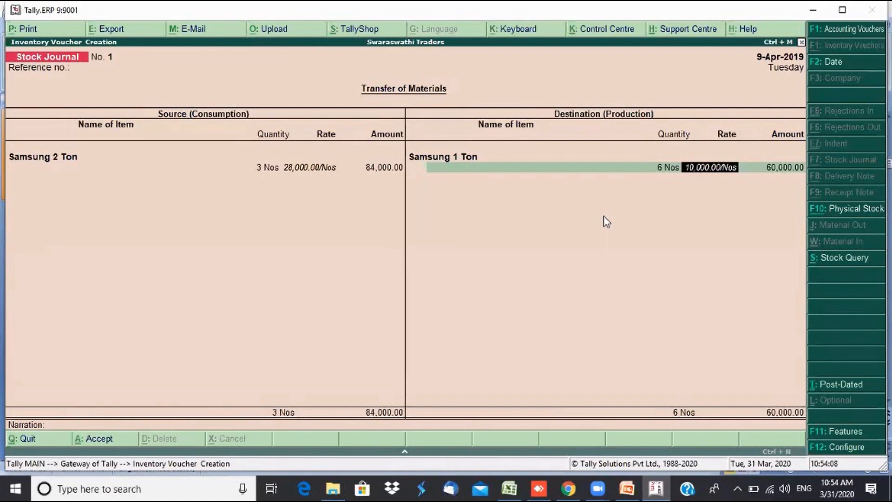
key("Return")
key("Return")
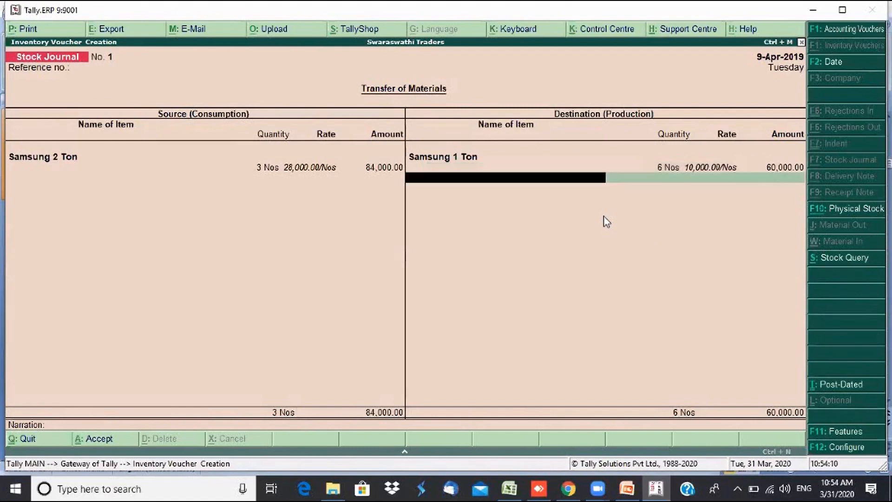
- Add the narration 'Being items reassembled' and save the stock journal
key("Return")
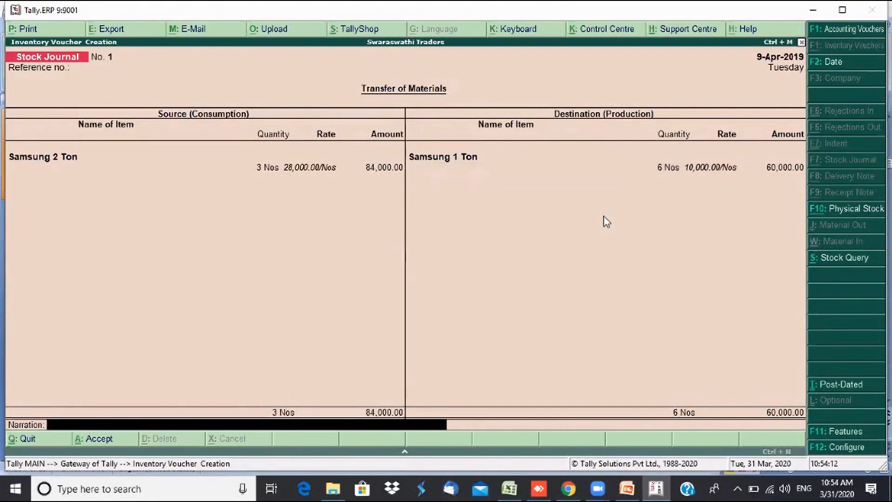
type("Being ite")
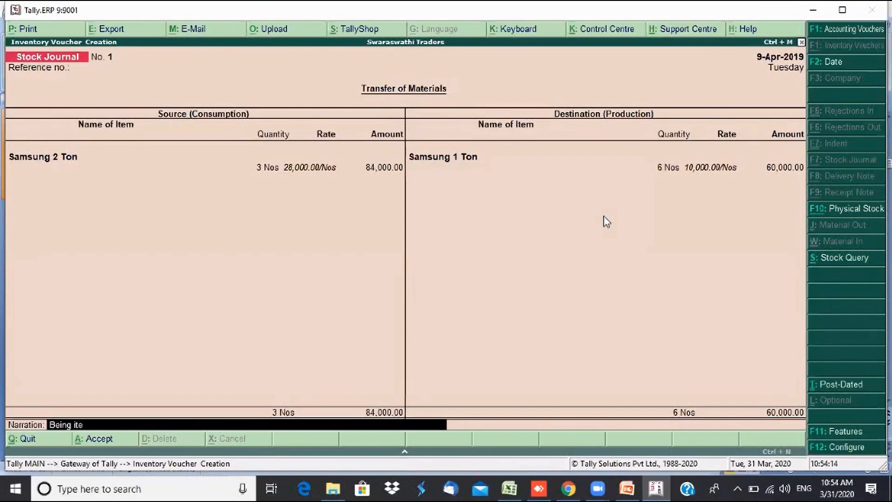
type("ms reassembled")
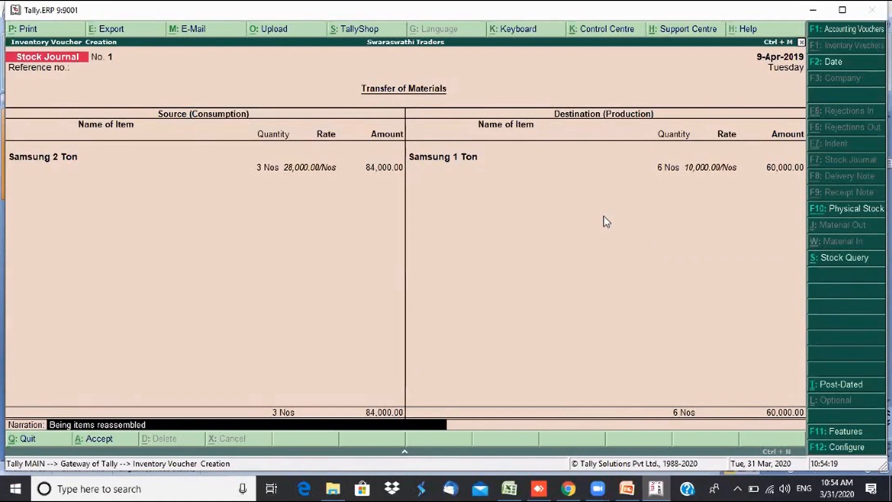
key("Return")
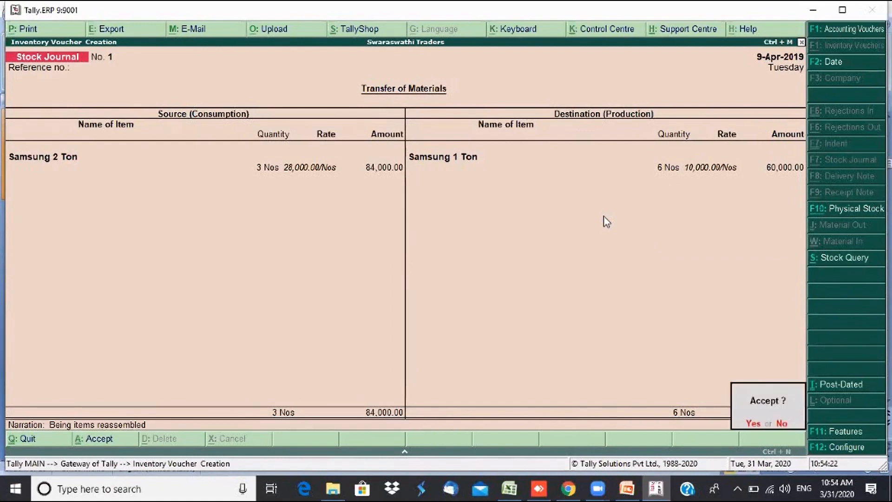
key("Return")
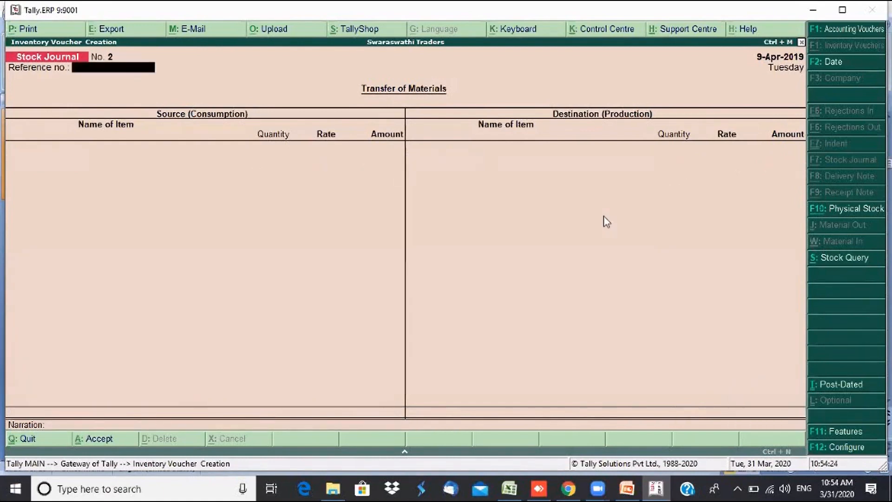
key("Escape")
- Return to Gateway of Tally, open Stock Summary and expand the Air Conditioner group
key("Return")
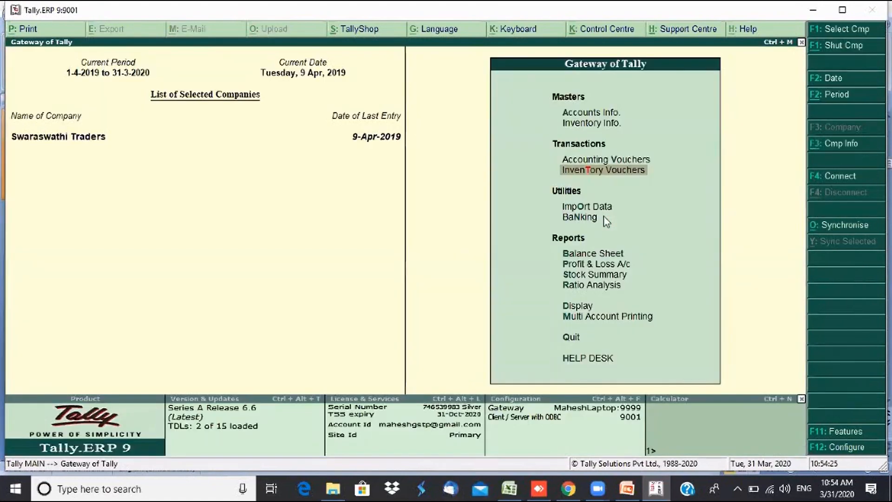
key("Down")
key("Down")
key("Down")
key("Down")
key("Down")
key("Return")
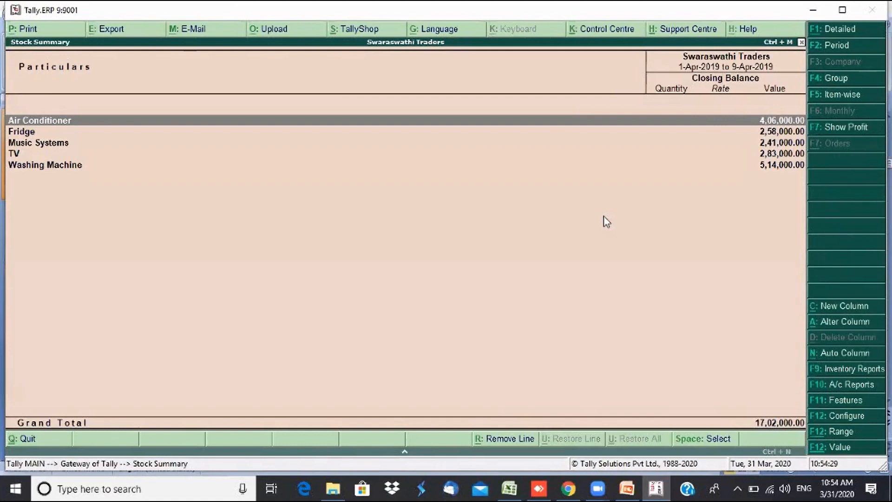
key("shift+Return")
key("Down")
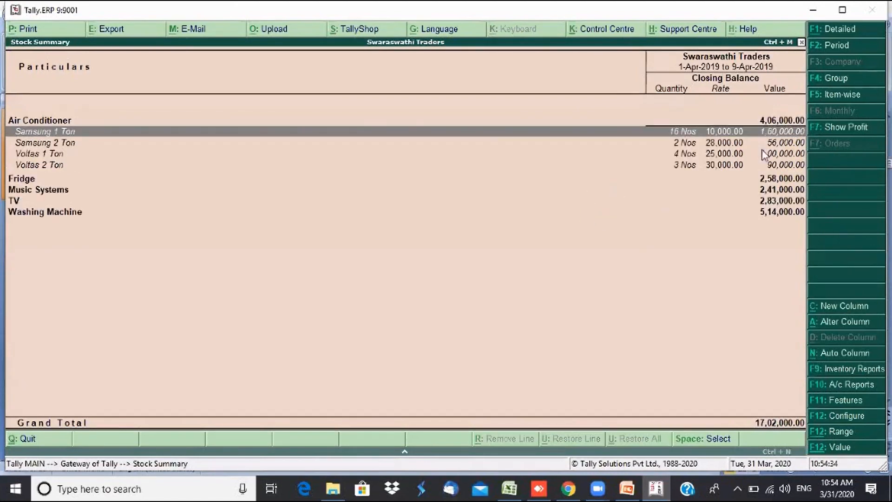
- Turn on the opening balance, goods inwards and outwards columns in the Stock Summary
left_click(841, 419)
key("Return")
key("Return")
key("Return")
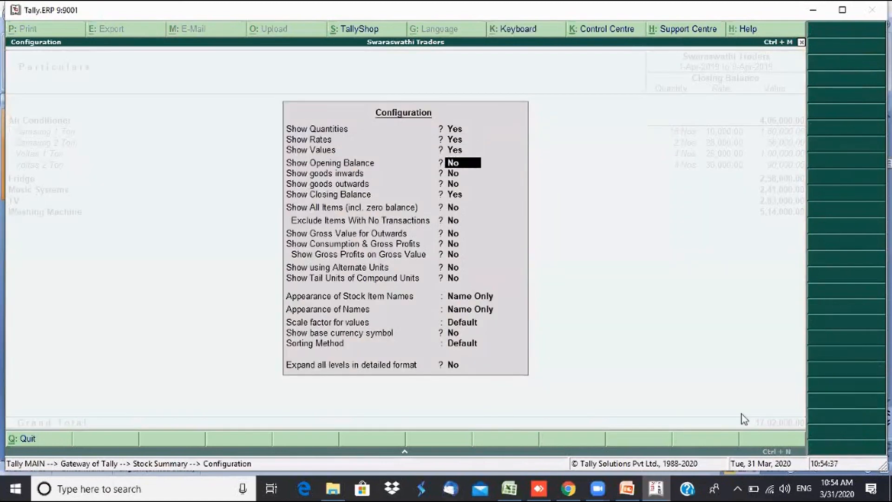
key("y")
key("y")
key("y")
key("ctrl+a")
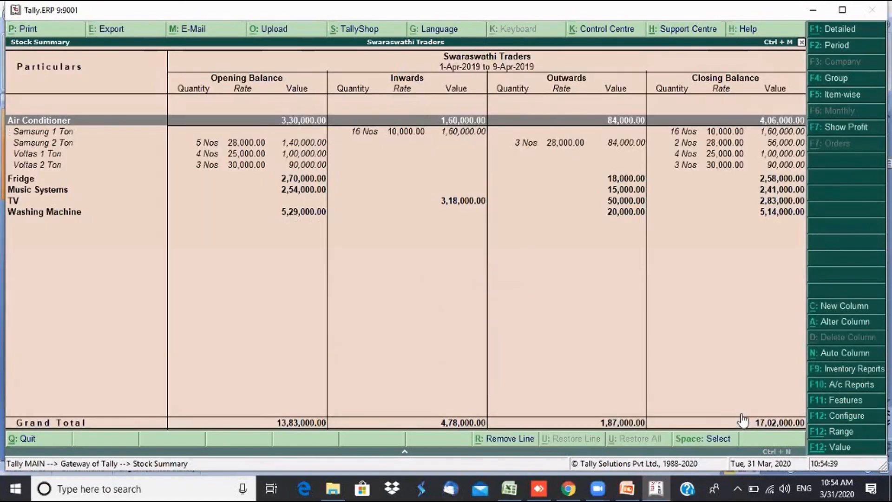
- Compare the Samsung 1 Ton (16 Nos) and Samsung 2 Ton (2 Nos) closing balances
key("Down")
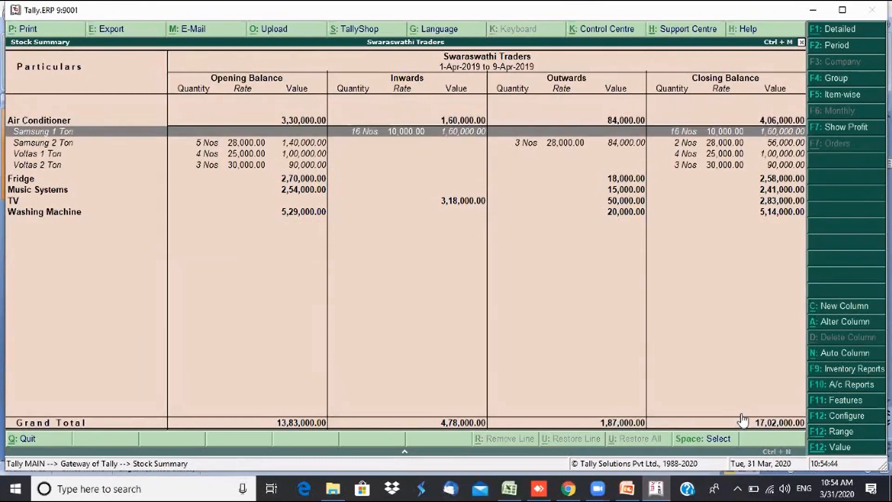
key("Down")
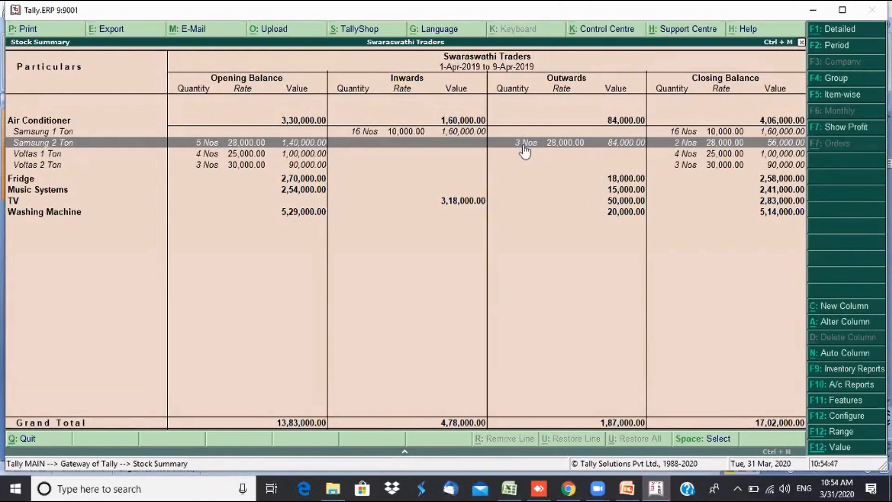
left_click(434, 133)
key("Down")
key("Up")
key("Down")
key("Up")
key("Down")
key("Up")
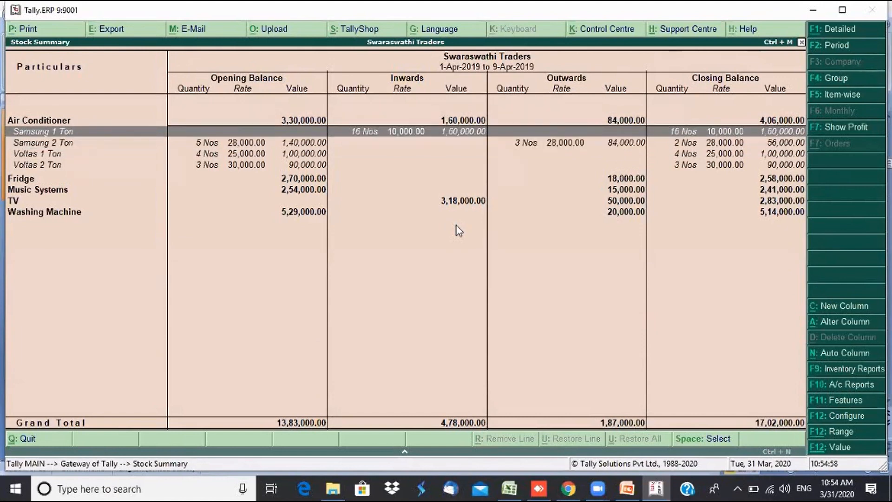
key("Down")
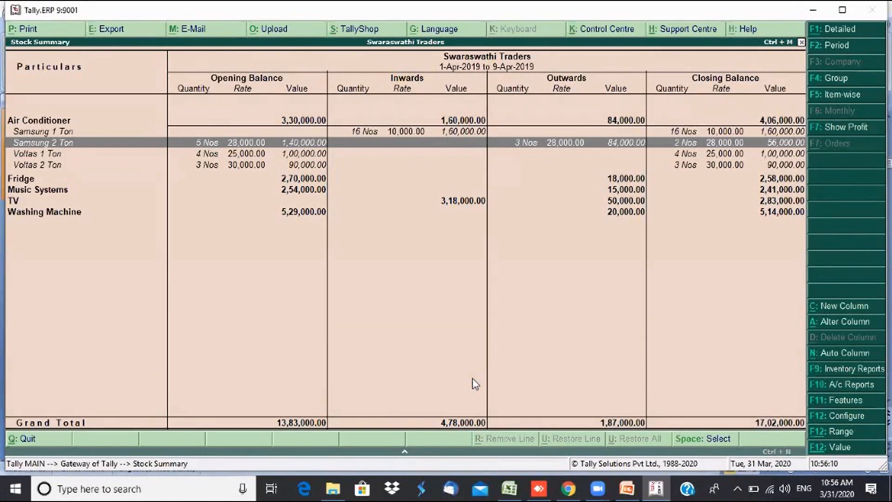
- Expand the TV group to view Sony TV 42 inch, then expand the Fridge group
key("Down")
key("Down")
key("Down")
key("Down")
key("Down")
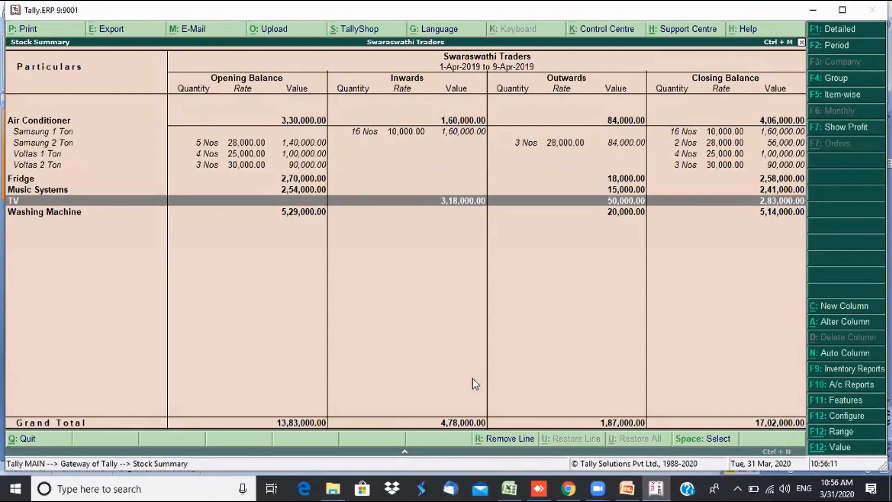
key("shift+Return")
key("Down")
key("Down")
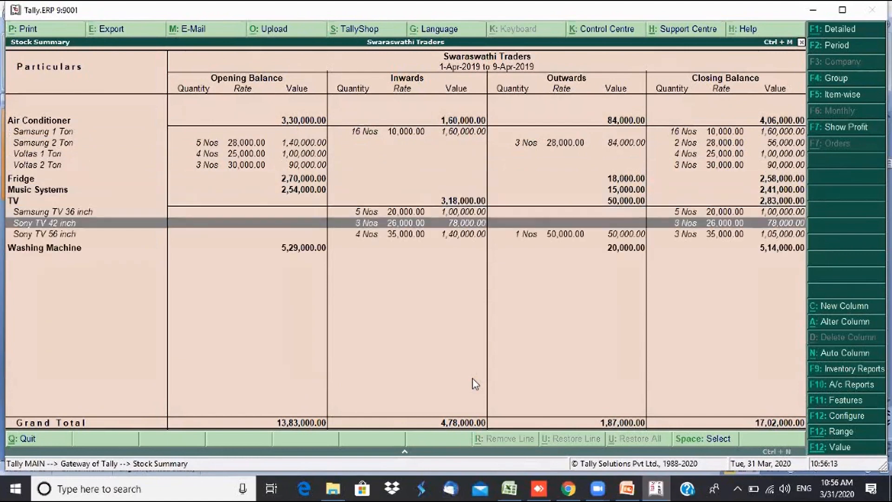
key("Down")
key("Down")
key("Up")
key("Up")
key("Up")
key("Up")
key("Up")
key("Up")
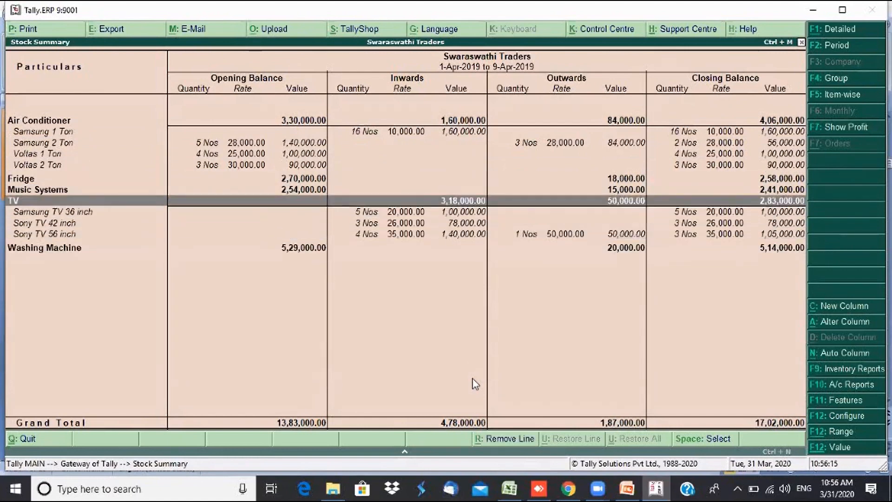
key("shift+Return")
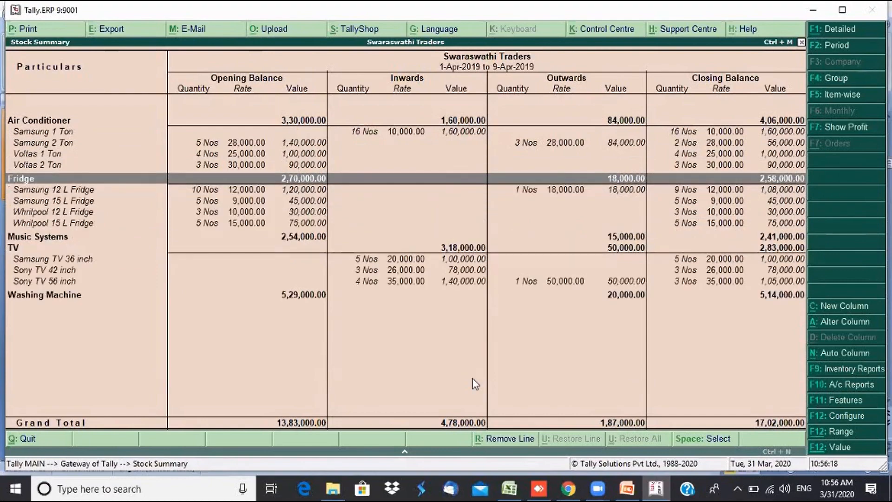
- Expand Music Systems to show the I Pod row, then close the report to Gateway of Tally
key("Down")
key("Down")
key("Down")
key("Down")
key("Down")
key("shift+Return")
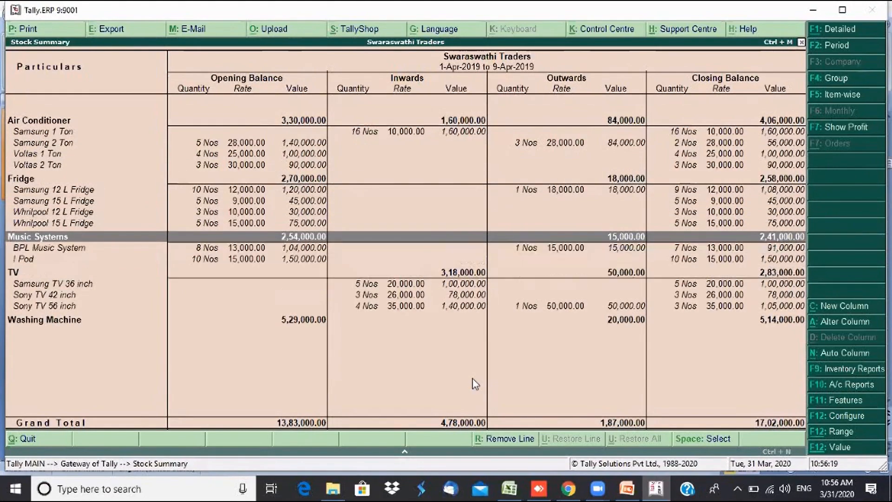
key("Down")
key("Down")
key("Up")
key("Up")
key("Up")
key("Up")
key("Up")
key("Up")
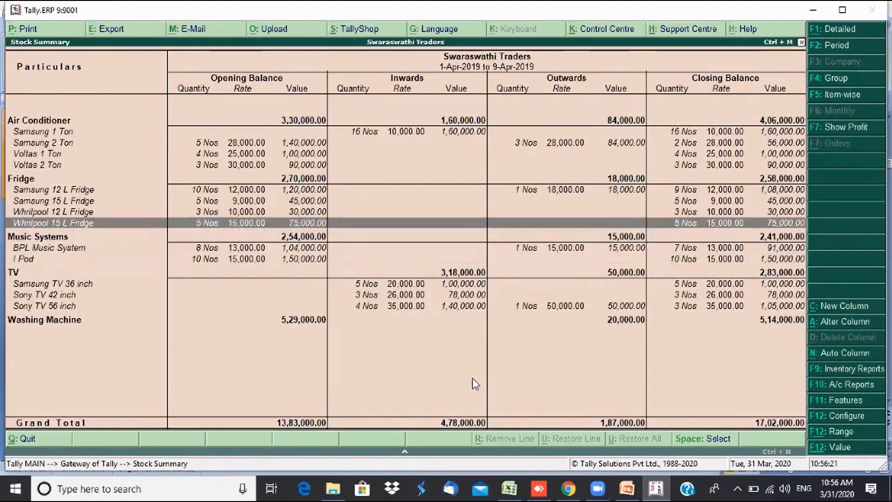
key("Home")
key("Escape")
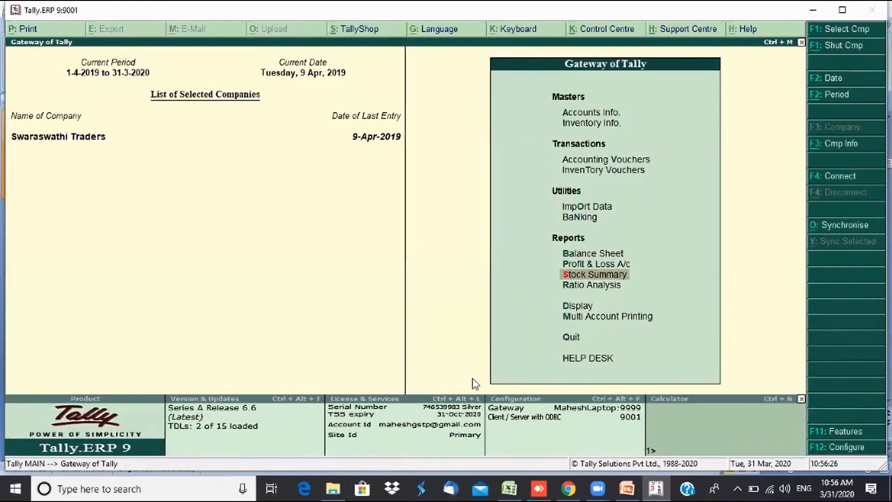
- Go to Inventory Info > Stock Items > Create from Gateway of Tally
key("Up")
key("Up")
key("Up")
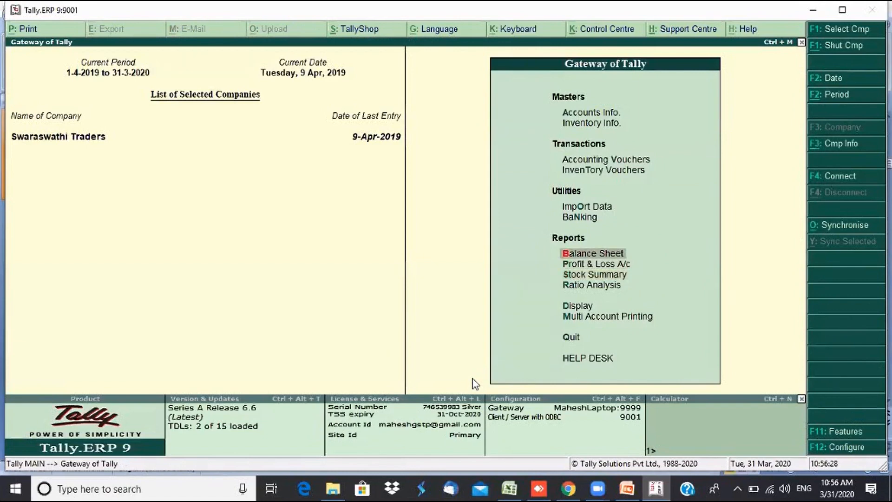
key("Up")
key("Up")
key("Up")
key("Up")
key("Return")
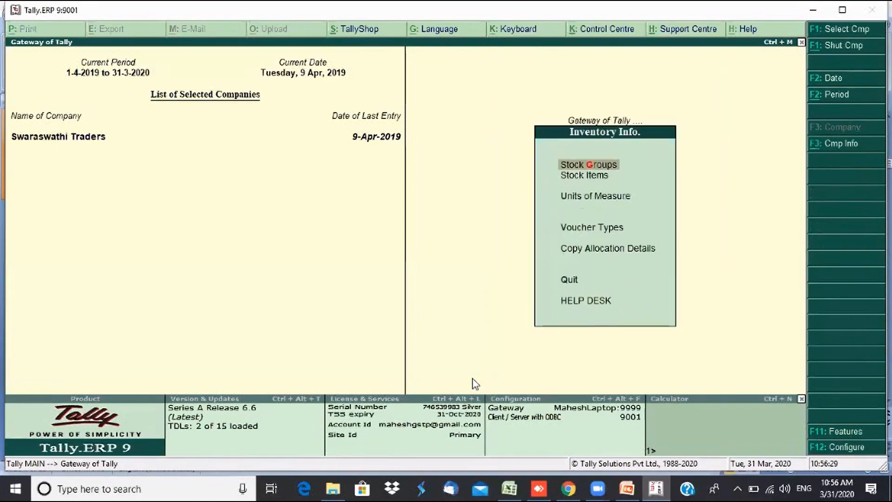
key("Down")
key("Return")
key("Return")
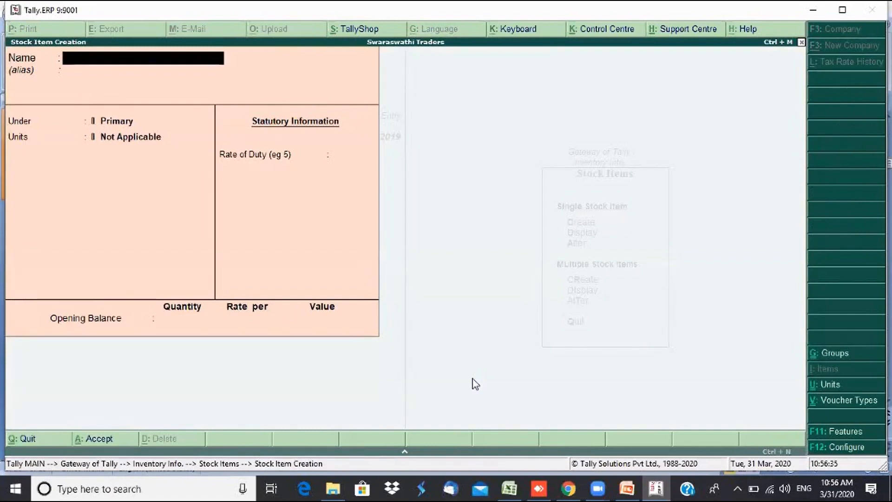
- Name the new stock item 'Annapoorna Atta 5 KG Pack'
type("Par")
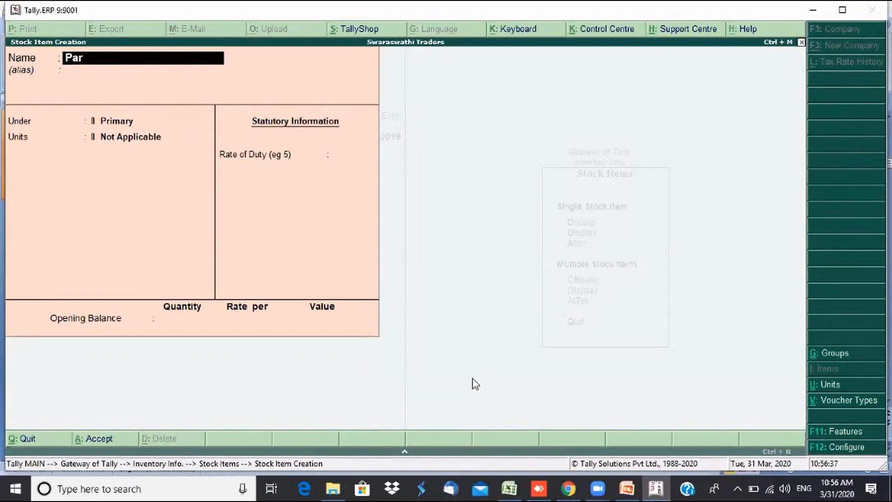
key("BackSpace")
key("BackSpace")
key("BackSpace")
type("Annap")
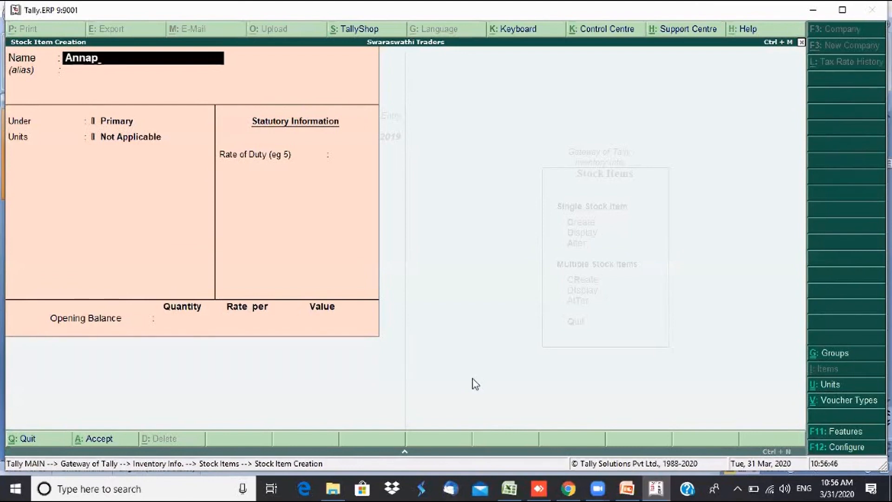
type("oorna Atta 5")
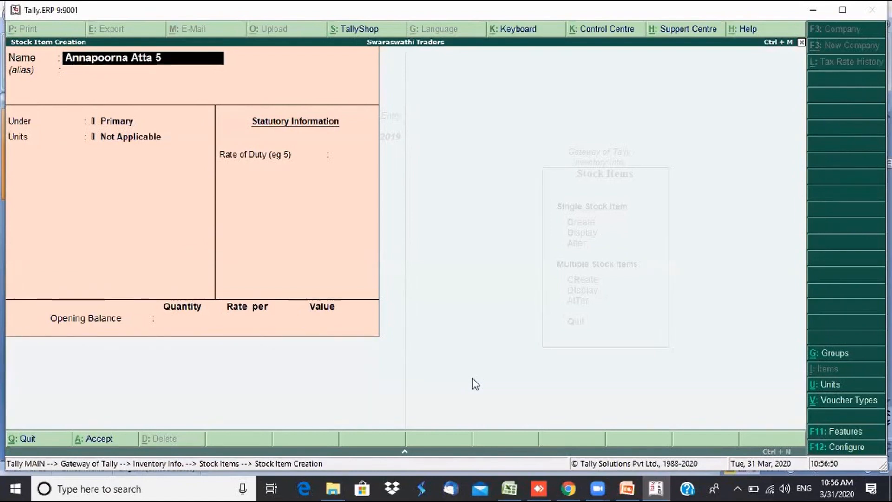
type(" KG Pack")
key("Return")
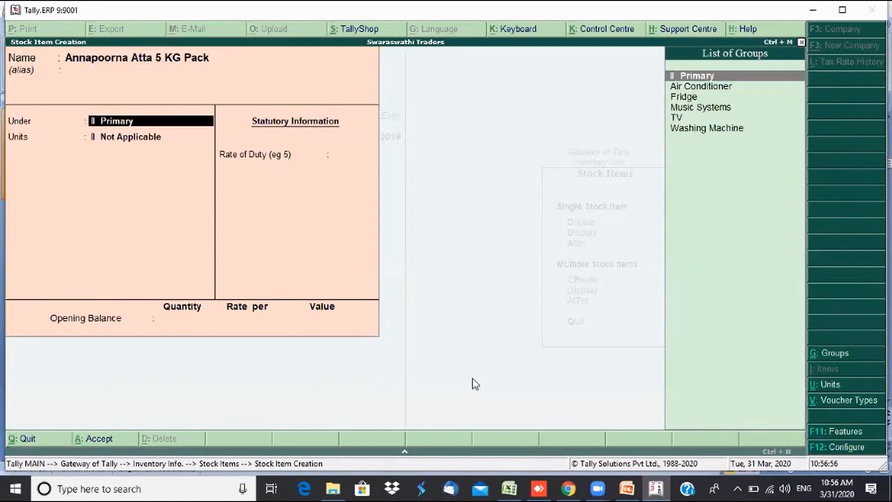
key("alt+c")
- Create a new Food Items group for the item and set its unit to KGS
type("F")
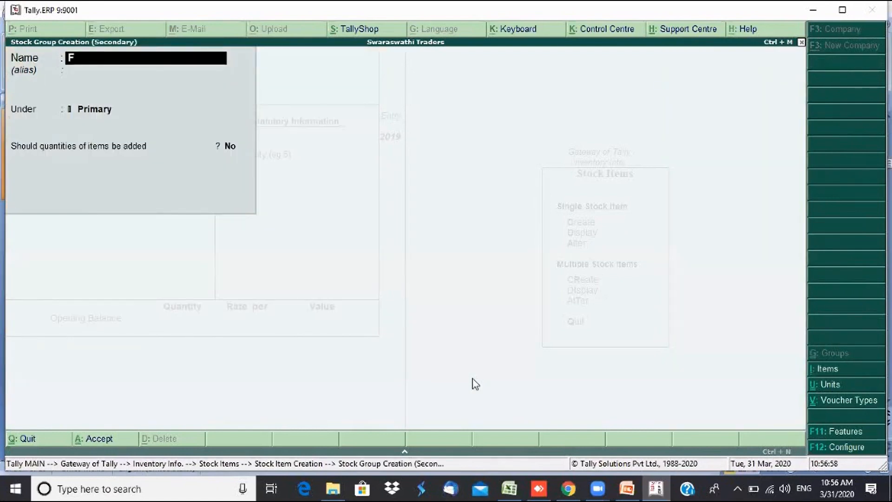
type("ood Items")
key("Return")
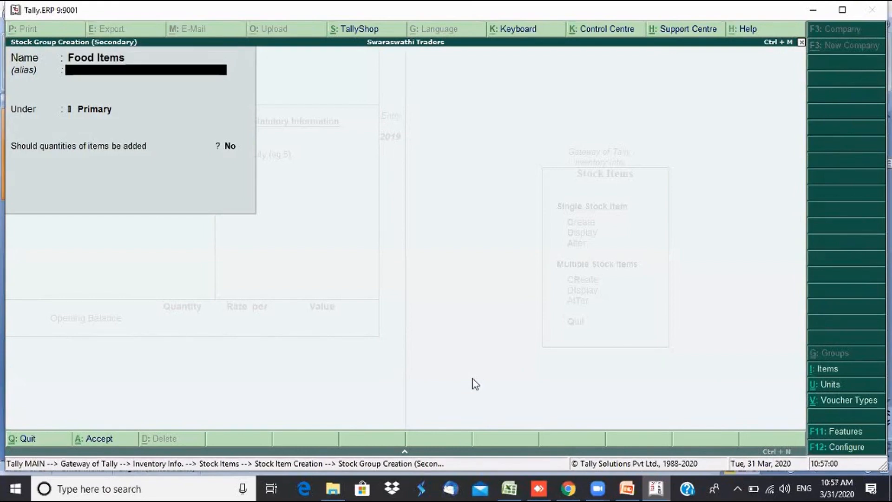
key("Return")
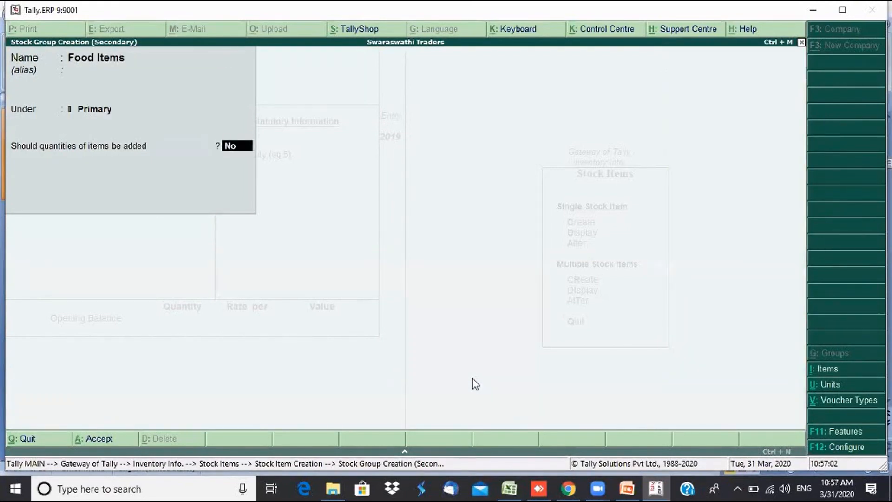
key("Return")
key("Return")
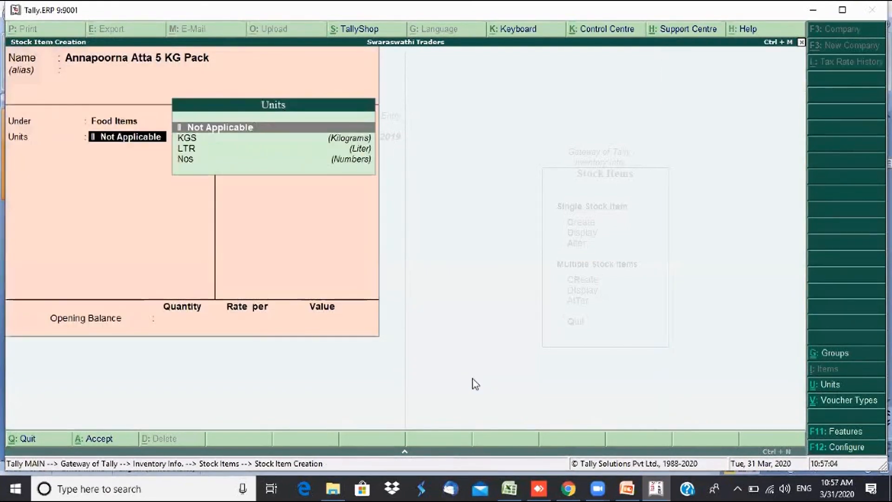
key("Down")
key("Return")
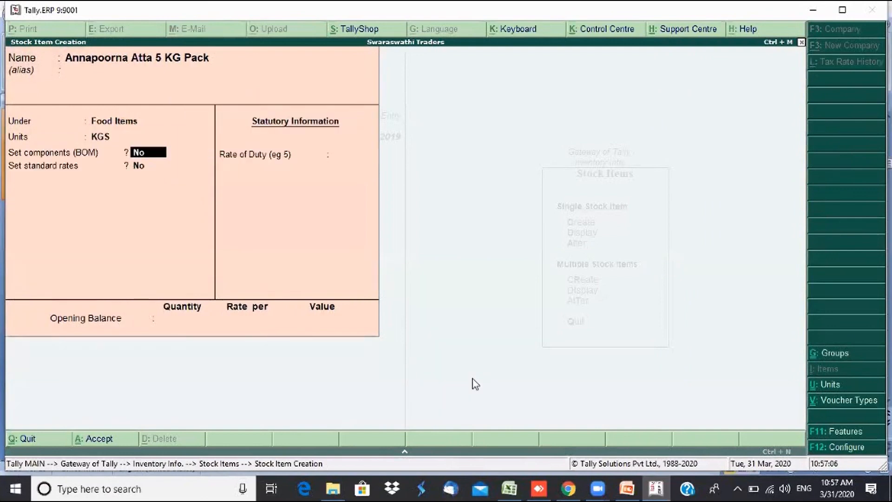
key("Return")
key("Return")
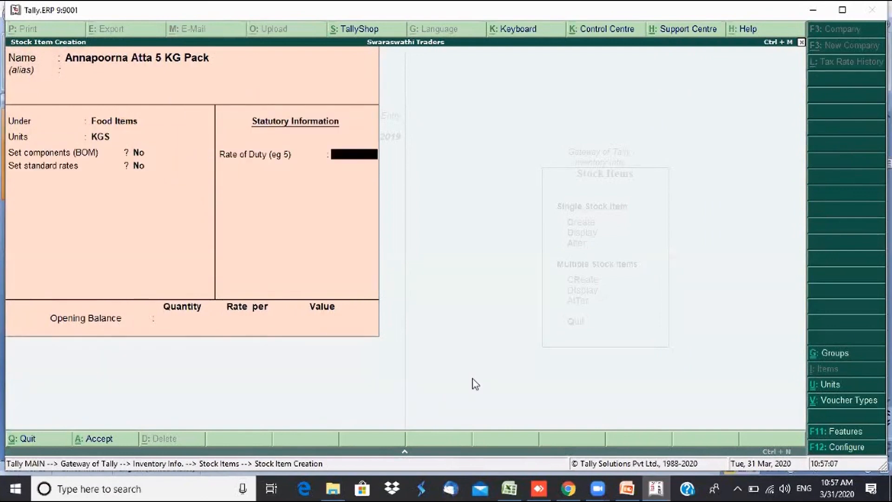
key("Return")
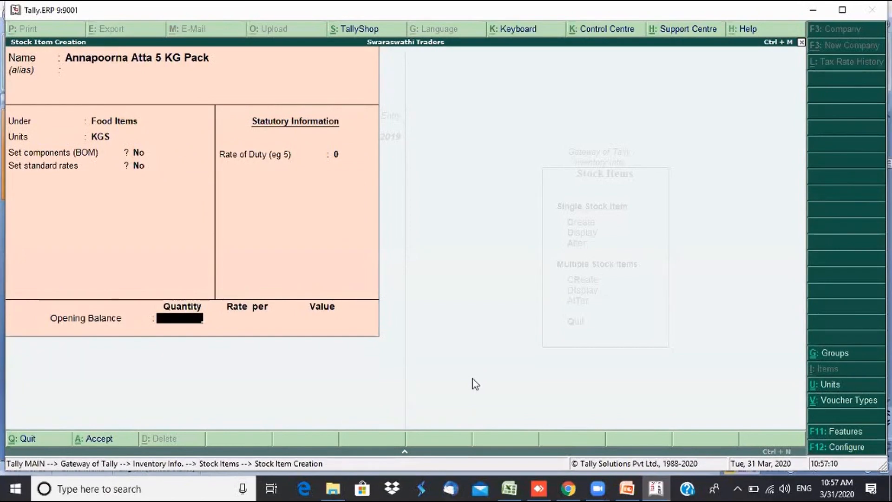
- Give the item an opening balance of 100 KGS at 150 and save it
type("100")
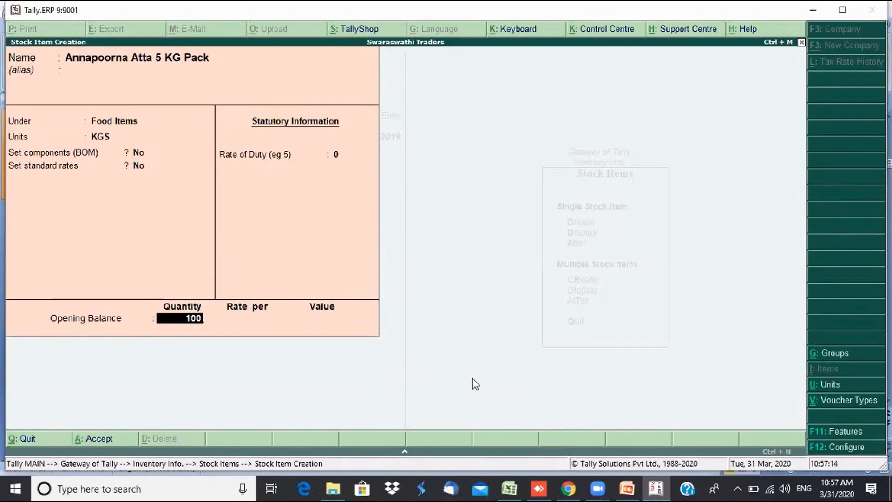
key("Return")
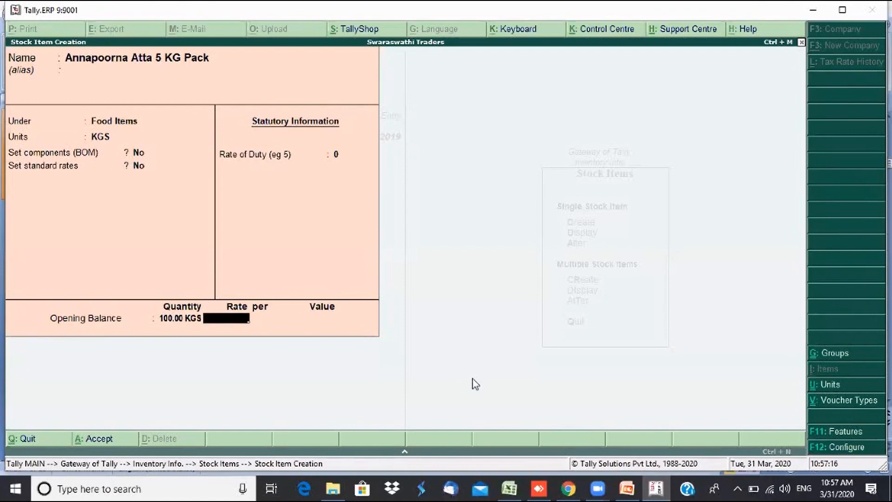
type("150")
key("Return")
key("Return")
key("Return")
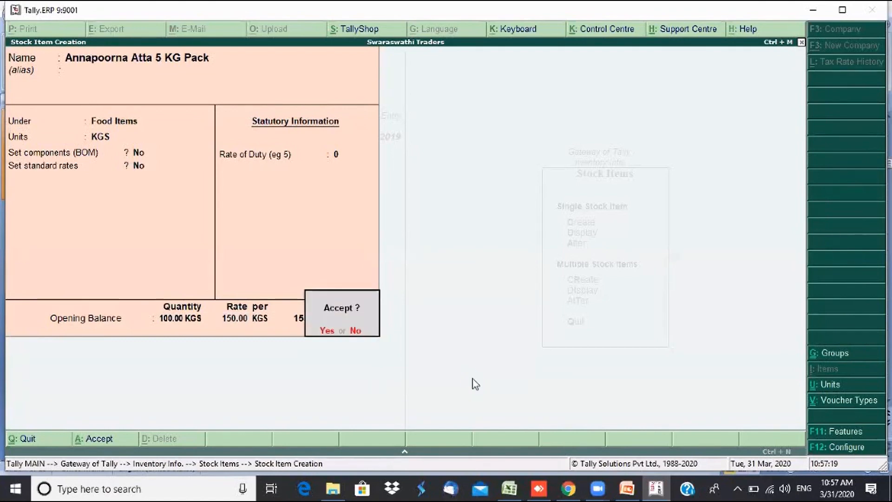
key("Return")
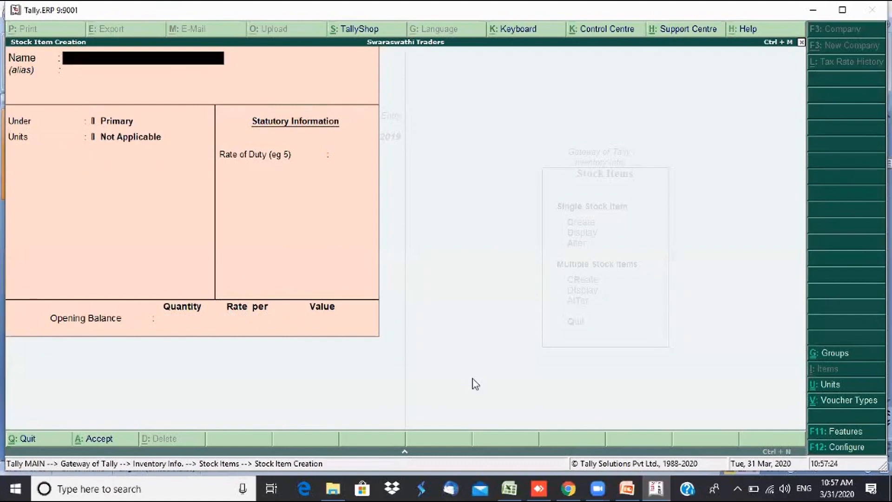
- Save stock item 'Atta' under Food Items in KGS with no opening balance, then exit
type("Atta")
key("Return")
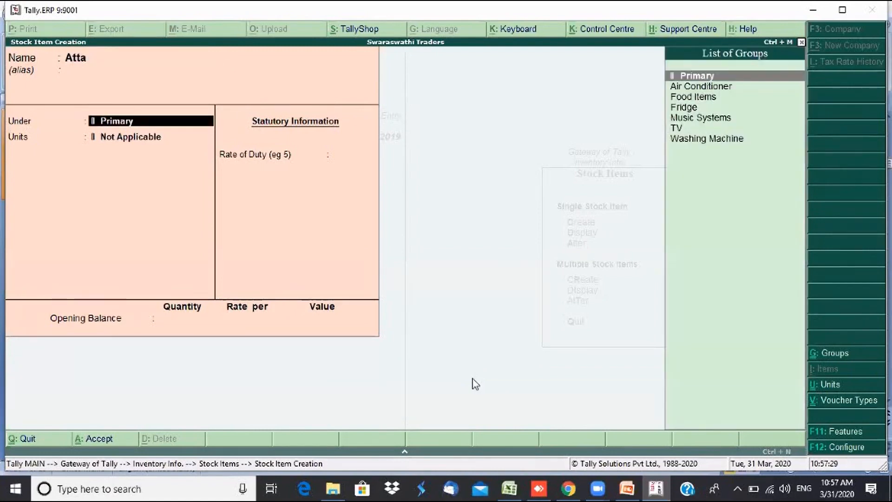
type("F")
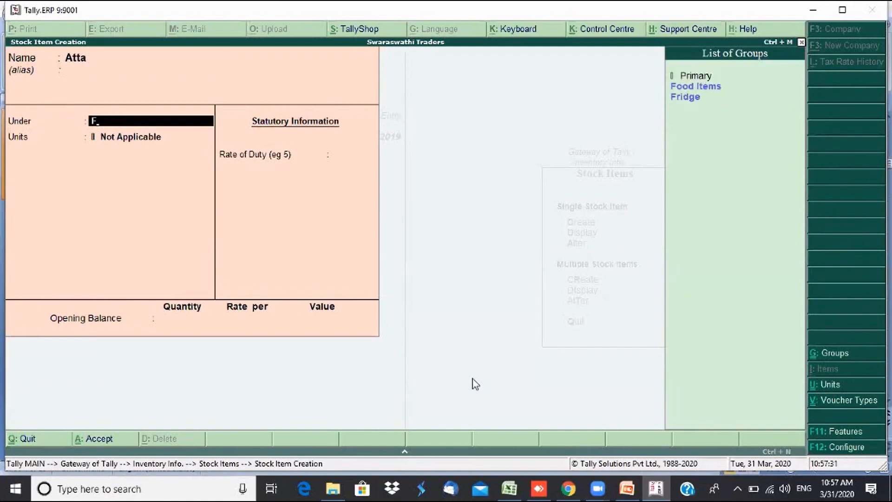
key("Return")
key("Down")
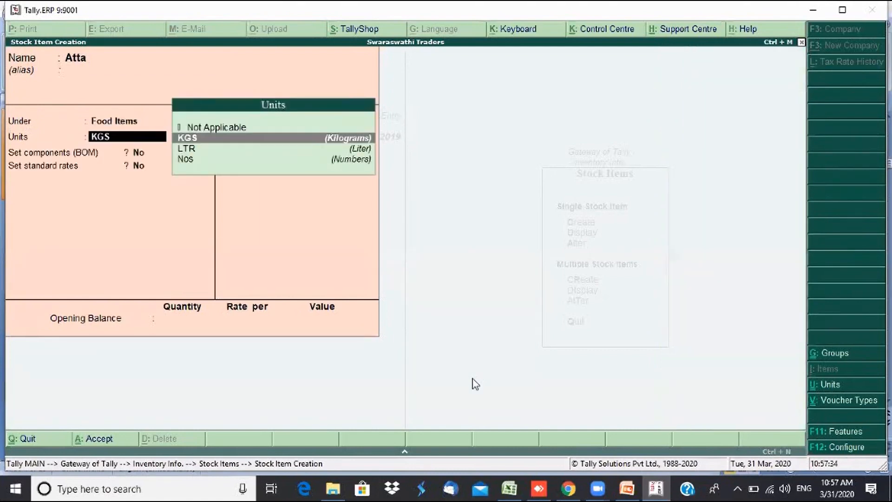
key("Return")
key("Return")
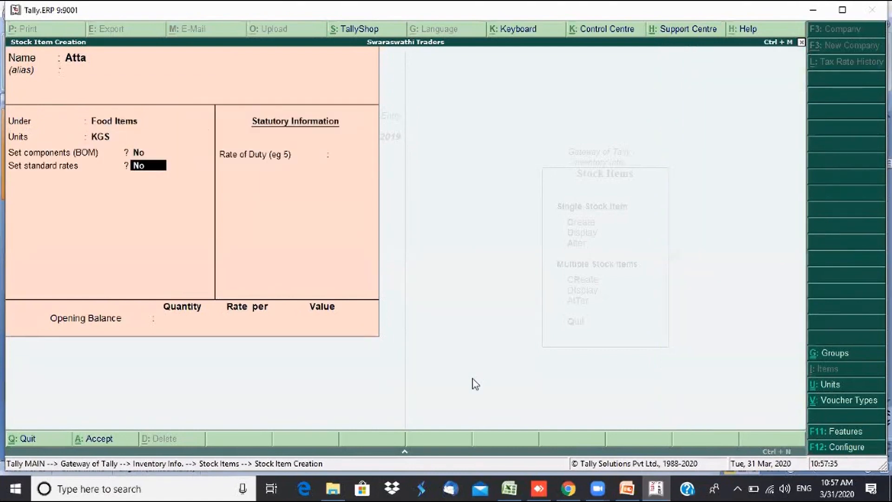
key("Return")
key("Return")
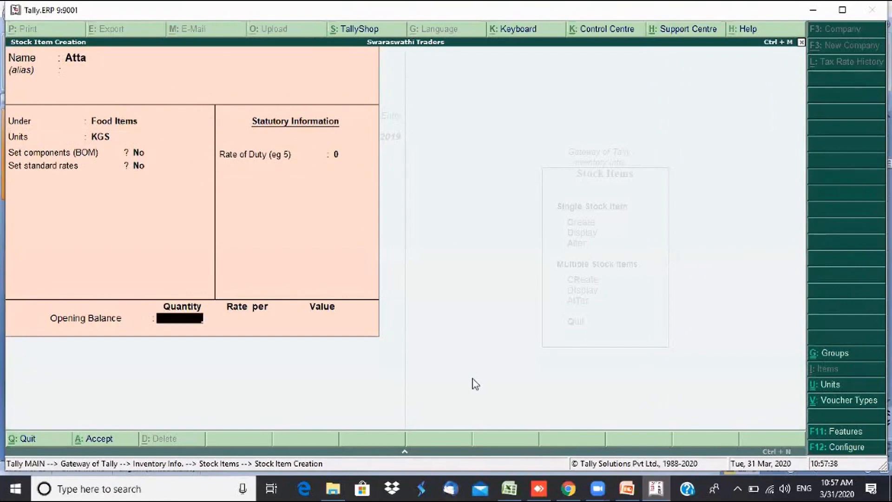
key("Return")
key("Return")
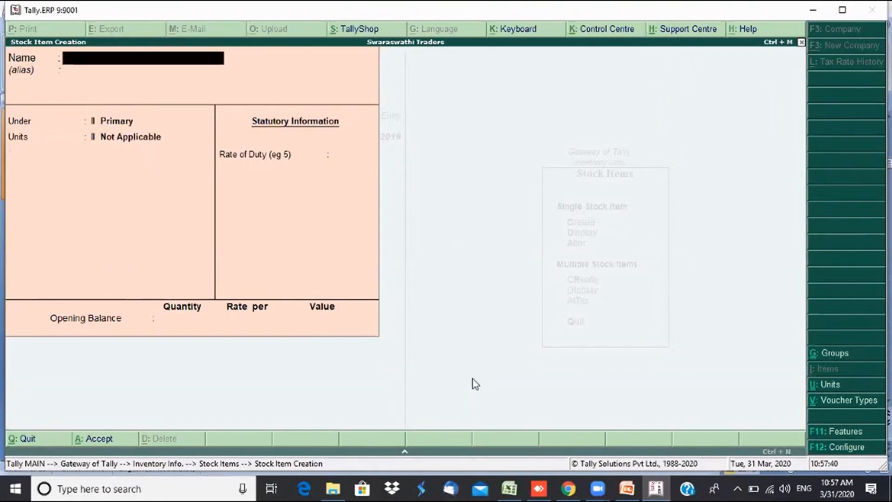
key("Escape")
key("Escape")
key("Escape")
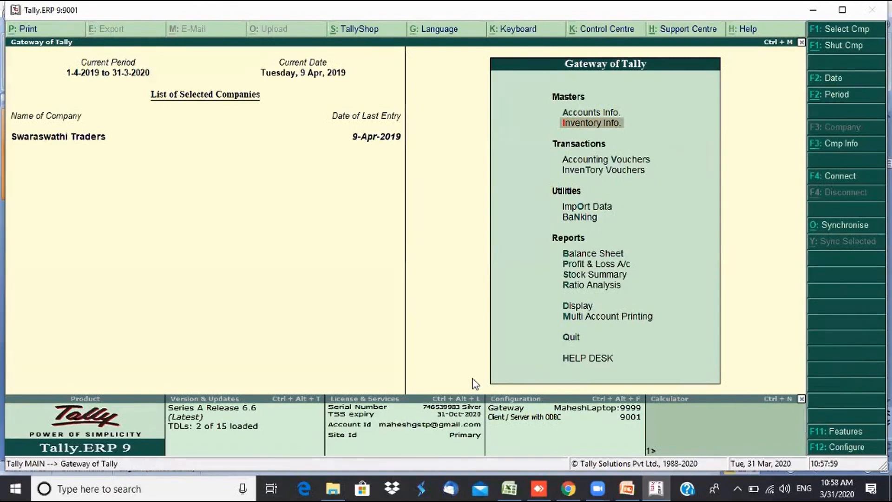
- Check the Food Items stock in the Stock Summary, then close the report
key("s")
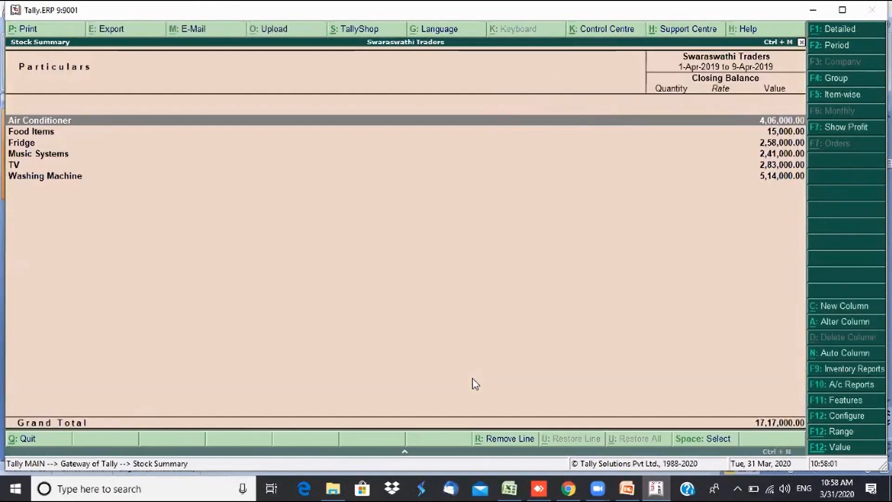
key("shift+Return")
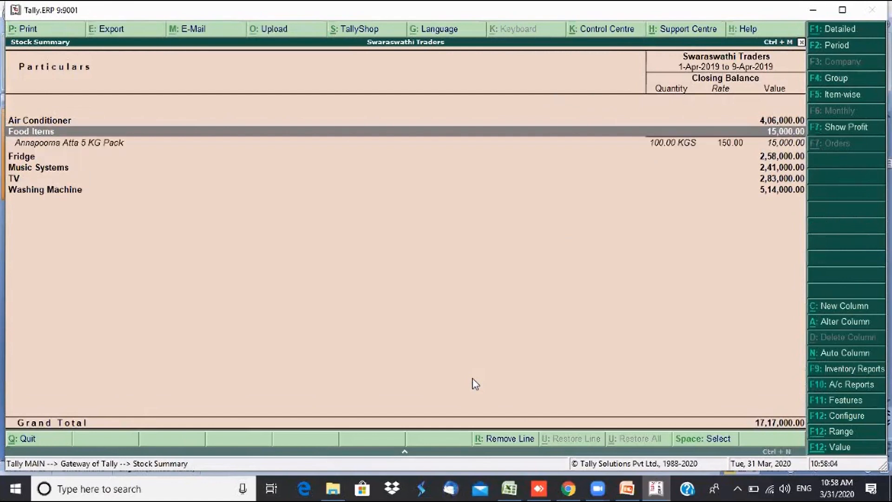
key("Down")
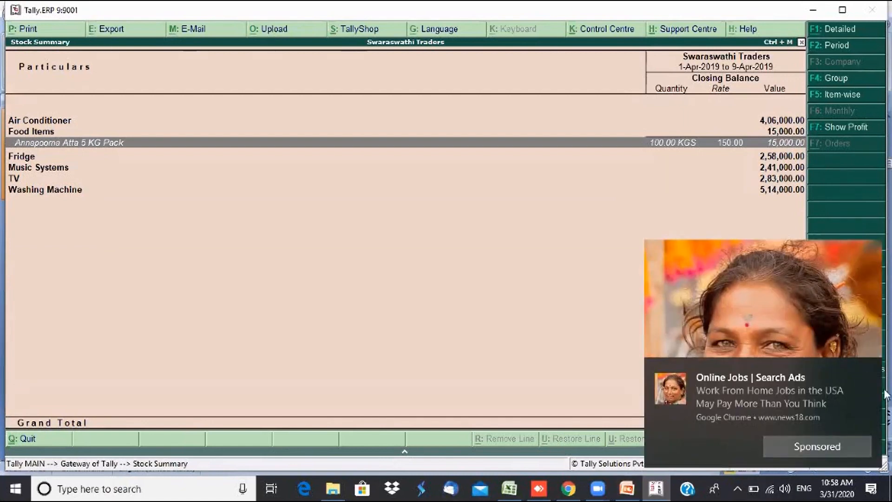
left_click(871, 369)
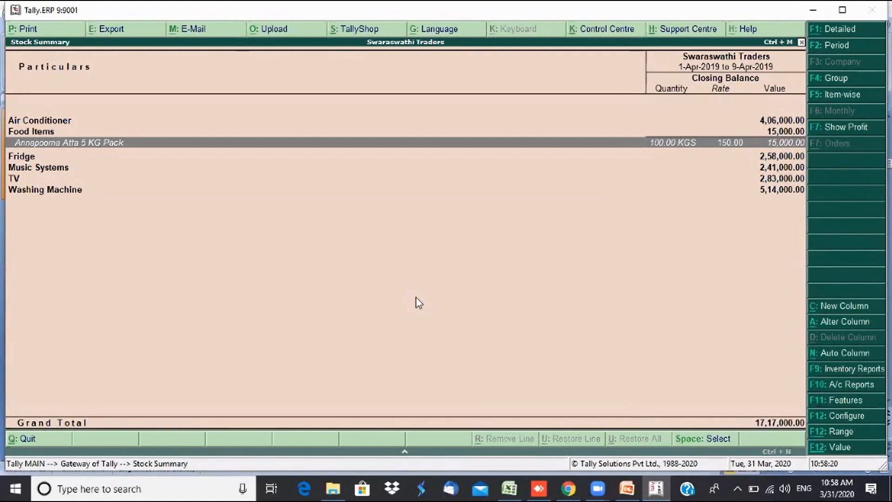
key("Escape")
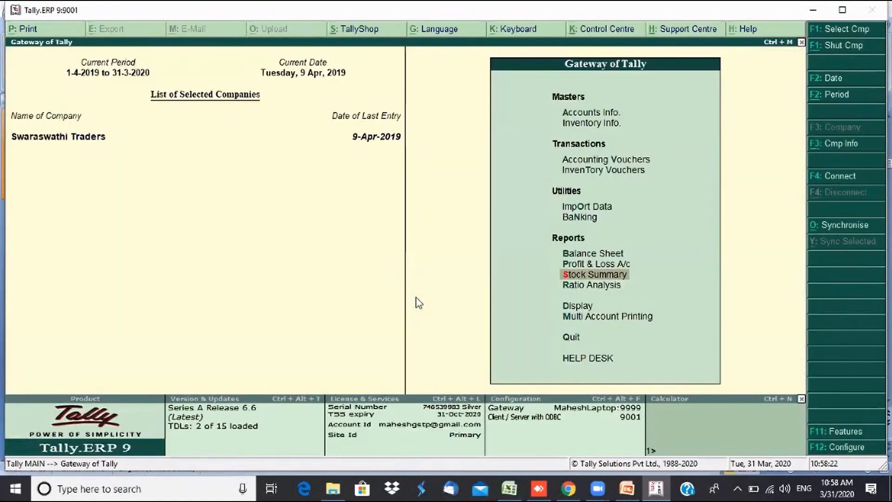
- Begin a stock journal consuming 1 KGS of Annapoorna Atta 5 KG Pack, then abandon it
key("Up")
key("Up")
key("Up")
key("Up")
key("Up")
key("Up")
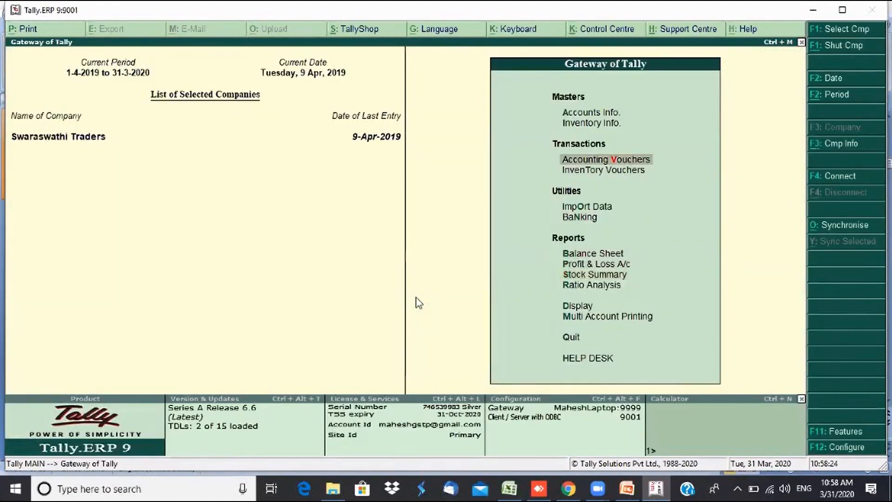
key("Down")
key("Return")
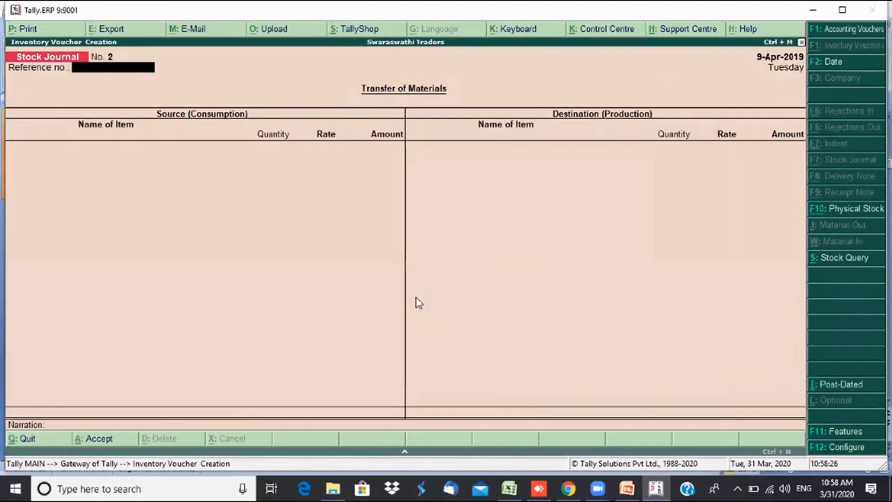
key("Return")
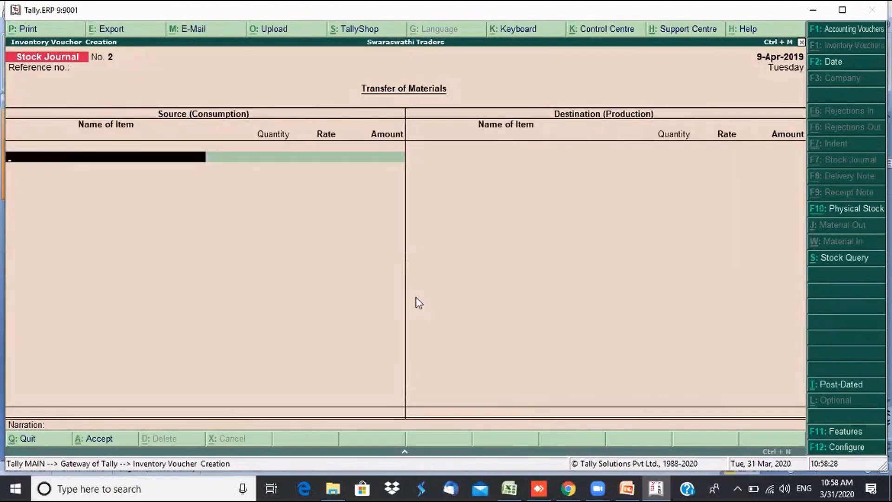
type("A")
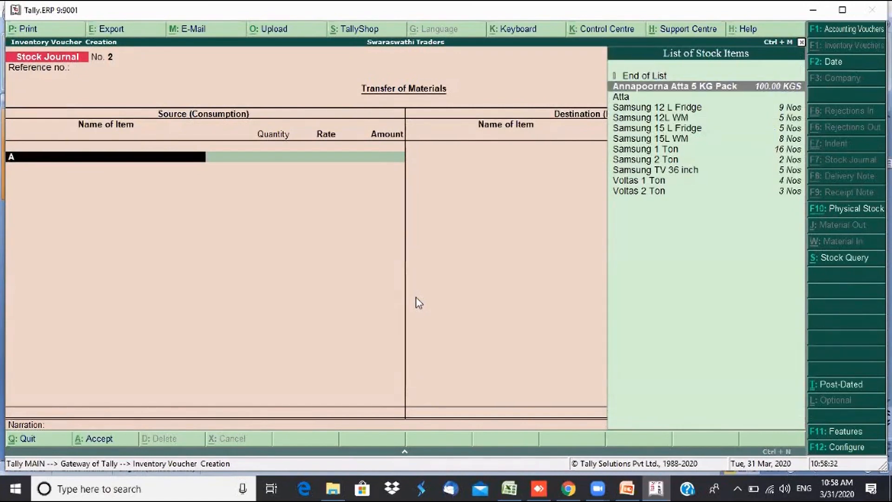
key("Return")
key("Return")
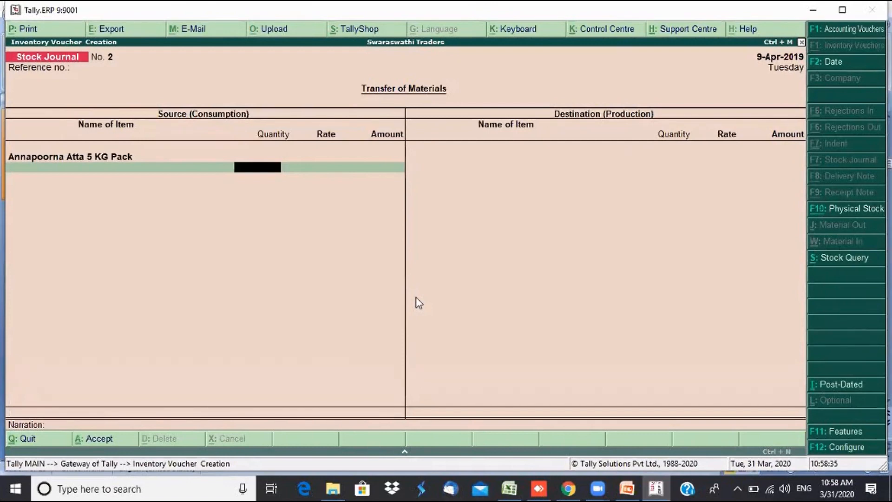
type("1")
key("Return")
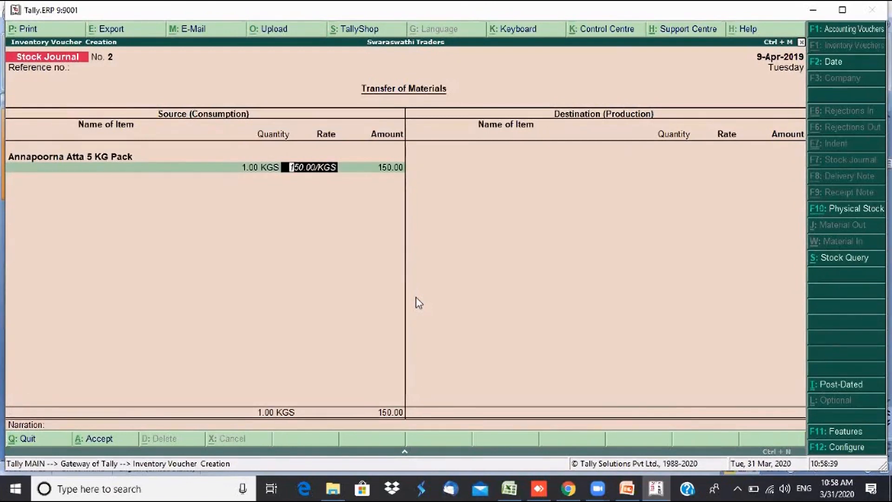
key("BackSpace")
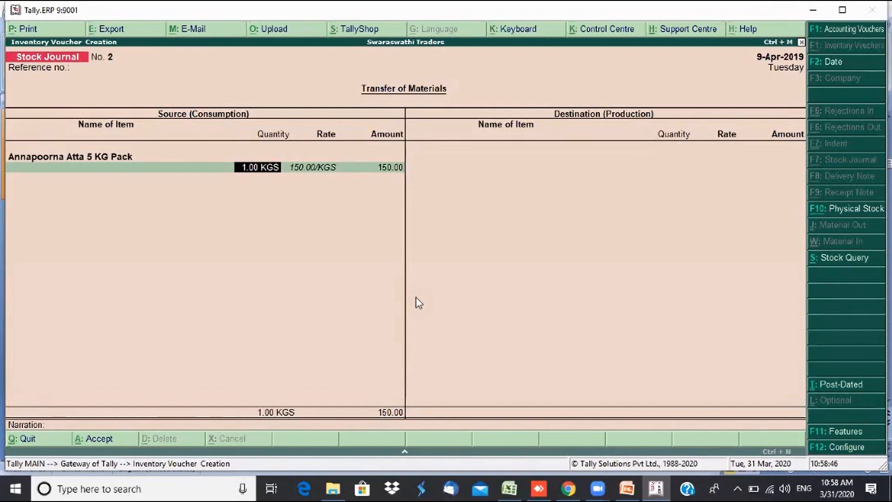
key("Return")
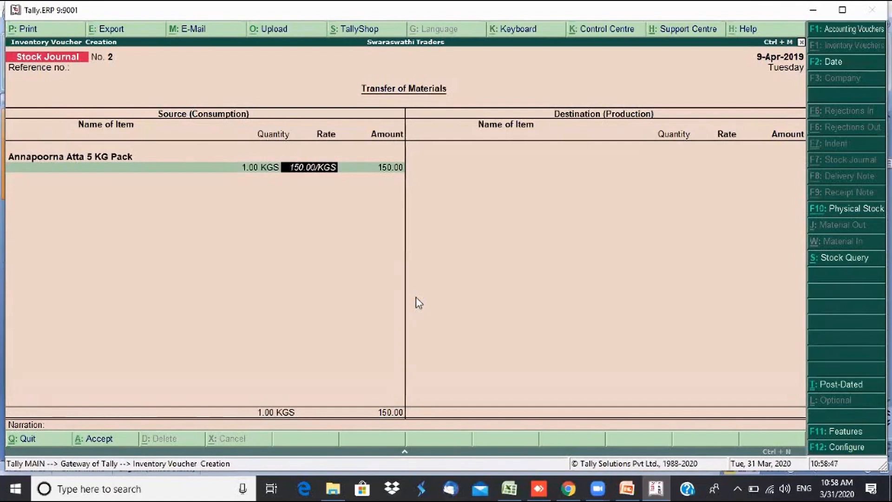
key("Escape")
key("y")
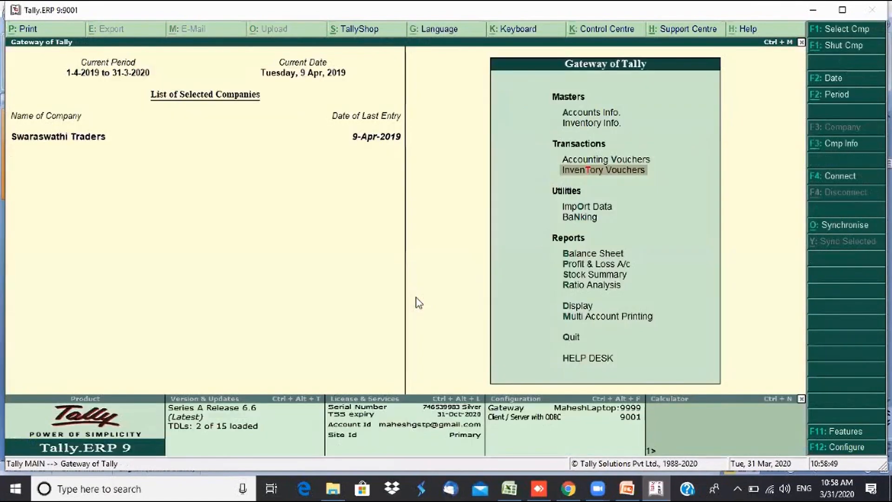
- Alter the stock item, correct its name to 'Annapoorna Atta 5 KG Pack', and save
key("i")
key("Down")
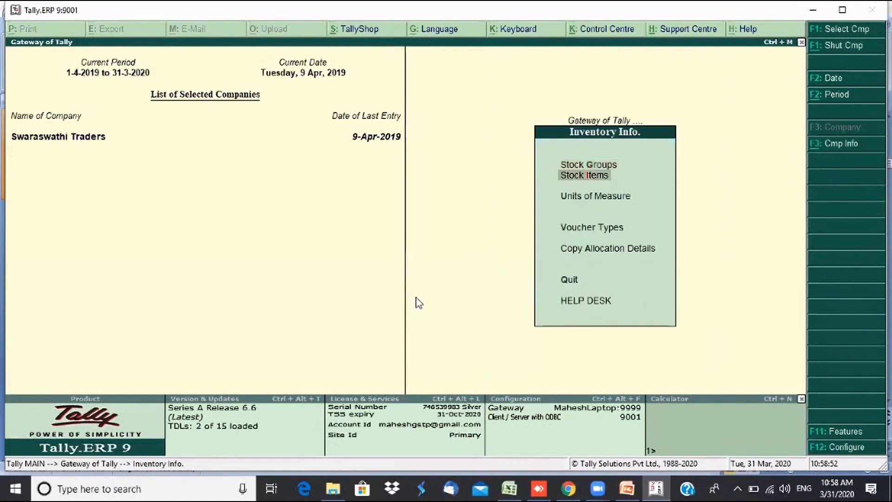
key("Return")
key("Down")
key("Down")
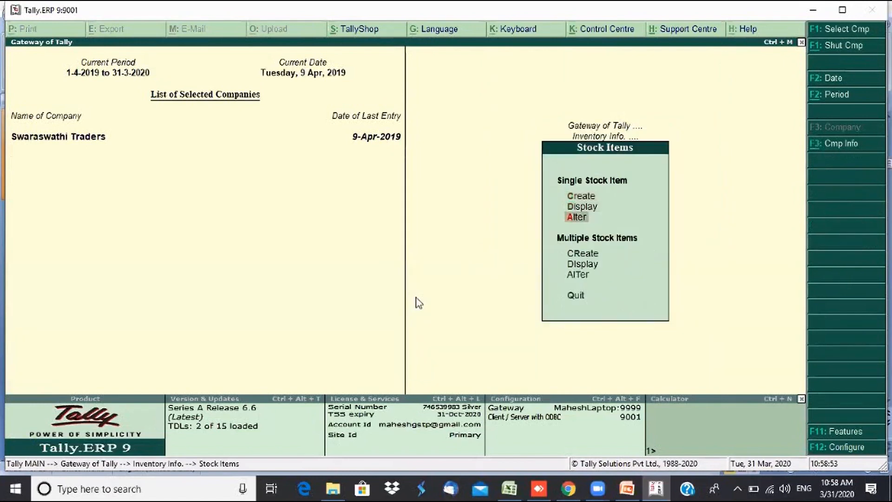
key("Return")
key("Return")
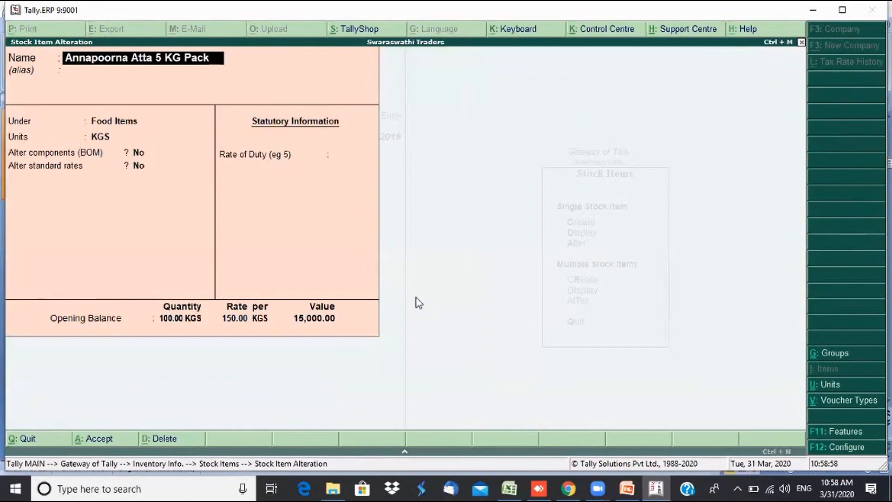
key("BackSpace")
key("BackSpace")
key("BackSpace")
key("BackSpace")
key("BackSpace")
key("BackSpace")
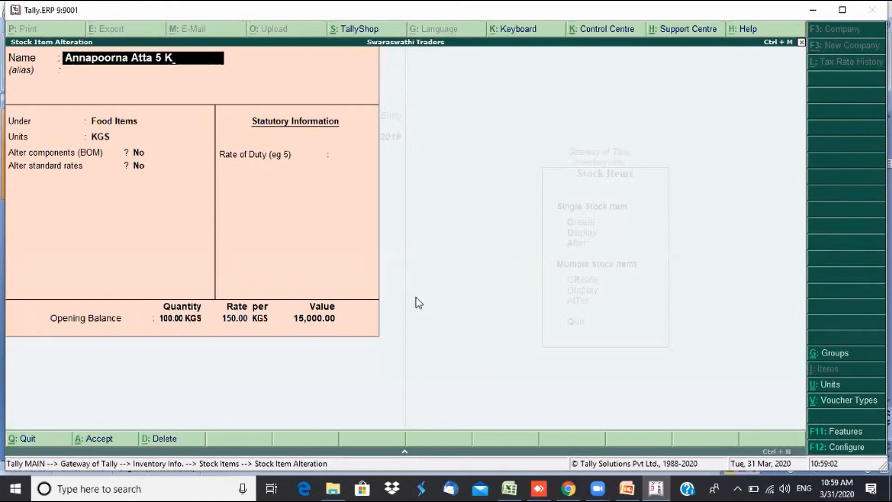
key("BackSpace")
key("BackSpace")
type("5 KG Pack")
key("Return")
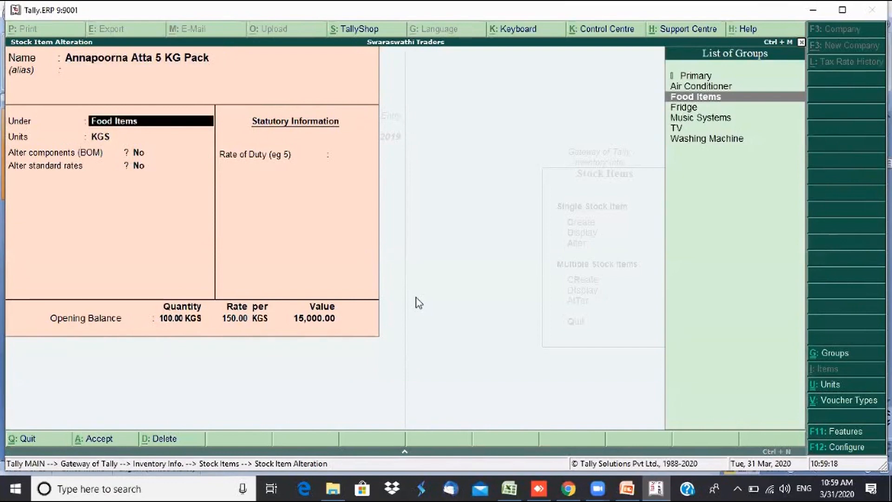
key("Return")
key("Return")
key("Return")
key("Return")
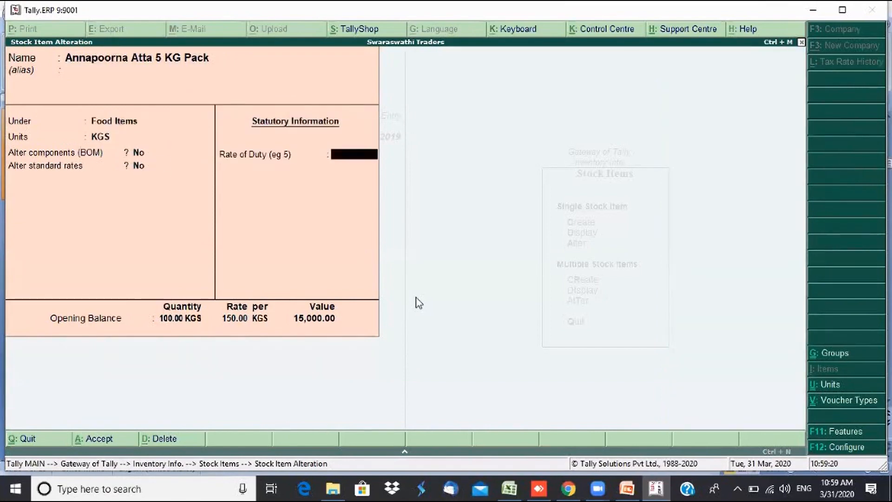
key("Return")
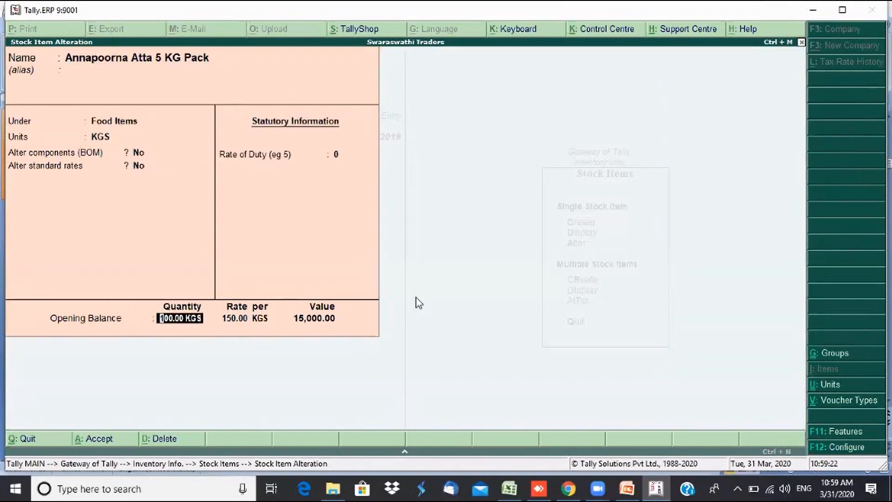
key("ctrl+a")
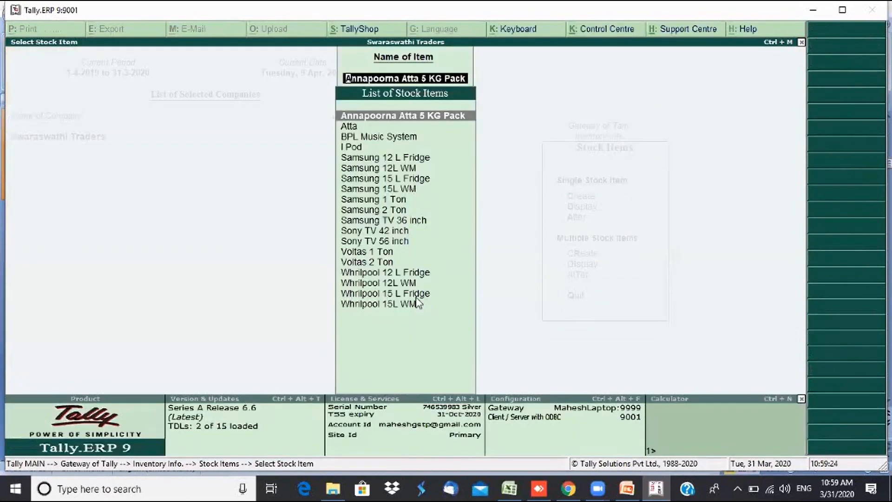
key("Escape")
key("Escape")
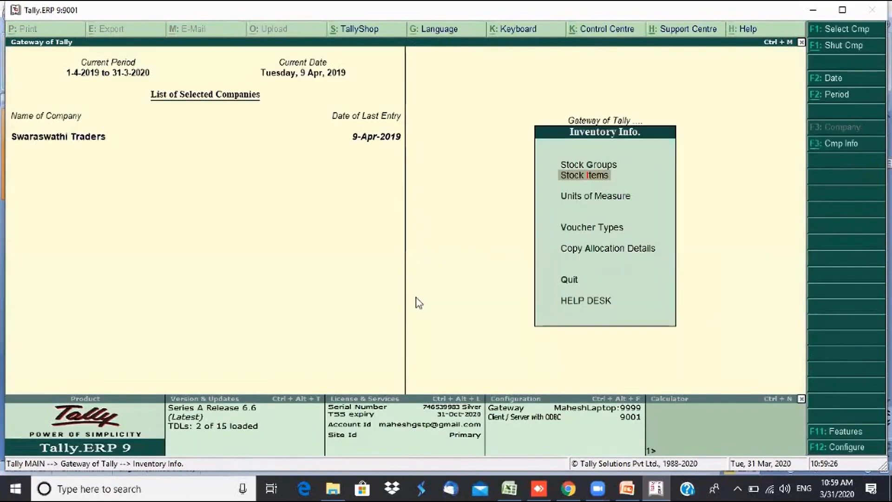
- Open a new stock journal consuming 5 KGS of Annapoorna Atta 5 KG Pack at 150.00
key("Escape")
key("Down")
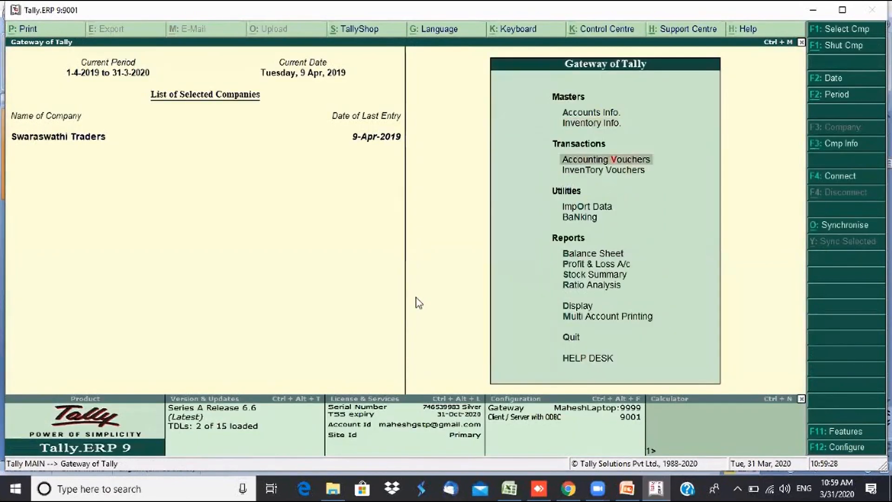
key("Down")
key("Return")
key("Return")
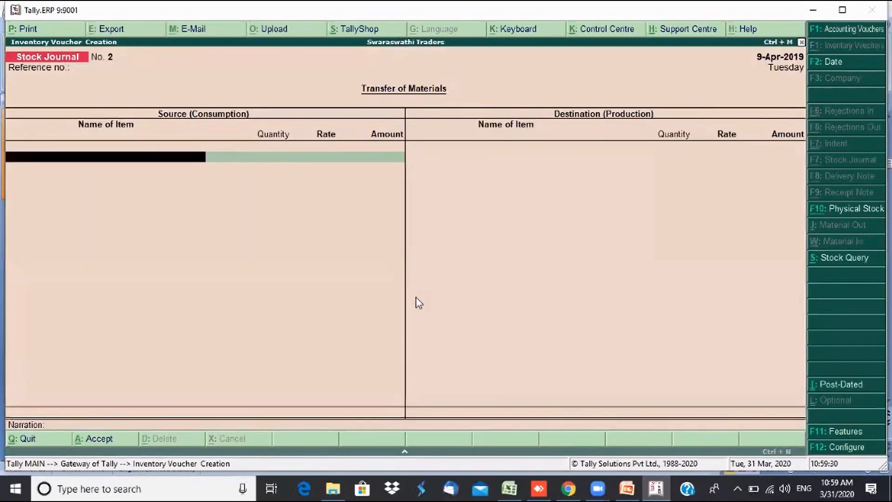
type("An")
key("Return")
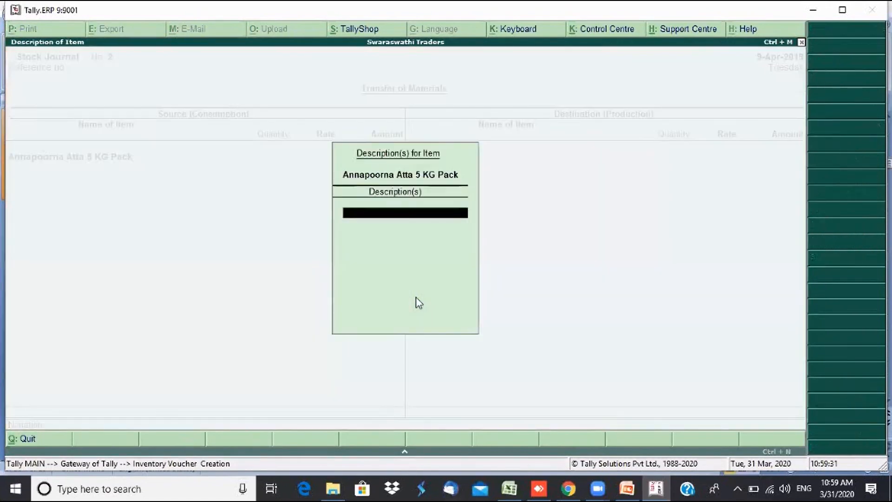
key("Return")
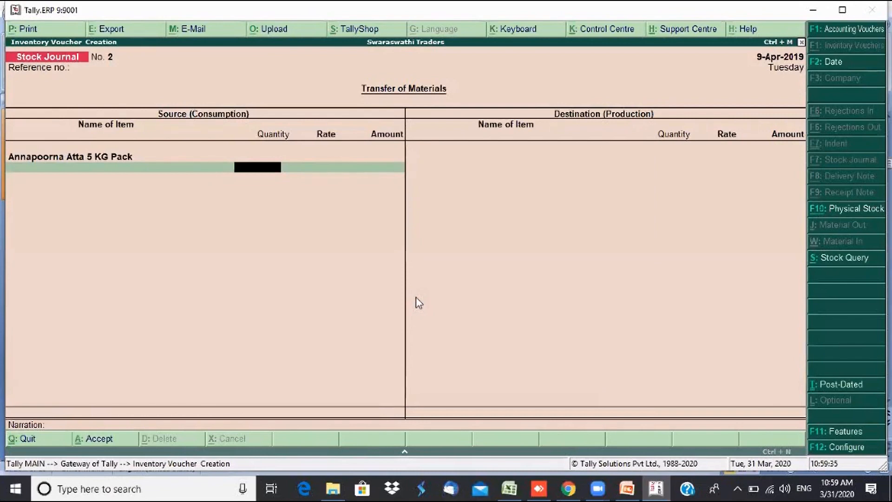
type("5")
key("Return")
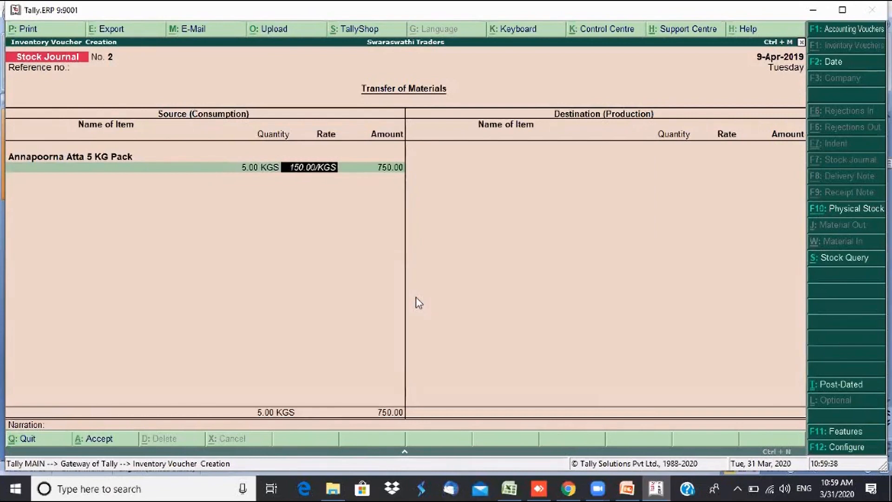
key("Return")
key("Return")
key("Return")
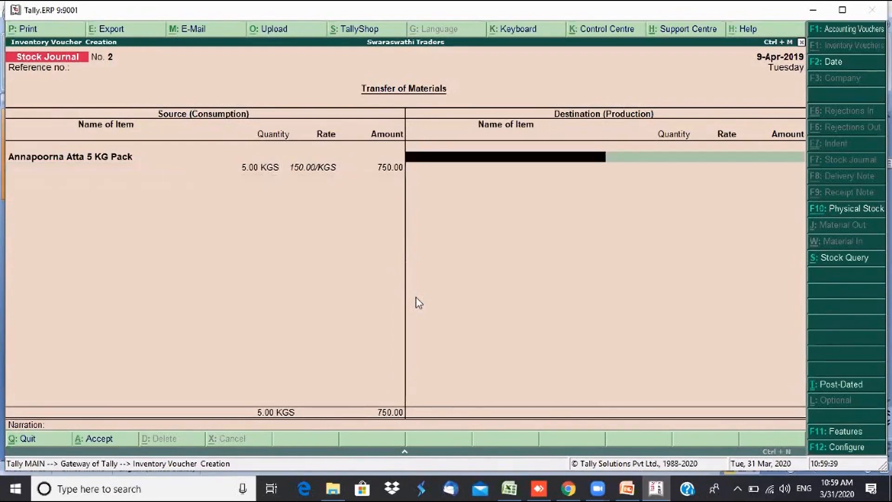
- Add Atta as the destination item with quantity 5 KGS
type("A")
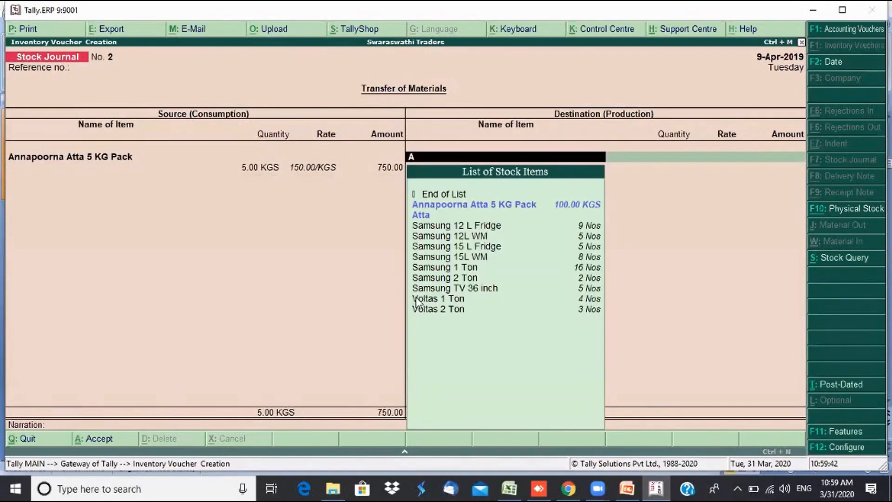
key("Down")
key("Return")
key("Return")
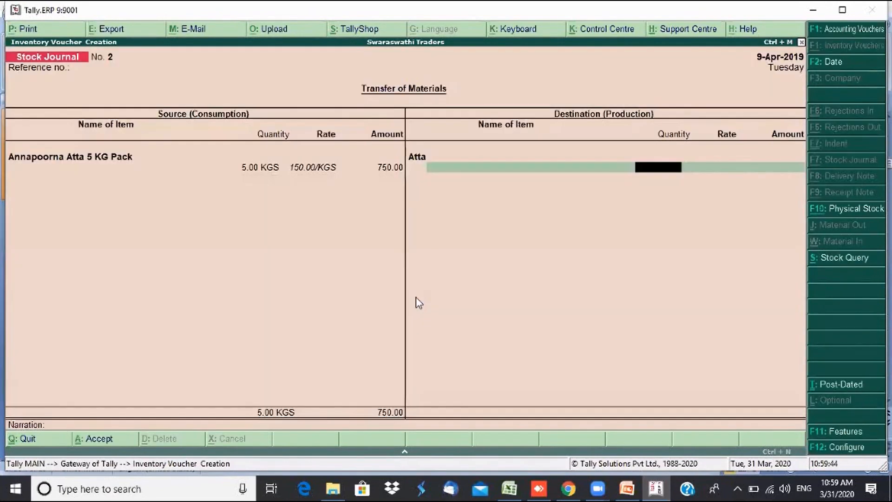
type("5")
key("Return")
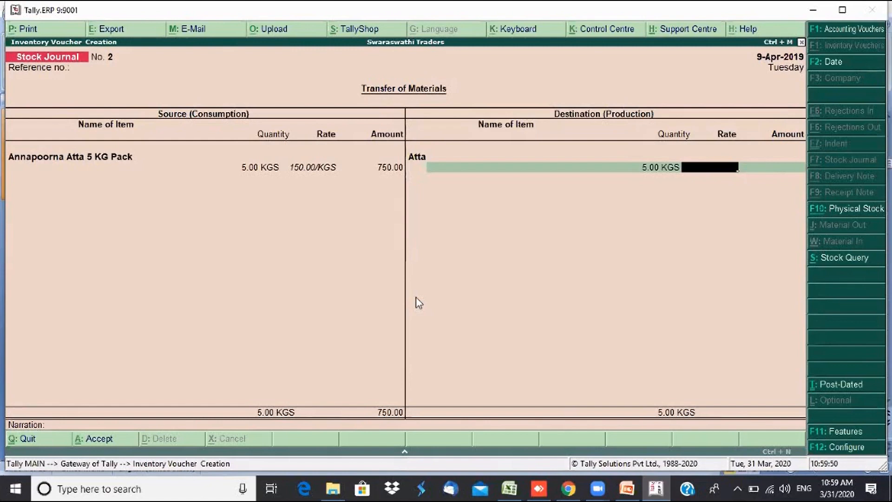
- Rate Atta at 150, add narration 'Being 5 kg pack opend to sell in loose', and save
type("150")
key("Return")
key("Return")
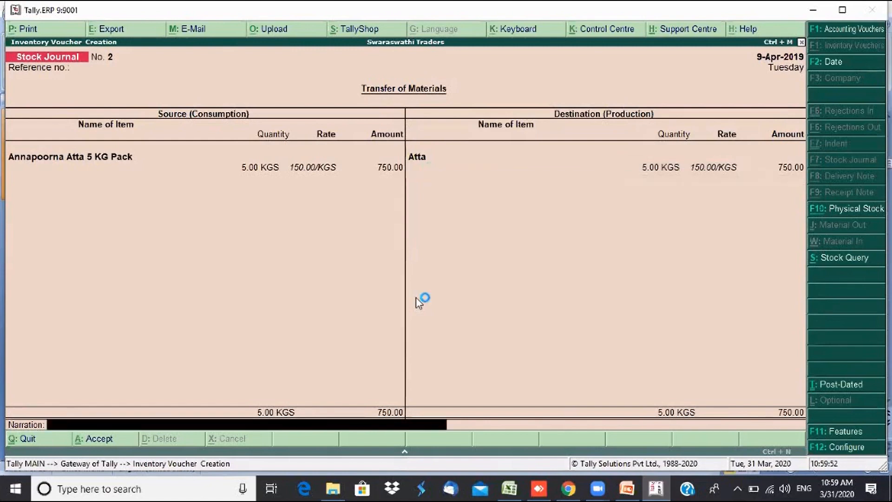
type("Being")
type(" a")
type(" kg")
type(" pack ")
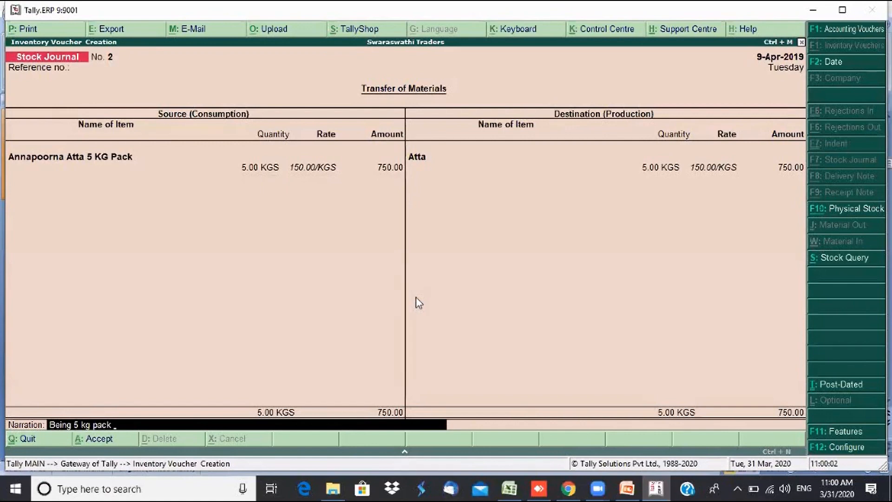
type("opend a")
type("to sell in loose")
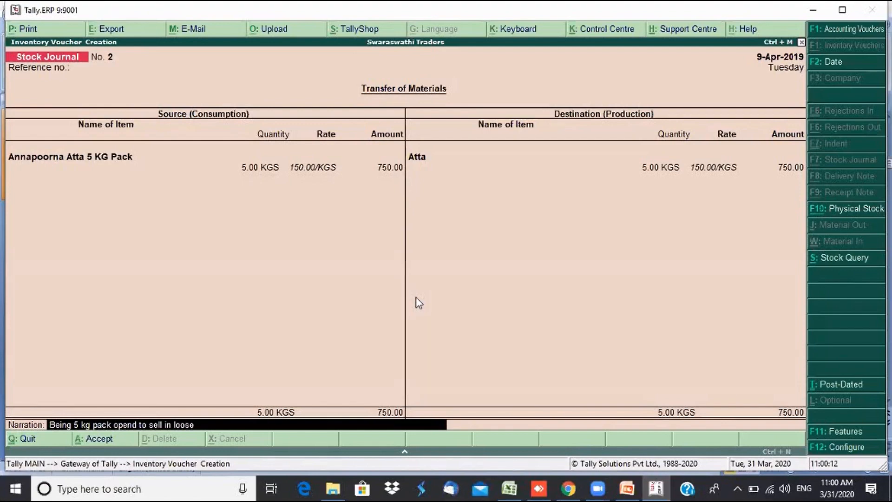
key("Return")
key("Return")
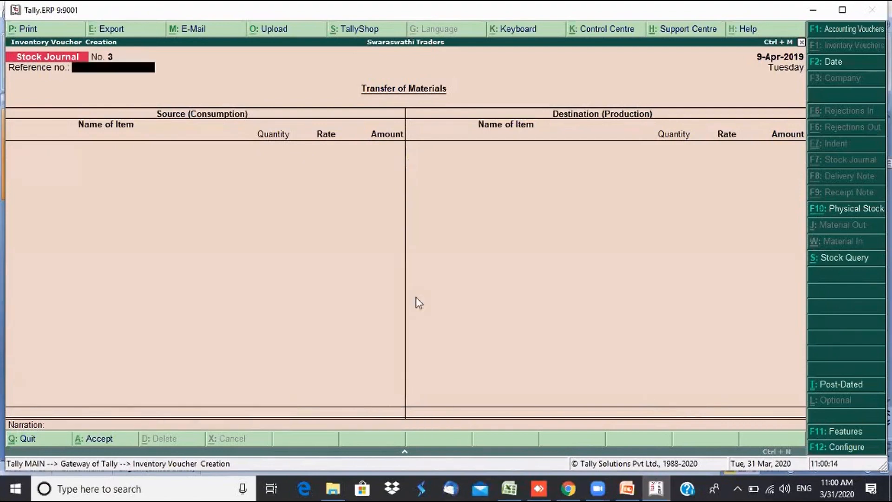
key("Escape")
key("Return")
- Review Food Items in the Stock Summary: 95.00 KGS of 5 KG Pack and 5.00 KGS Atta
key("s")
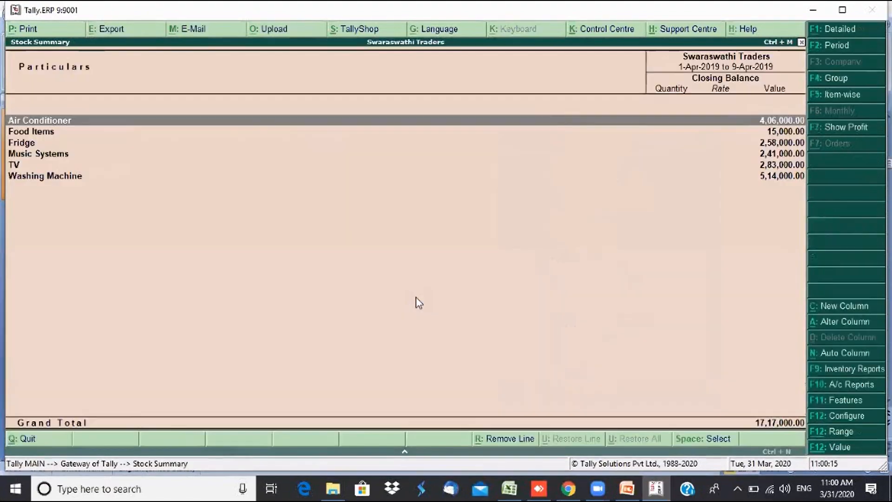
key("Down")
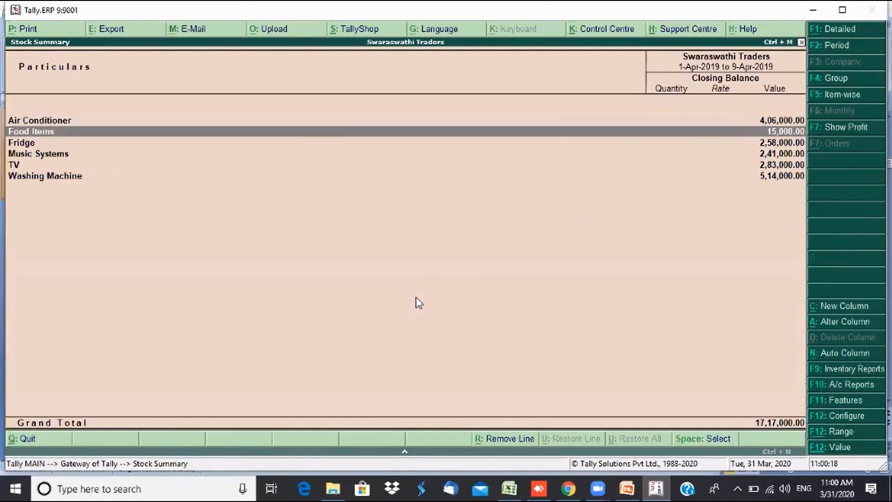
key("Return")
key("Down")
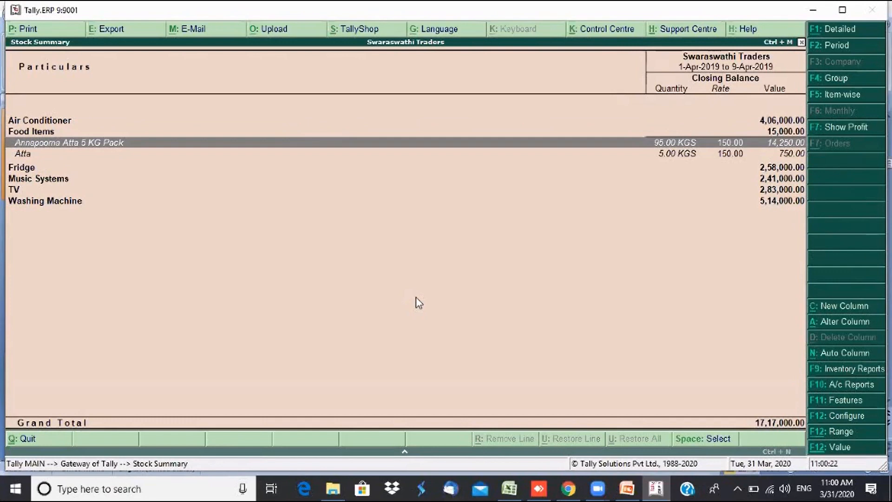
key("Down")
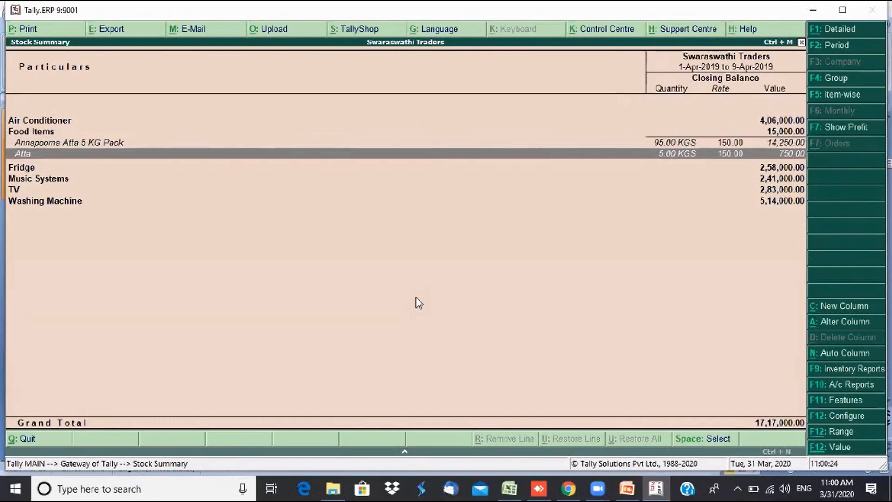
key("Up")
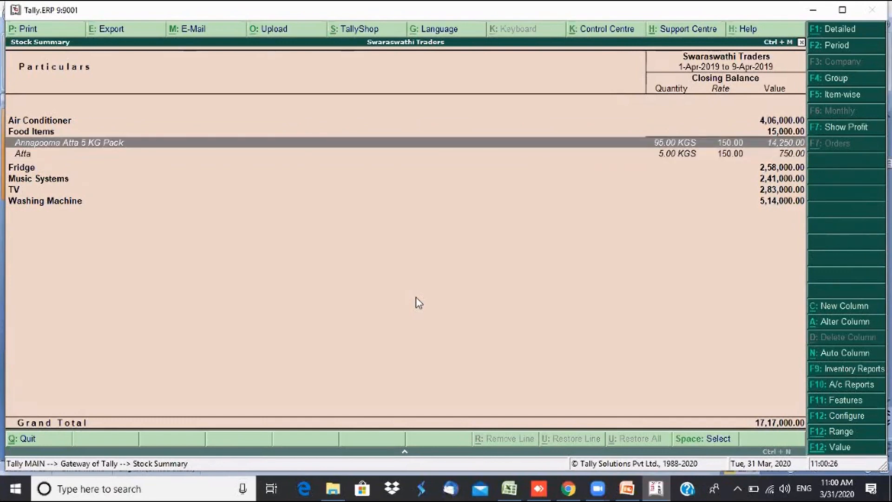
key("Down")
key("Up")
key("Escape")
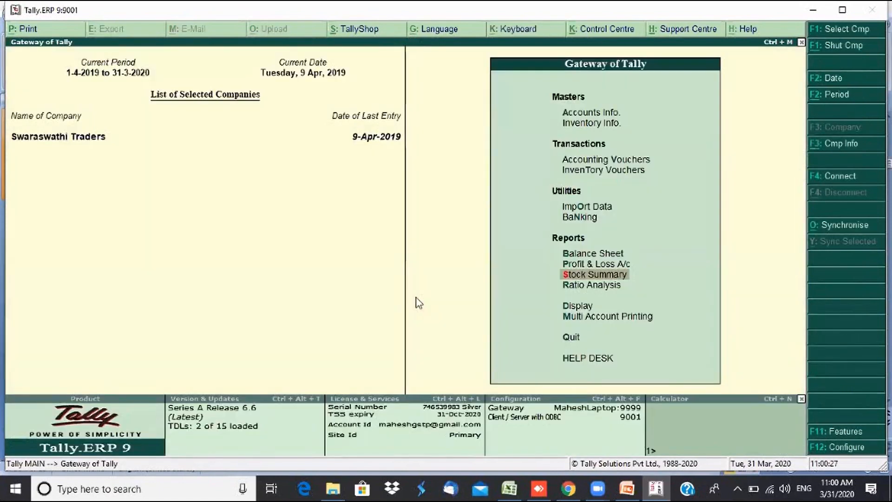
key("Up")
key("Up")
key("Up")
key("Up")
key("Up")
key("Up")
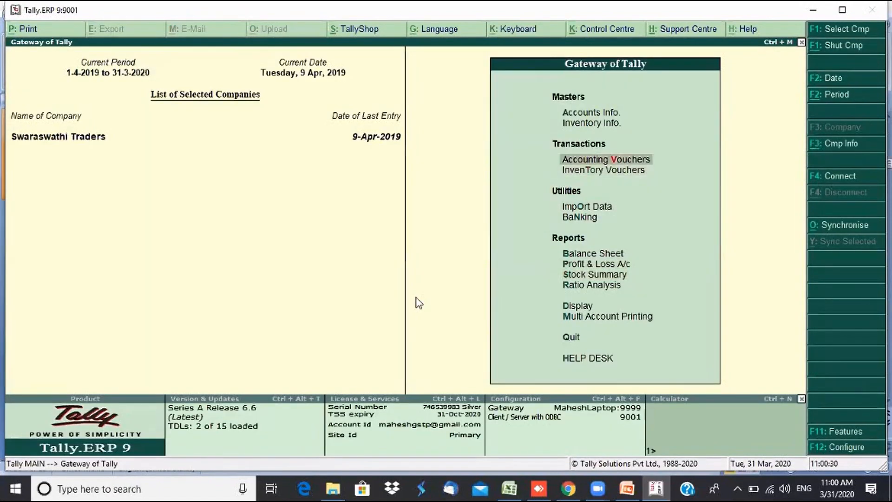
- Start a Sales voucher with Cash as the party and Sales Account as the ledger
key("Return")
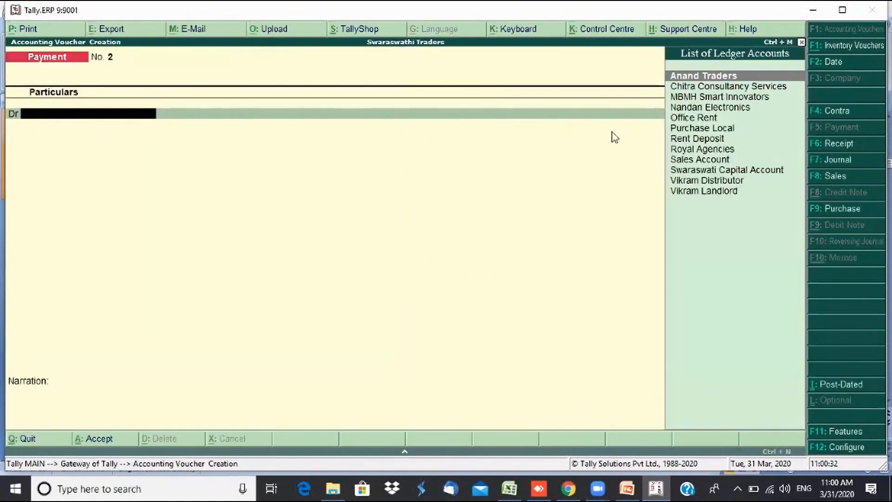
left_click(832, 182)
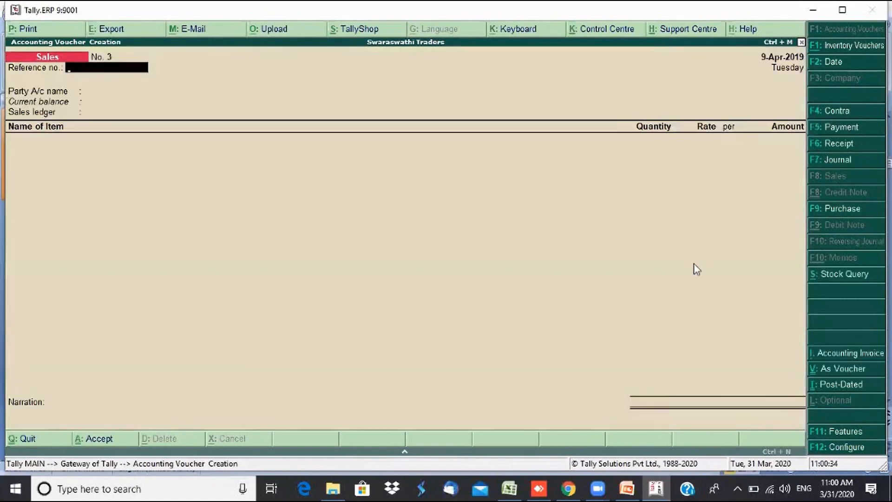
key("Return")
key("Down")
key("Return")
key("ctrl+a")
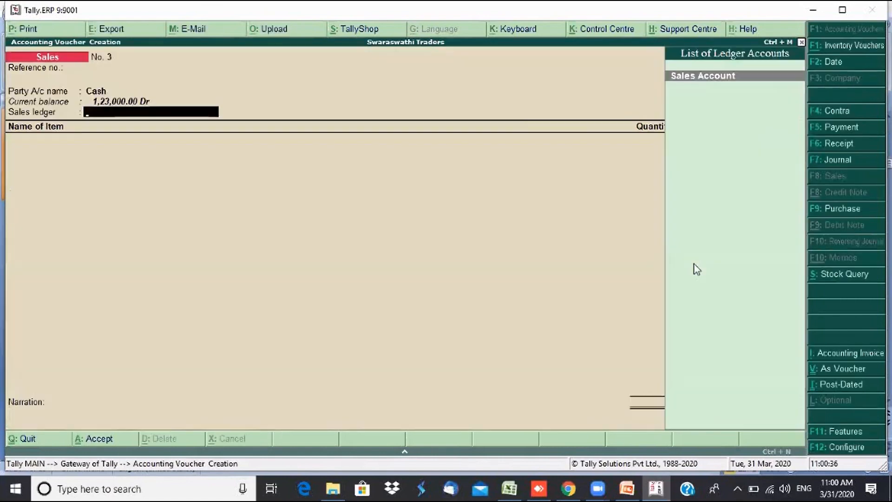
key("Return")
- Sell 2.40 KGS of Atta at 35.00 for 84.00, save, and open the Stock Summary
type("Att")
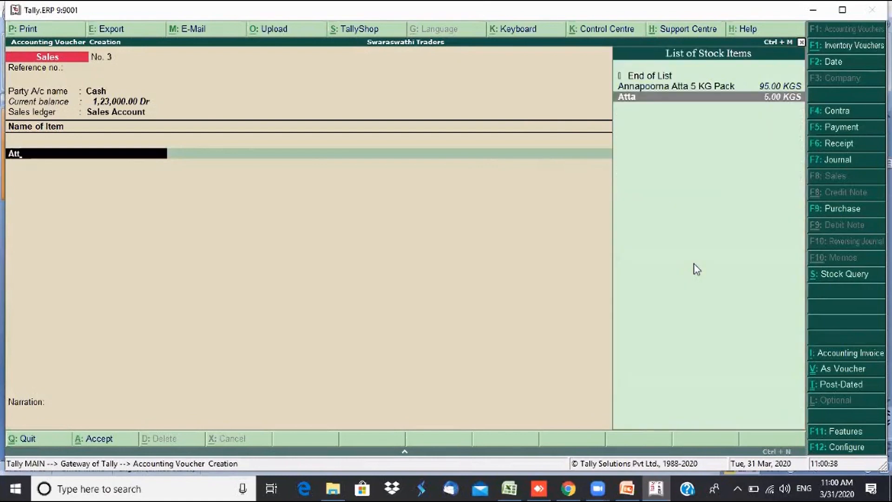
key("Return")
key("Return")
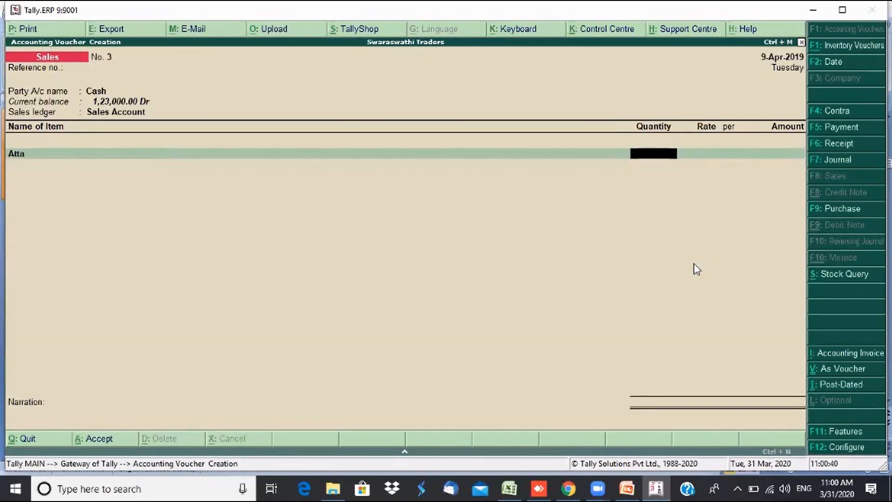
type("2.4")
key("Return")
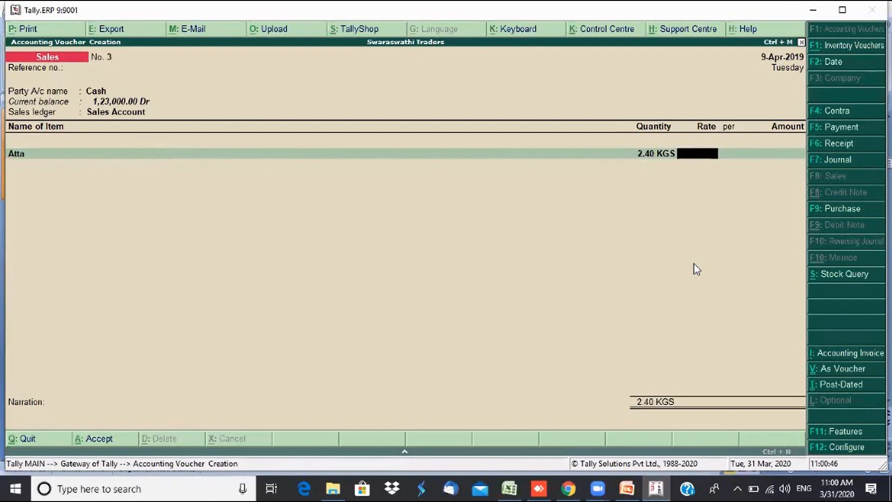
type("35")
key("Return")
key("Return")
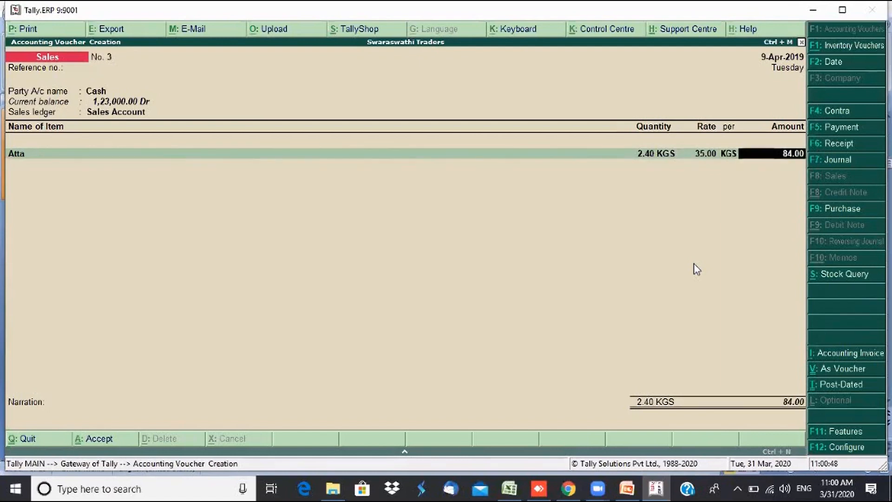
key("Return")
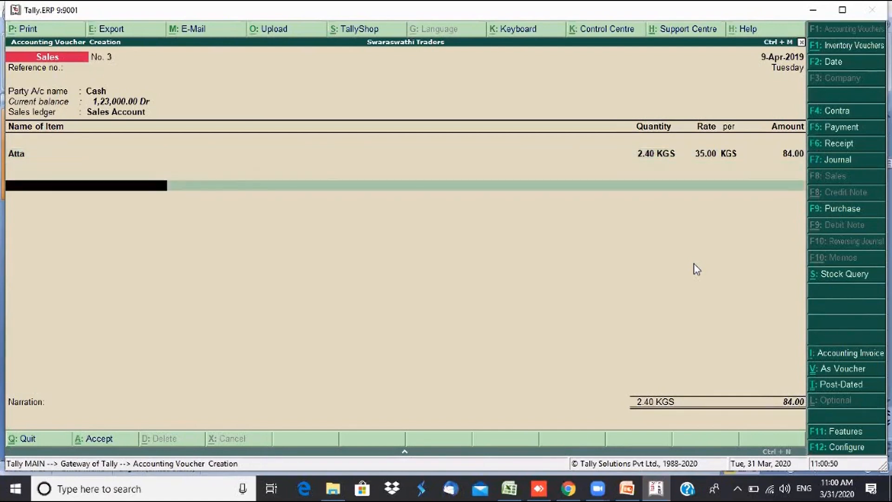
key("Return")
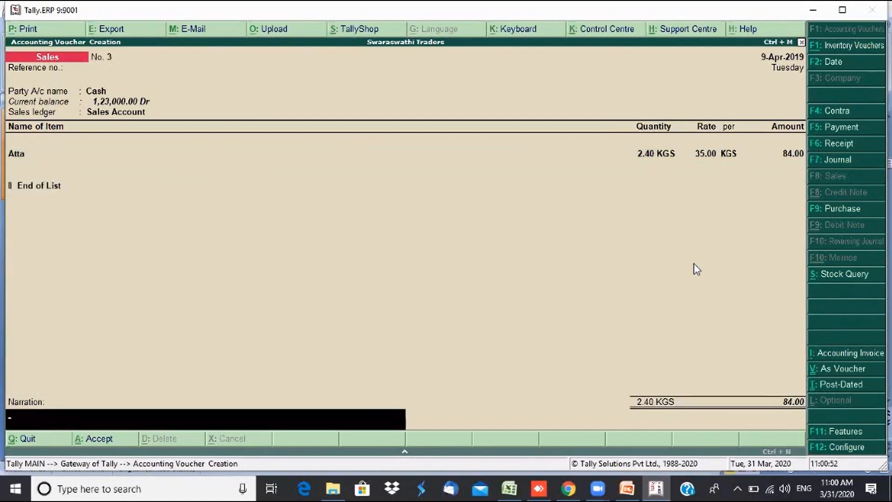
key("Return")
key("Return")
key("Escape")
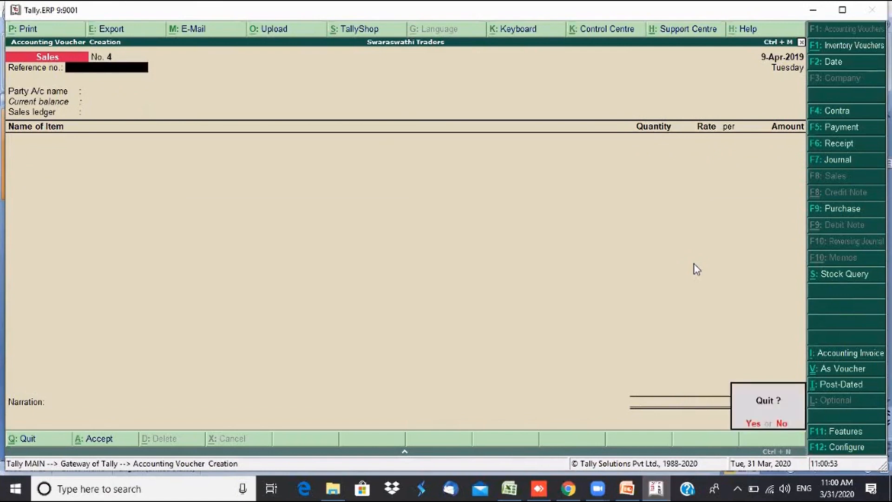
key("Return")
key("s")
key("Down")
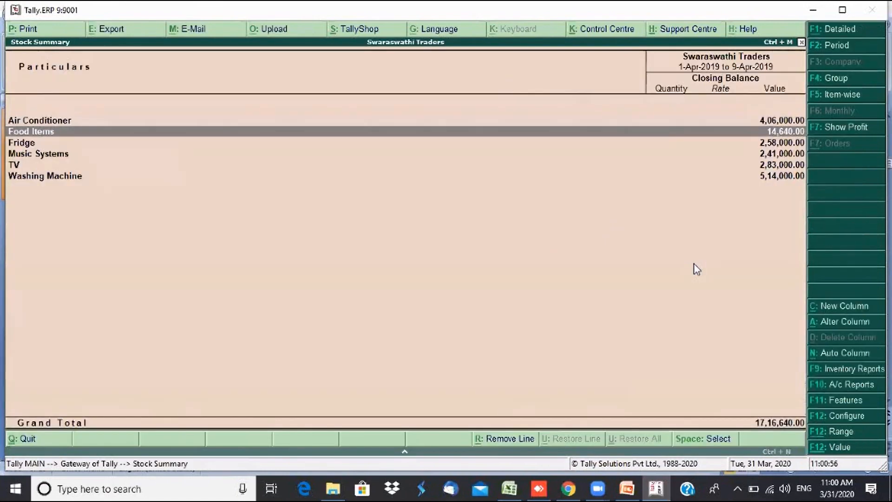
- Expand Food Items in the Stock Summary to check Atta's balance
key("shift+Return")
key("Down")
key("Down")
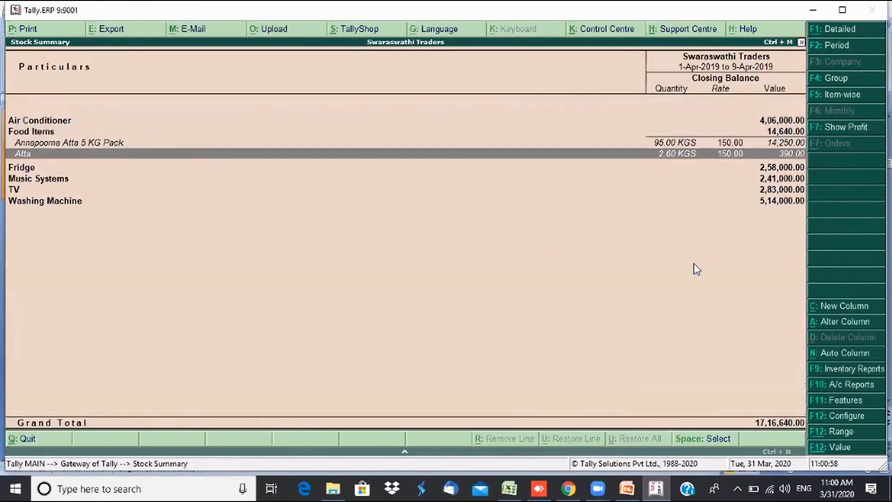
key("Up")
key("Down")
- Turn on Opening Balance, goods inwards and goods outwards columns in the report configuration
key("F12")
key("Return")
key("Return")
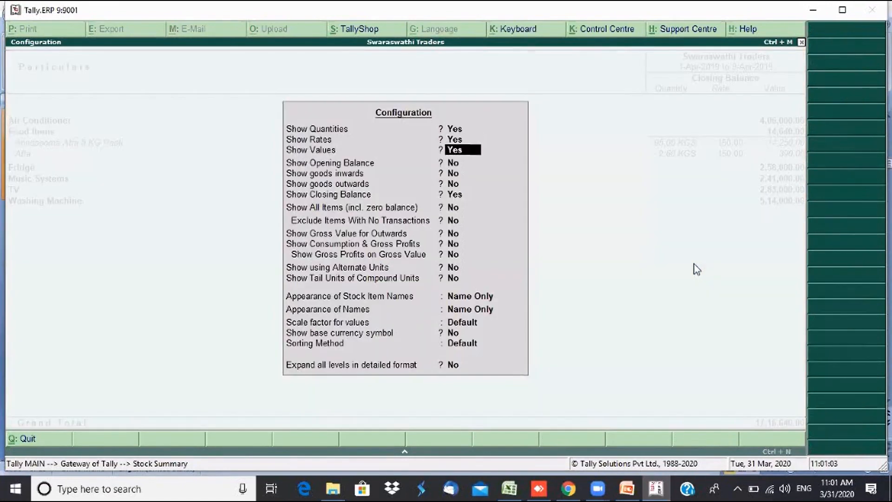
key("Return")
type("y")
key("Return")
type("y")
key("Return")
type("y")
key("Return")
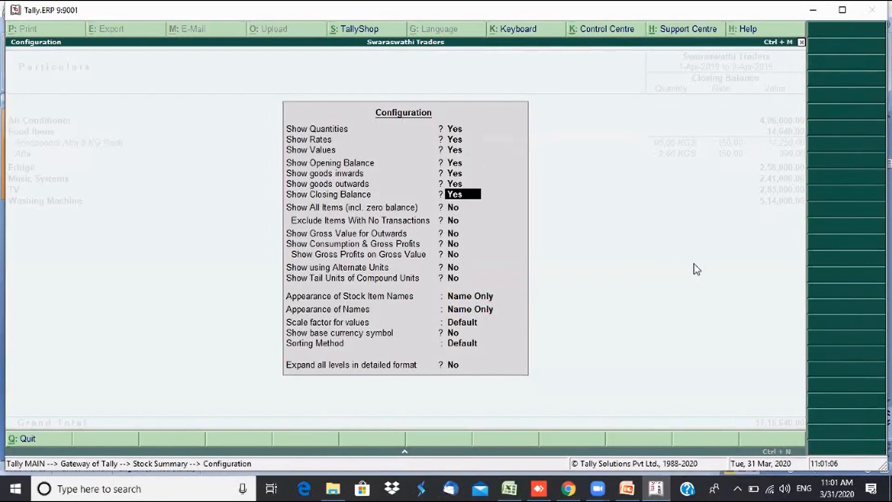
key("ctrl+a")
key("Down")
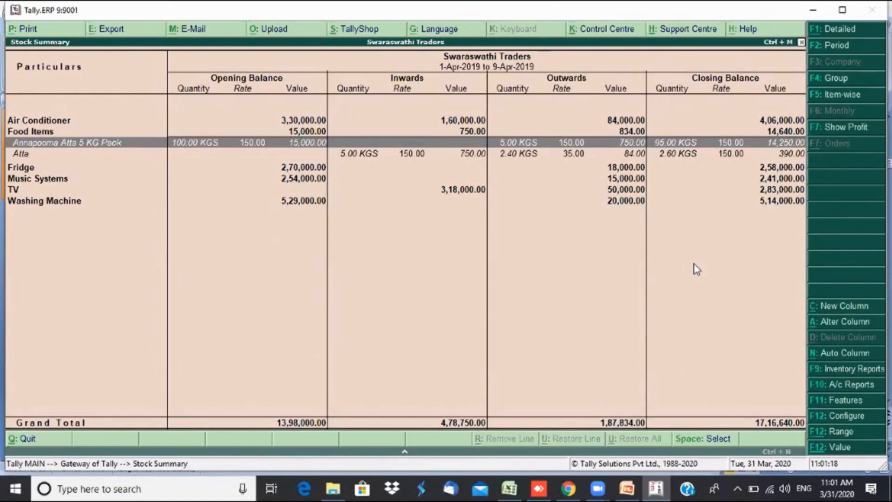
key("Down")
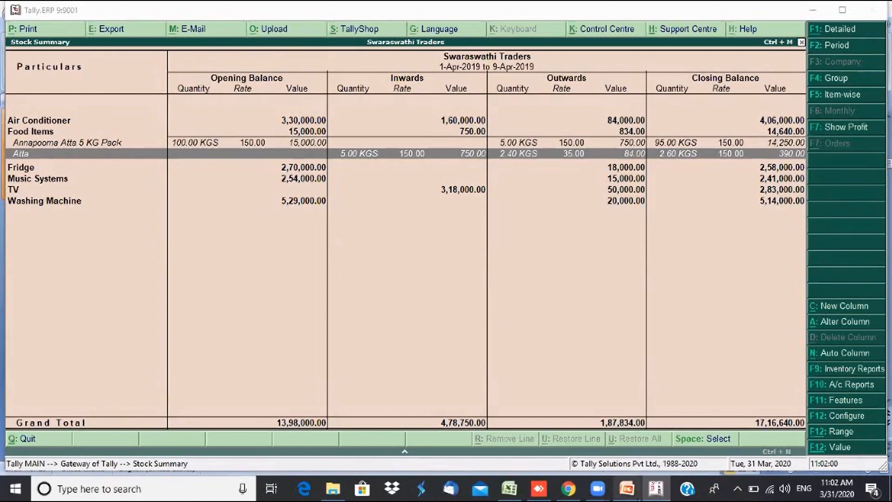
left_click(618, 451)
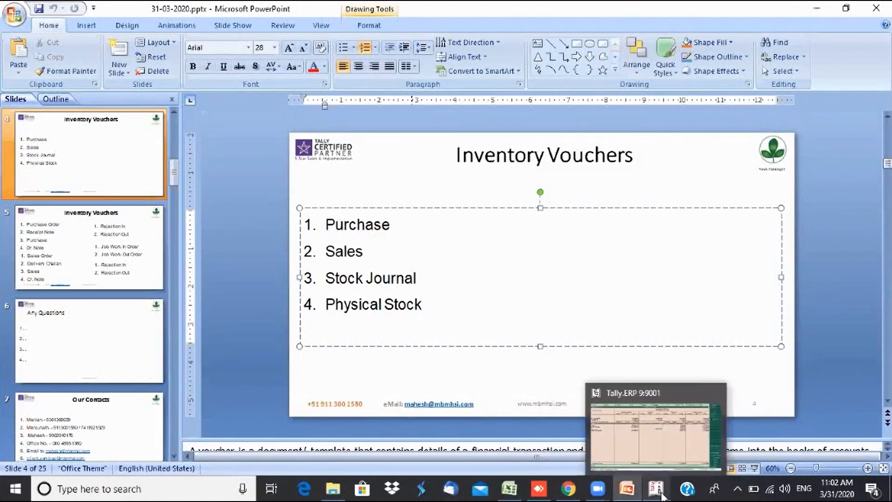
left_click(644, 390)
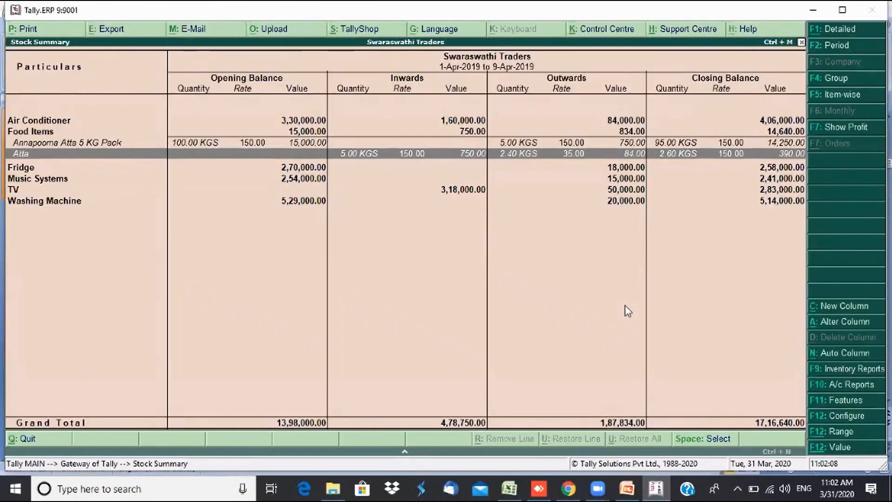
- Close the Stock Summary report showing Atta at 2.60 KGS closing
key("Escape")
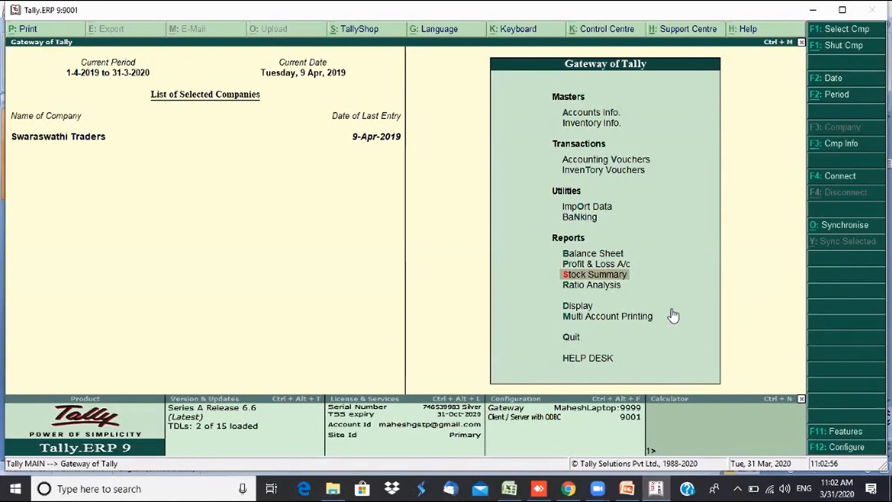
- Open the Stock Summary and switch to the Item-wise view of all stock items
left_click(607, 279)
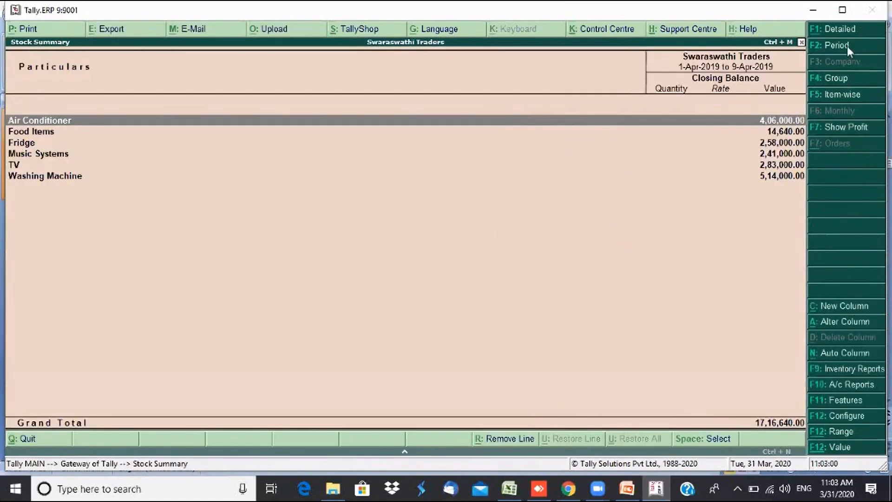
left_click(841, 96)
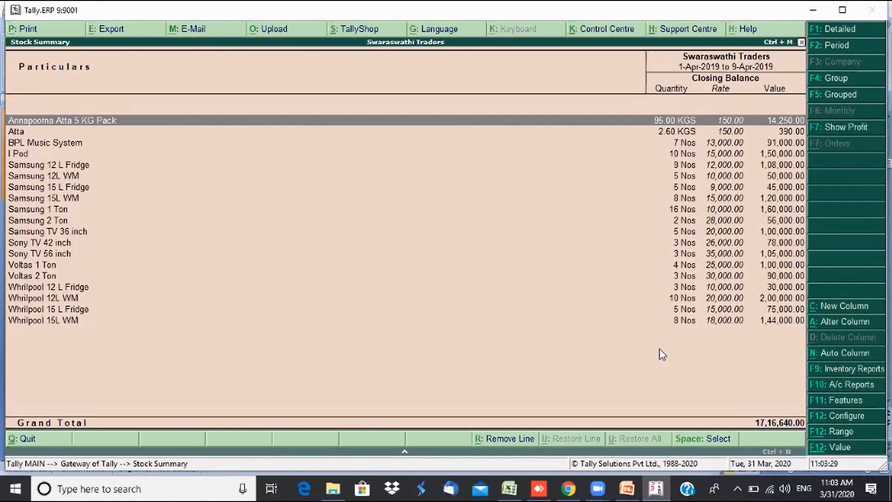
- Check Samsung 1 Ton's 16 Nos closing balance, then close the Stock Summary
key("Down")
key("Down")
key("Down")
key("Down")
key("Down")
key("Down")
key("Down")
key("Down")
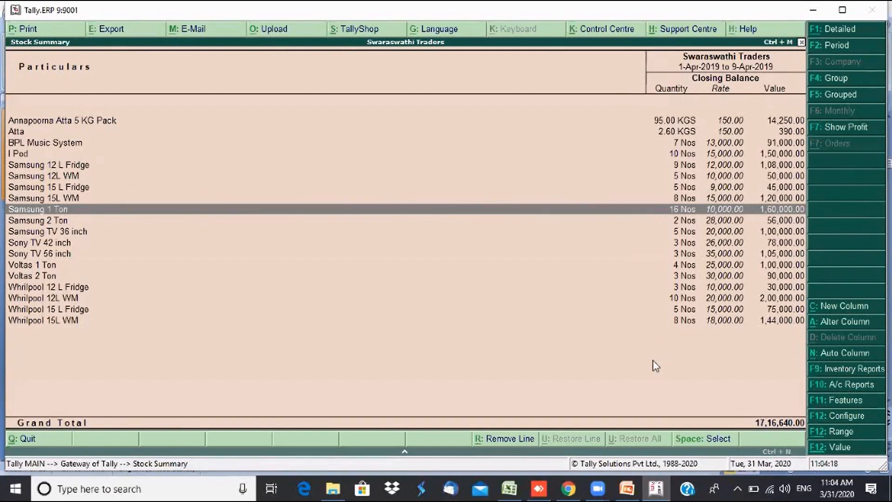
key("Escape")
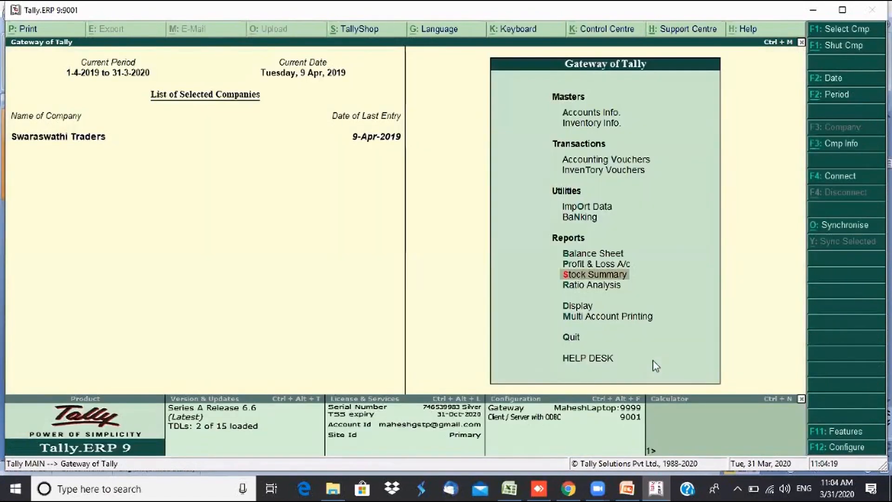
- Start a Physical Stock voucher dated 30-Apr-2019
key("Up")
key("Up")
key("Up")
key("Up")
key("Up")
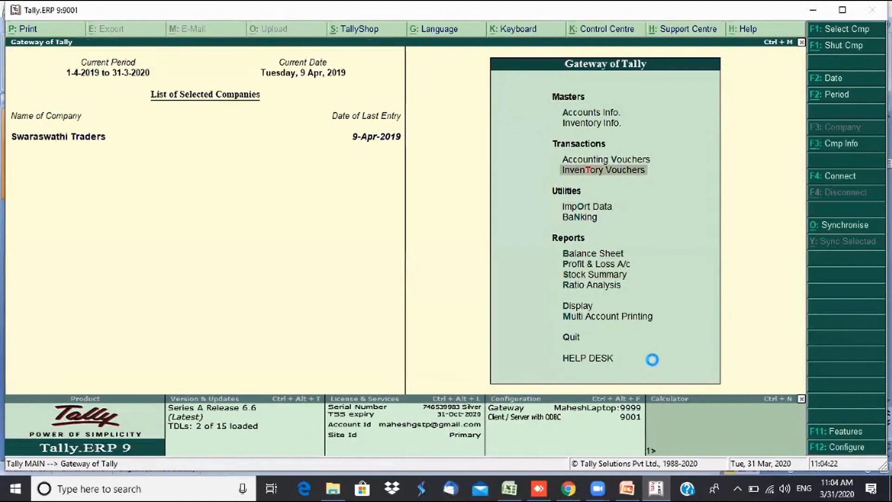
key("Return")
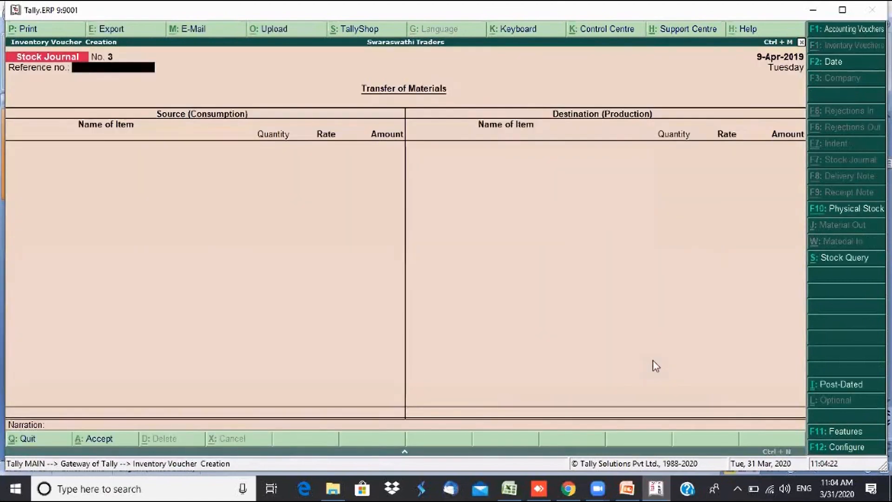
left_click(852, 211)
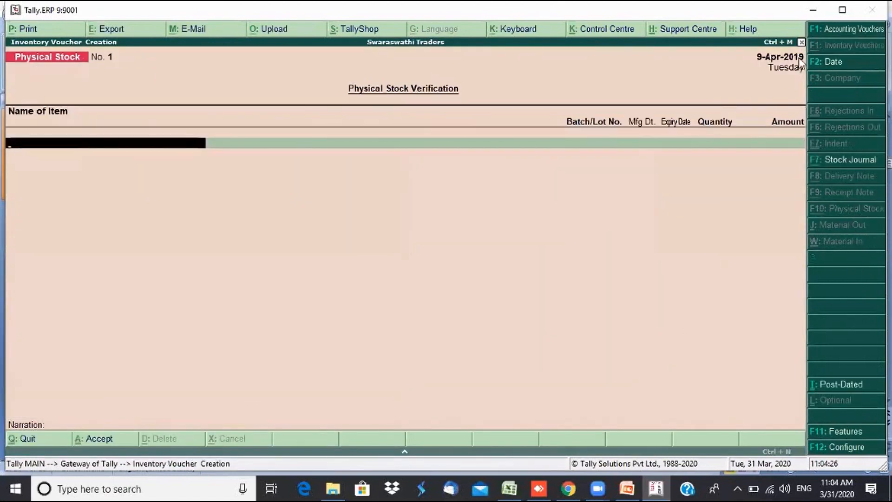
left_click(823, 62)
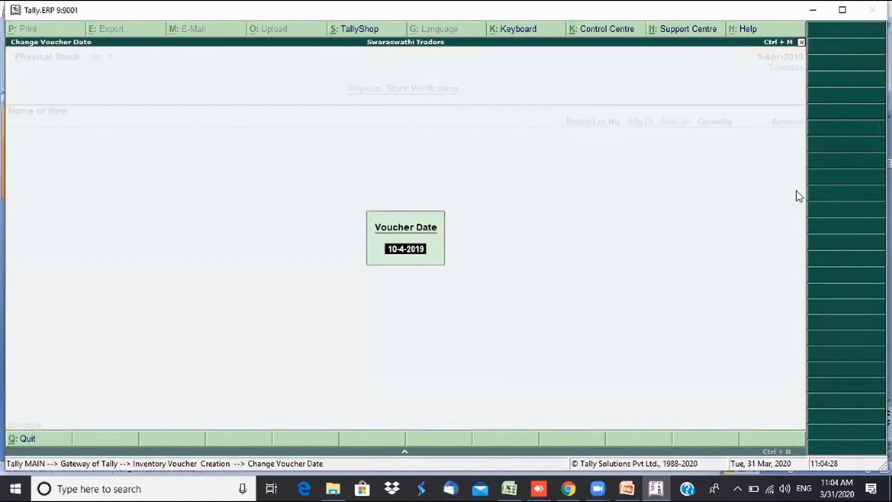
type("30")
key("Return")
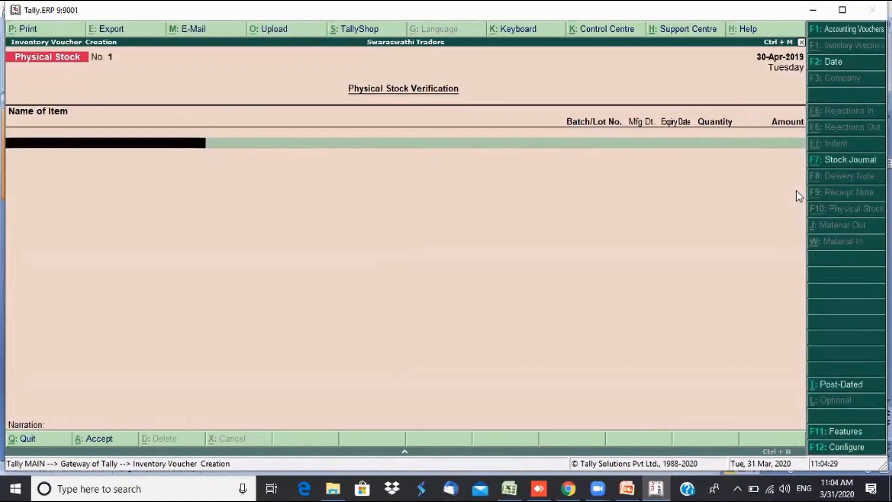
- Count 15 Nos of Samsung 1 Ton with narration 'Physical stock verification' and save
type("Sam")
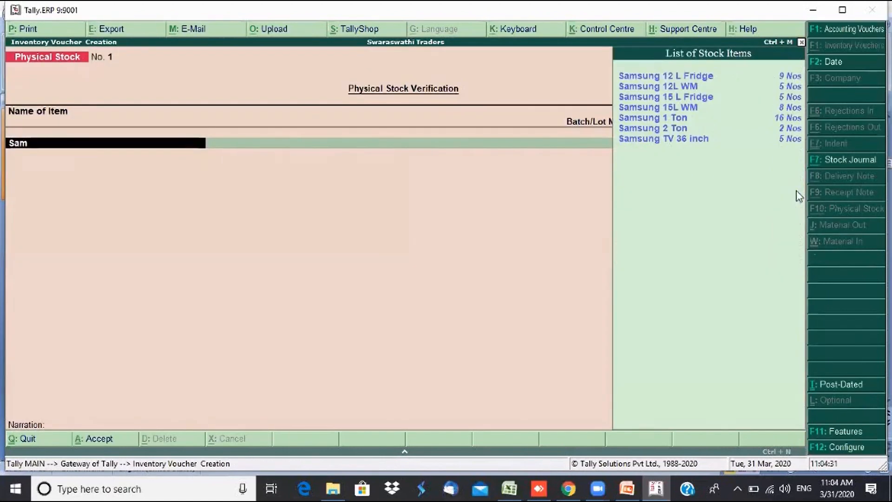
key("Up")
key("Up")
key("Up")
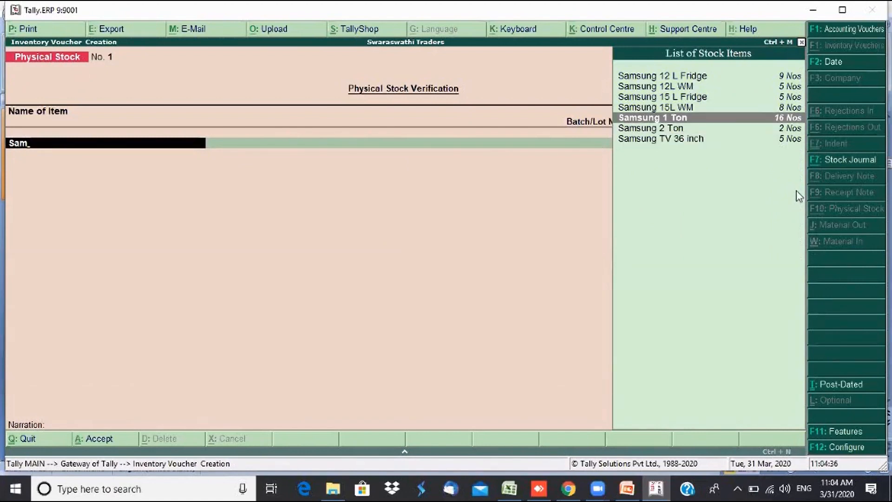
key("Return")
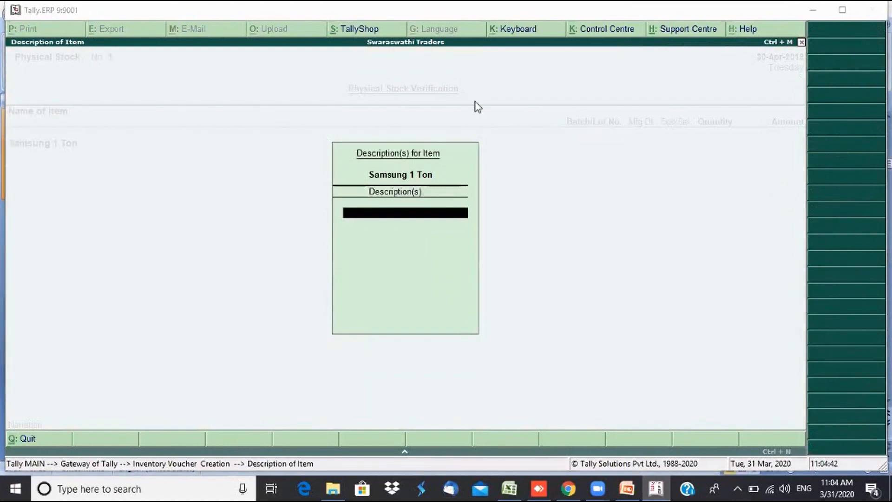
left_click(439, 258)
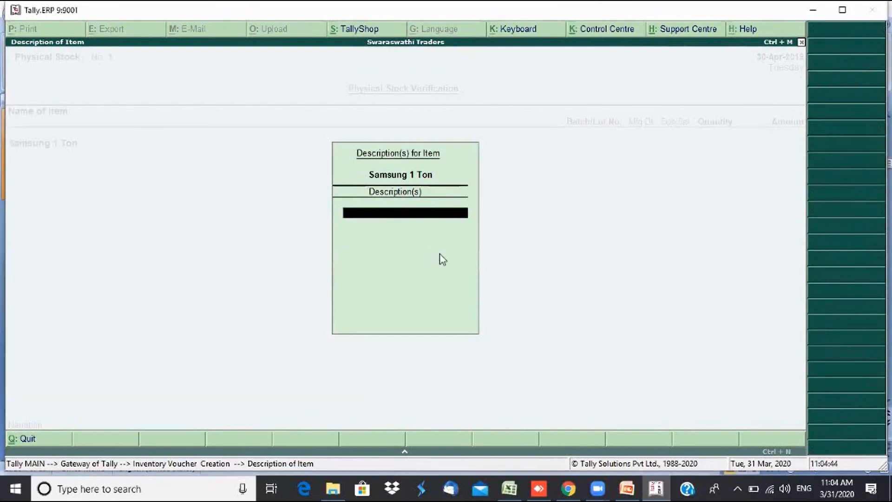
key("Return")
type("15")
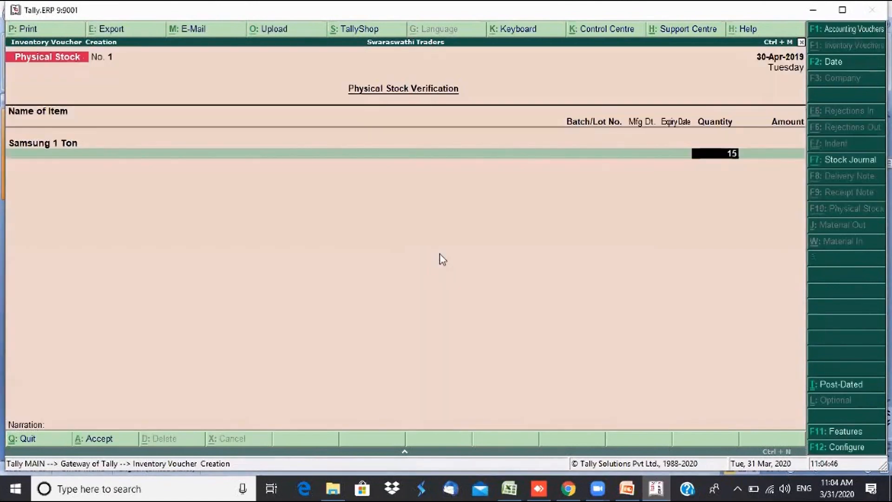
key("Return")
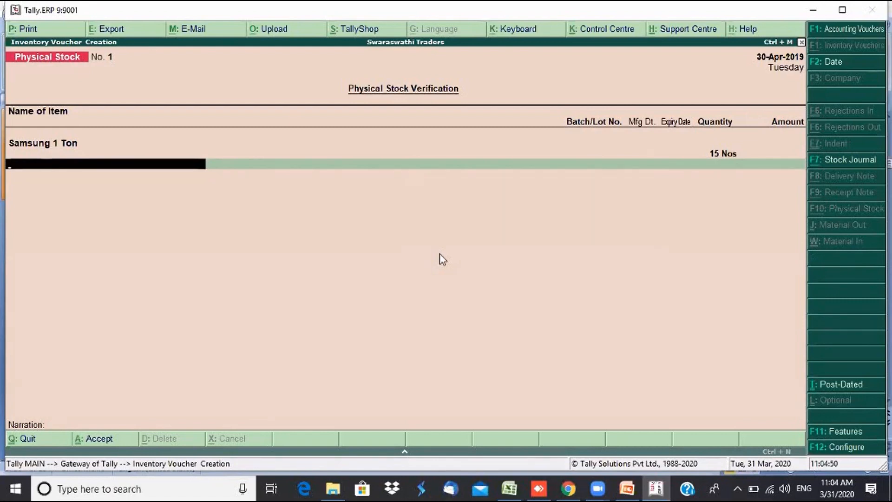
key("Return")
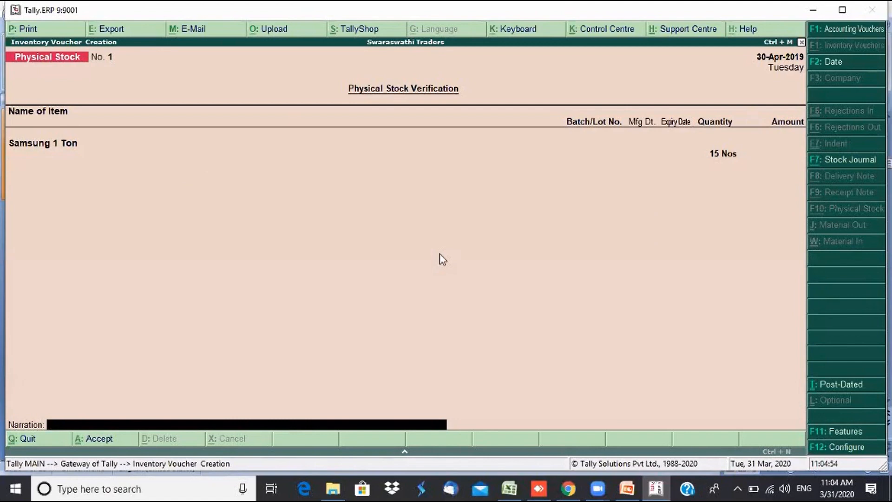
type("Physical stock verification")
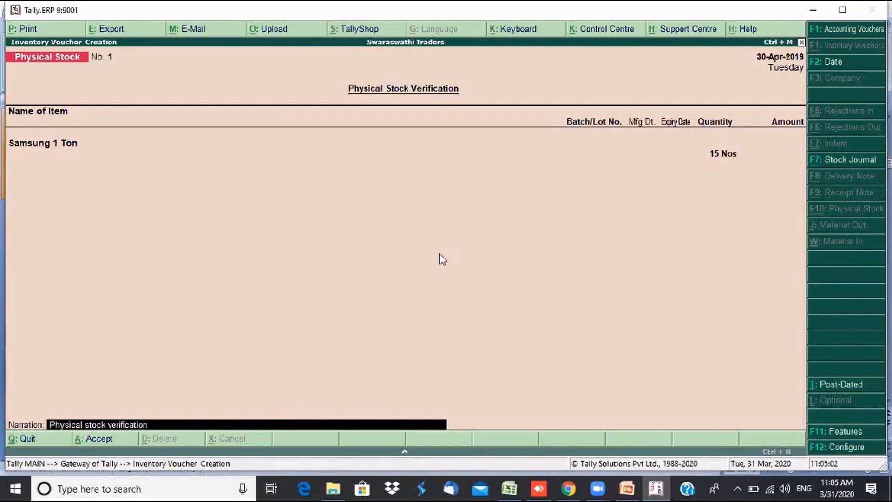
key("Return")
key("Return")
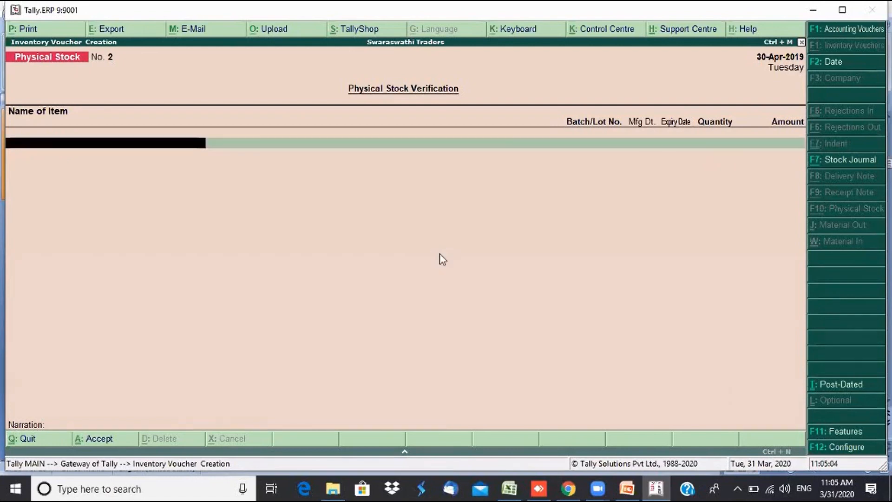
- Exit voucher entry and reopen the Stock Summary
key("Escape")
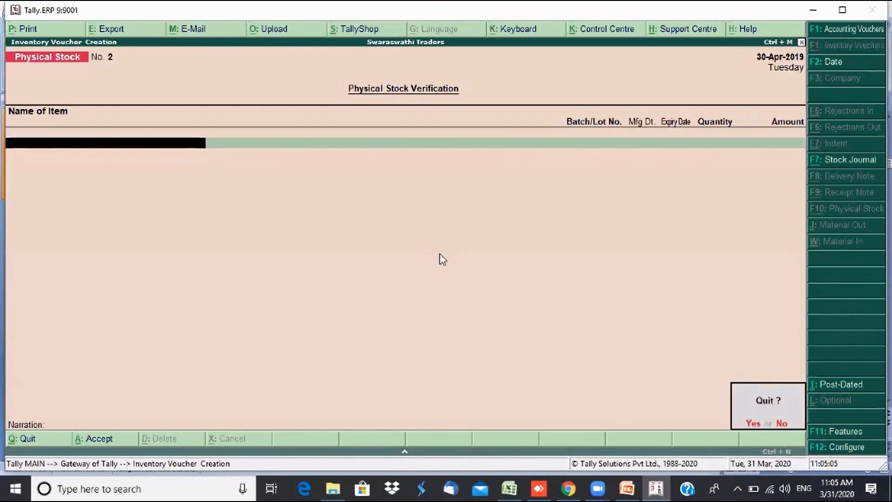
key("Return")
key("s")
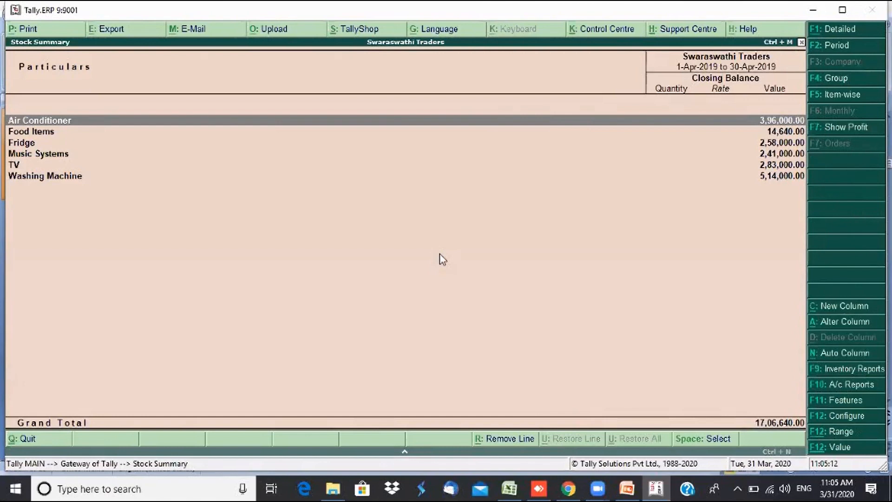
- List the Stock Summary item-wise with F5 and move down to Samsung 1 Ton
key("F5")
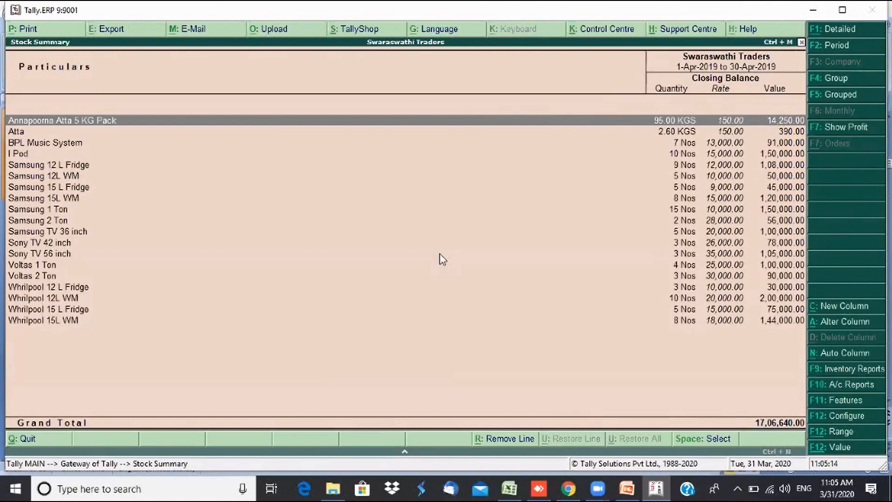
key("Down")
key("Down")
key("Down")
key("Down")
key("Down")
key("Down")
key("Down")
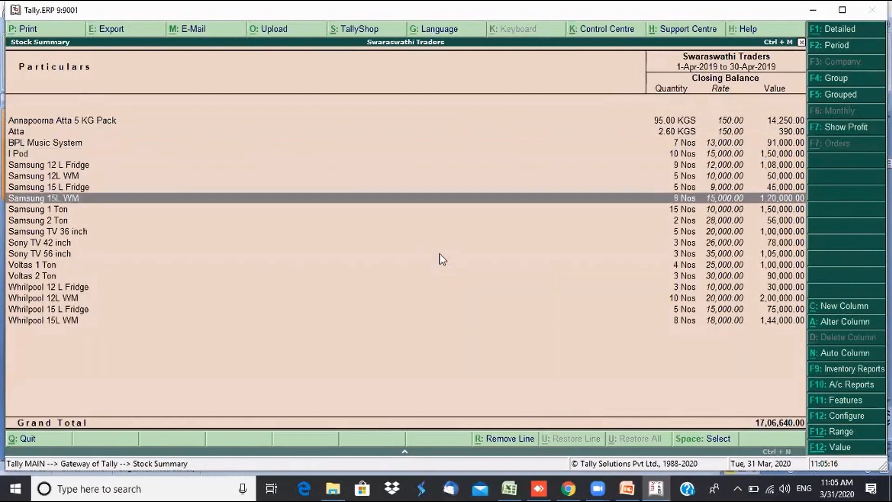
key("Down")
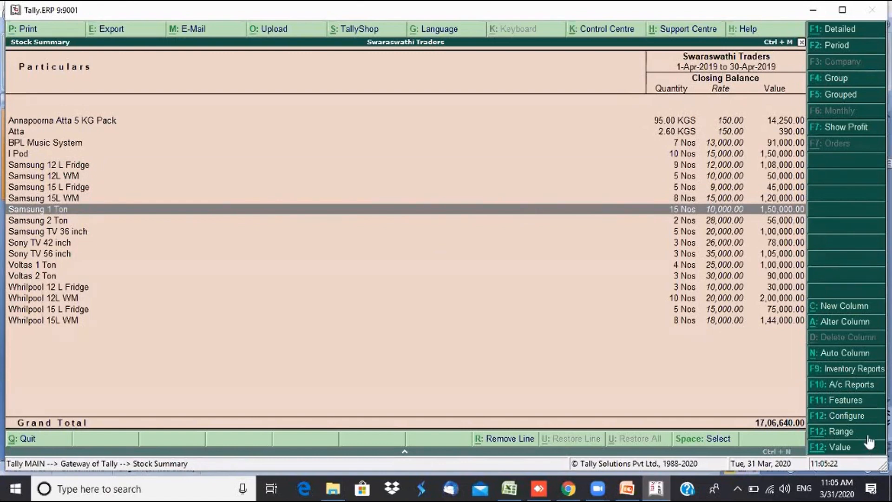
- In the F12 configuration, set Show Opening Balance and Show goods inwards to Yes
left_click(833, 415)
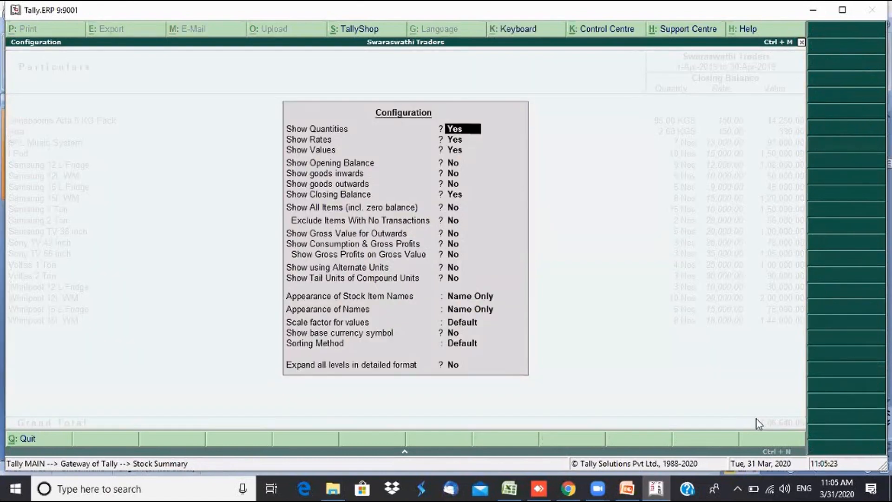
key("Return")
key("Return")
key("Return")
type("y")
key("Return")
type("y")
key("Return")
type("y")
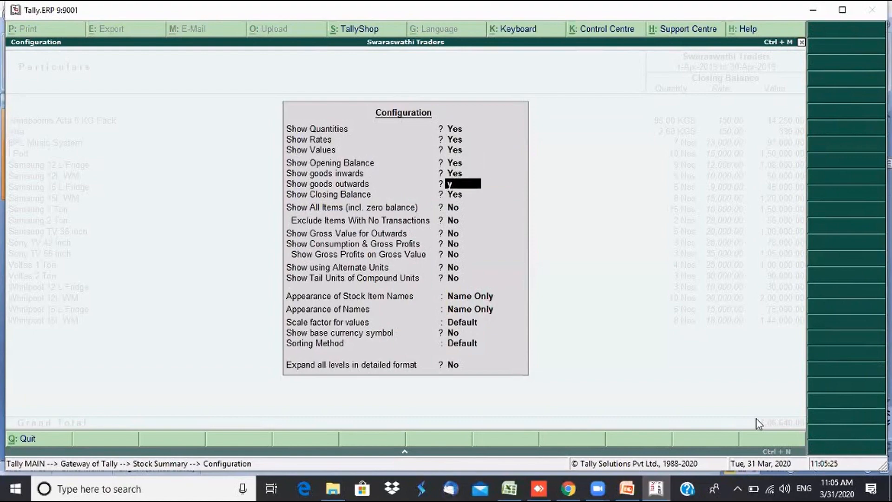
key("Return")
- Turn on goods outwards, apply the settings, review the four-column Stock Summary, then close it
key("ctrl+a")
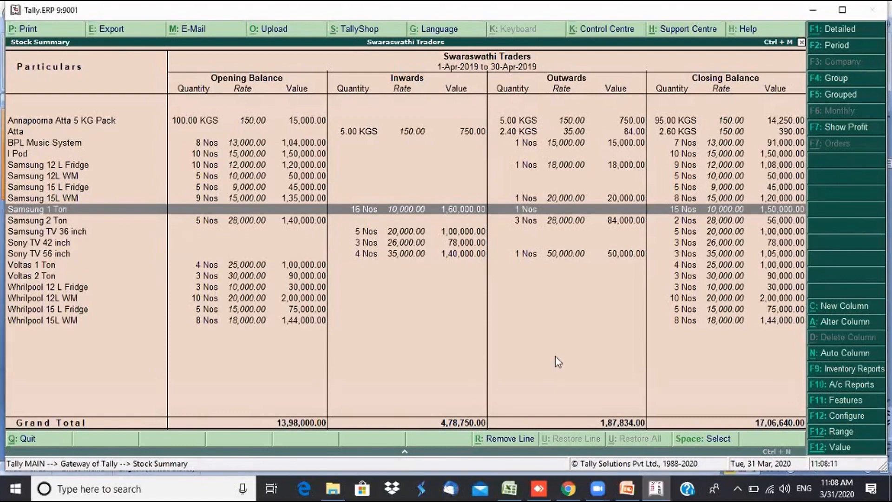
key("Escape")
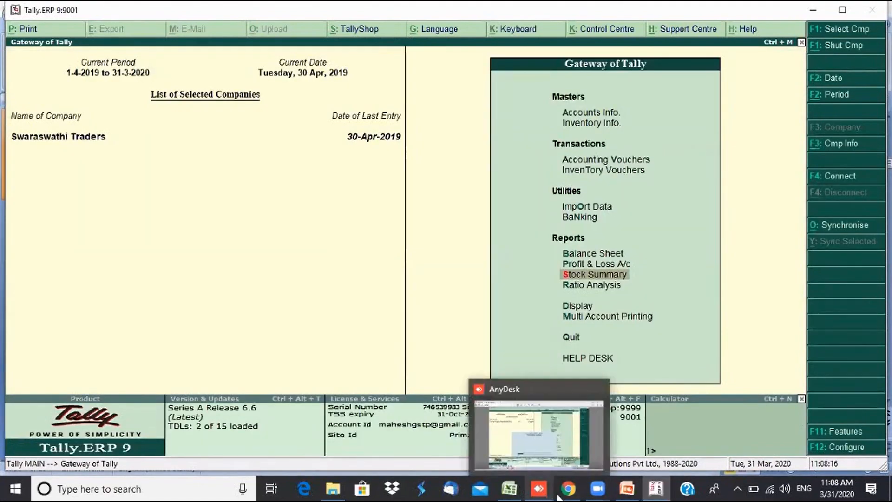
- Review the Purchase Order, Sales Order and Rejection In/Out lists on slide 5, then return to Tally
mouse_move(626, 489)
left_click(630, 437)
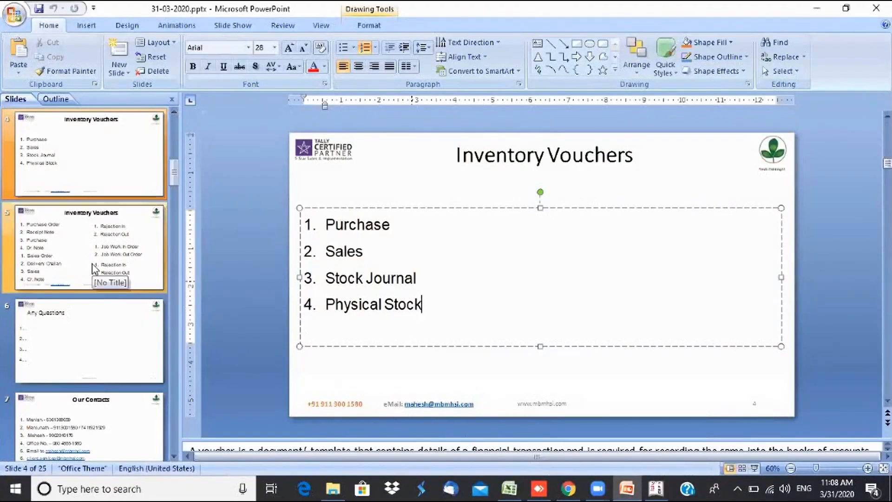
left_click(100, 278)
left_click(390, 224)
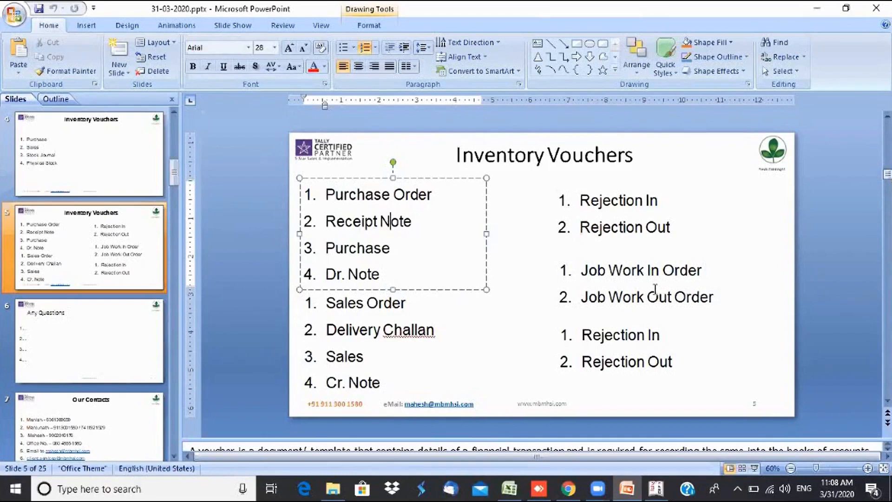
left_click(406, 327)
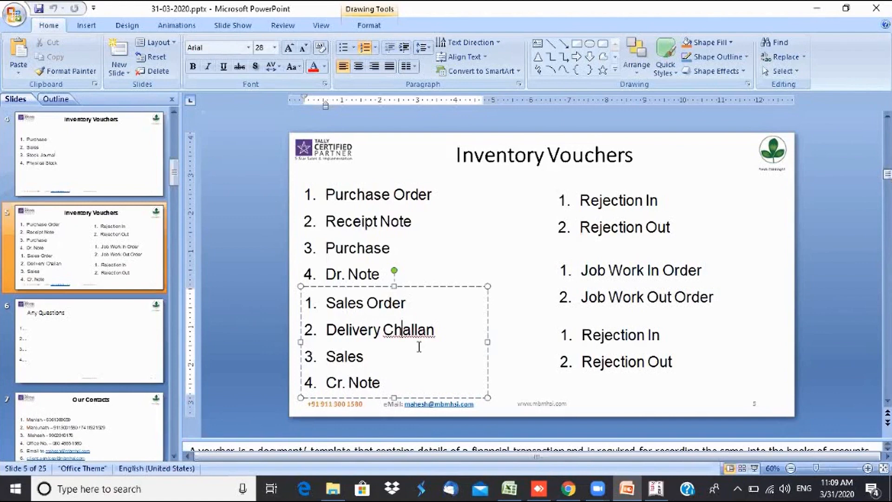
left_click(593, 230)
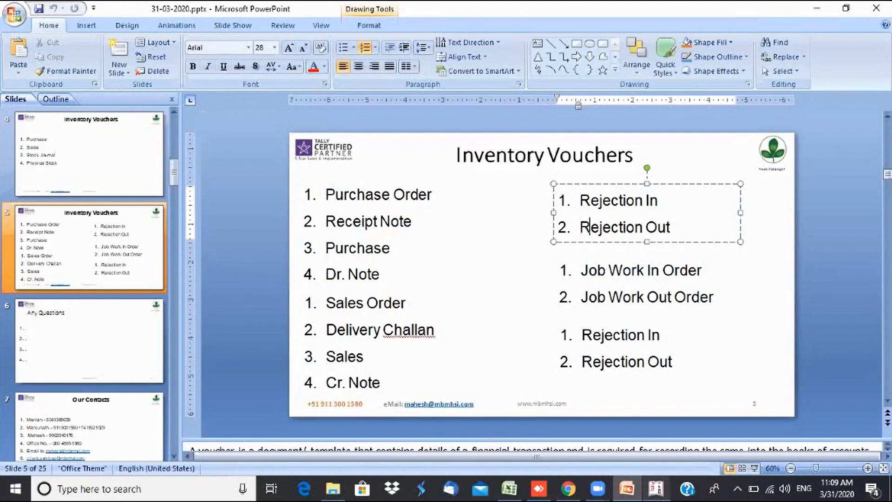
left_click(654, 495)
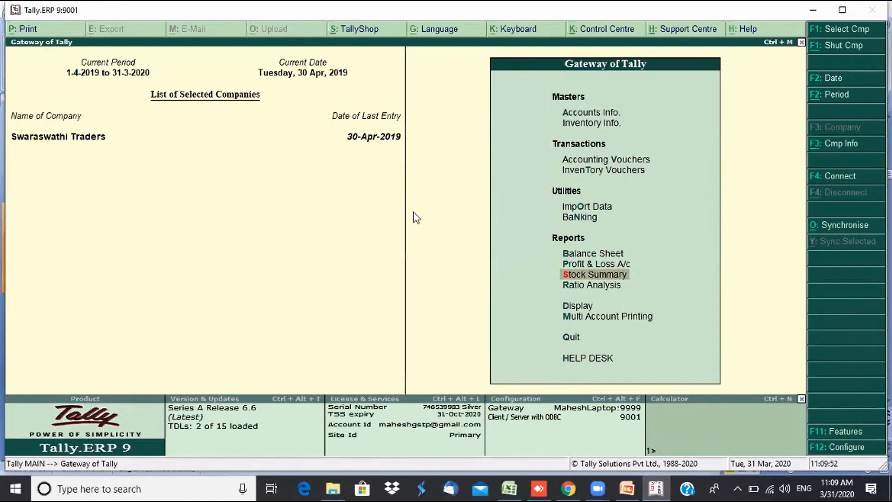
- From inventory voucher entry, enable tracking numbers and rejection inward/outward notes in F11 Inventory Features
key("Up")
key("Up")
key("Up")
key("Up")
key("Up")
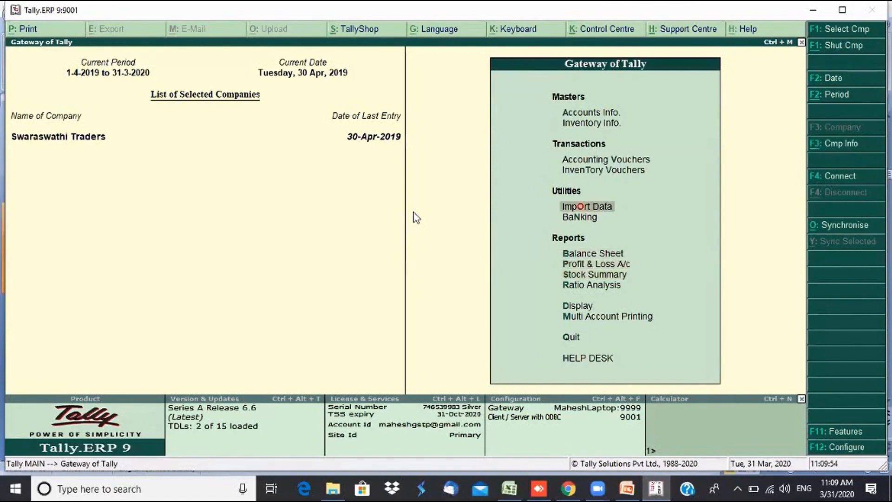
key("Return")
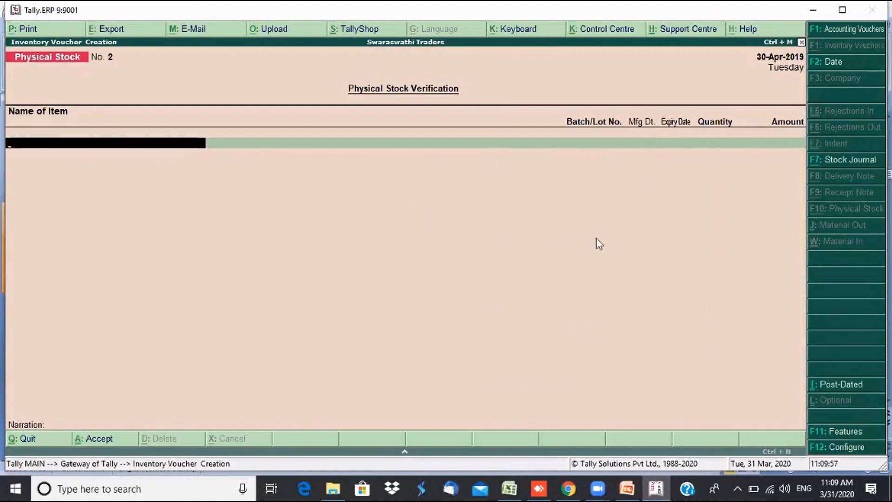
left_click(845, 434)
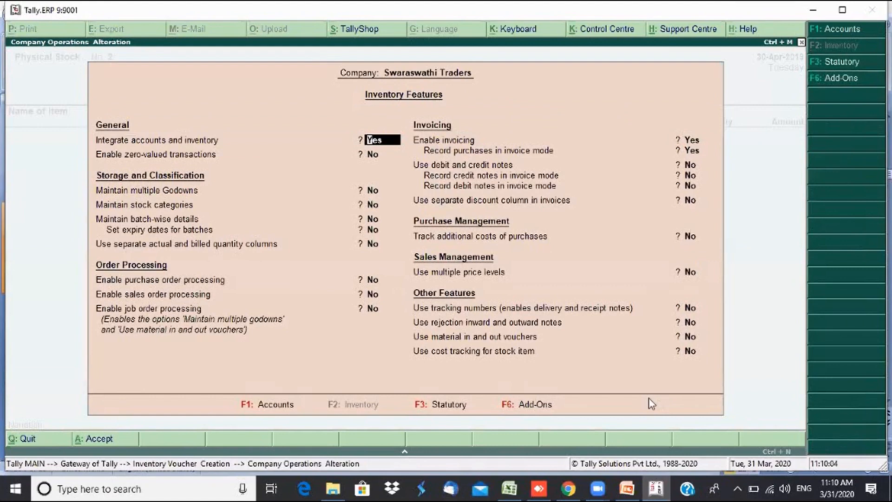
left_click(691, 327)
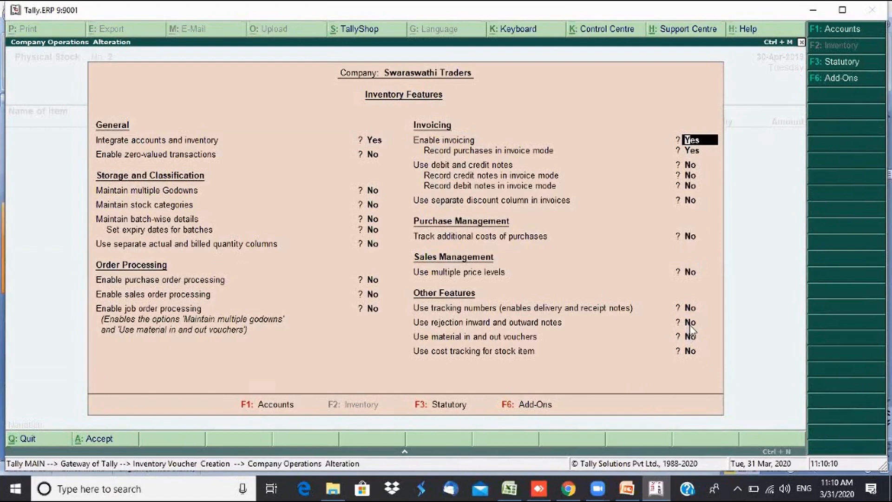
key("Return")
key("Return")
key("Return")
key("Return")
key("Return")
key("Return")
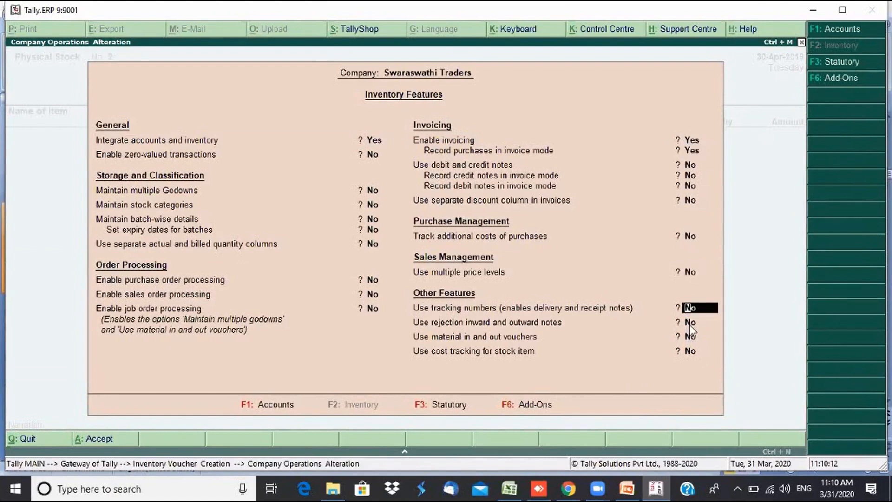
key("Up")
key("Up")
type("y")
key("Return")
type("y")
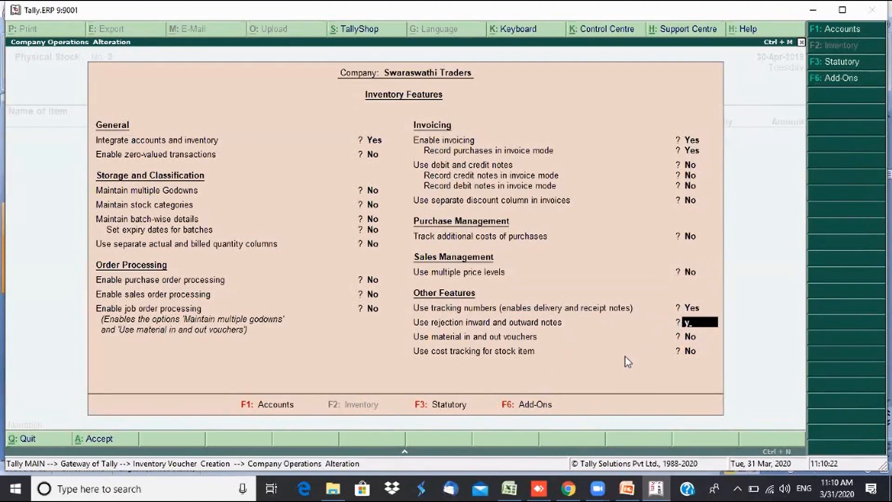
key("Return")
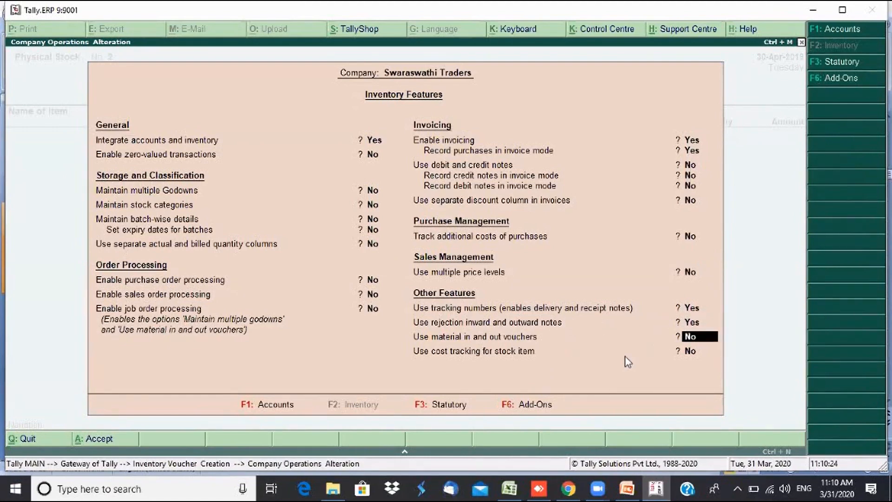
key("Return")
key("Return")
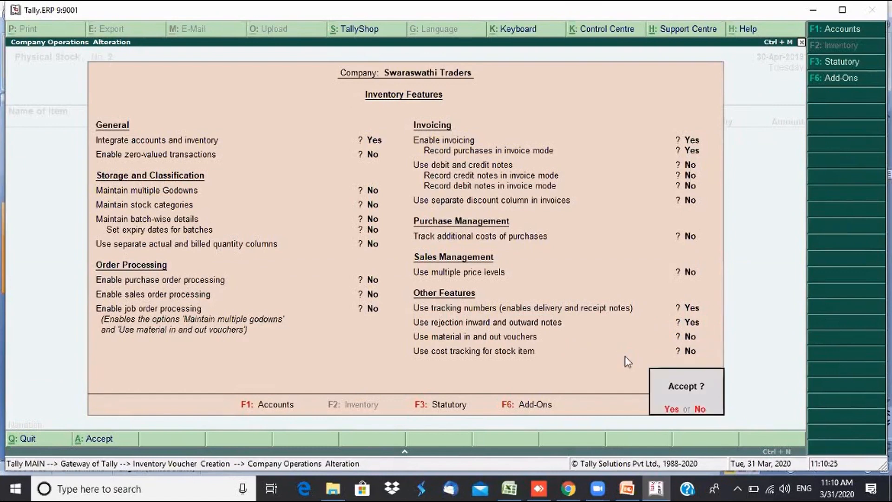
key("Return")
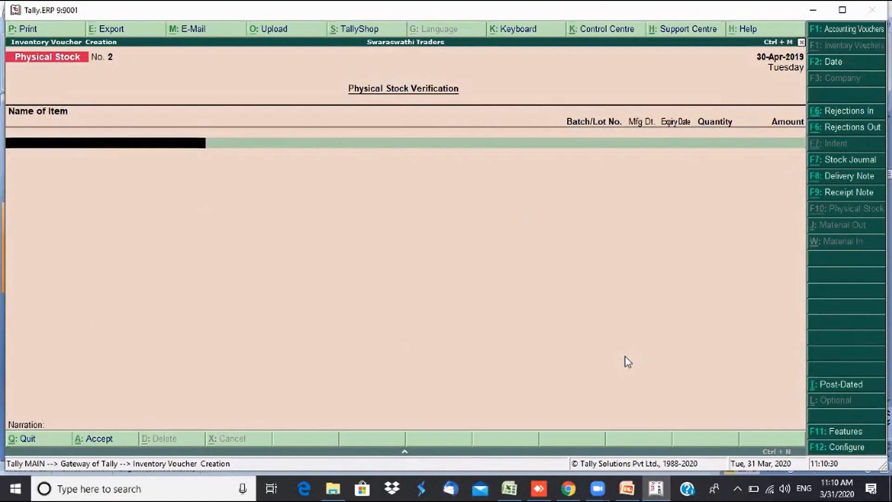
- Leave the Physical Stock voucher entry and open the Day Book for 30-Apr-2019 from Display
key("Escape")
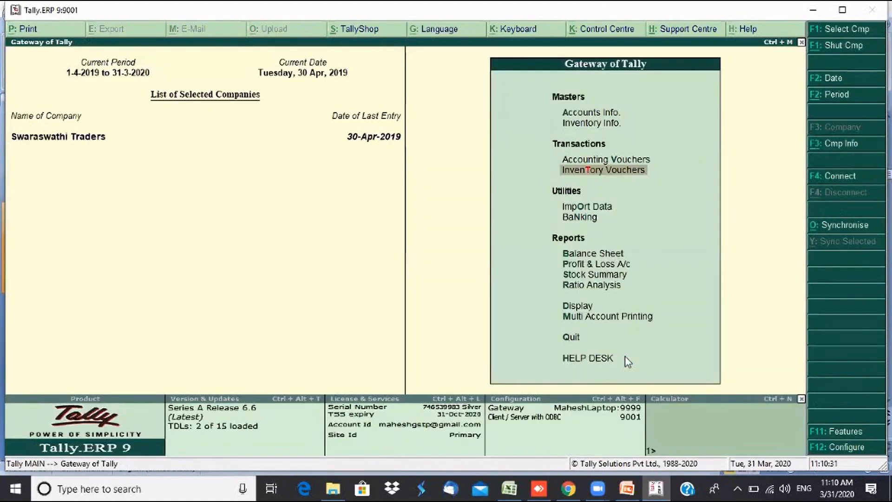
key("Return")
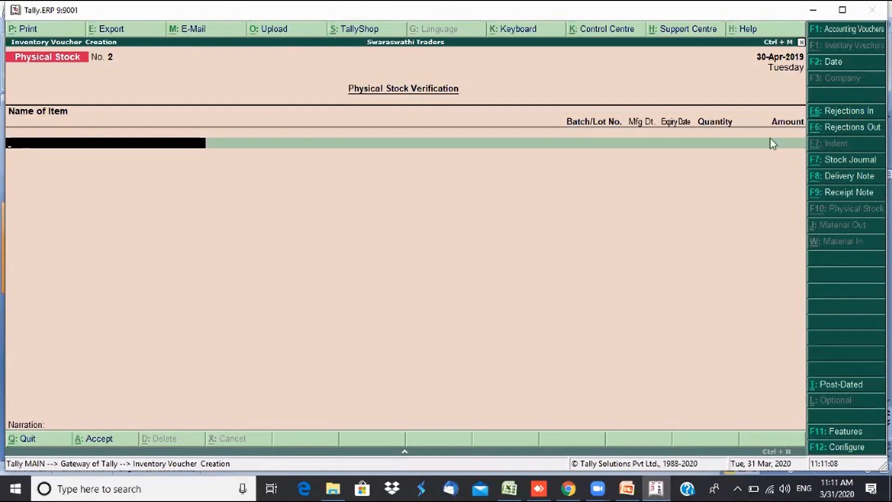
key("Escape")
key("Return")
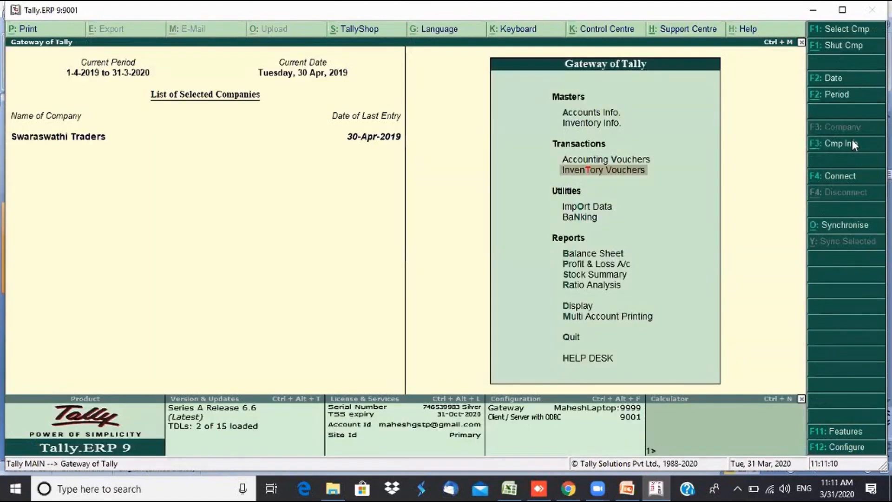
key("d")
key("a")
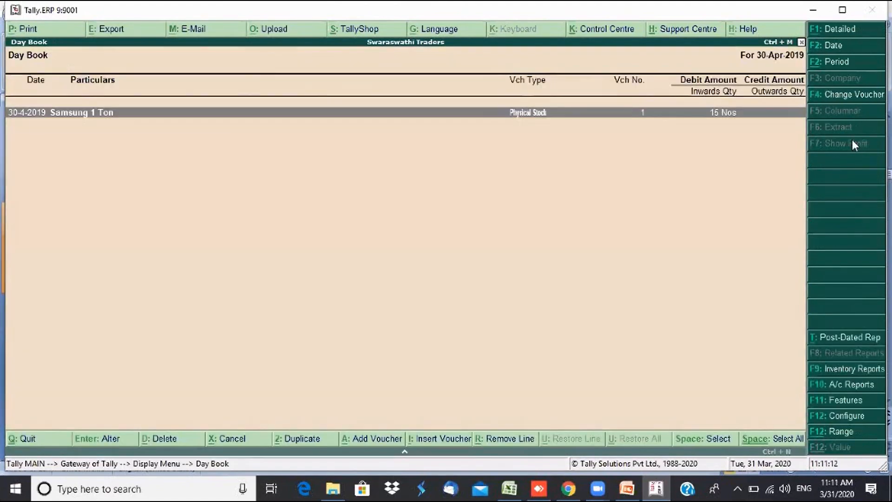
key("XF86MonBrightnessDown")
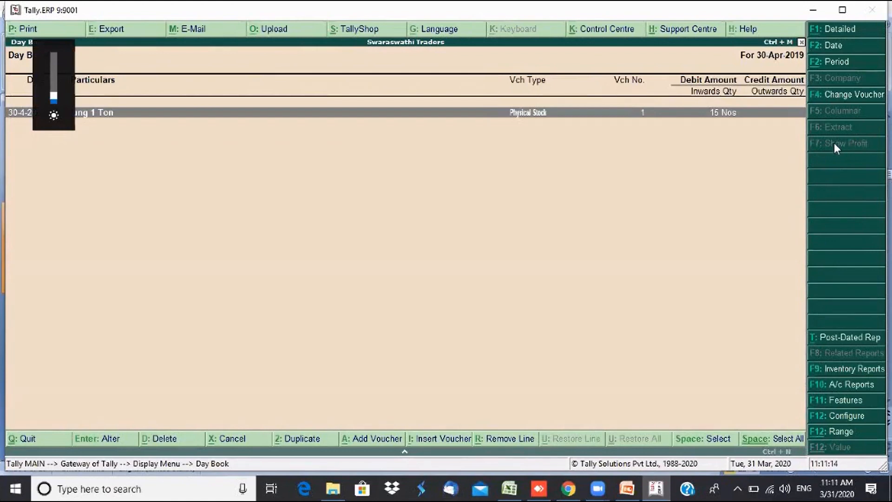
- Widen the Day Book to 1–30 April 2019 and review Vikram Distributor's 4,18,000.00 Purchase No. 2
key("F2")
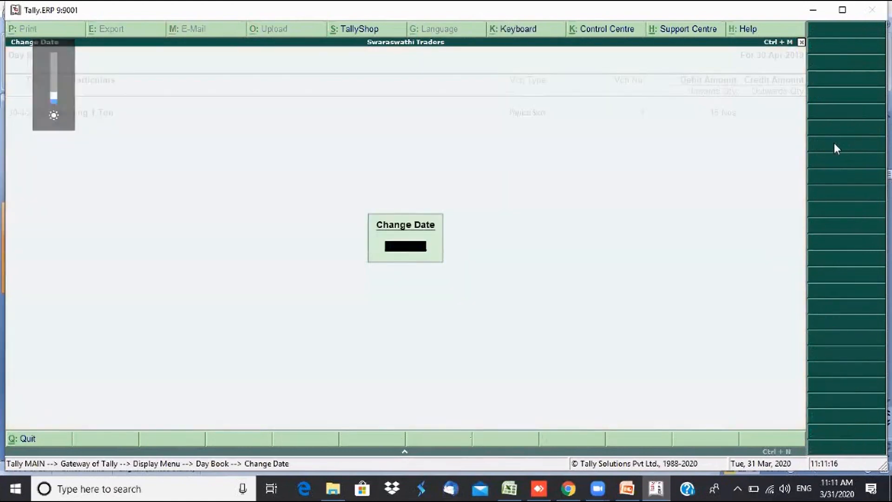
key("Return")
key("Up")
key("Up")
key("Up")
key("Up")
key("Up")
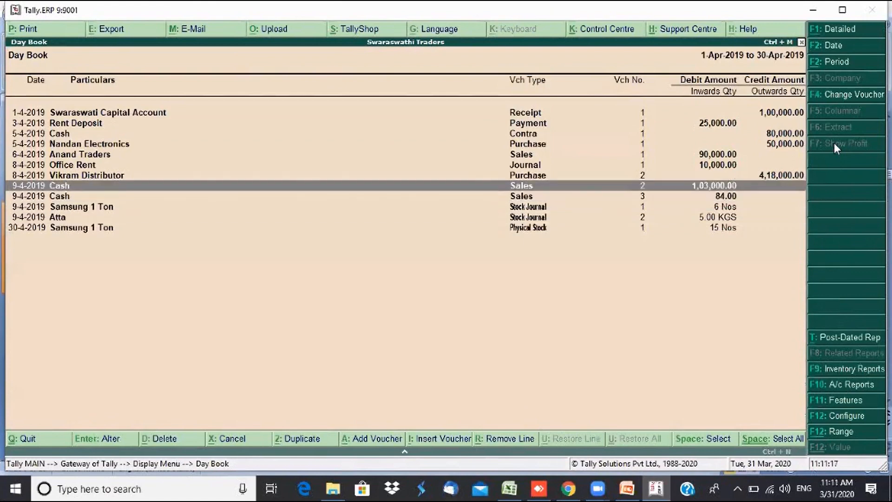
key("Return")
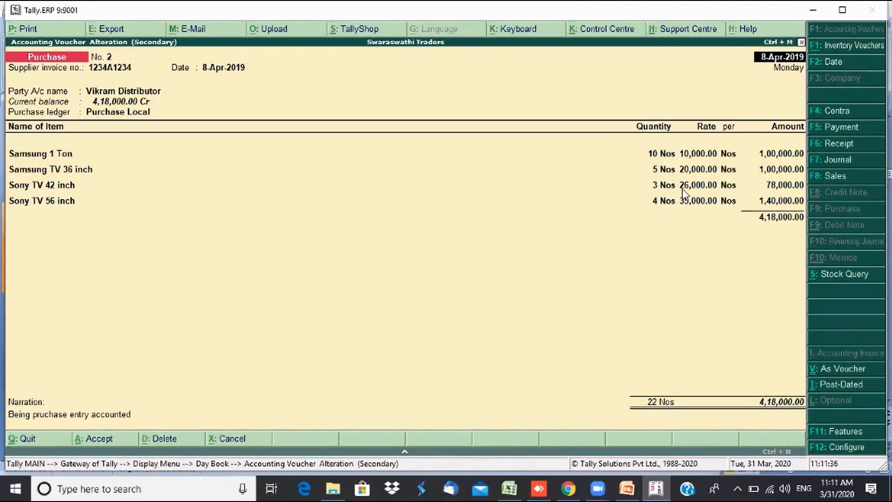
key("ctrl+a")
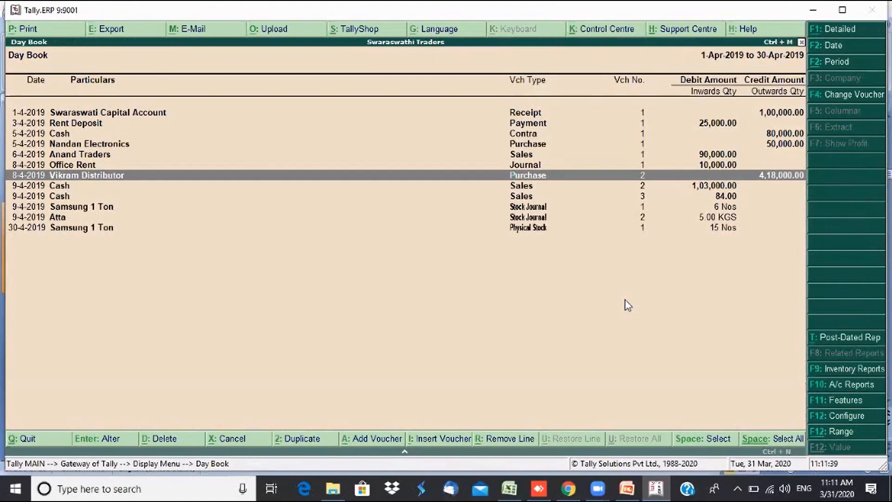
- Start a Rejections Out voucher dated 10-4-2019
key("Escape")
key("Escape")
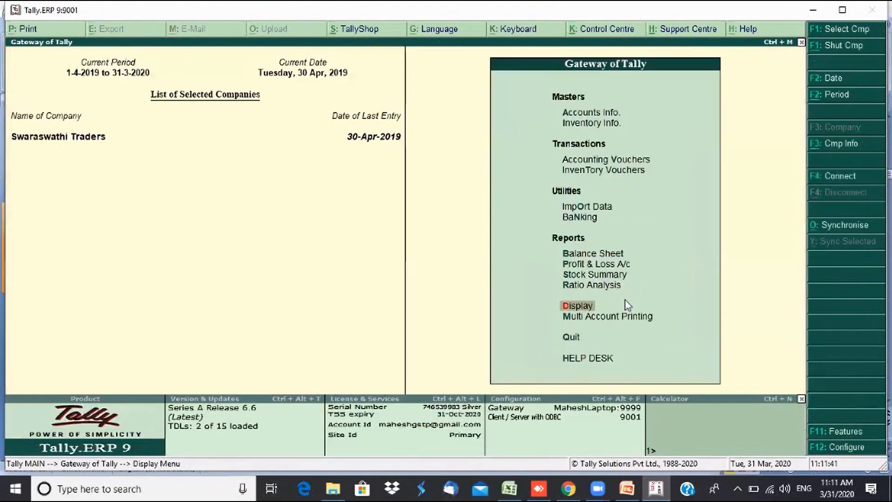
left_click(608, 170)
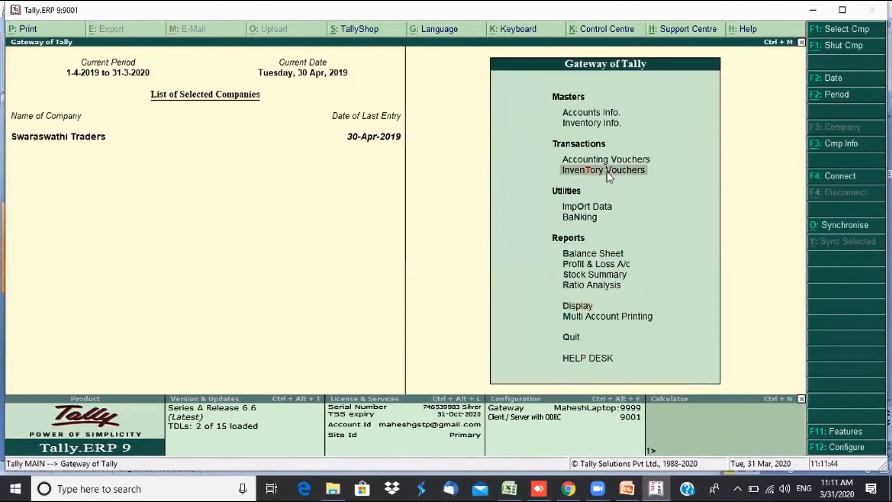
left_click(608, 170)
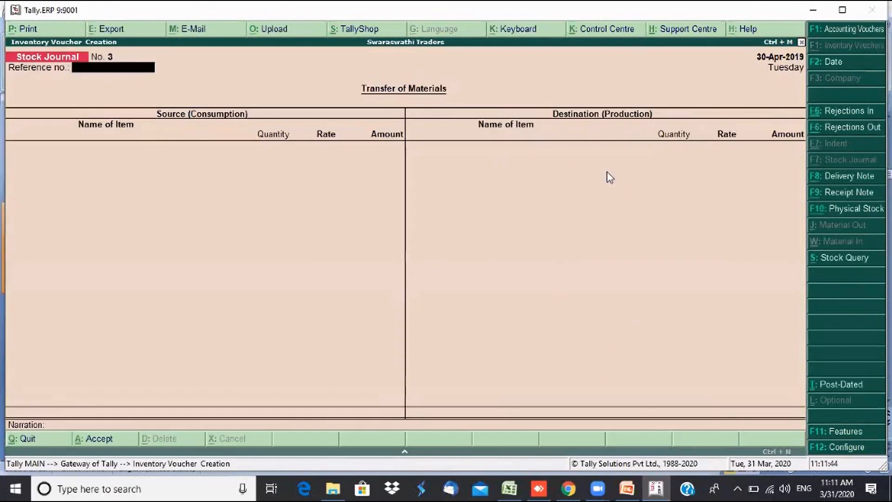
left_click(846, 133)
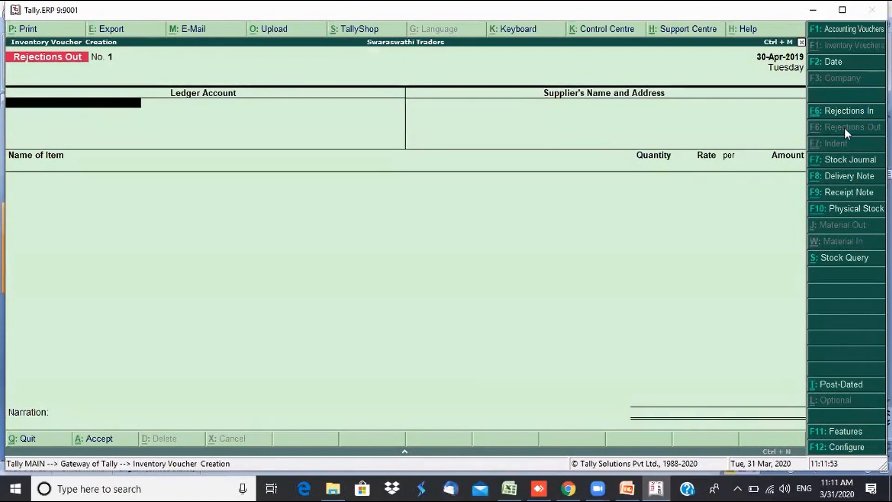
key("F2")
type("10 4")
key("Return")
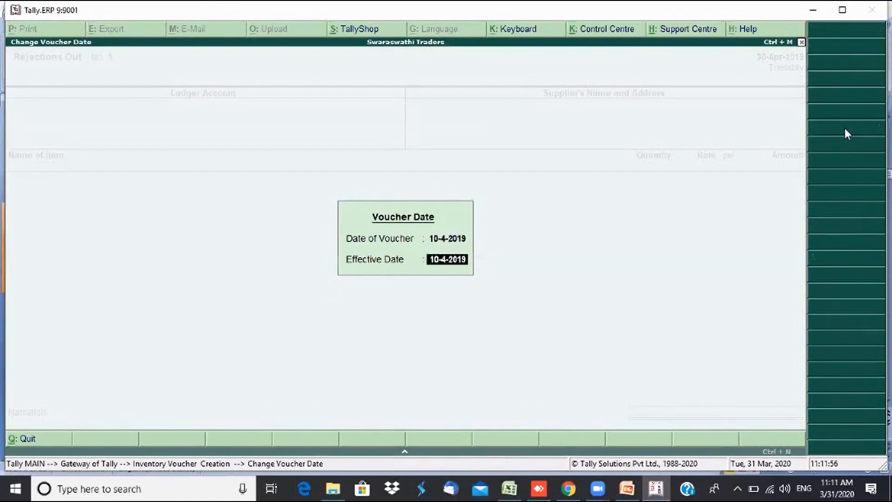
key("Return")
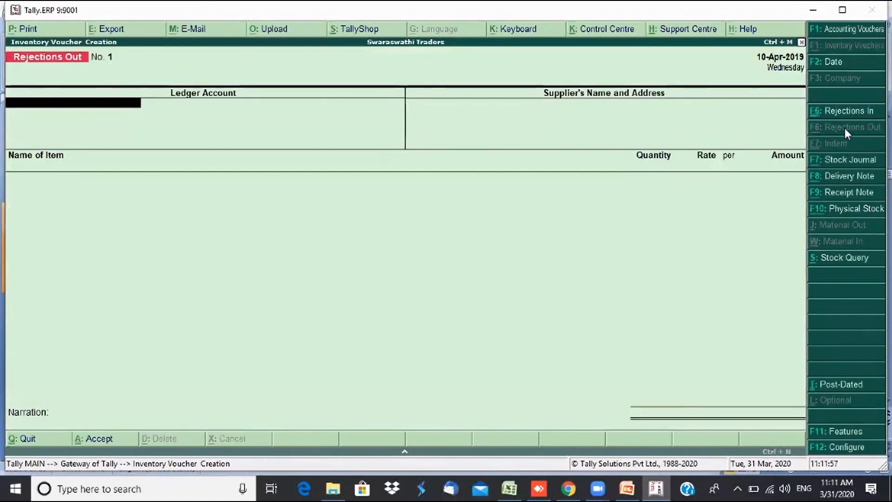
- Choose Vikram Distributor as the party and Sony TV 42 inch as the rejected item
type("V")
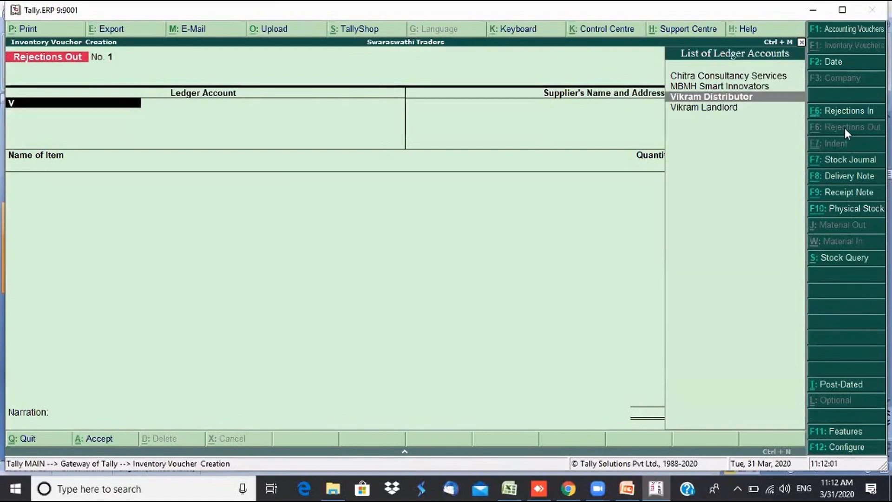
key("Return")
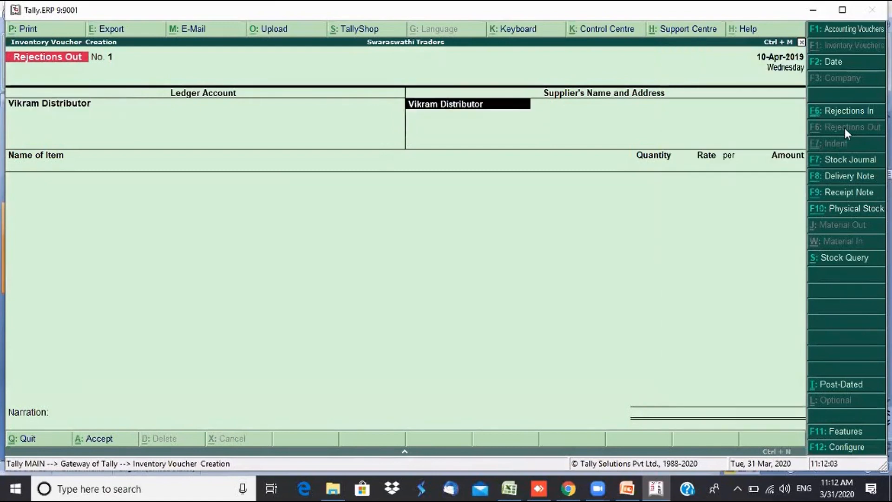
key("Return")
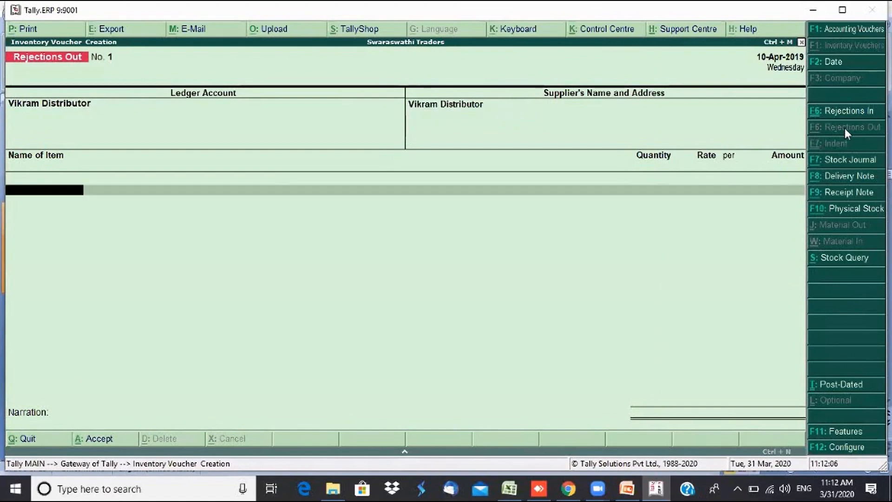
type("Sa")
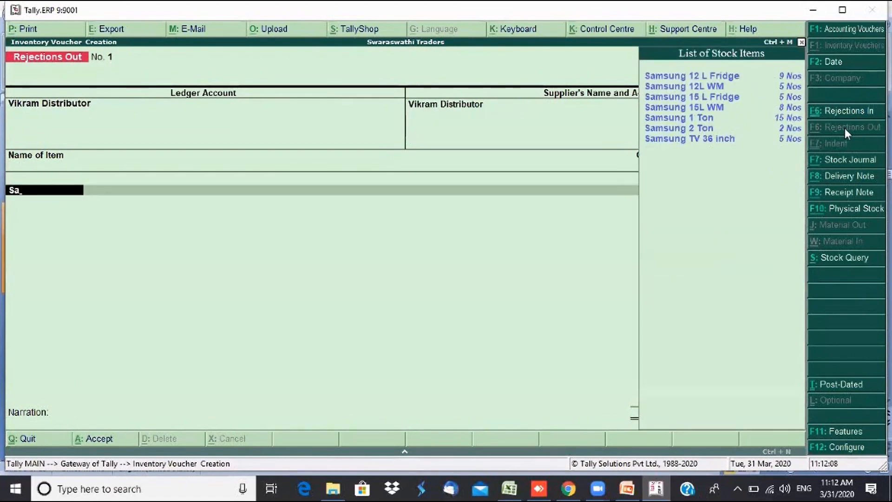
key("BackSpace")
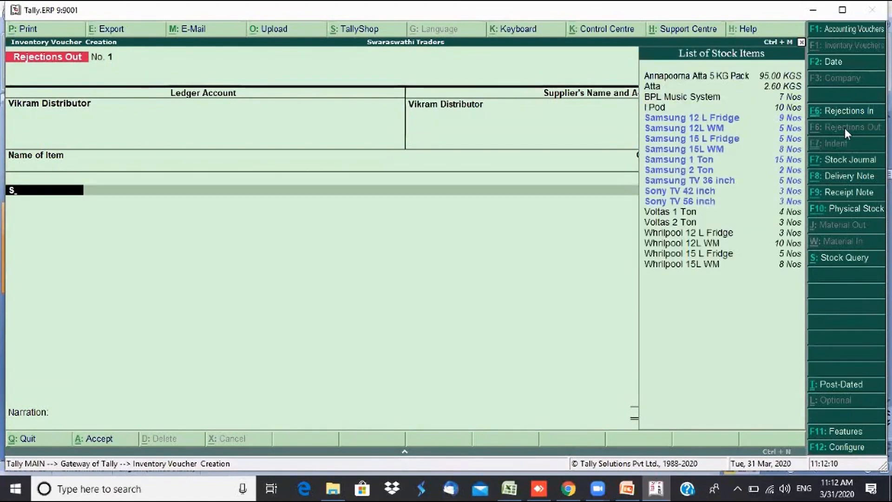
key("Up")
key("Up")
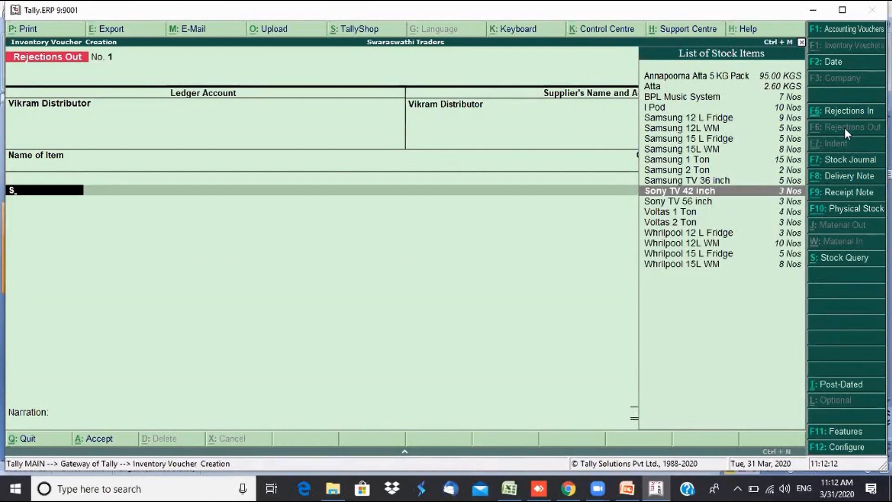
key("Return")
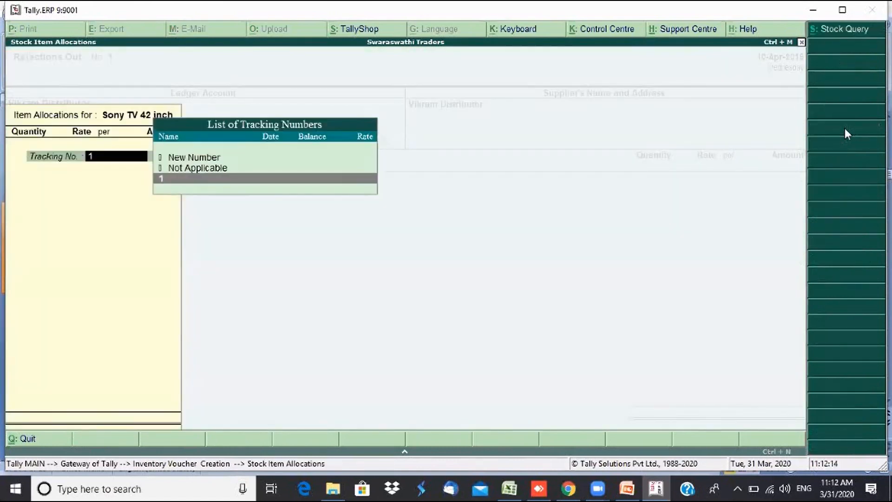
- Set tracking Not Applicable, quantity 1 at 26,000.00, and narration 'Being item damaged returned to distributor'
key("Up")
key("Return")
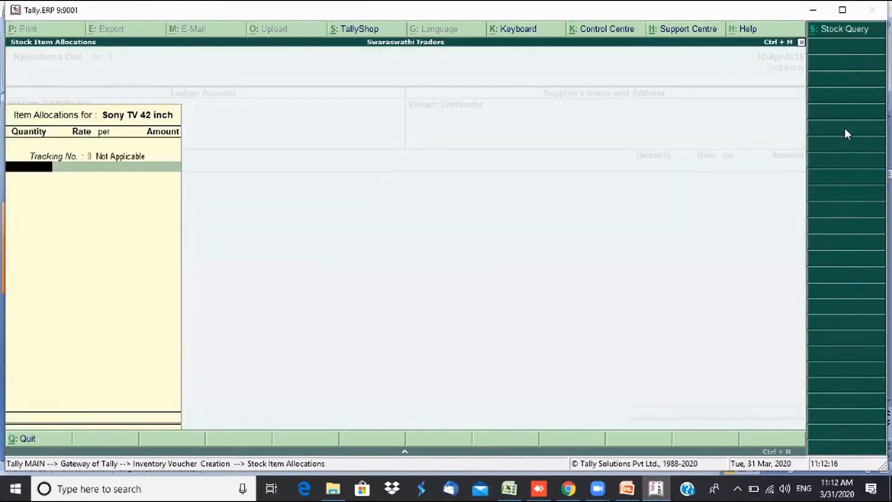
type("1")
key("Return")
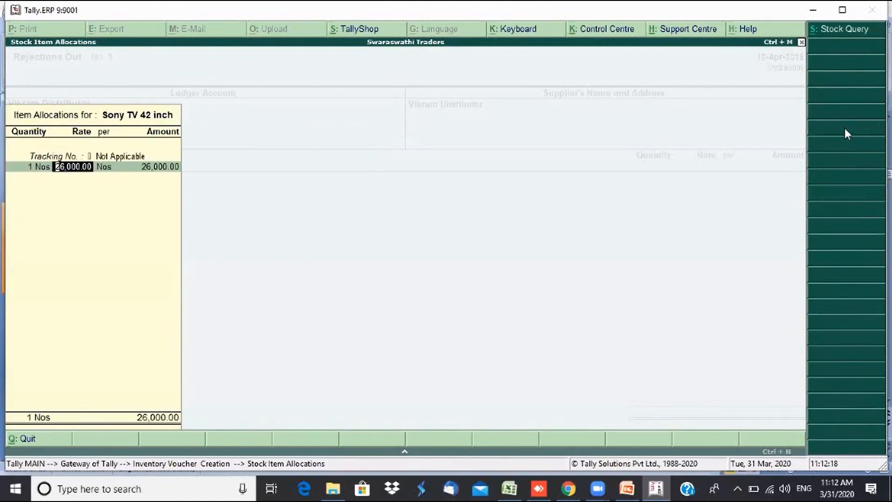
key("Return")
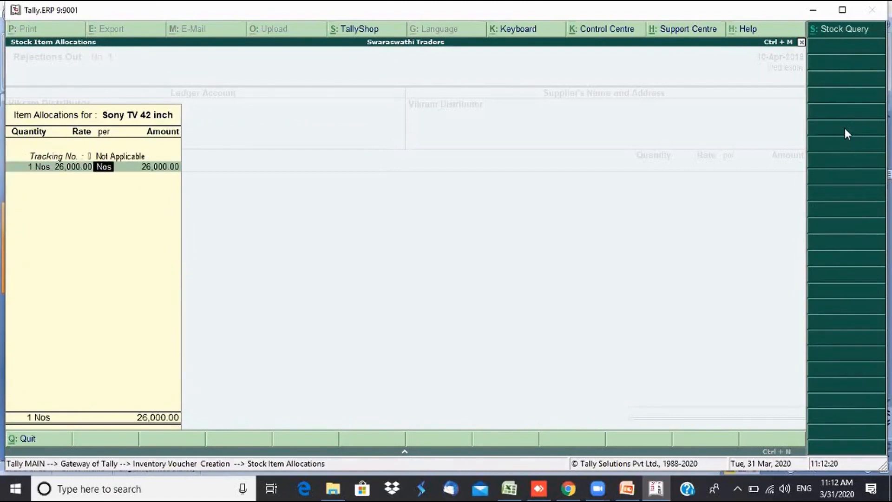
key("Return")
key("Return")
key("Return")
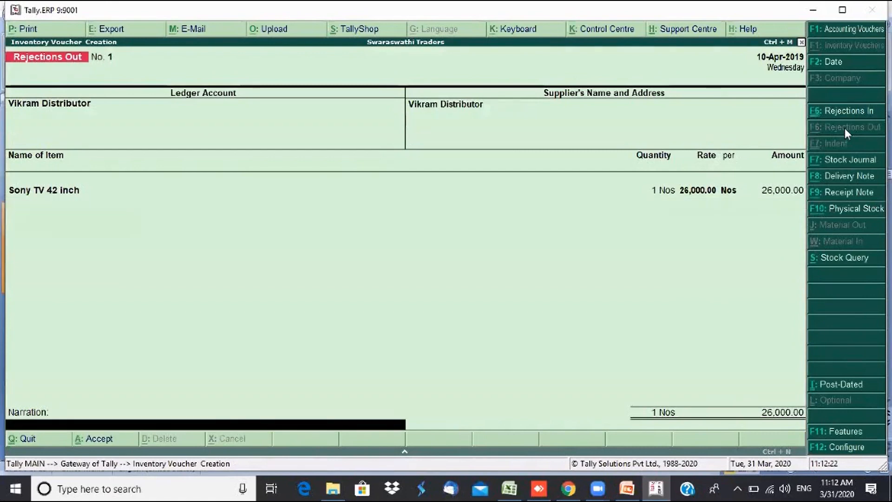
type("Being item damage")
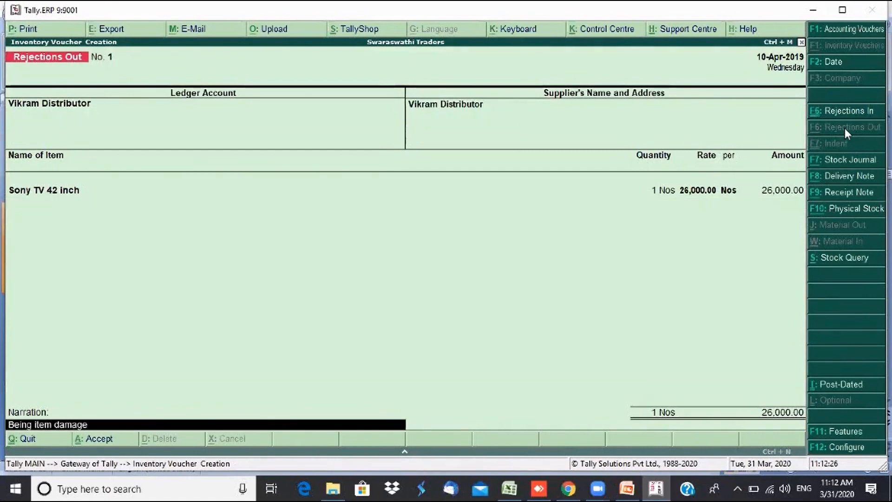
type("d returne")
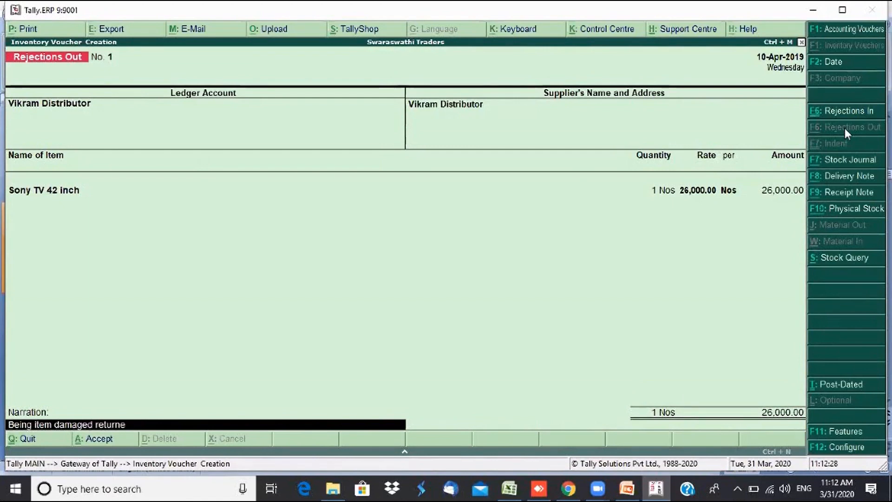
type("d to dis")
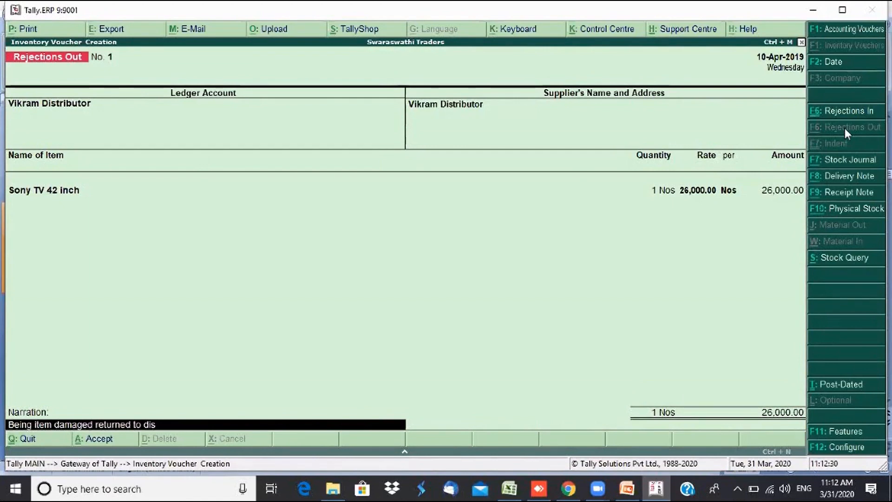
type("tributor")
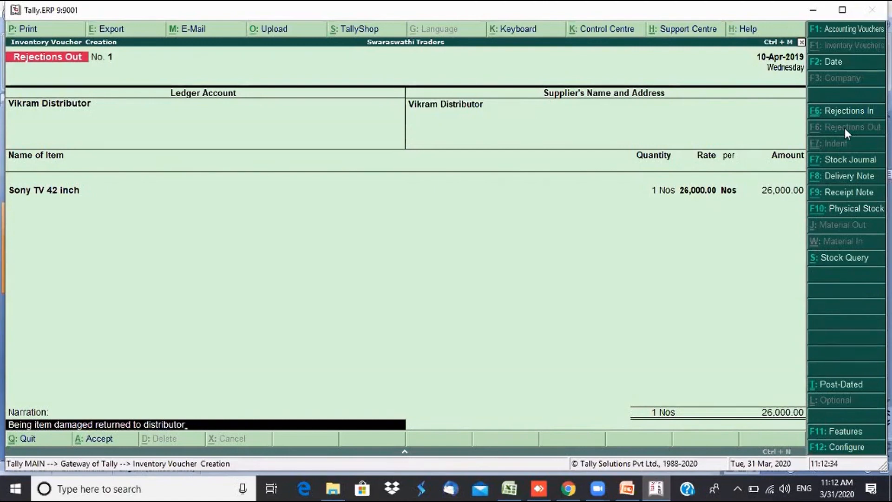
key("Return")
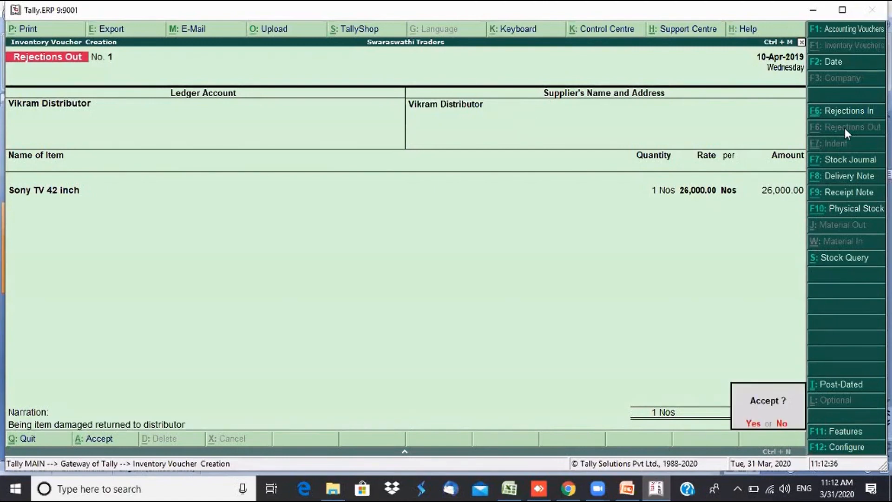
- Save the Rejections Out voucher and open the item-wise Stock Summary at the Sony TV 42 inch row
key("y")
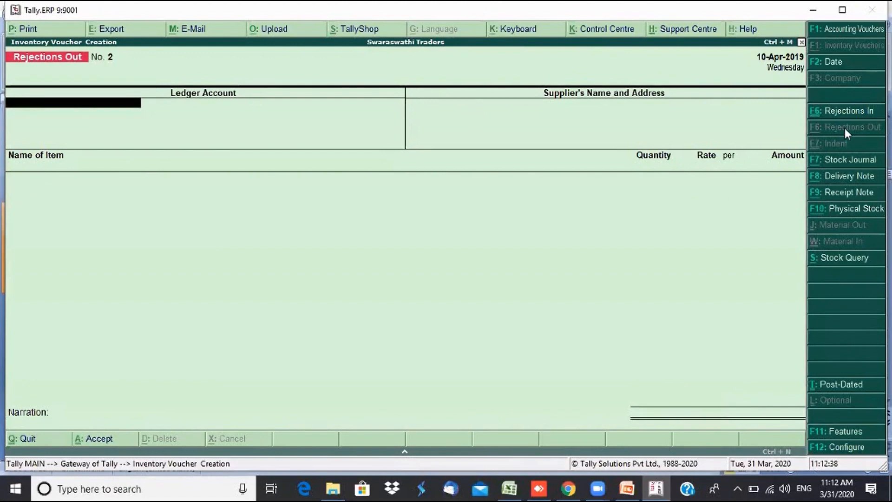
key("Escape")
key("y")
key("s")
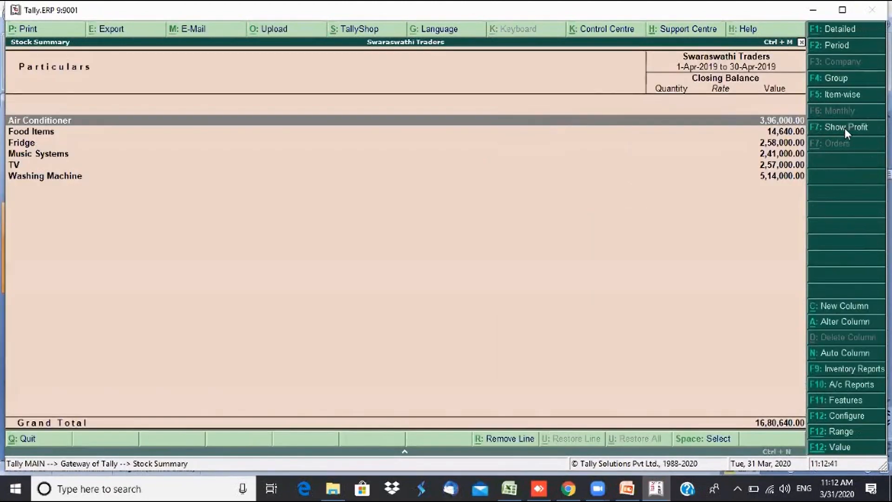
left_click(838, 97)
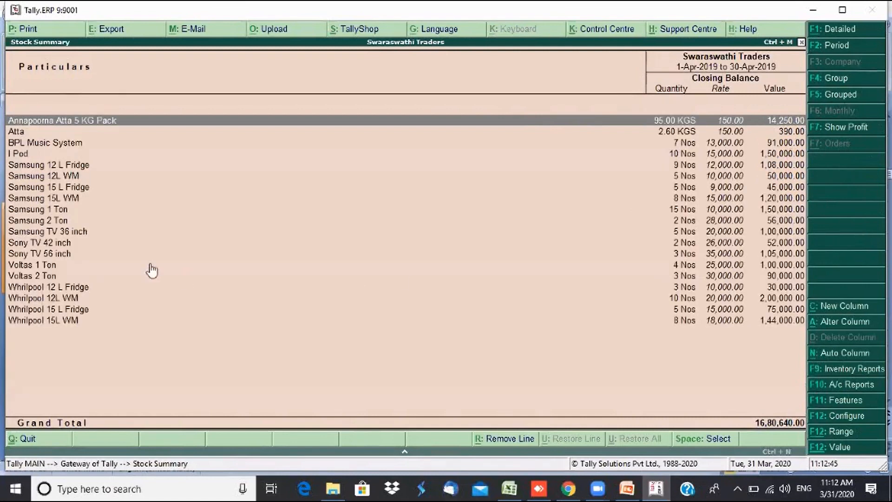
left_click(57, 245)
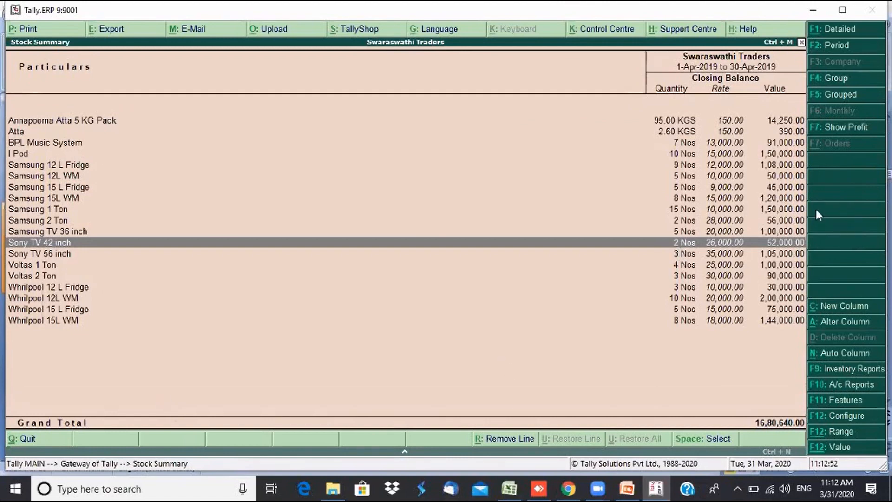
- Set Show Opening Balance, goods inwards and goods outwards to Yes in the F12 configuration and accept
left_click(849, 421)
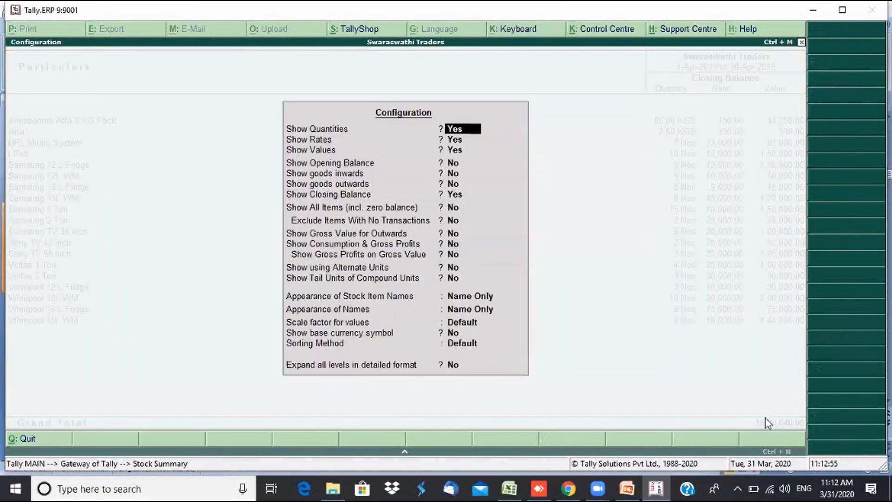
left_click(463, 162)
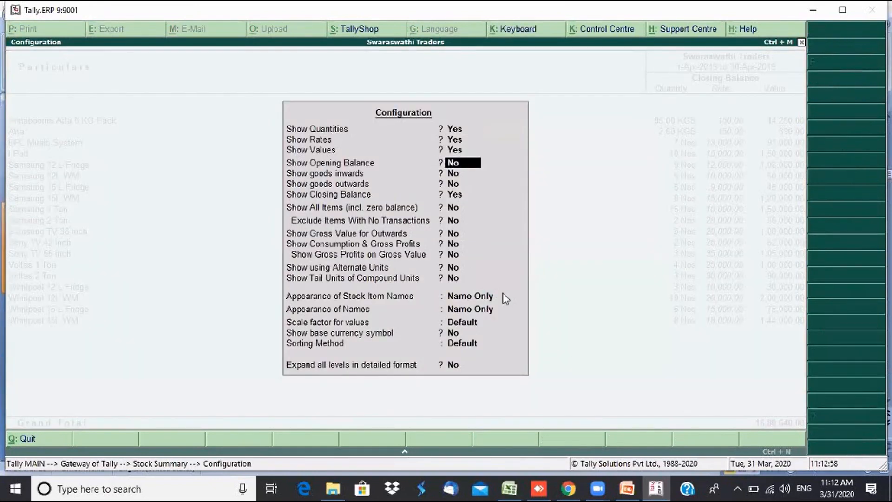
key("y")
key("y")
key("y")
key("ctrl+a")
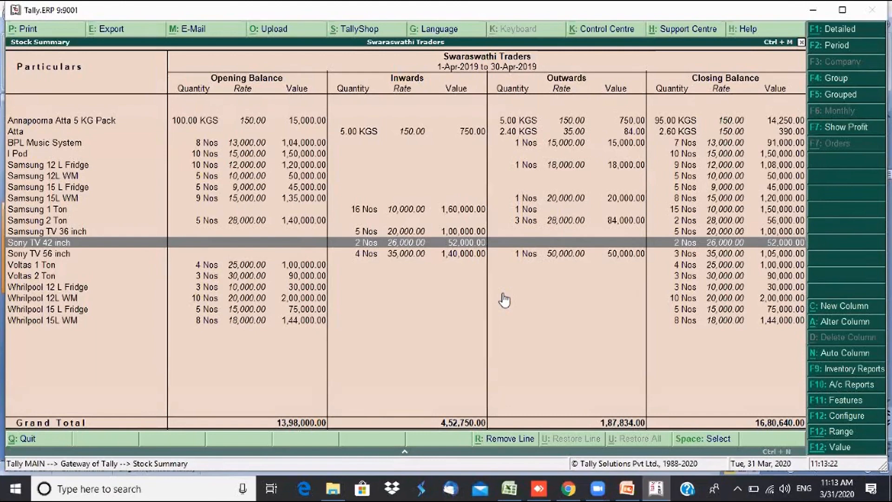
- Compare Sony TV 42 inch's 8-4-2019 purchase and 10-4-2019 rejection vouchers for April, then return to Gateway
key("Return")
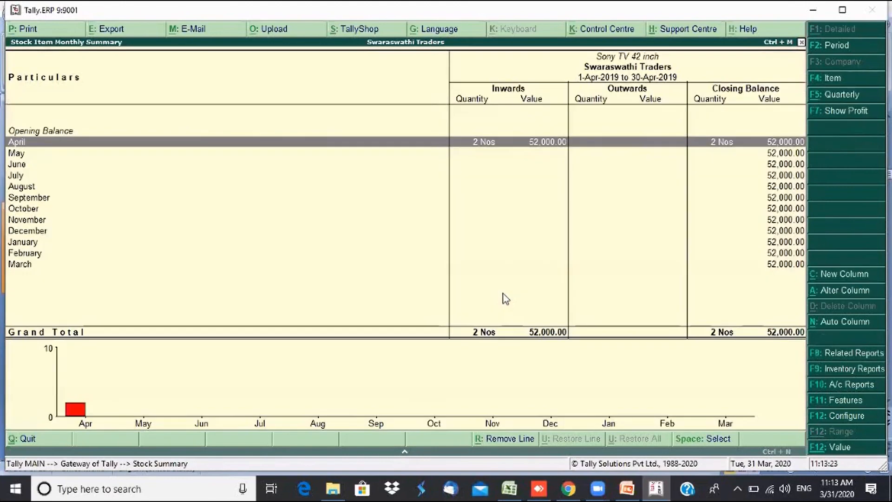
key("Return")
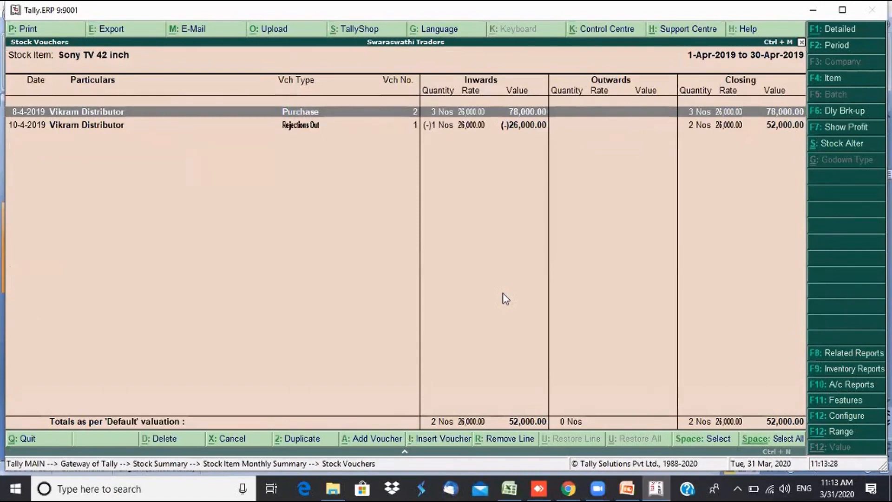
key("Down")
key("Up")
key("Down")
key("Up")
key("Down")
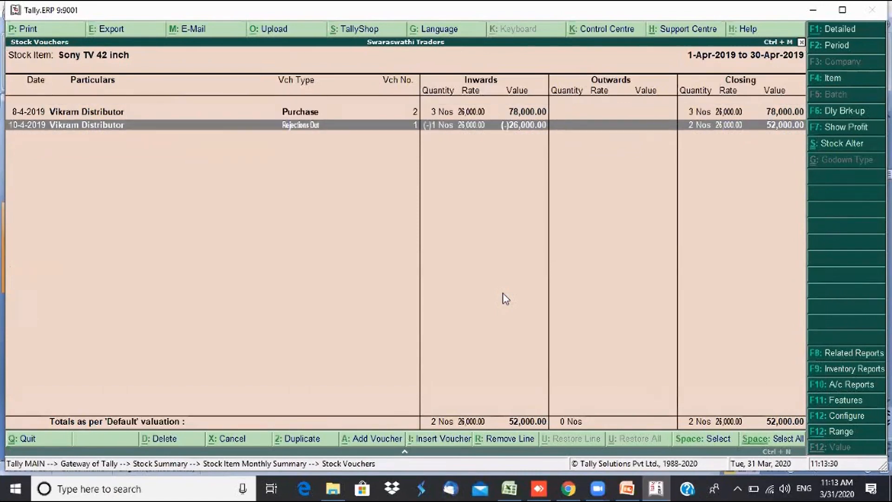
key("Up")
key("Down")
key("Up")
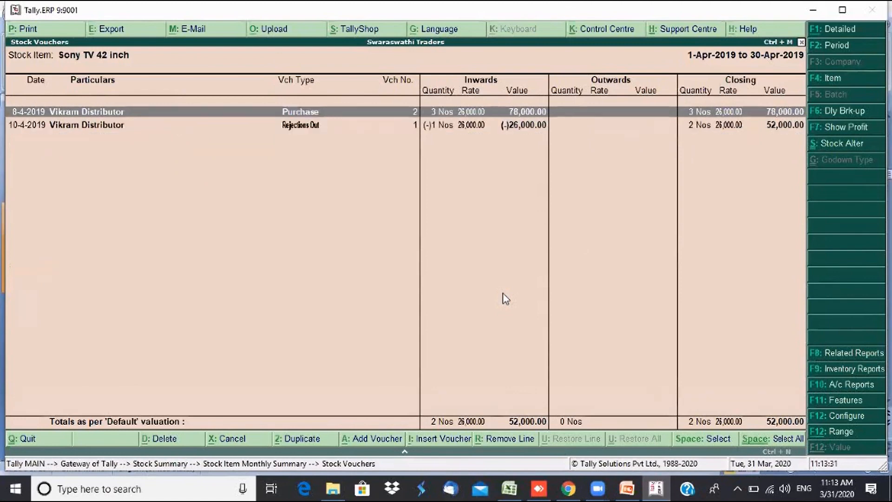
key("Down")
key("Up")
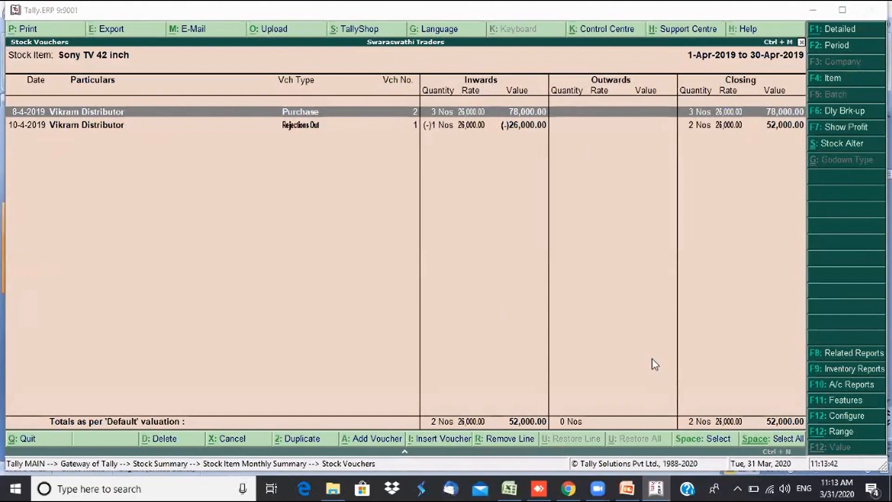
left_click(691, 345)
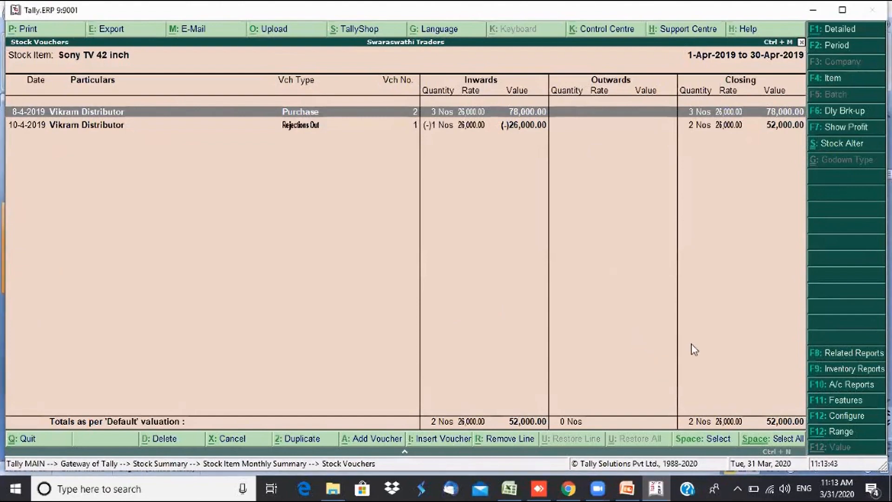
key("Escape")
key("Escape")
key("Escape")
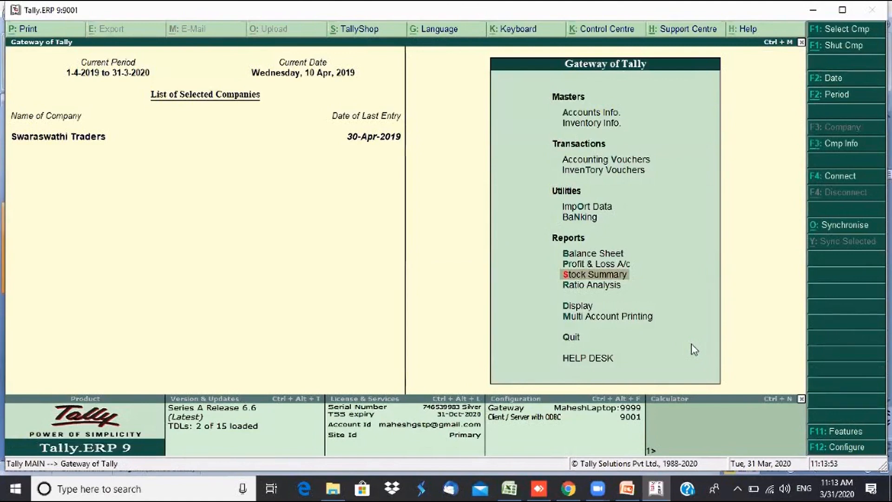
- Open a blank inventory voucher, then close it without entering anything
key("Up")
key("Up")
key("Up")
key("Up")
key("Up")
key("Up")
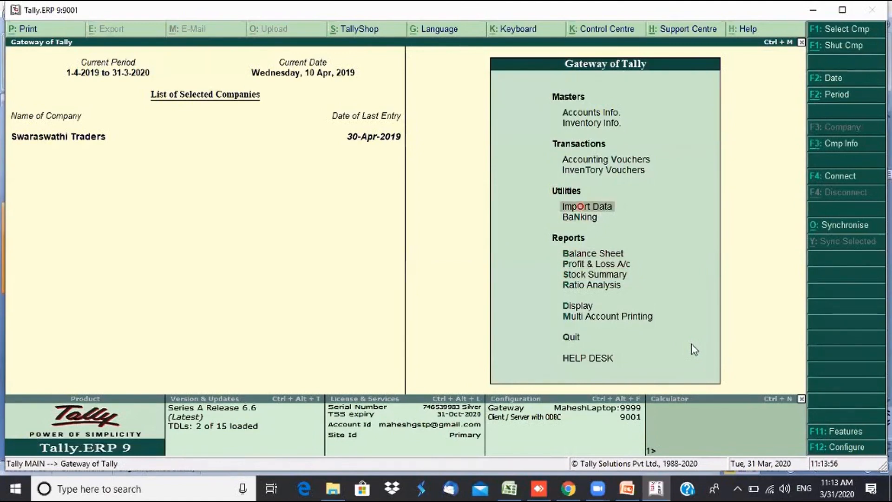
key("Down")
key("Return")
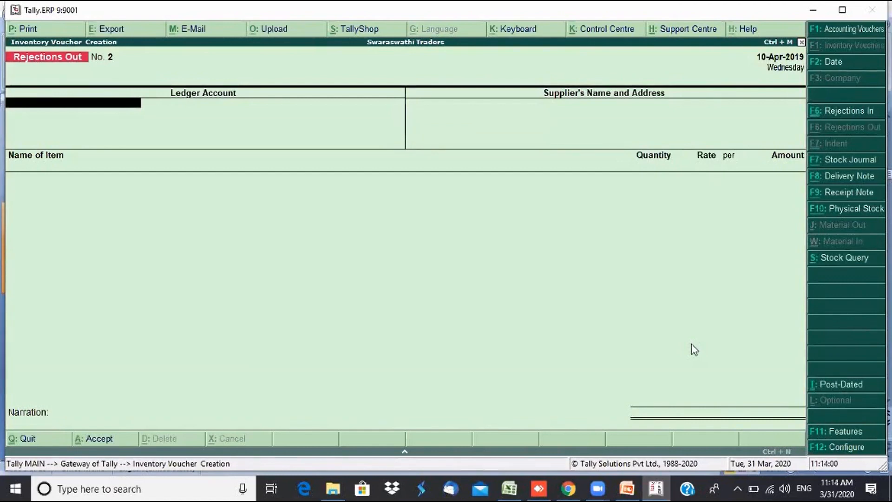
key("Escape")
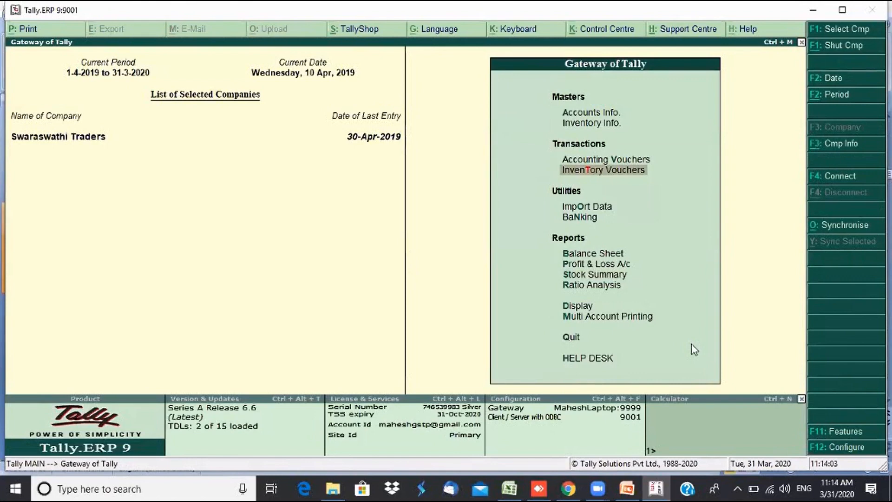
- Open the Day Book for April 2019 and view Cash Sales voucher No. 2
key("d")
key("y")
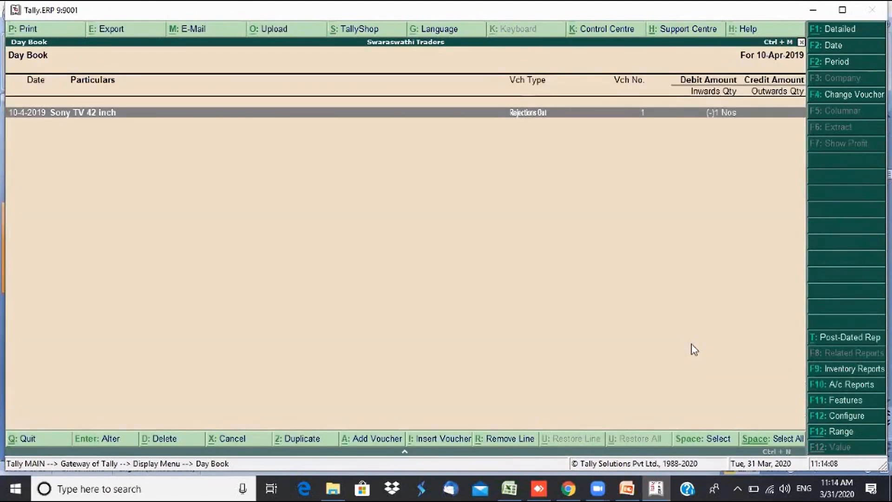
key("F2")
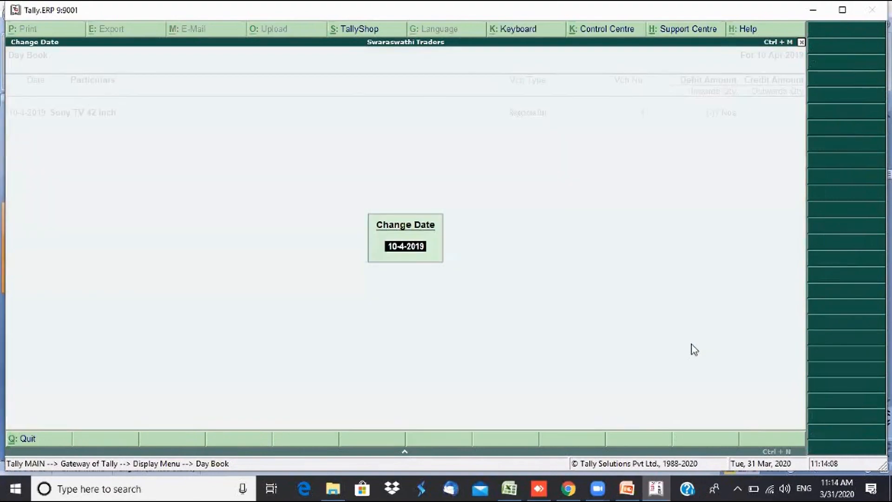
key("Return")
key("Up")
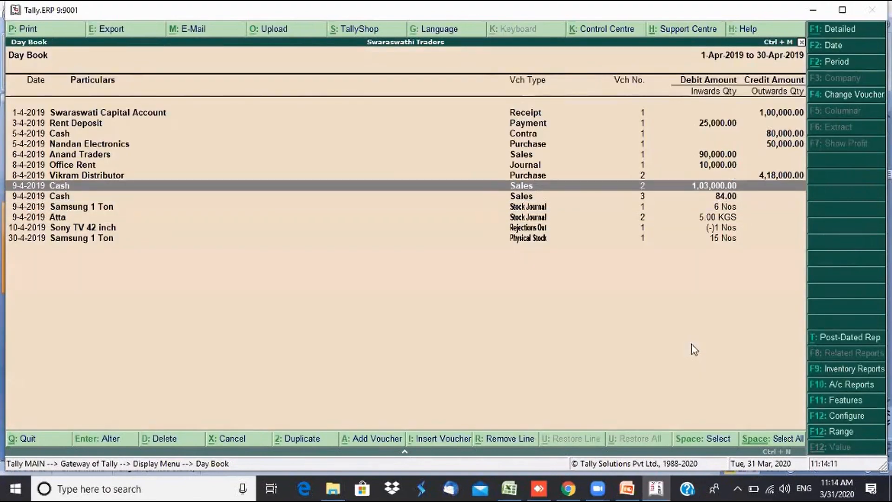
key("Return")
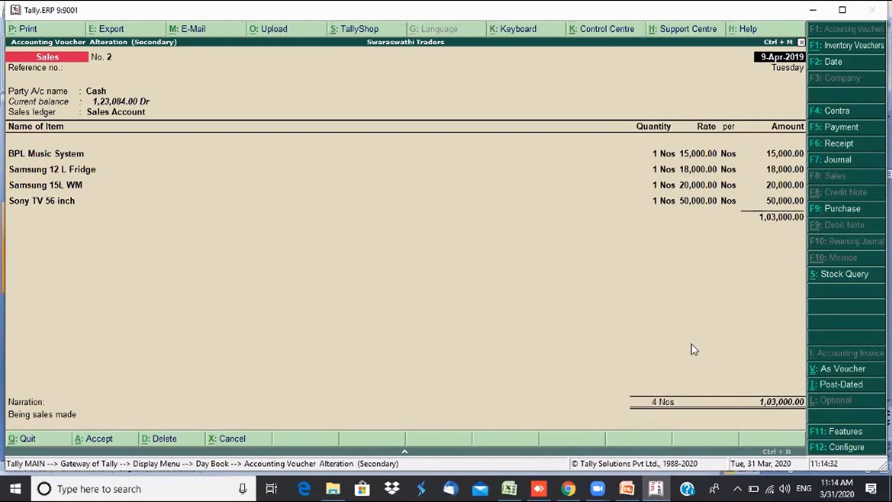
- Quit the sales voucher and leave the Day Book for the Gateway of Tally
key("Escape")
key("y")
key("Escape")
key("Escape")
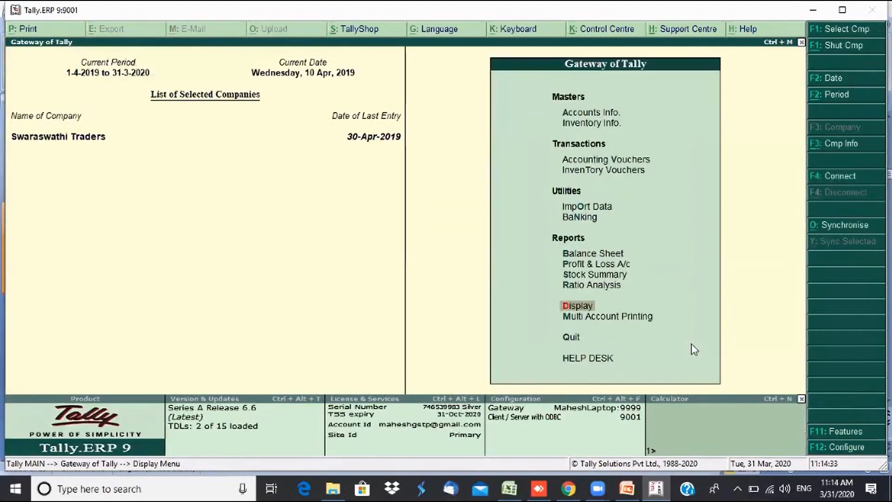
- Start a Rejections In voucher dated 9-4-2019 against the Cash ledger
left_click(609, 173)
left_click(609, 174)
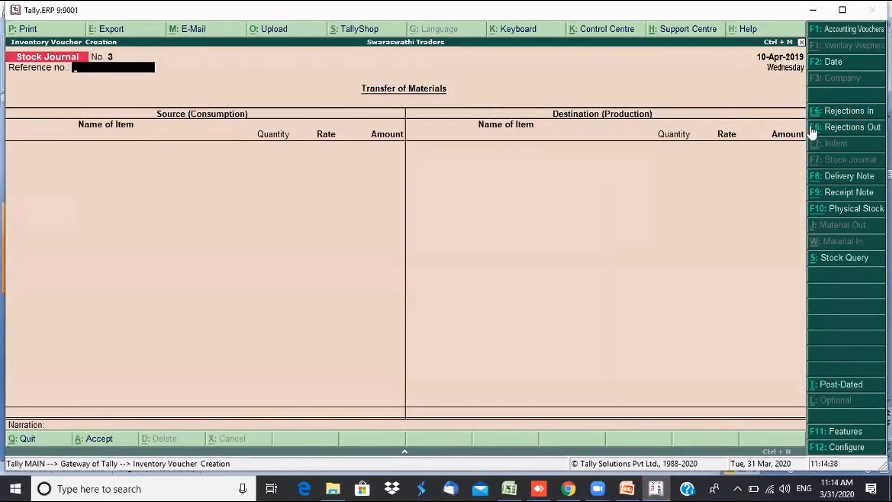
left_click(832, 116)
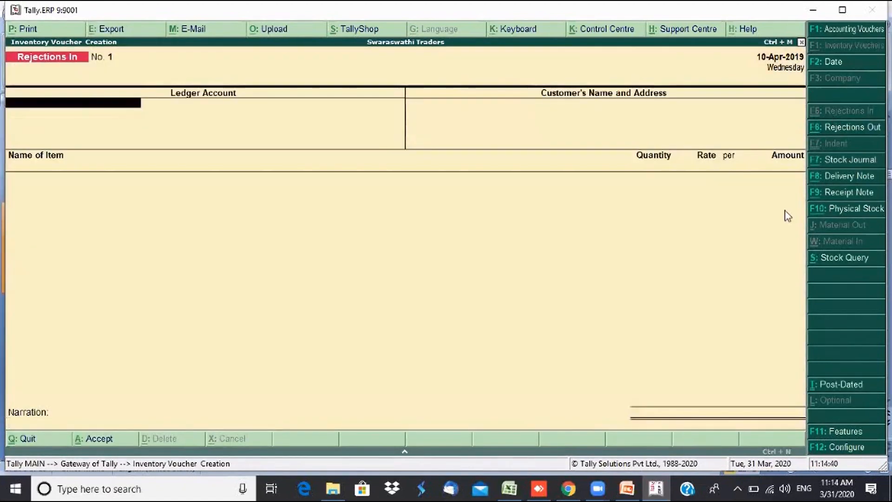
key("F2")
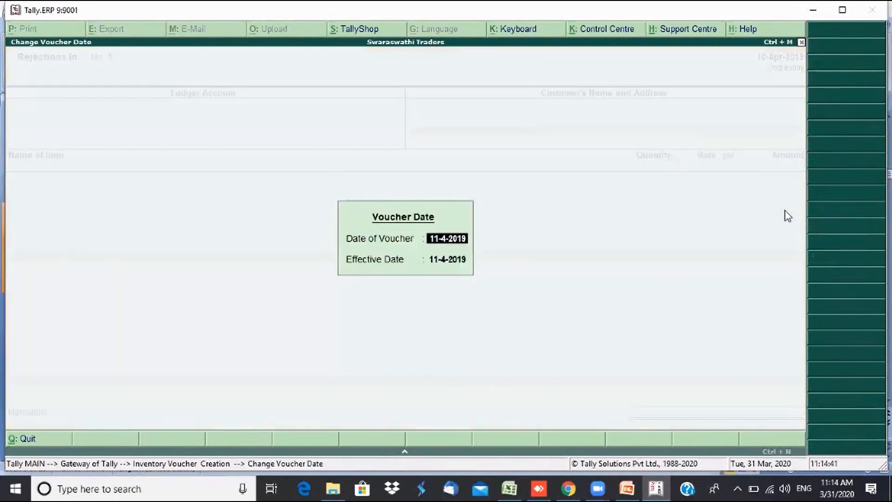
type("9")
key("Return")
key("Return")
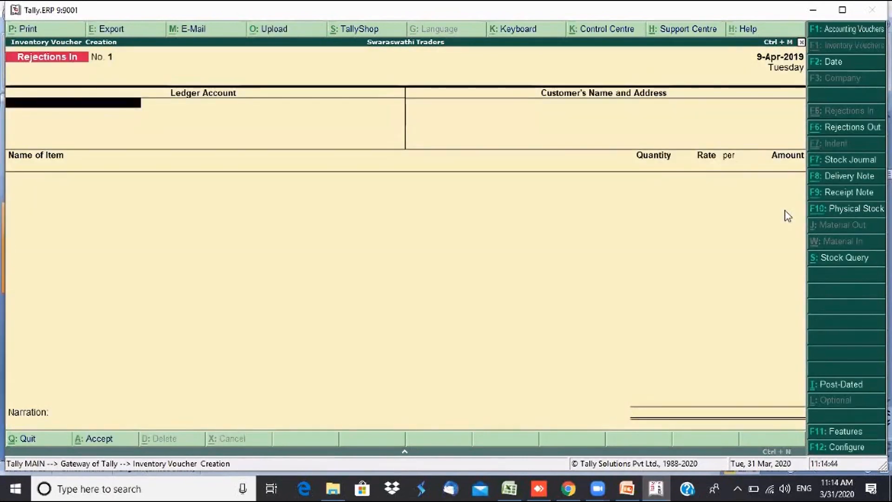
key("Return")
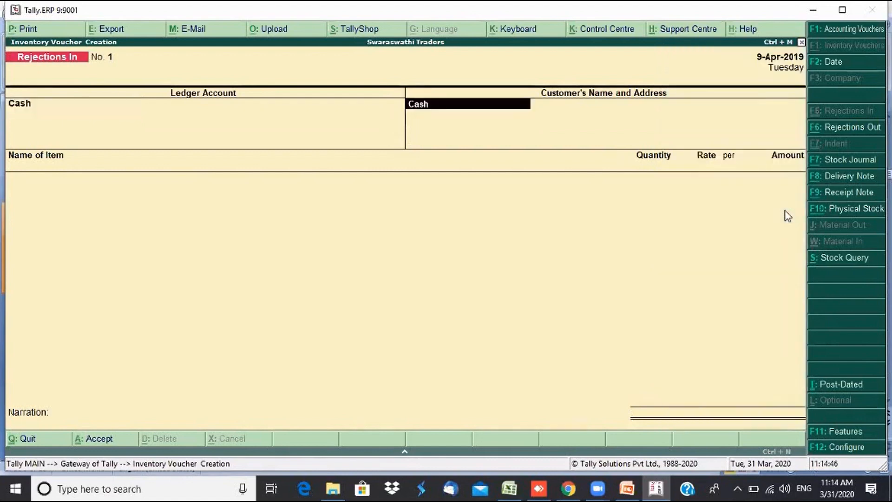
key("Return")
key("Return")
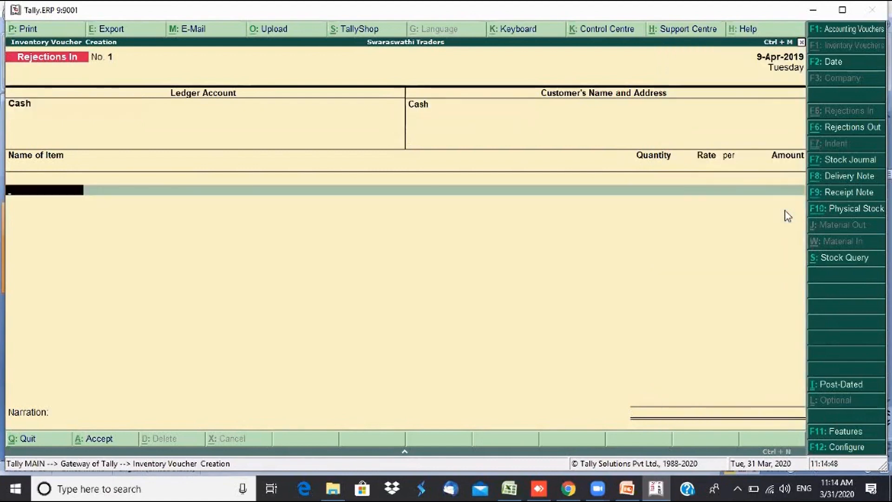
- Return 1 Nos BPL Music System at 15,000 with a Not Applicable tracking number
type("Bp")
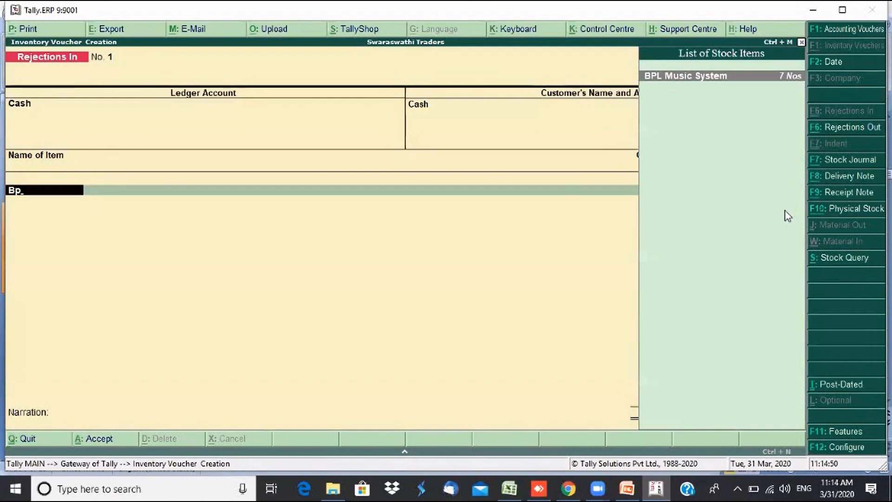
key("Return")
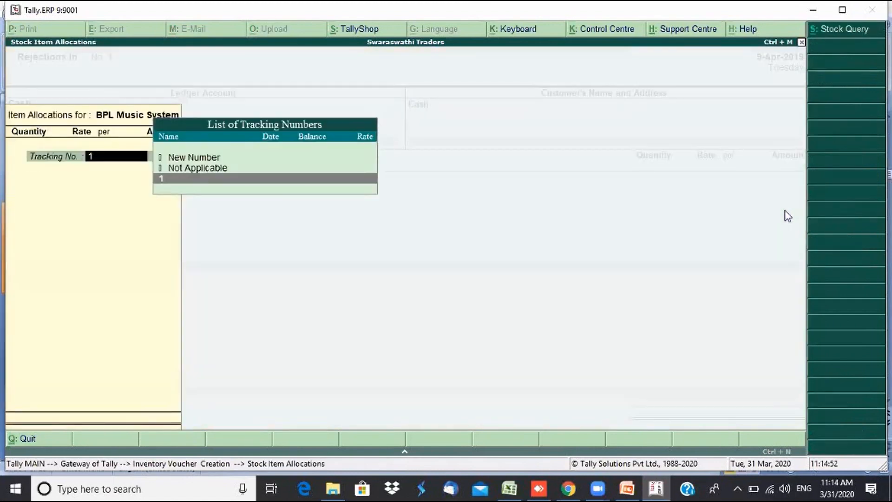
key("Up")
key("Return")
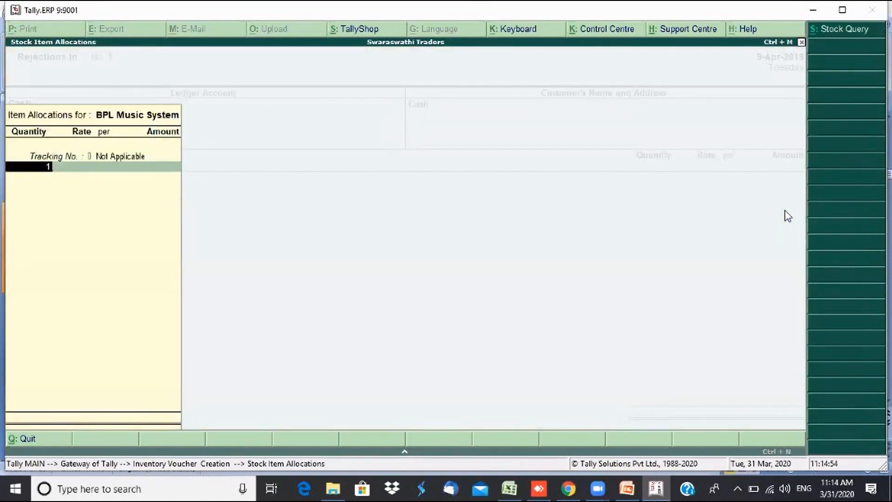
key("Return")
key("Return")
key("Return")
key("Return")
key("Return")
key("Return")
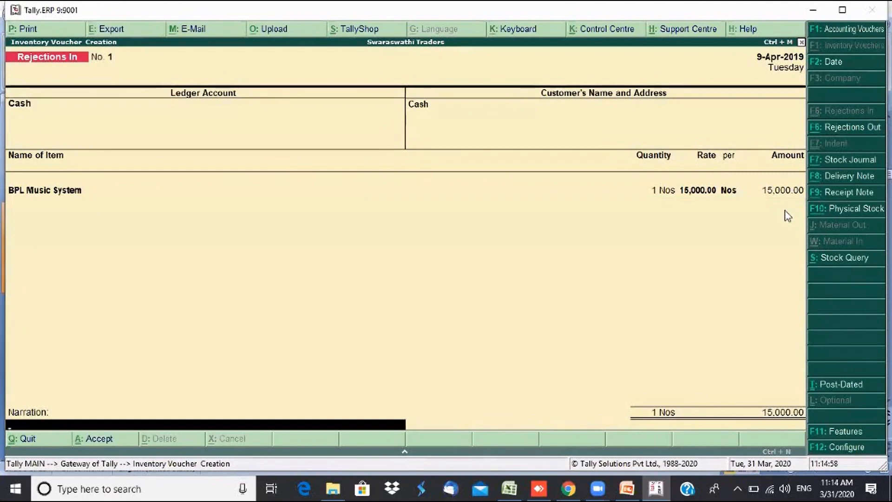
- Add the narration 'Item returned by customer as damaged', save, and quit to the Gateway
type("Item returned by customer")
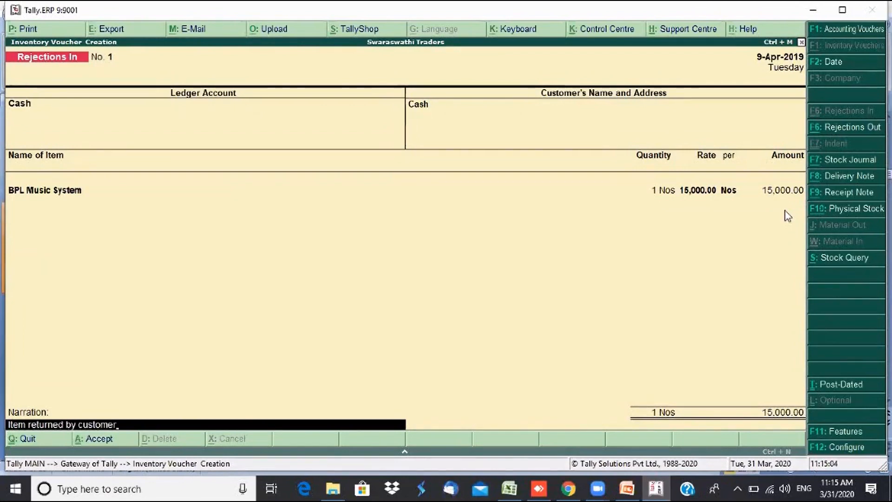
type(" as damaged")
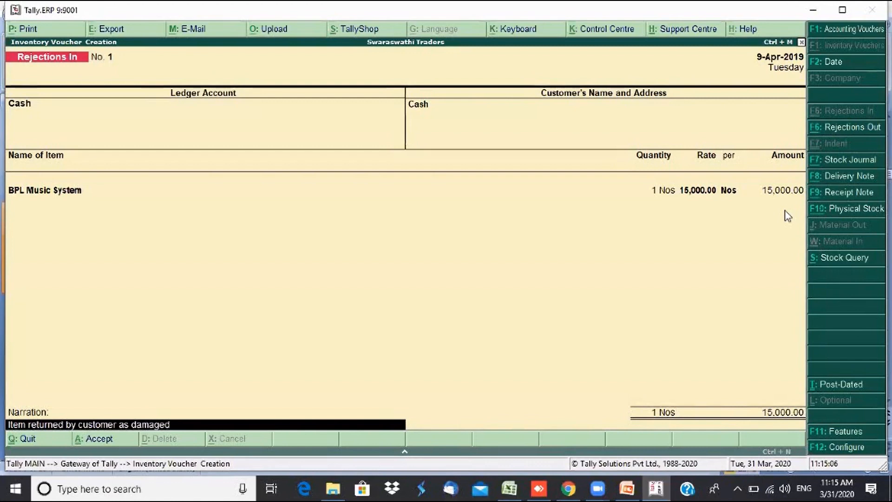
key("Return")
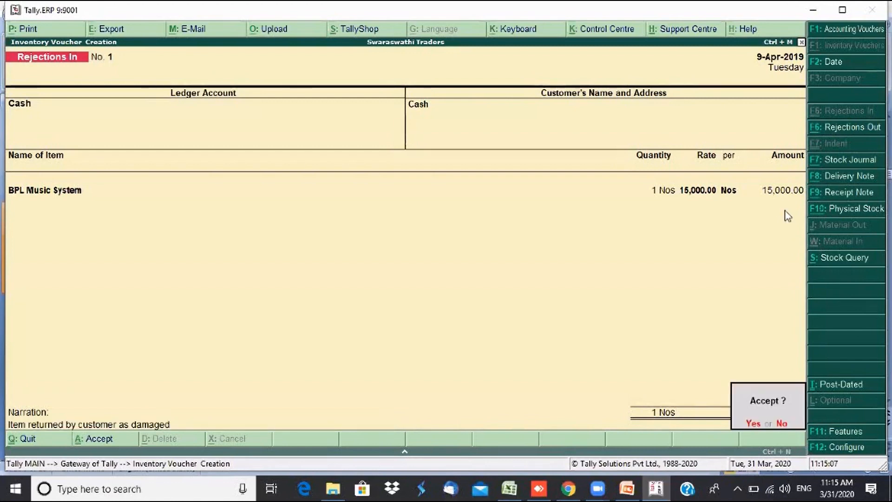
key("Return")
key("Escape")
key("Return")
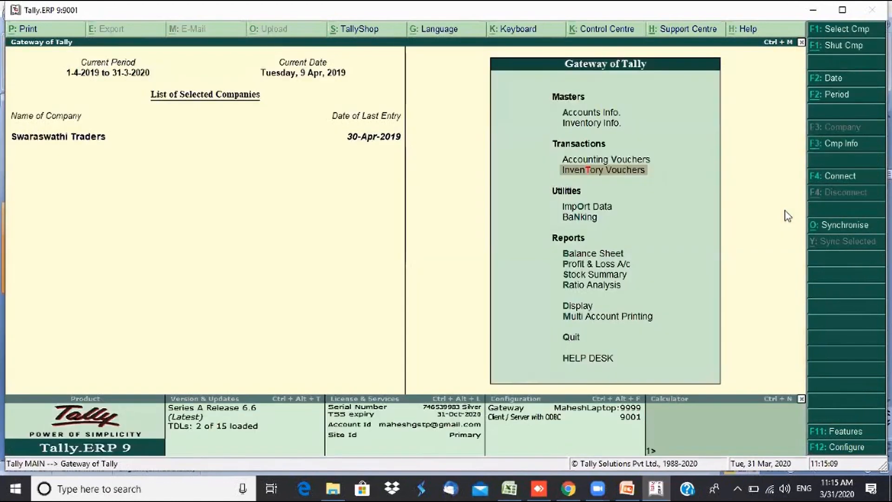
- Show the Stock Summary item-wise with opening, inwards and outwards columns set to Yes
key("s")
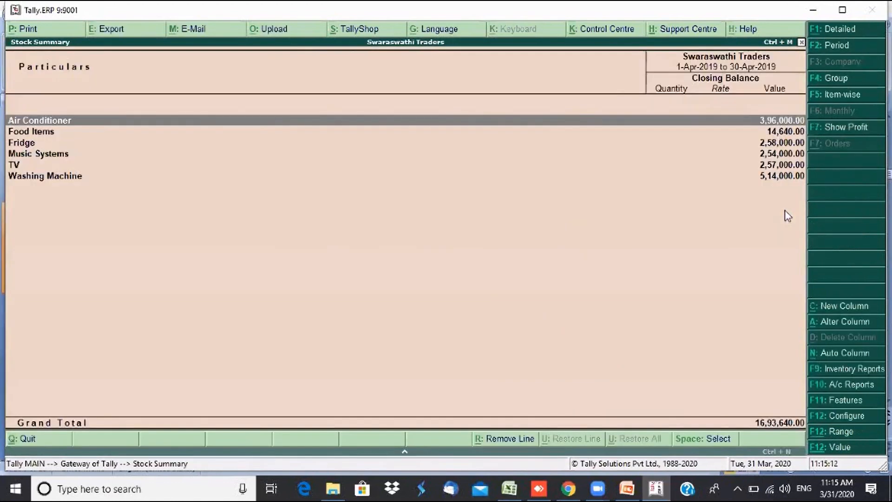
key("F12")
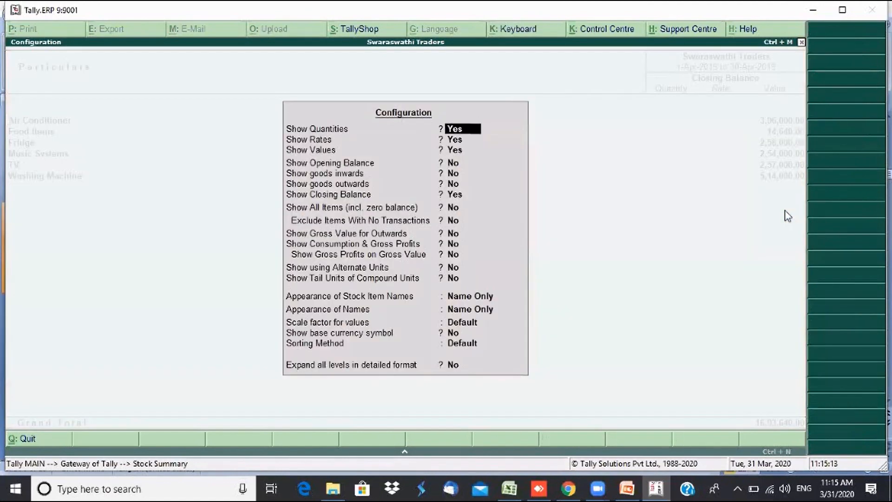
key("Return")
key("Return")
key("Return")
type("yyy")
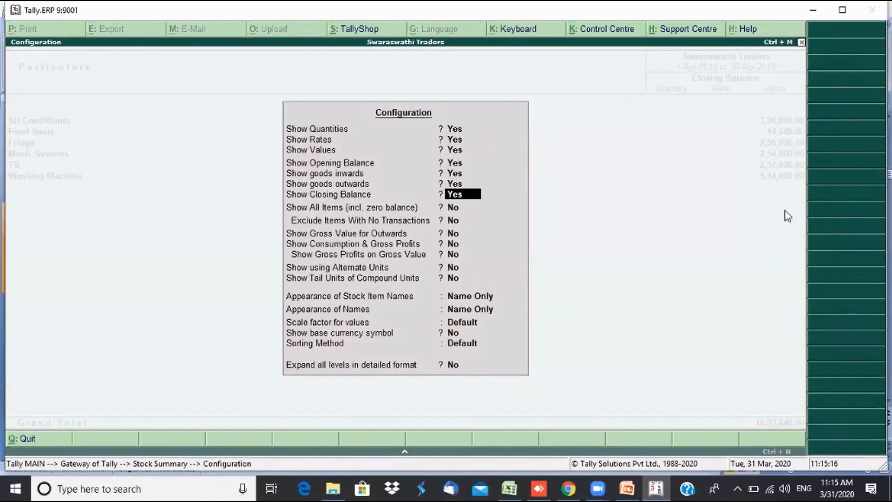
key("ctrl+a")
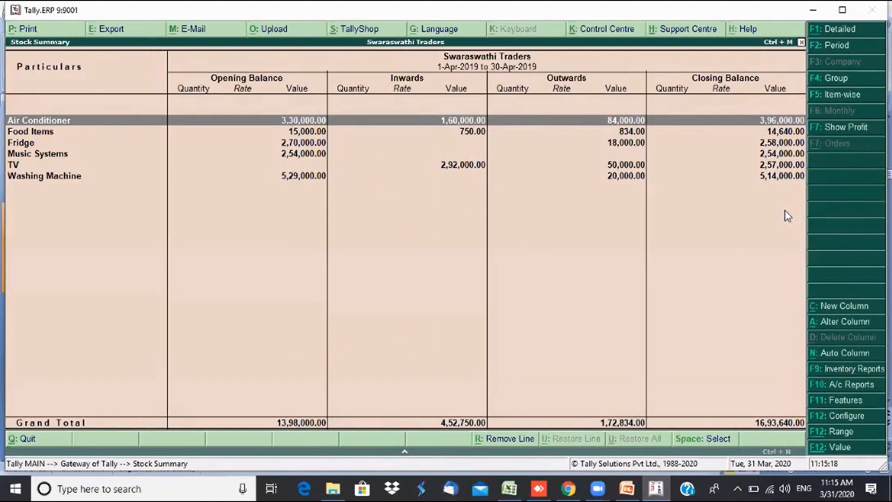
key("F5")
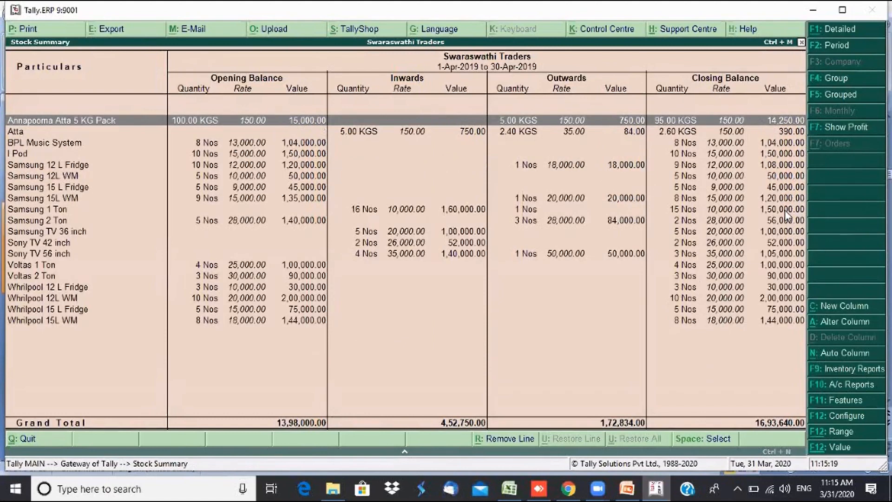
- Drill into BPL Music System's April vouchers to compare the Sales and Rejections In entries
key("Down")
key("Down")
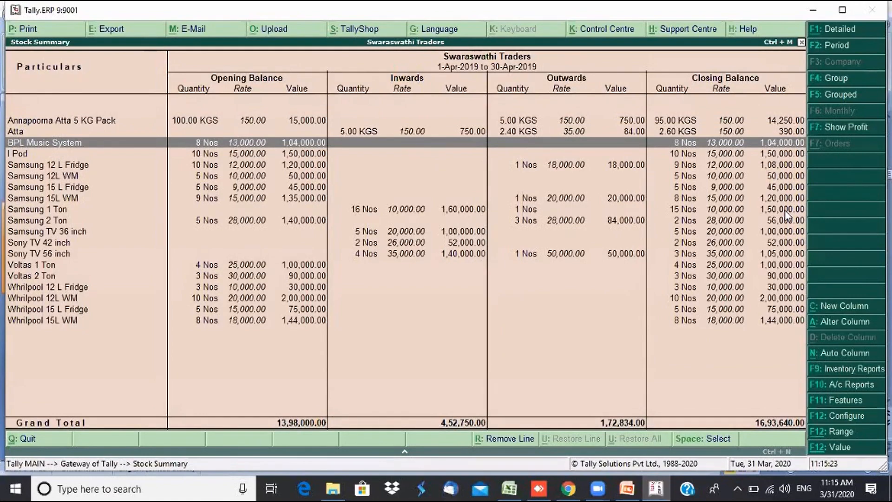
key("Return")
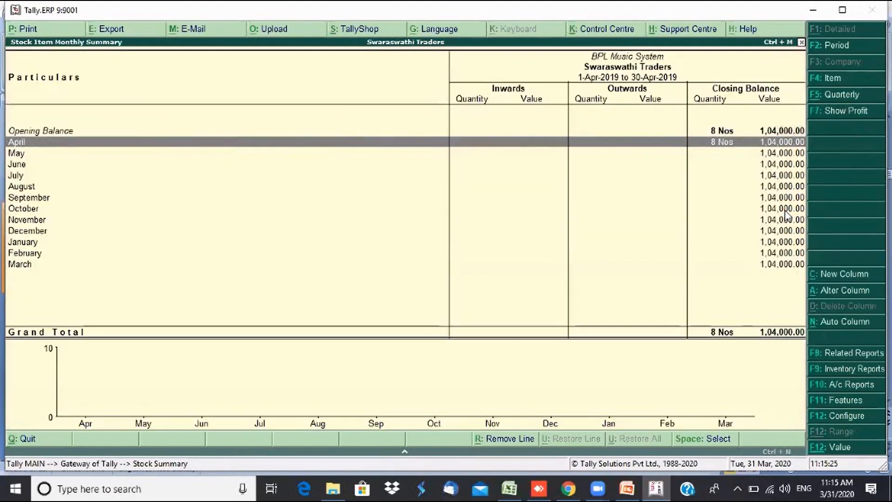
key("Return")
key("Down")
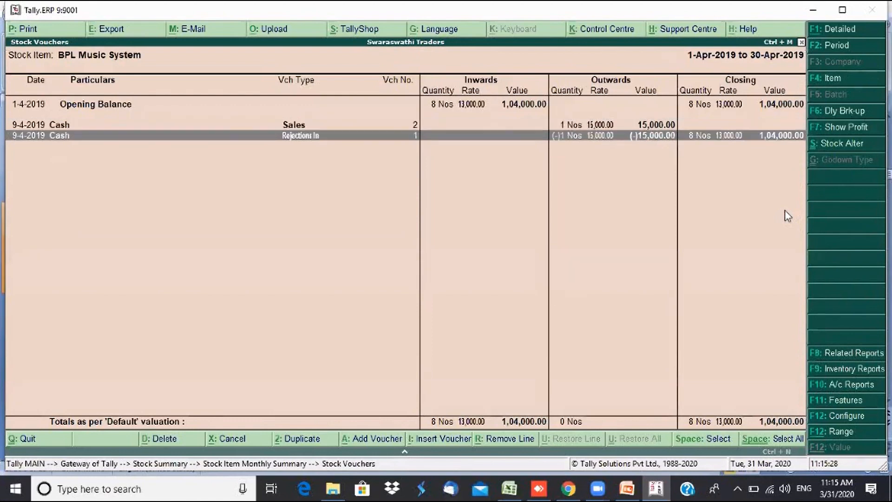
key("Up")
key("Down")
key("Up")
key("Down")
key("Up")
key("Down")
key("Up")
key("Down")
key("Up")
key("Down")
key("Up")
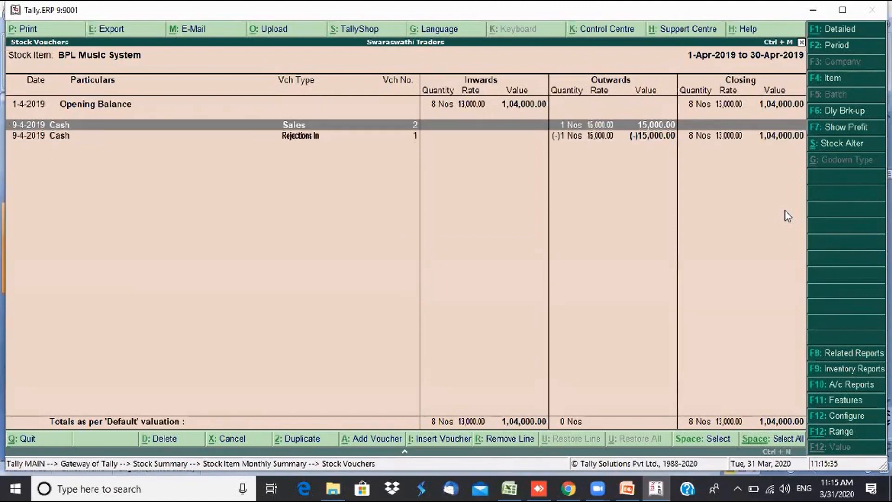
key("Escape")
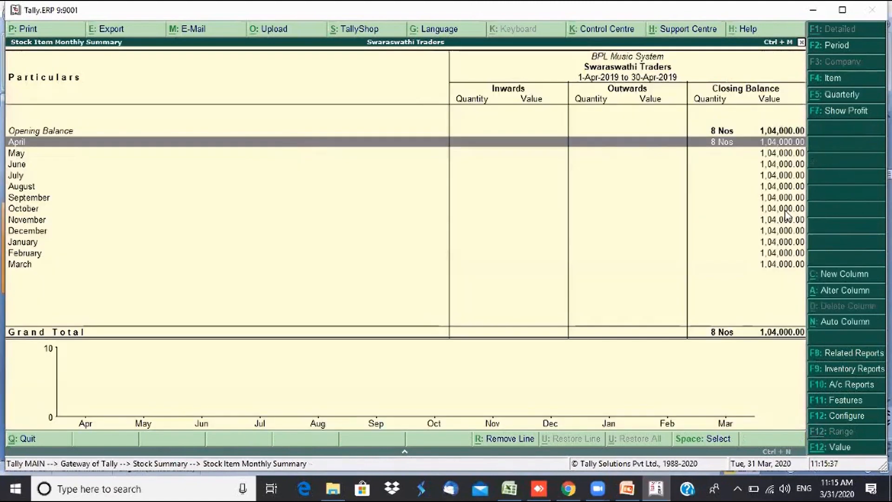
key("Escape")
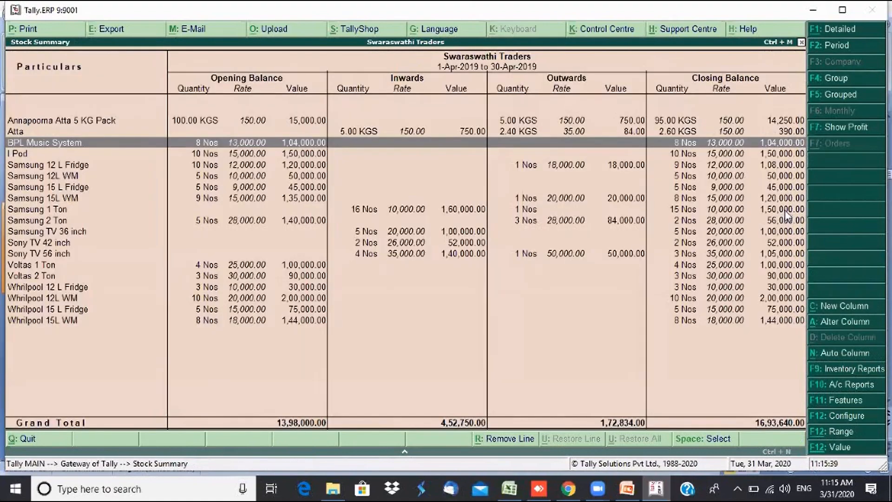
- Close the Stock Summary to the Gateway of Tally for Swaraswathi Traders
key("Escape")
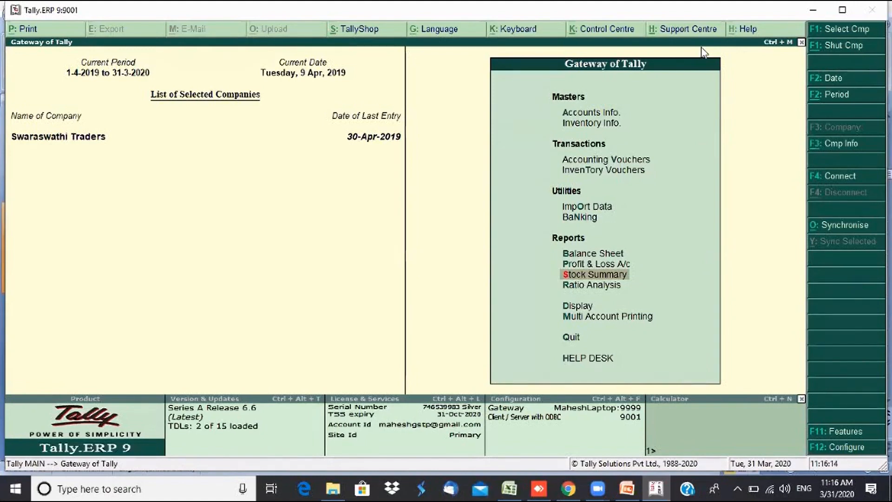
left_click(392, 329)
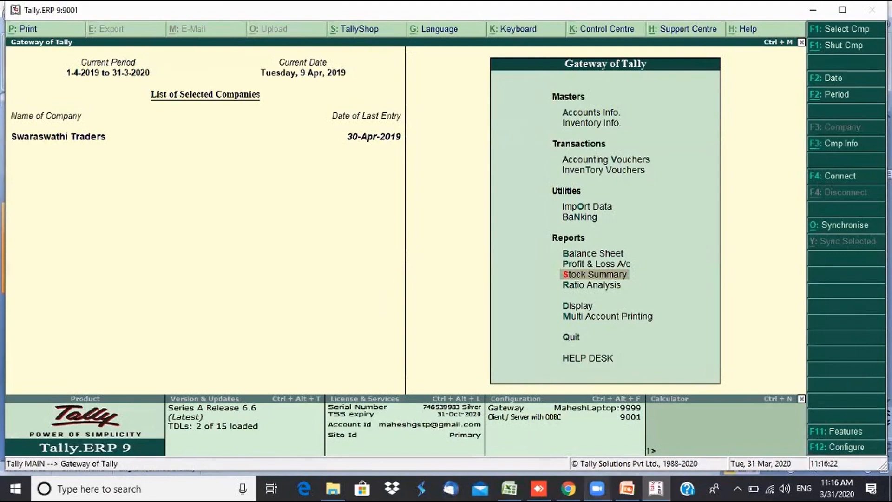
- Review slide 5's order and note voucher lists, return to slide 4, then switch to Tally
mouse_move(633, 496)
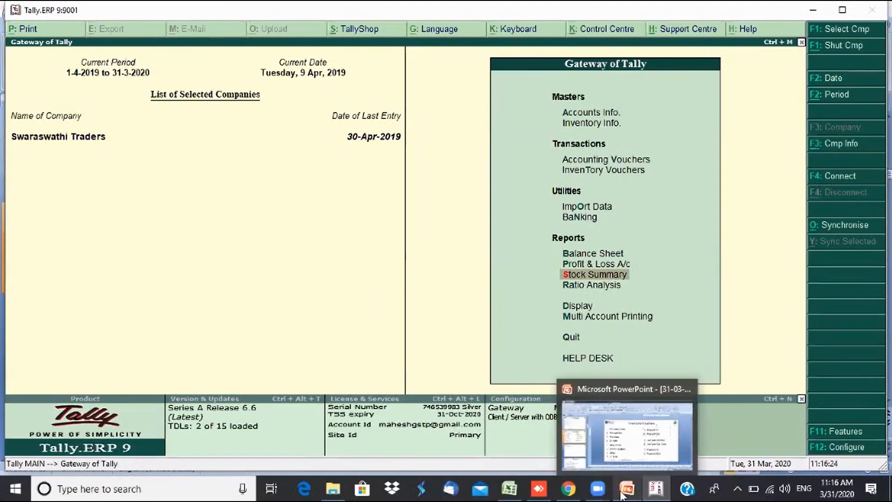
left_click(631, 450)
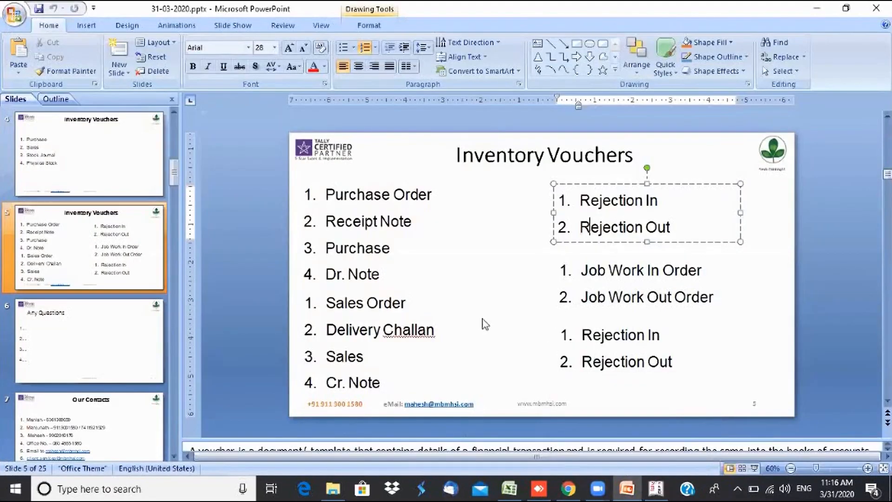
left_click(404, 355)
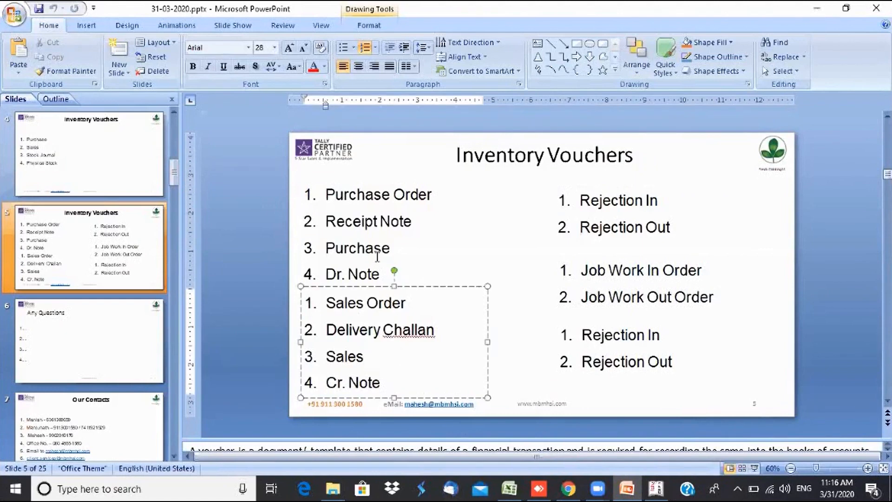
left_click(381, 248)
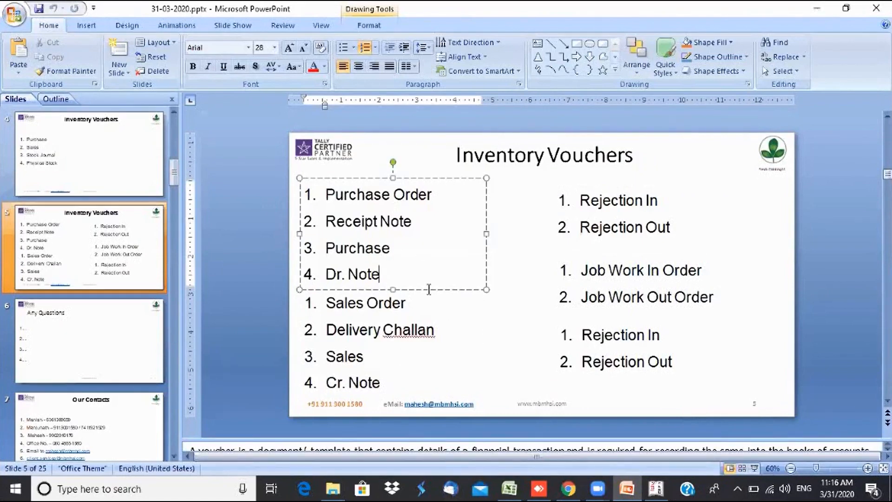
left_click(393, 388)
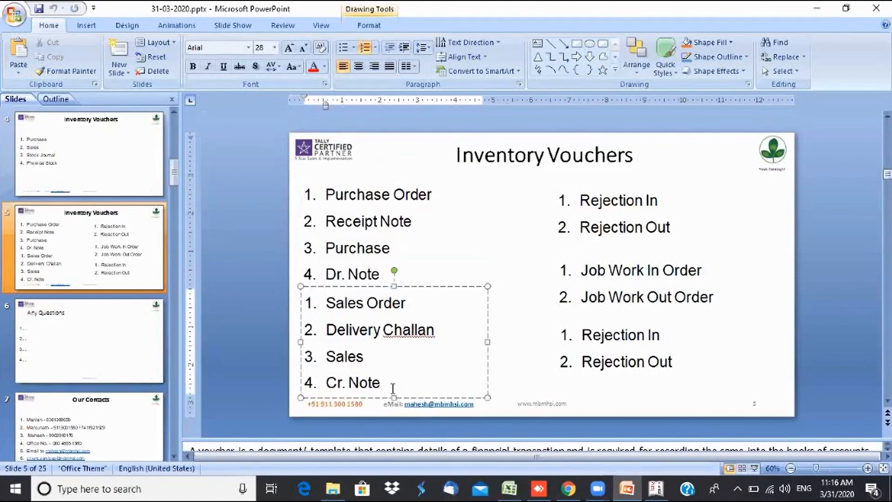
left_click(420, 267)
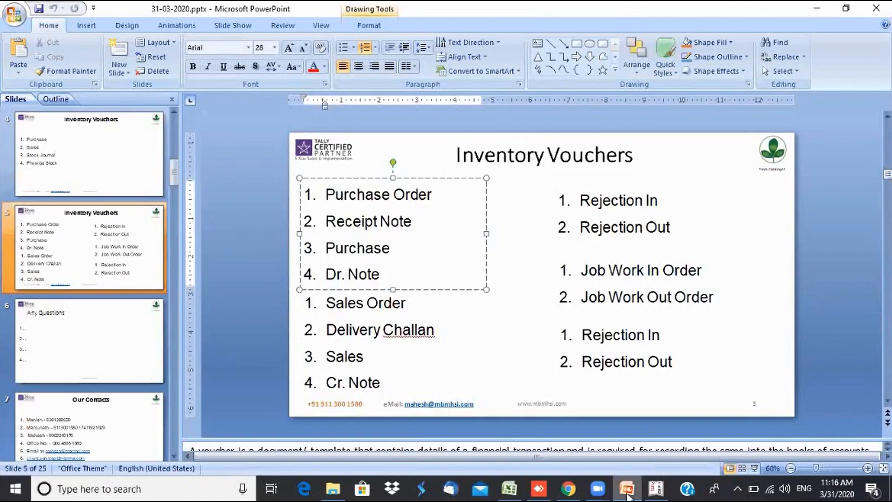
mouse_move(628, 495)
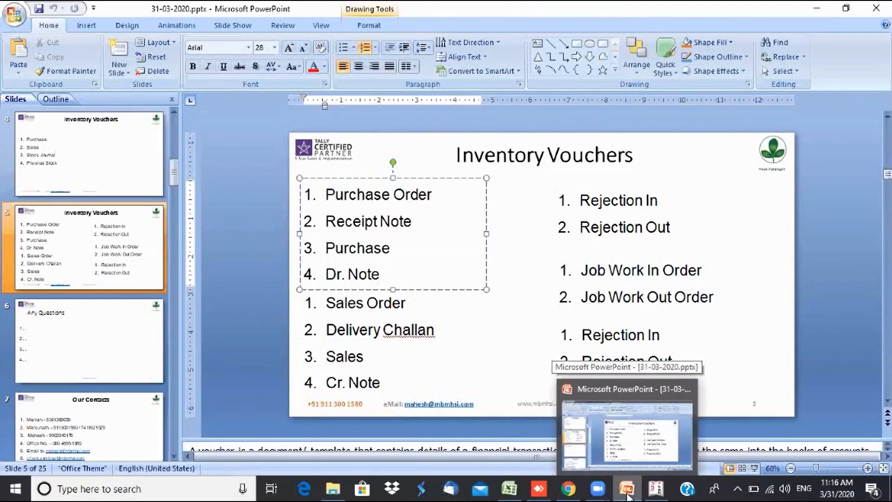
left_click(669, 286)
left_click(669, 286)
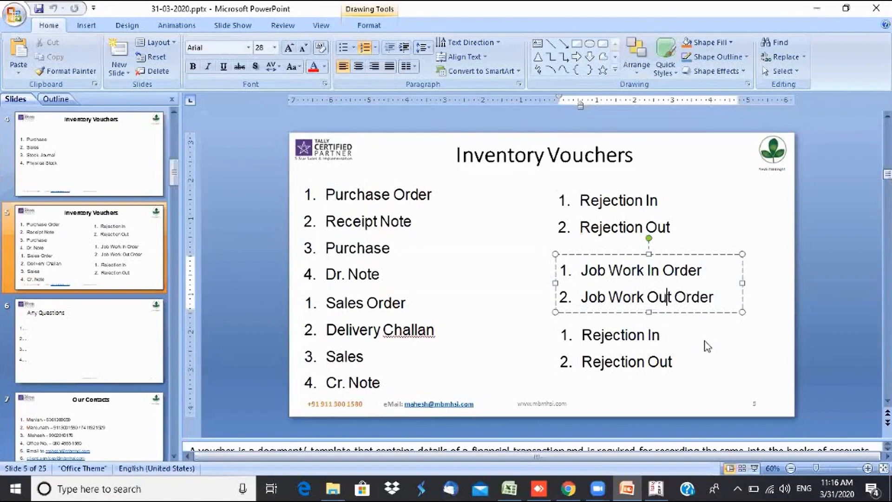
left_click(79, 176)
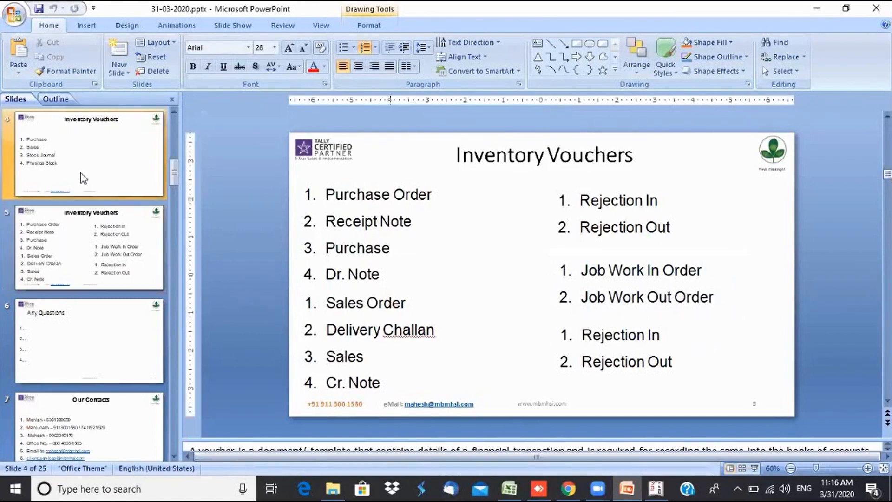
left_click(655, 489)
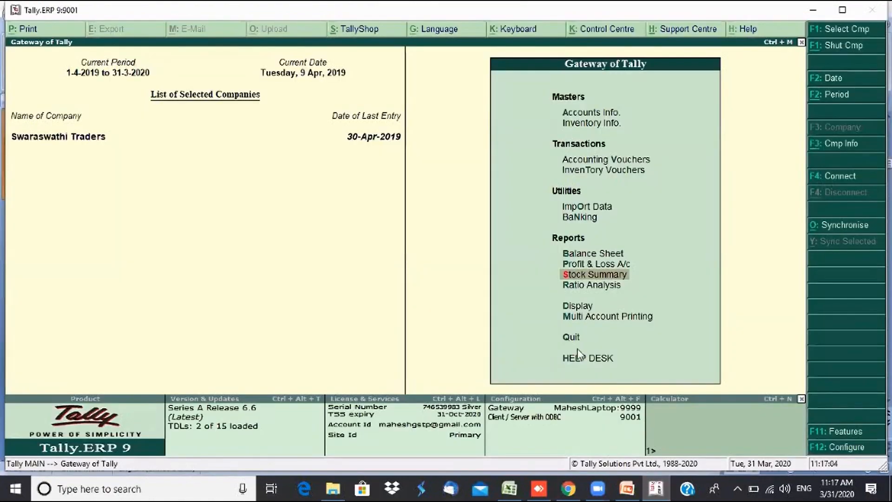
- Open the Stock Summary and try the Show Profit, Detailed and Item-wise views
key("Return")
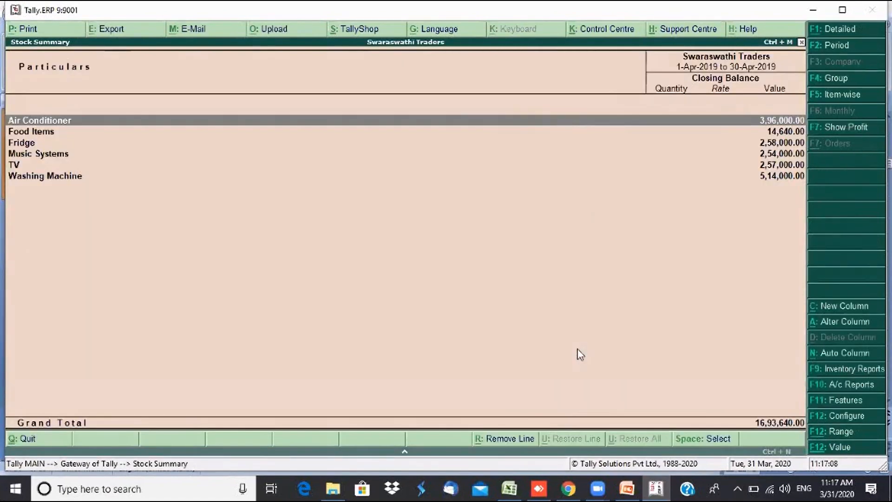
left_click(848, 127)
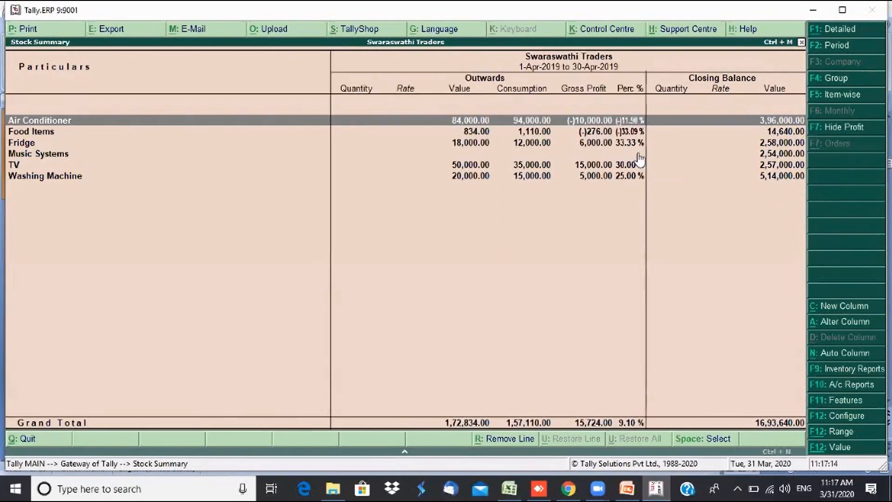
key("alt+F1")
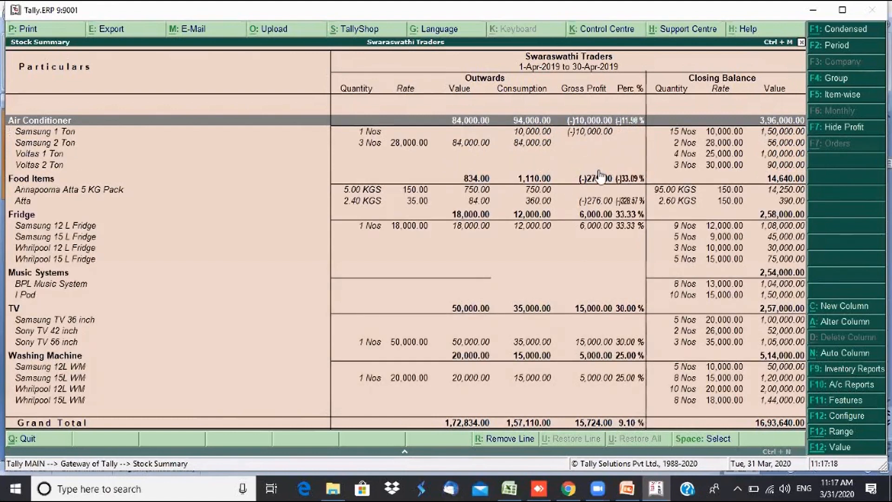
left_click(828, 132)
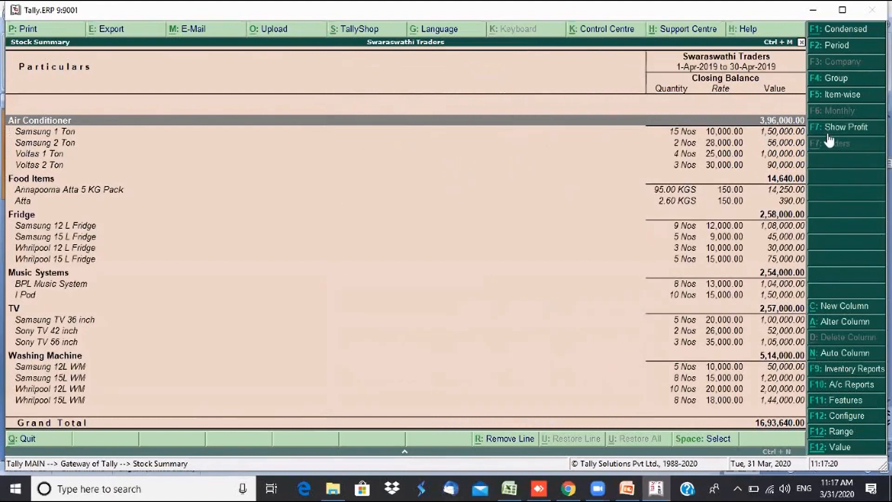
left_click(826, 96)
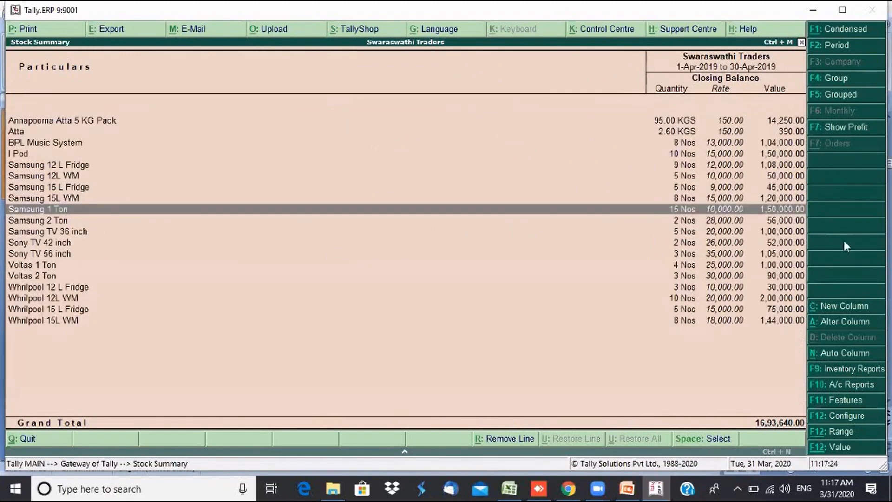
- Configure the Stock Summary to hide rates and values and show opening, inwards and outwards
left_click(844, 416)
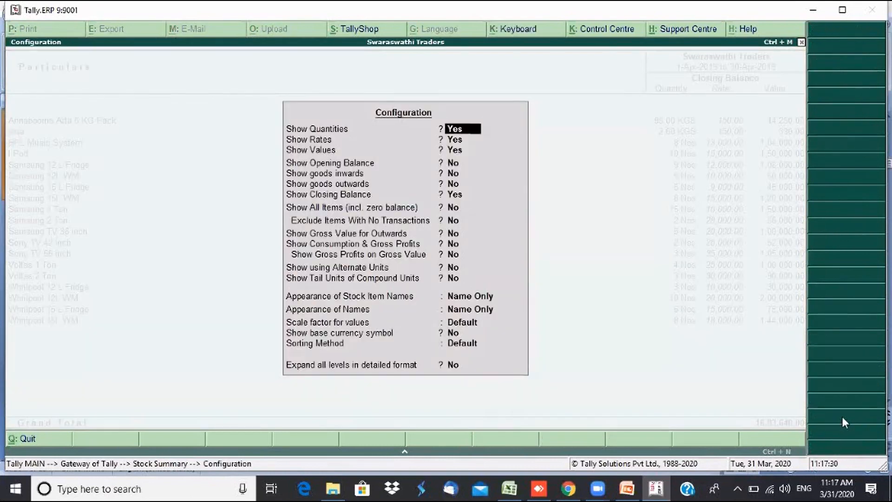
key("Return")
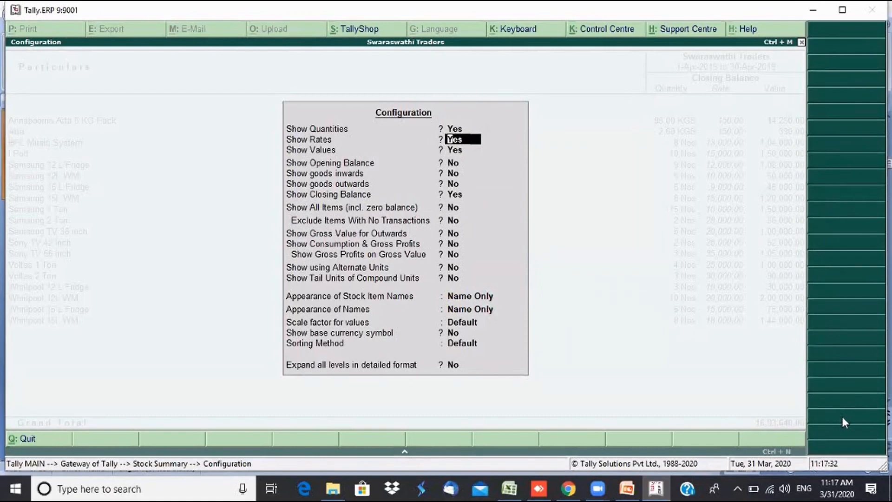
type("n")
key("Return")
type("n")
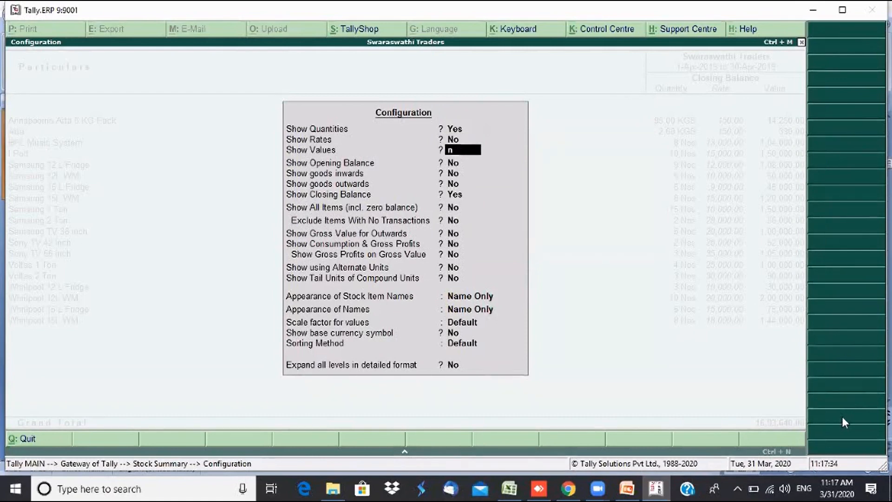
key("Return")
type("y")
key("Return")
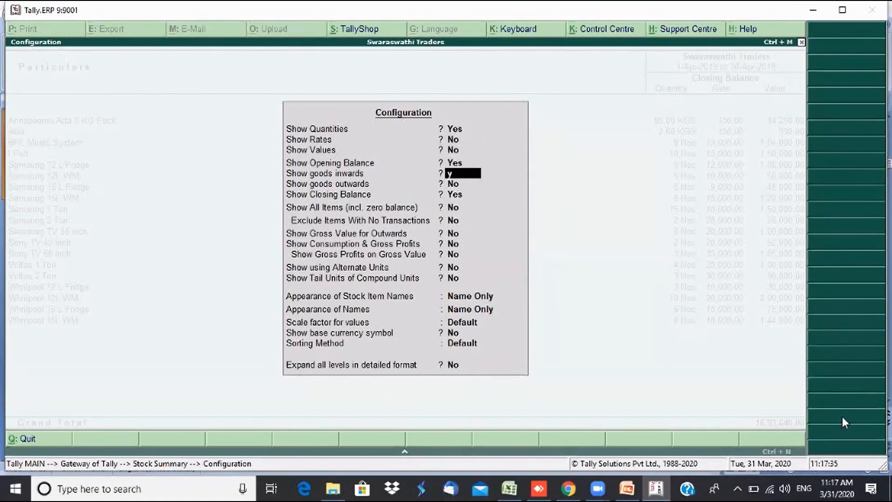
type("y")
key("Return")
type("y")
key("Return")
key("Return")
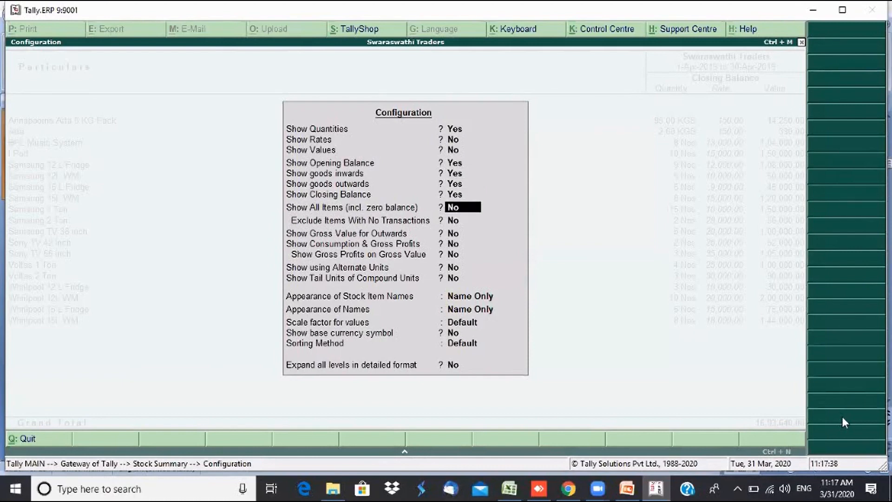
key("ctrl+a")
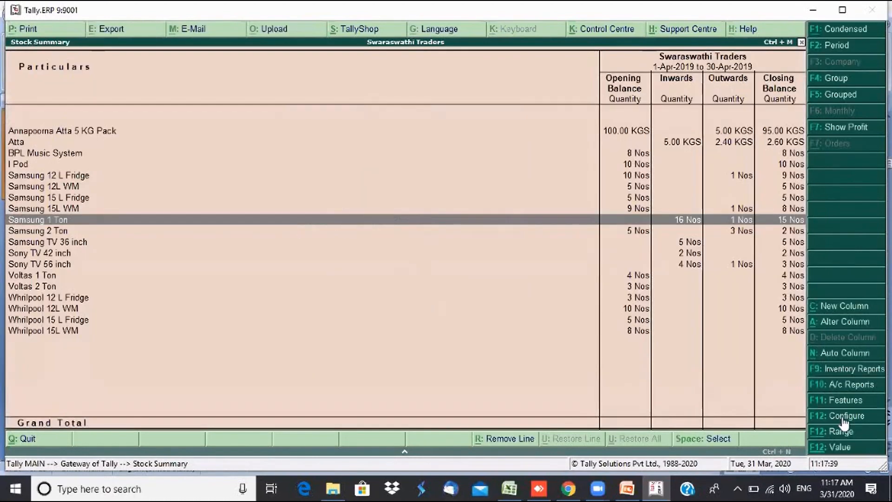
- Browse the stock item rows, then reopen the Stock Summary in Item-wise view
key("Up")
key("Up")
key("Up")
key("Up")
key("Up")
key("Up")
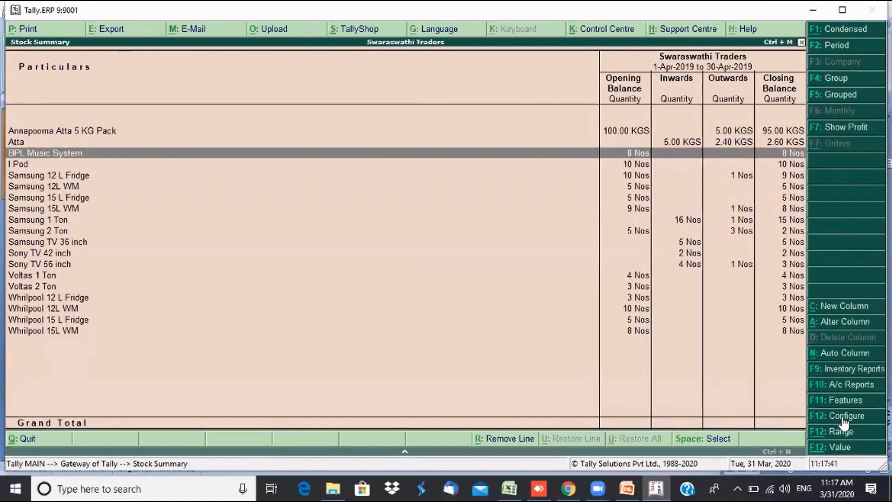
key("Up")
key("Up")
key("Down")
key("Down")
key("Down")
key("Down")
key("Down")
key("Down")
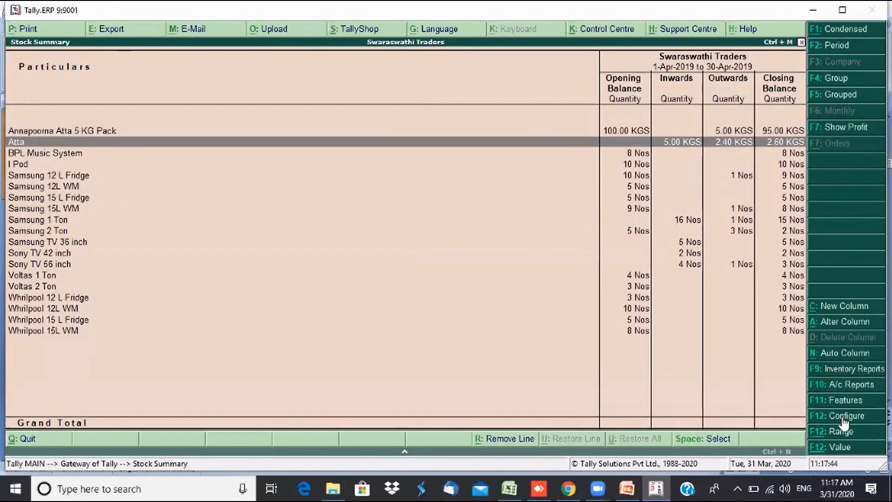
key("Down")
key("Down")
key("Down")
key("Down")
key("Down")
key("Down")
key("Down")
key("Down")
key("Down")
key("Down")
key("Down")
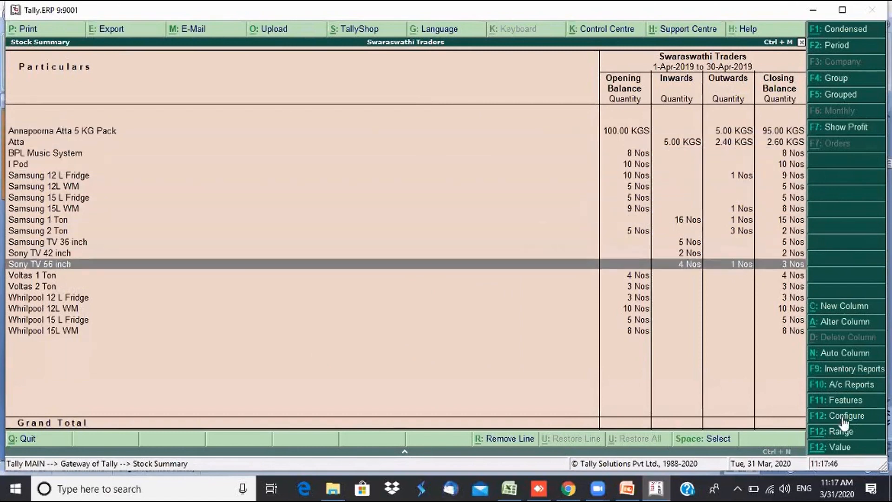
key("Up")
key("Up")
key("Up")
key("Up")
key("Up")
key("Up")
key("Up")
key("Up")
key("Up")
key("Up")
key("Up")
key("Up")
key("Up")
key("Up")
key("Up")
key("Up")
key("Up")
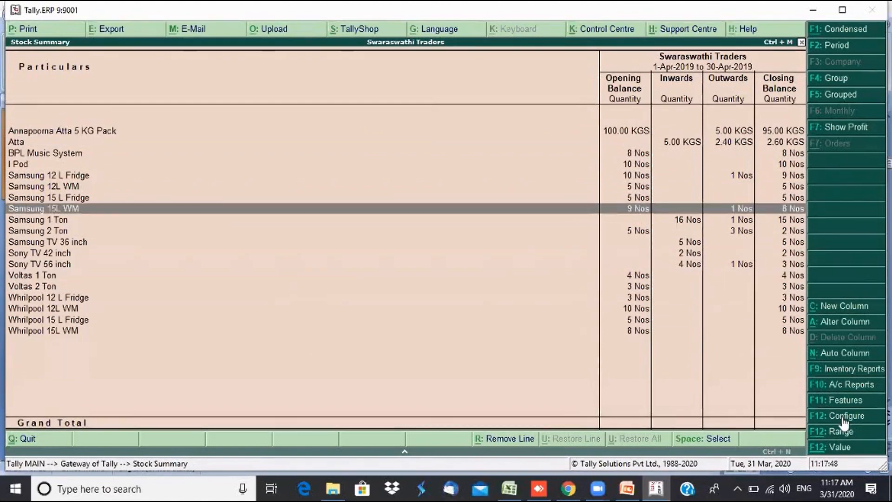
key("Escape")
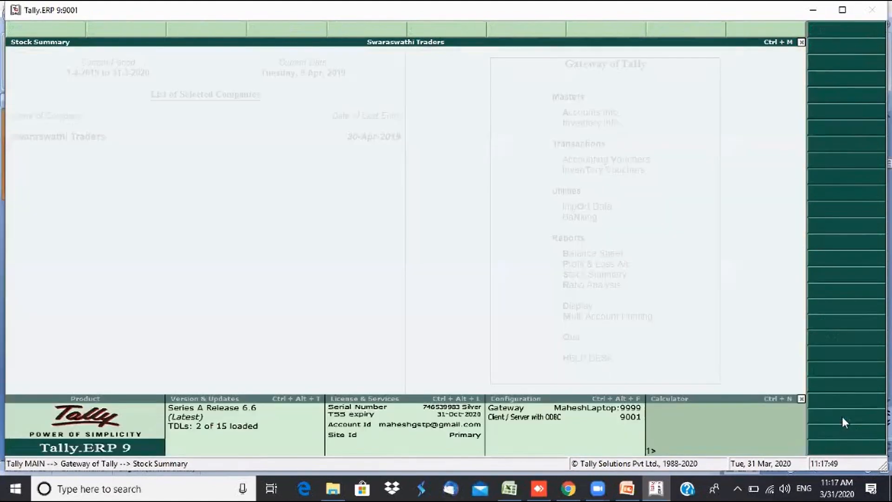
key("Return")
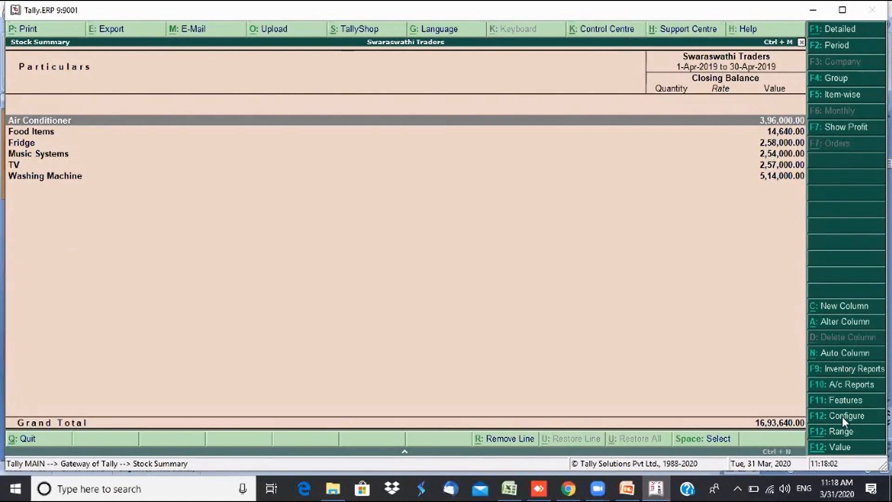
key("F5")
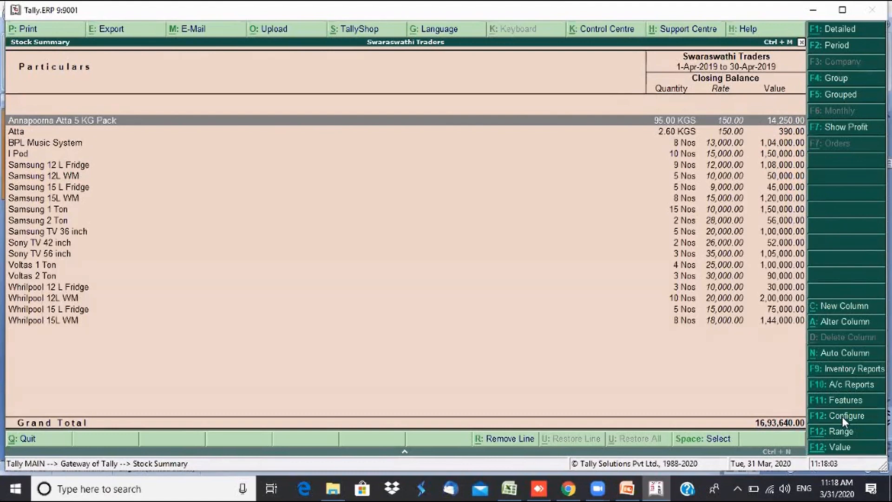
- Turn off Show Rates and Values so only closing quantity remains
key("F12")
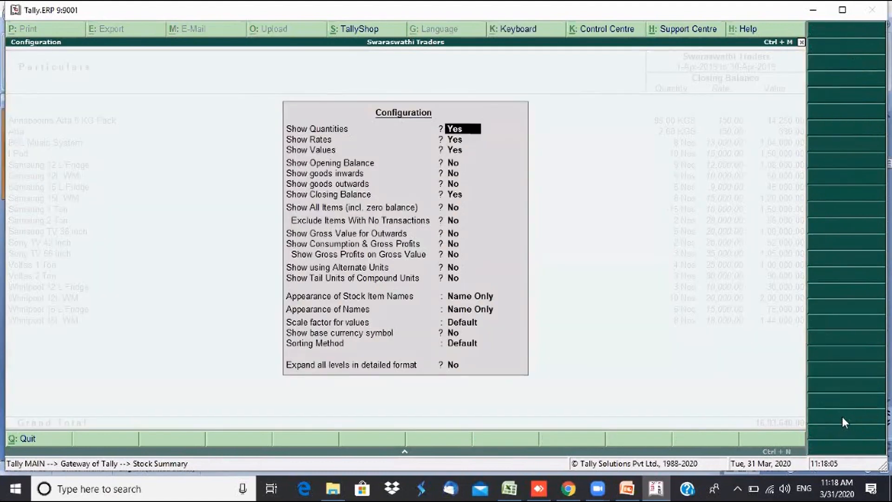
key("Return")
key("n")
key("n")
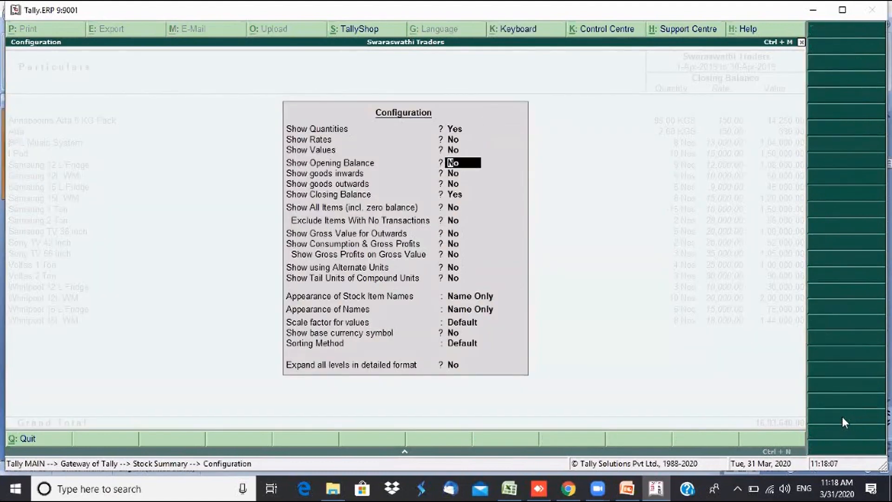
key("ctrl+a")
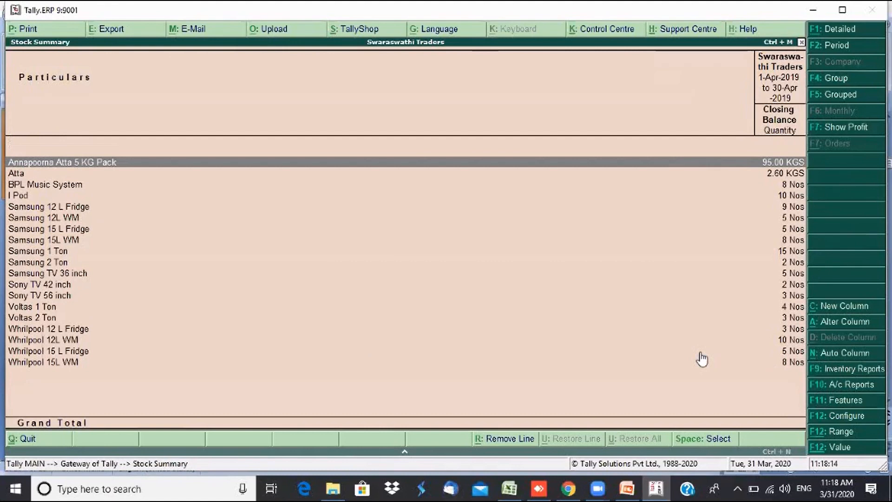
- Add Monthly auto-repeat columns to the Stock Summary
key("alt+n")
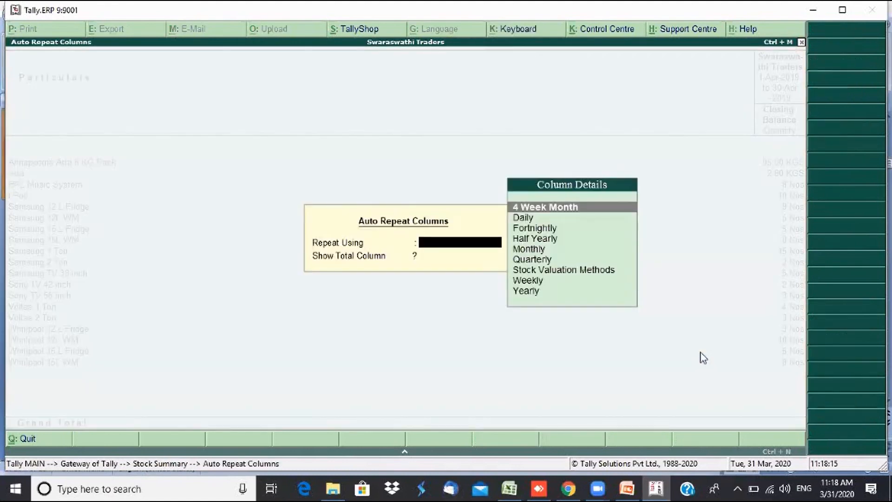
type("M")
key("Return")
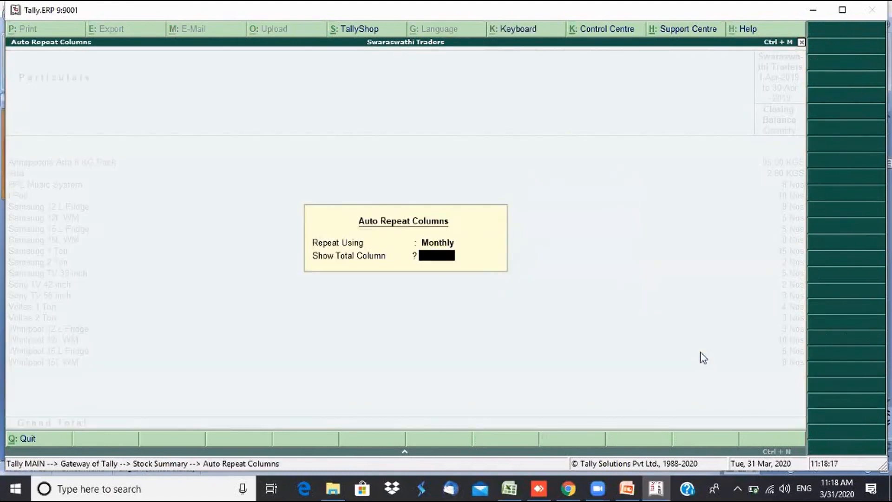
key("Return")
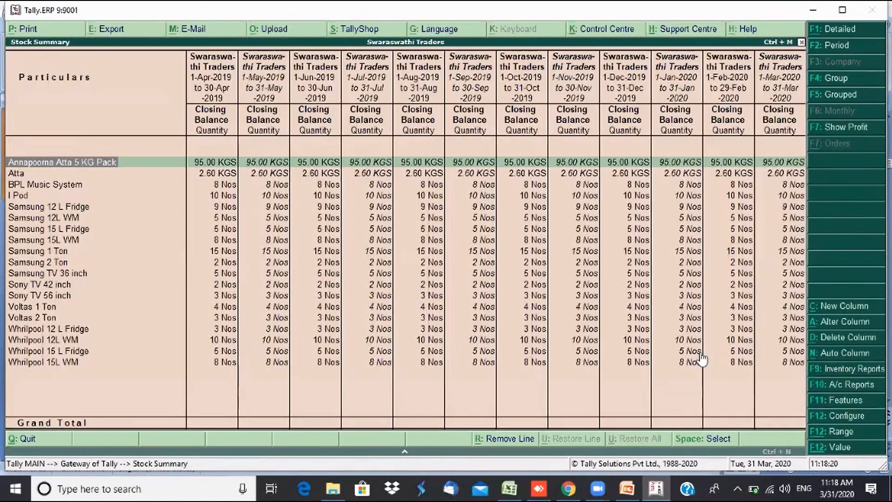
- Browse Annapoorna Atta's monthly closing quantities through Mar-2020, then close the report
key("Right")
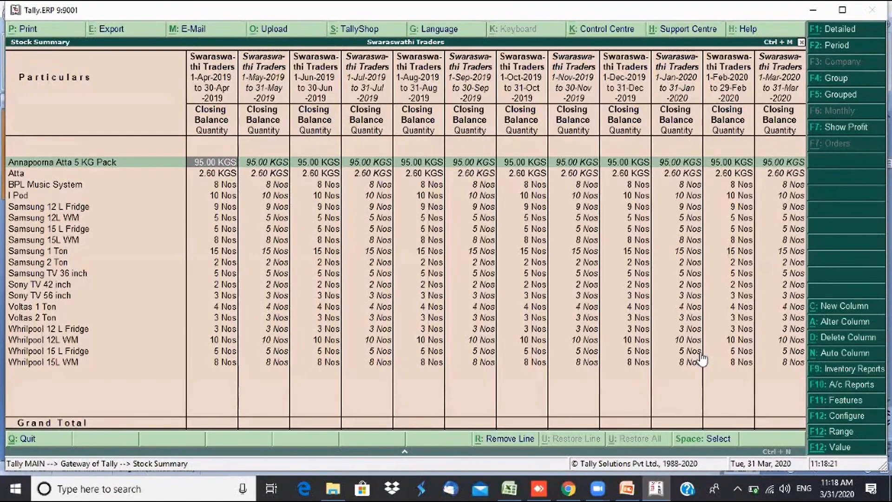
key("Right")
key("Right")
key("Right")
key("Right")
key("Right")
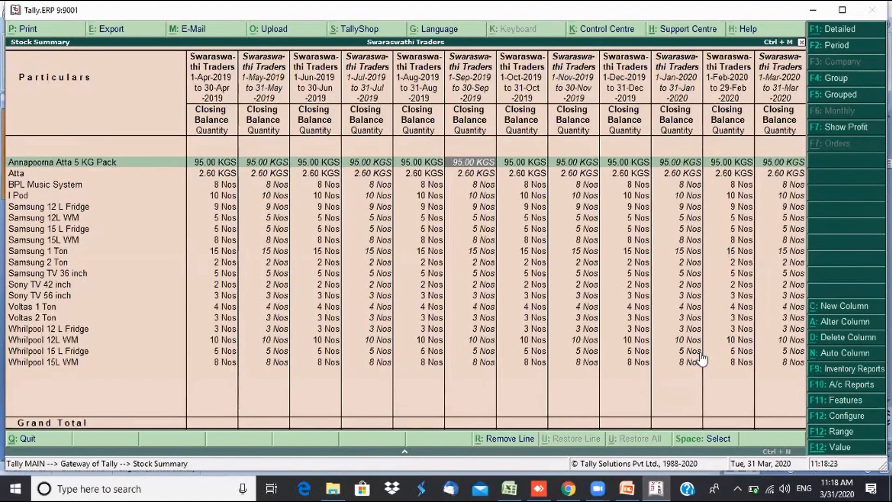
key("Right")
key("Right")
key("Right")
key("Right")
key("Right")
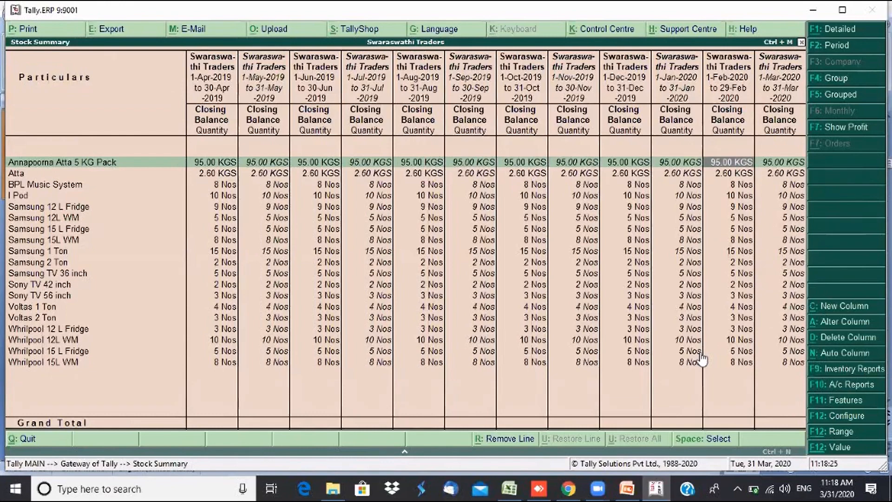
key("Right")
key("Left")
key("Left")
key("Left")
key("Left")
key("Left")
key("Left")
key("Left")
key("Left")
key("Left")
key("Left")
key("Left")
key("Left")
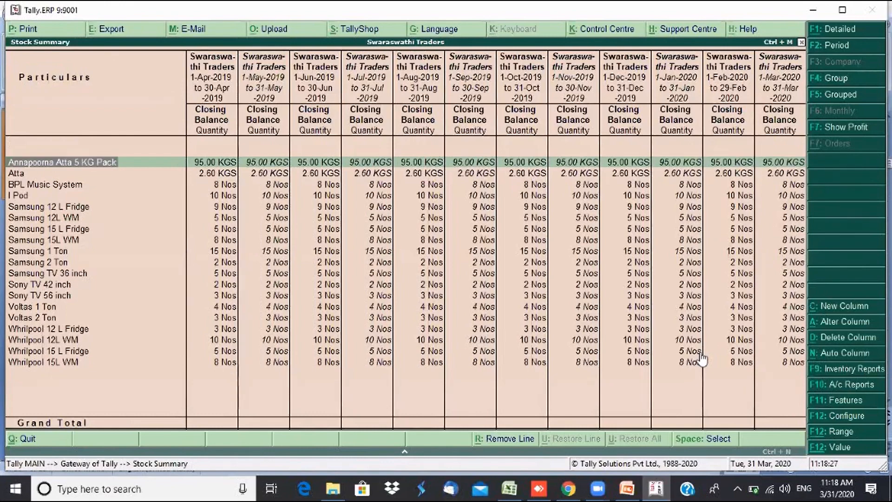
key("Right")
key("Right")
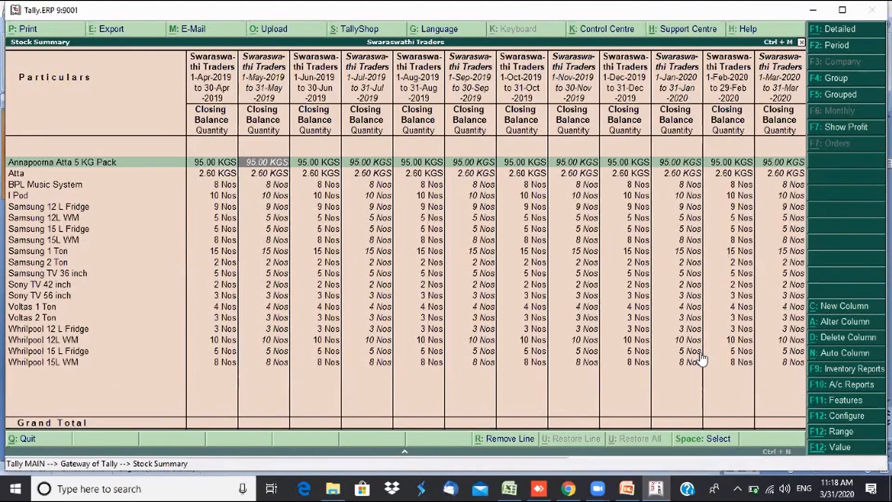
key("Escape")
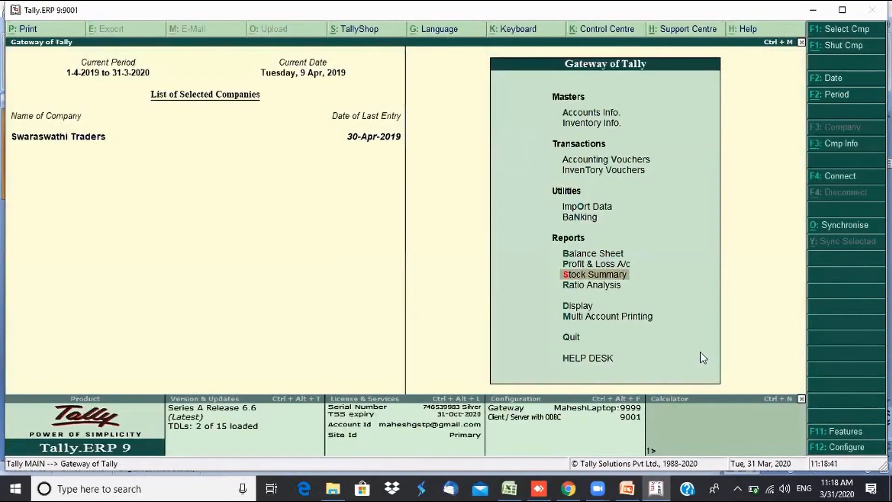
- Reopen the Stock Summary item-wise with Show Rates and Show Values set to No
key("Return")
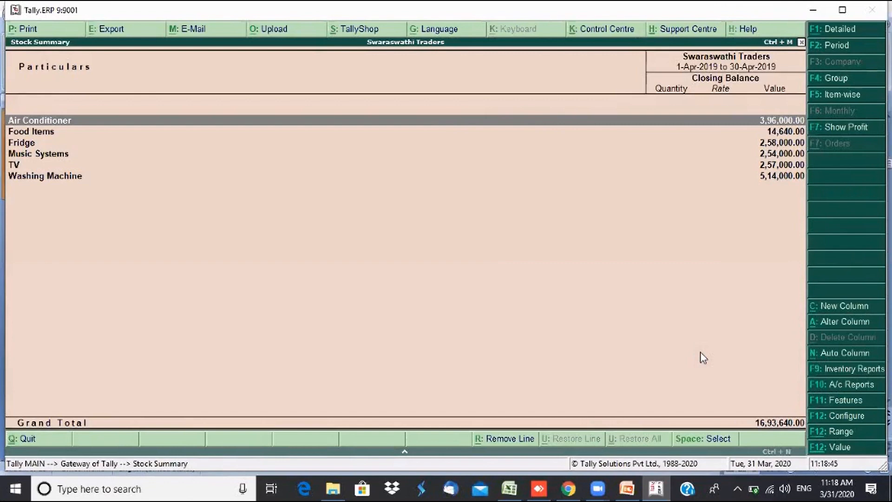
left_click(844, 416)
key("Return")
type("n")
key("Return")
type("n")
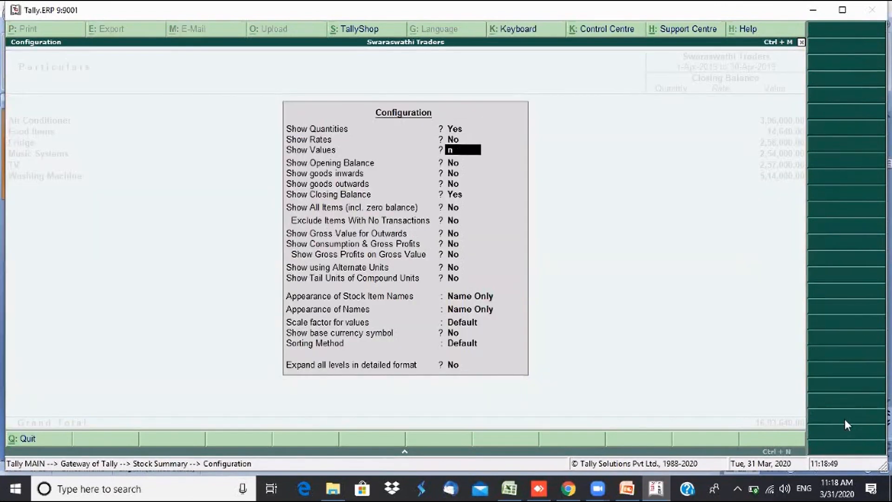
key("Return")
key("ctrl+a")
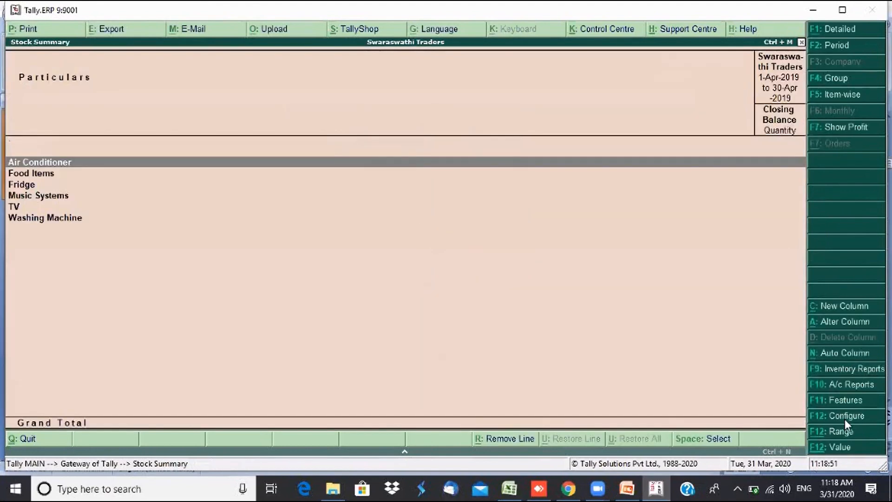
left_click(842, 95)
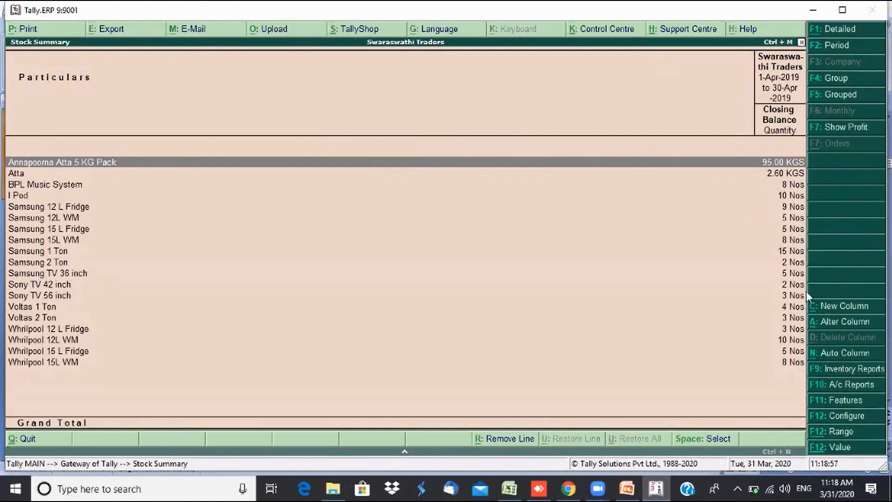
- Add Monthly auto-repeat columns covering Apr-2019 to Mar-2020
left_click(832, 354)
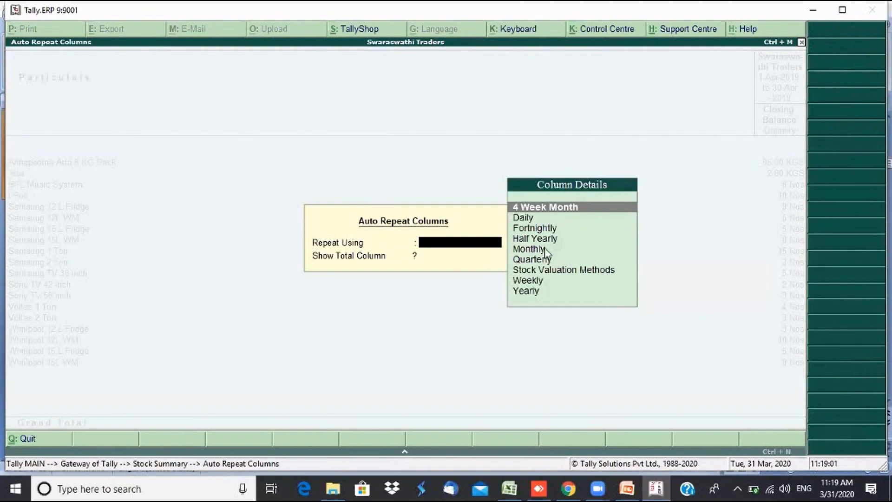
left_click(529, 249)
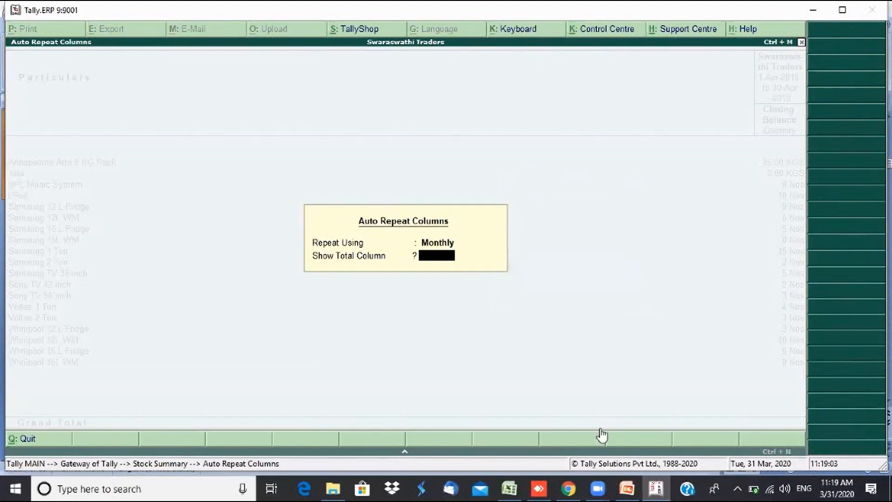
key("Return")
- Browse monthly quantities for Annapoorna Atta, Whirlpool 15L WM and Samsung 12L WM, then close
key("Right")
key("Right")
key("Right")
key("Right")
key("Right")
key("Right")
key("Right")
key("Right")
key("Right")
key("Right")
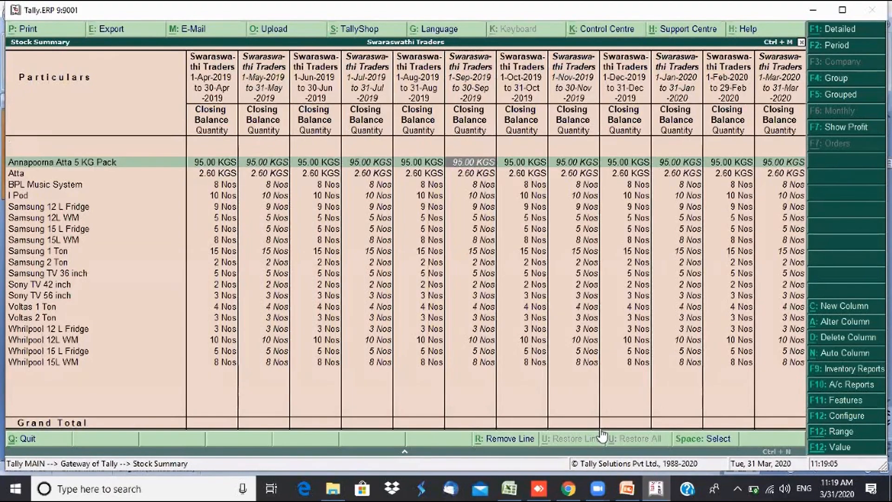
key("Right")
key("Right")
key("Down")
key("Down")
key("Down")
key("Down")
key("Down")
key("Down")
key("Down")
key("Down")
key("Down")
key("Down")
key("Down")
key("Down")
key("Down")
key("Down")
key("Down")
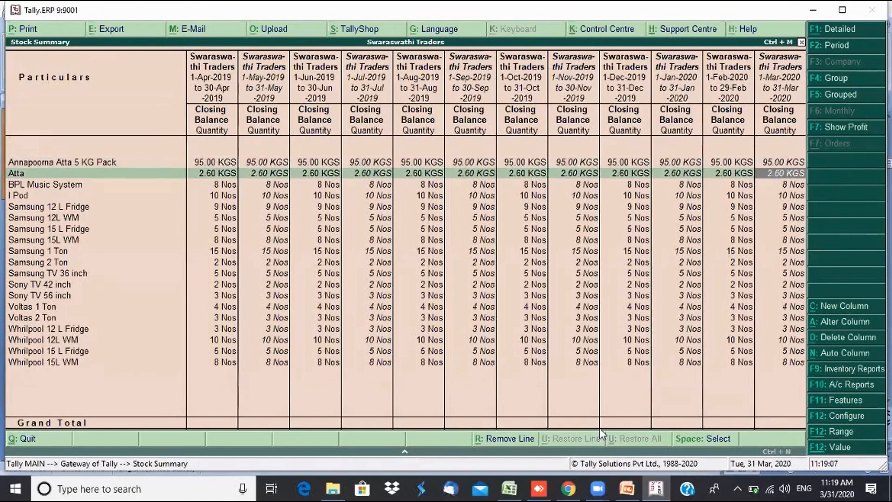
key("Down")
key("Down")
key("Down")
key("Left")
key("Left")
key("Left")
key("Left")
key("Left")
key("Left")
key("Left")
key("Left")
key("Left")
key("Left")
key("Left")
key("Left")
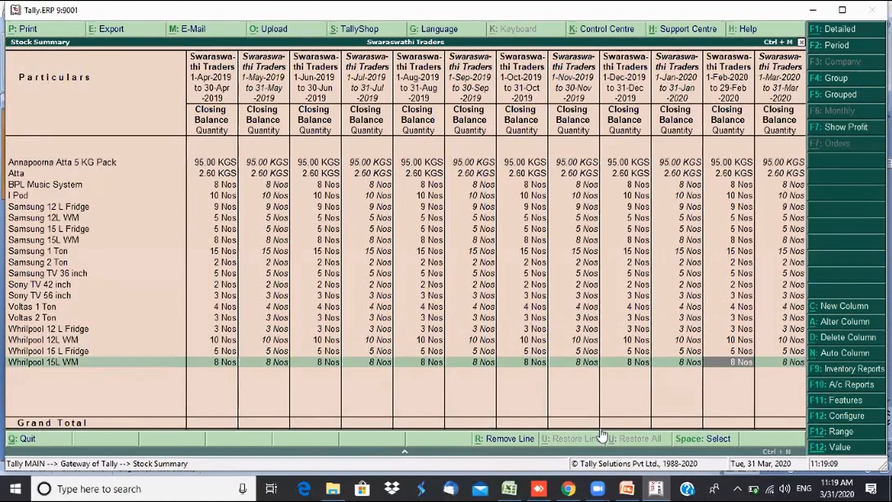
key("Up")
key("Up")
key("Up")
key("Up")
key("Up")
key("Up")
key("Up")
key("Up")
key("Up")
key("Up")
key("Up")
key("Up")
key("Up")
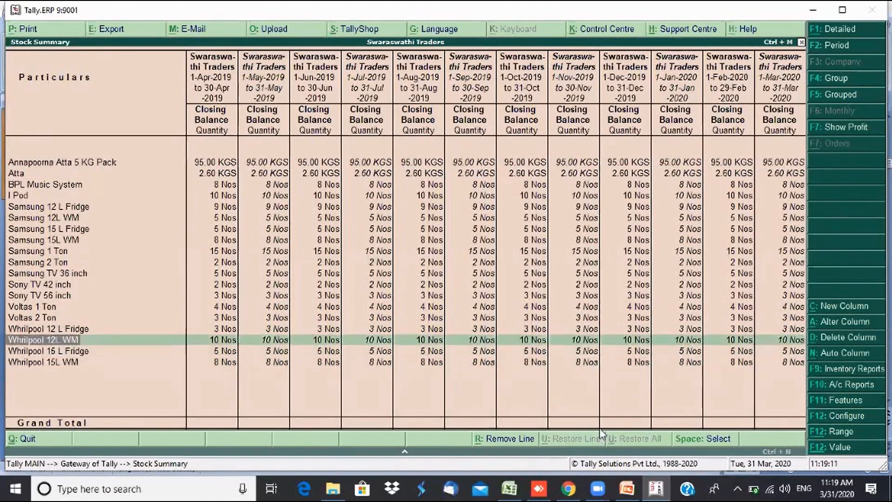
key("Right")
key("Right")
key("Right")
key("Right")
key("Right")
key("Right")
key("Right")
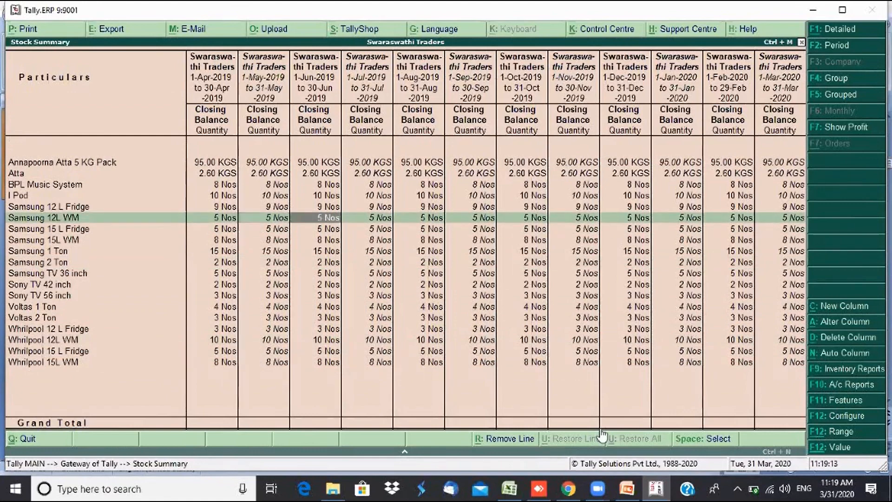
key("Right")
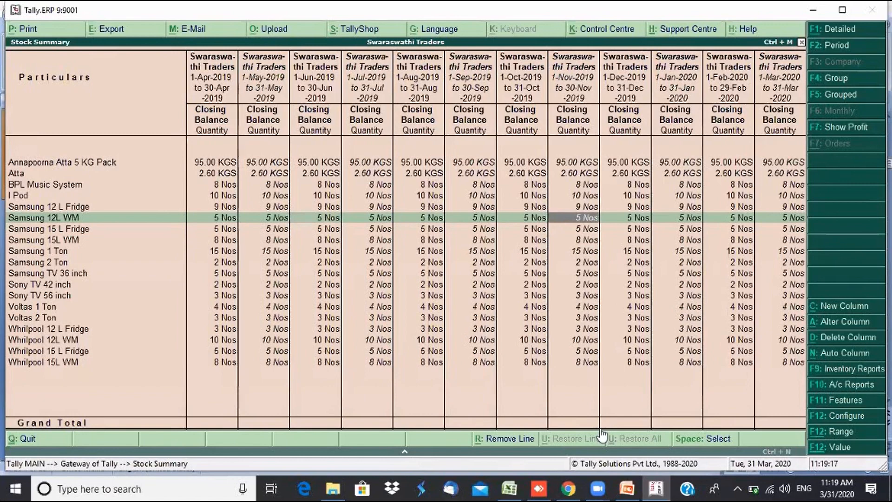
key("Escape")
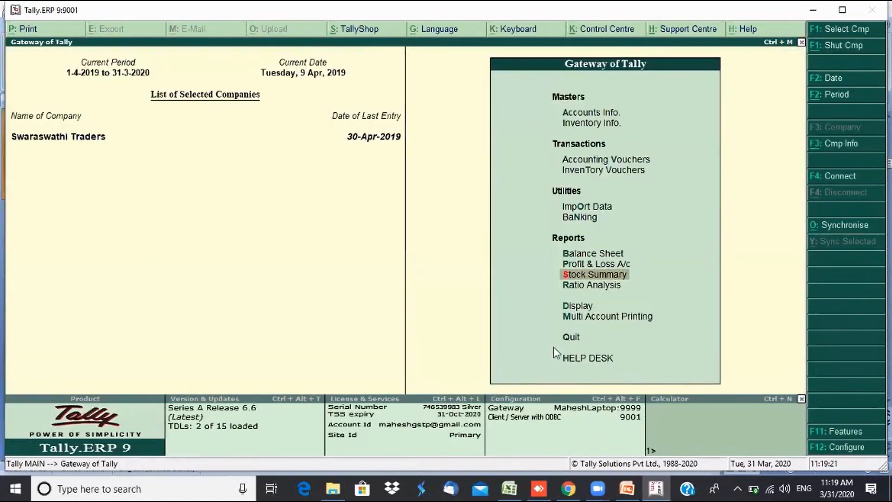
- Bring PowerPoint forward and step from slide 5 to slide 6, 'Any Questions'
mouse_move(627, 494)
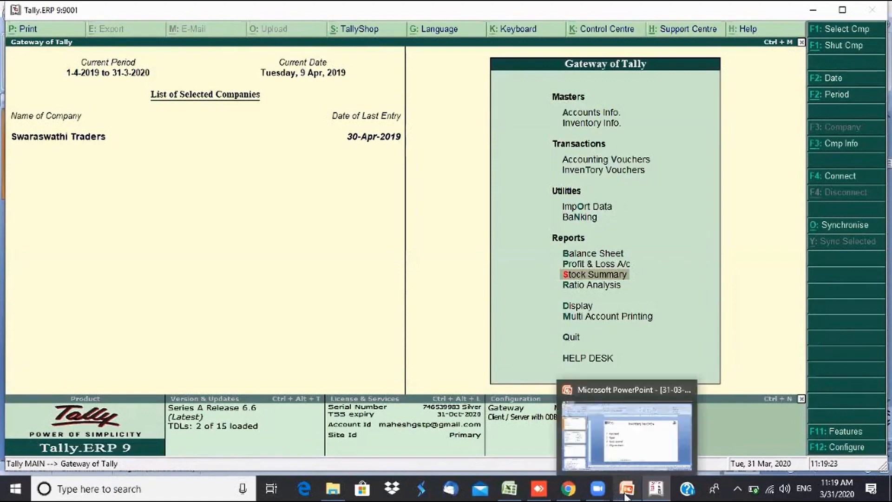
left_click(614, 445)
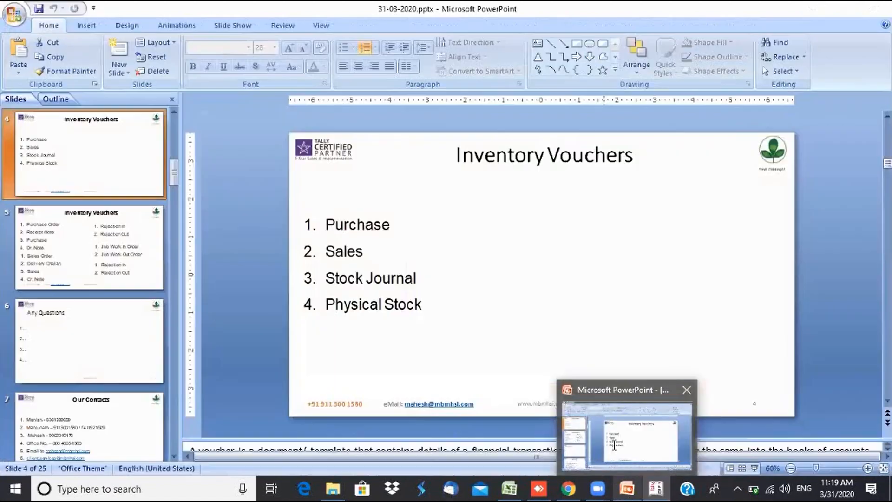
left_click(111, 259)
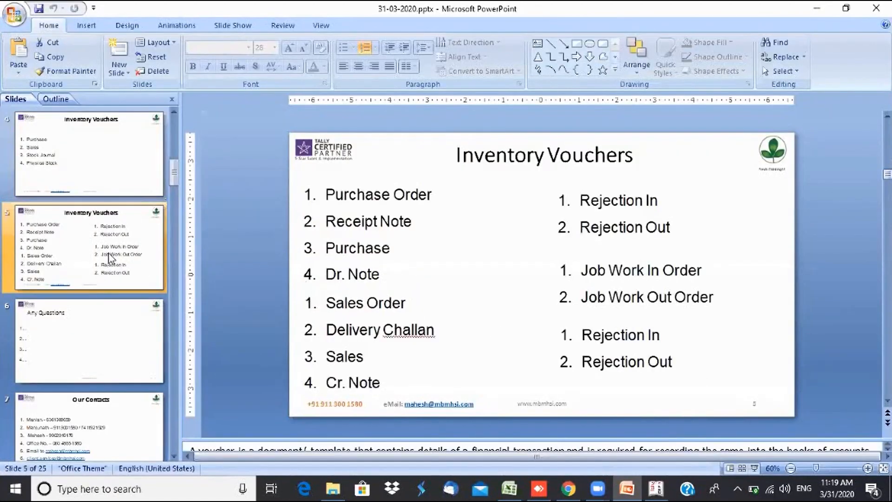
left_click(86, 330)
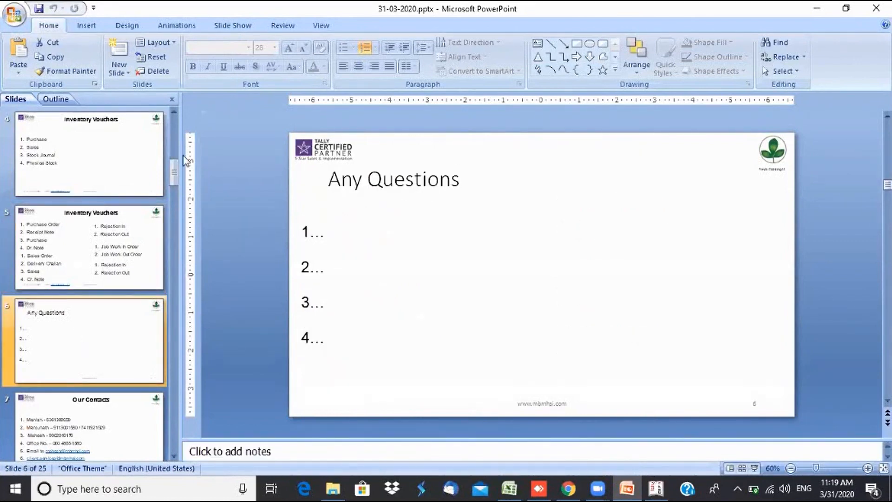
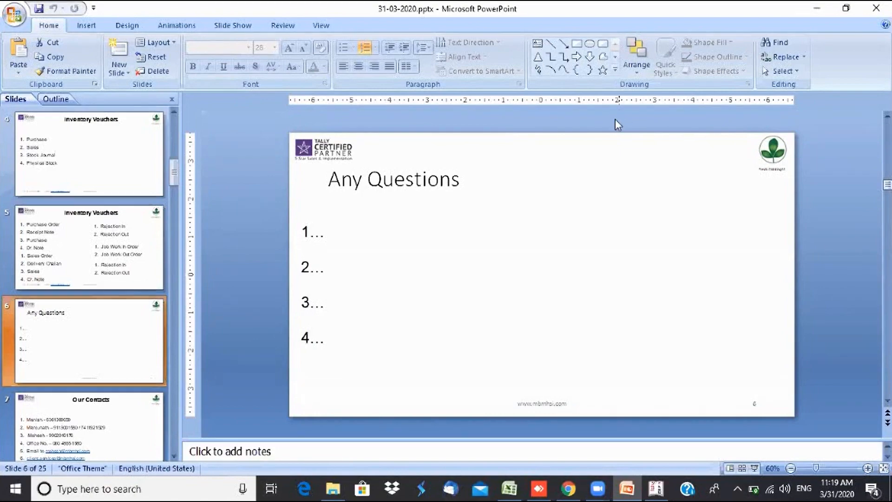
- Open Training_Topics_v2 from the Webinar\31-03-2020 folder in File Explorer
left_click(332, 492)
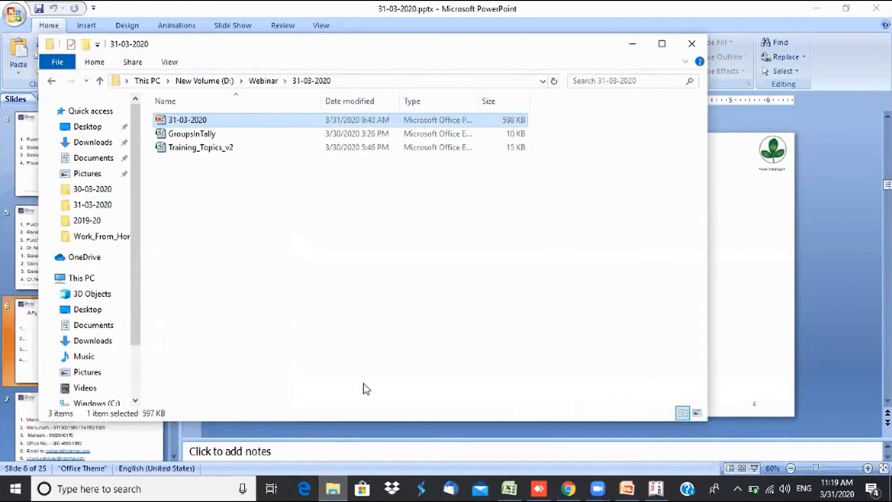
left_click(327, 342)
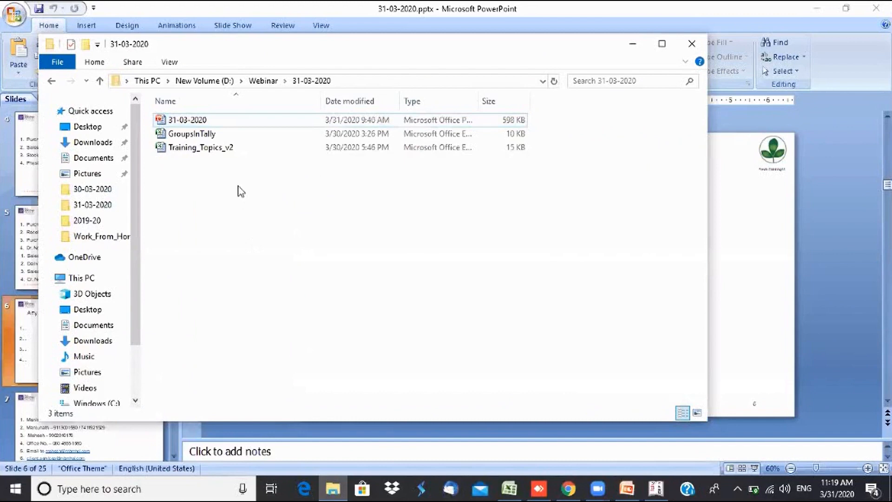
double_click(232, 153)
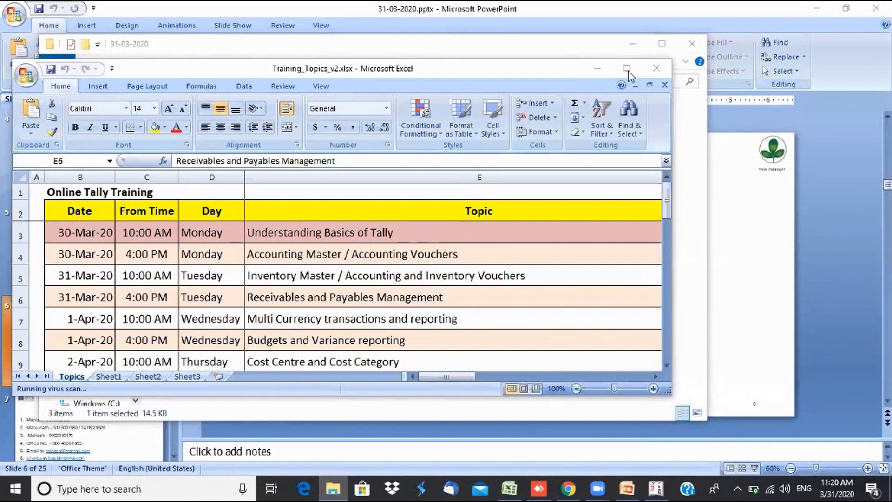
- Maximize the Excel workbook window and dismiss the Insert options without inserting anything
left_click(626, 69)
left_click(621, 70)
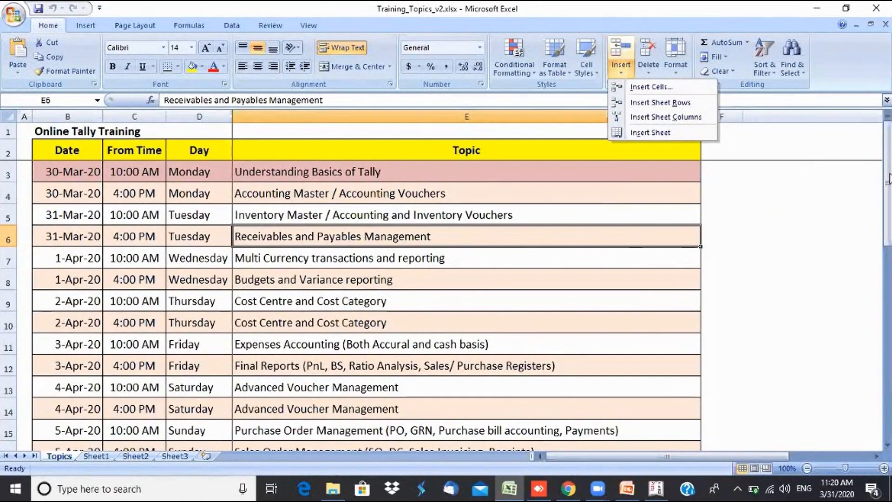
key("Down")
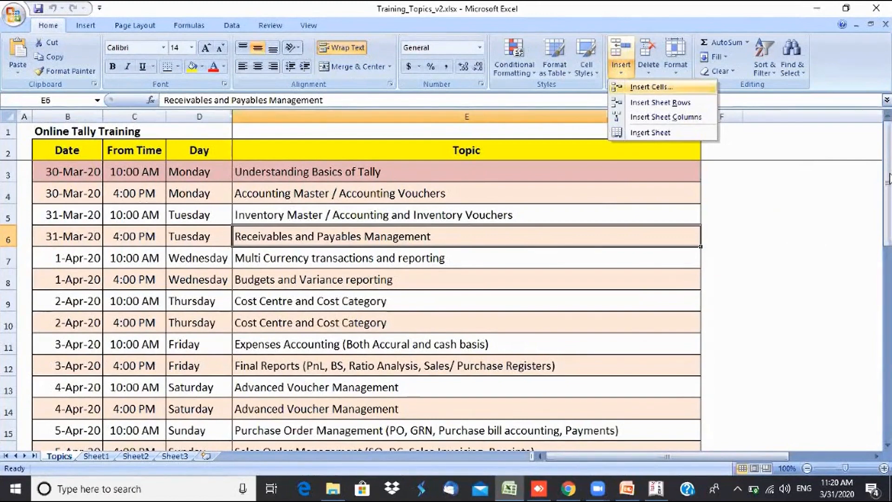
key("Up")
key("Escape")
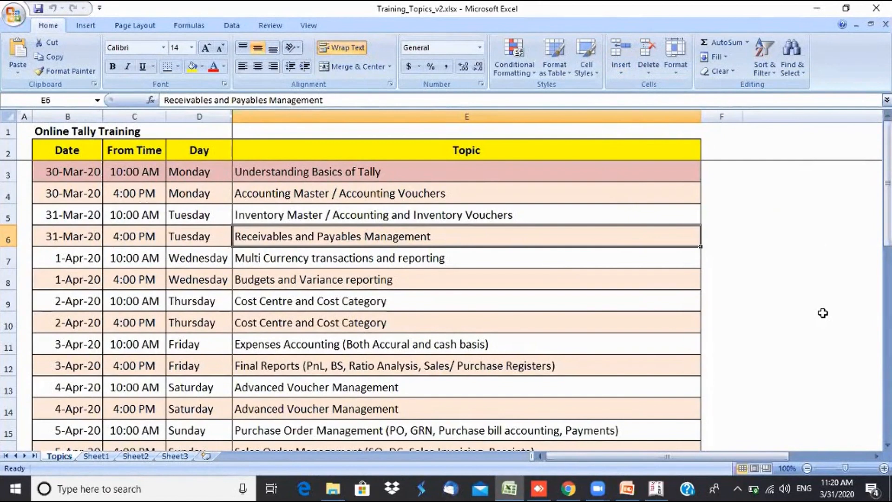
- Review topics from Multi Currency and Budgets through Cost Centre, Final Reports, to Purchase Order Management
key("Down")
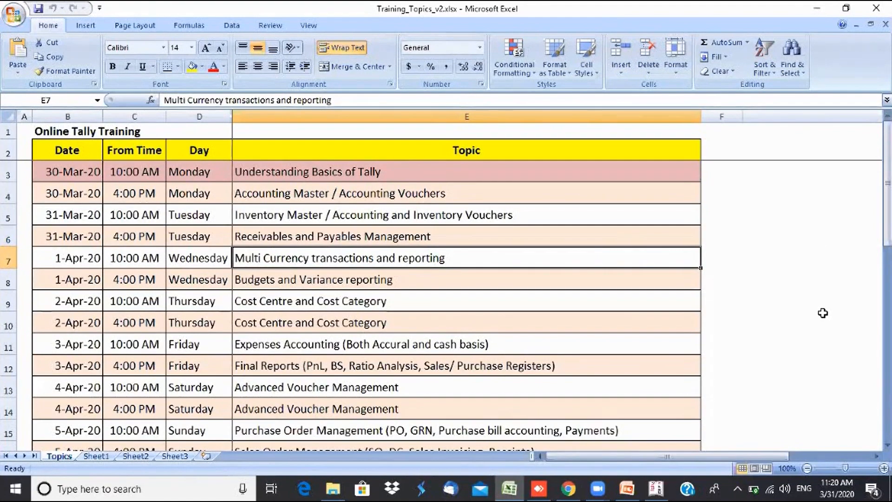
key("Down")
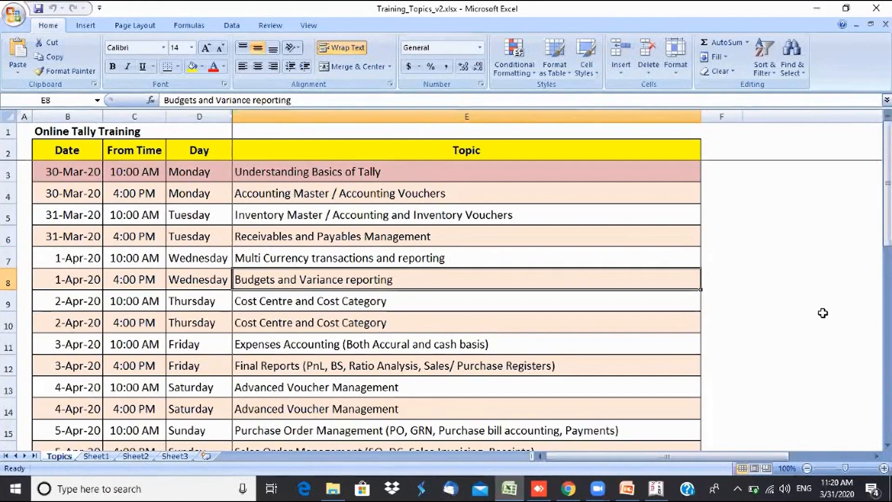
key("Down")
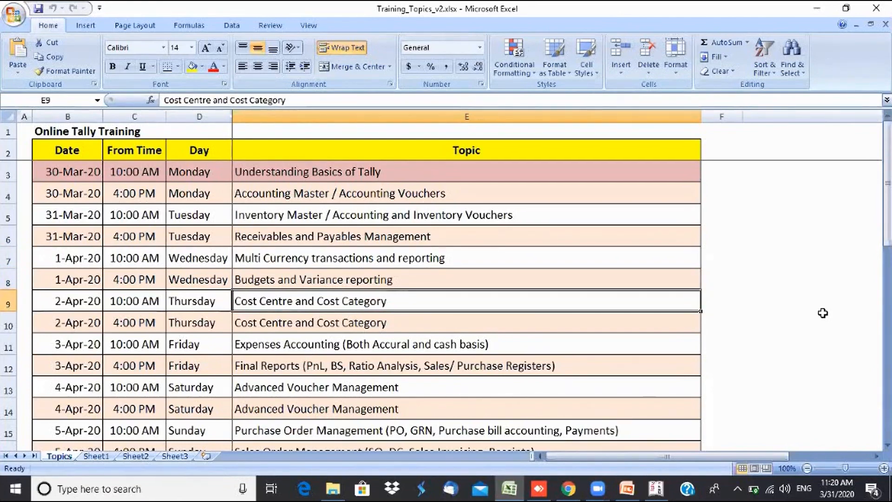
key("Down")
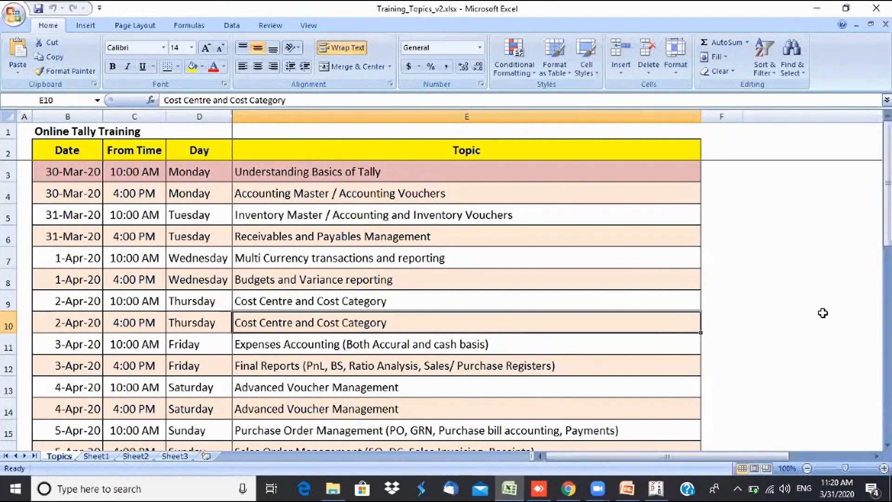
key("Down")
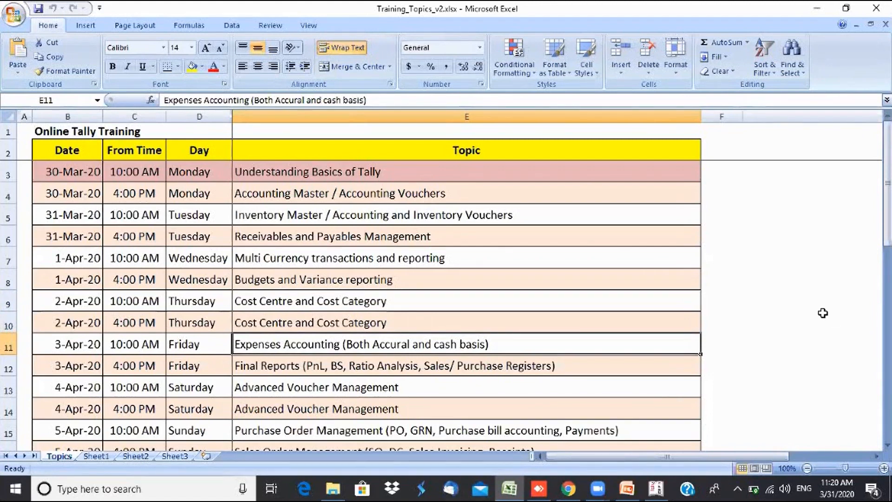
key("Down")
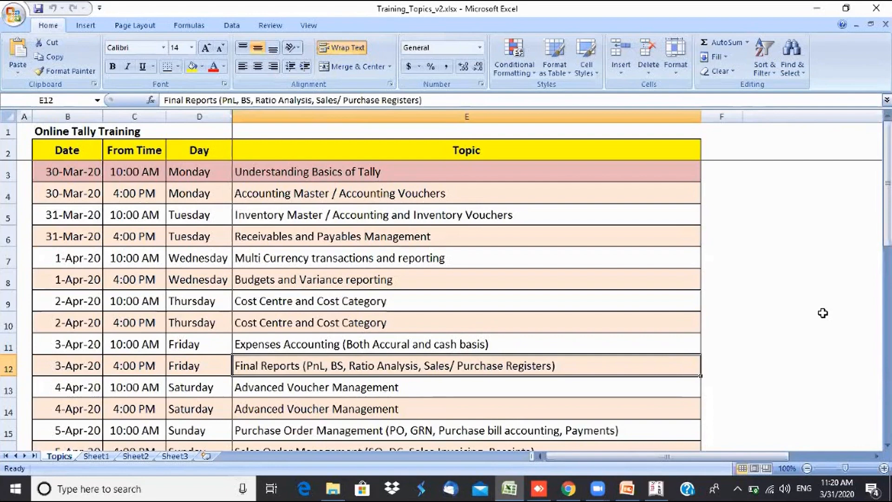
key("Down")
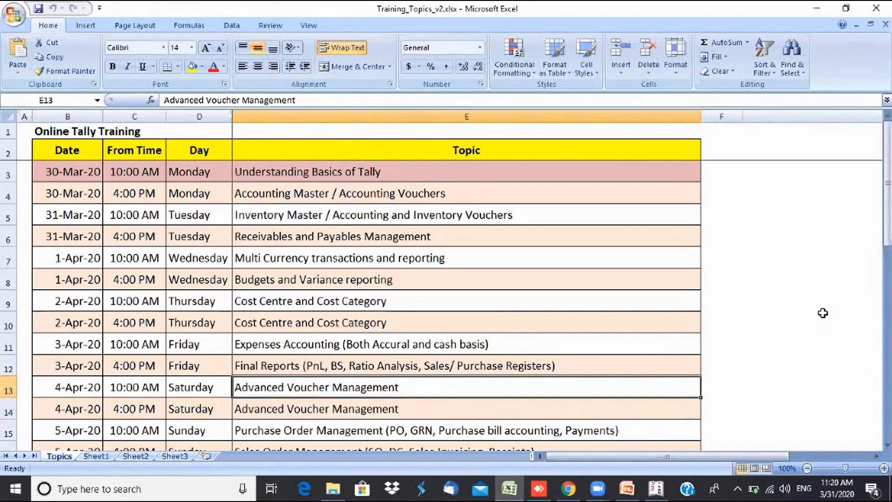
key("Down")
key("Down")
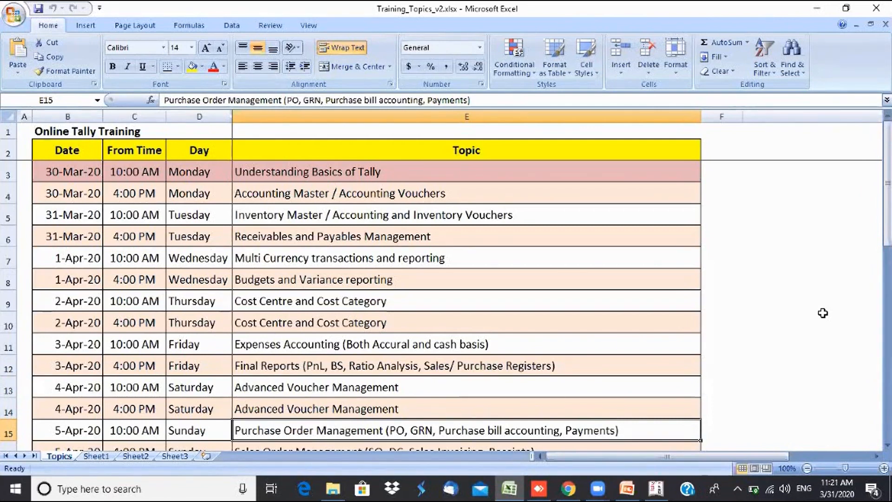
key("Down")
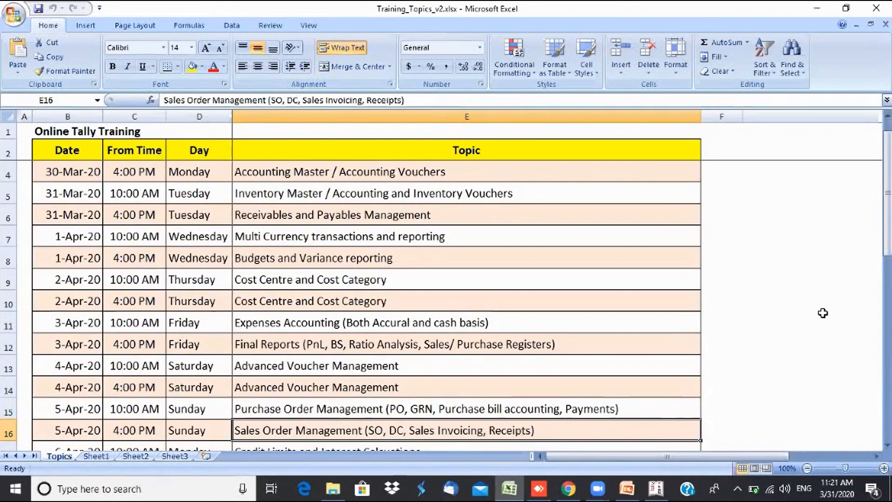
key("Up")
key("Down")
key("Down")
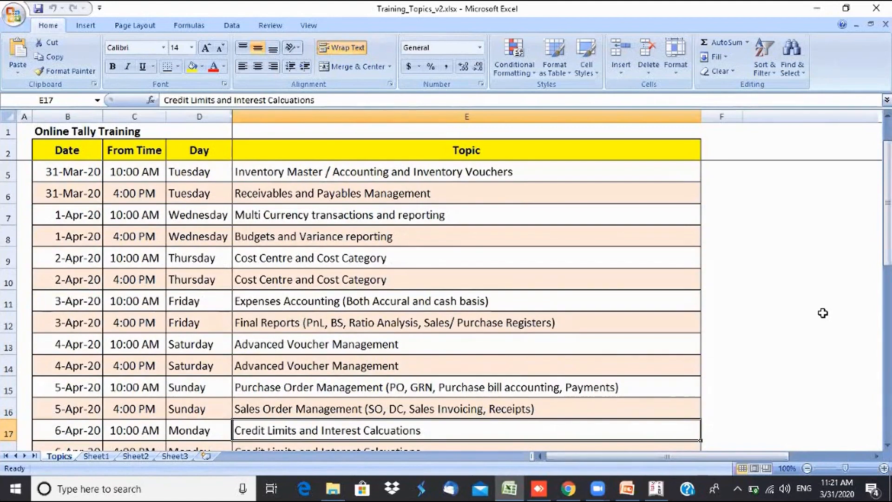
key("Down")
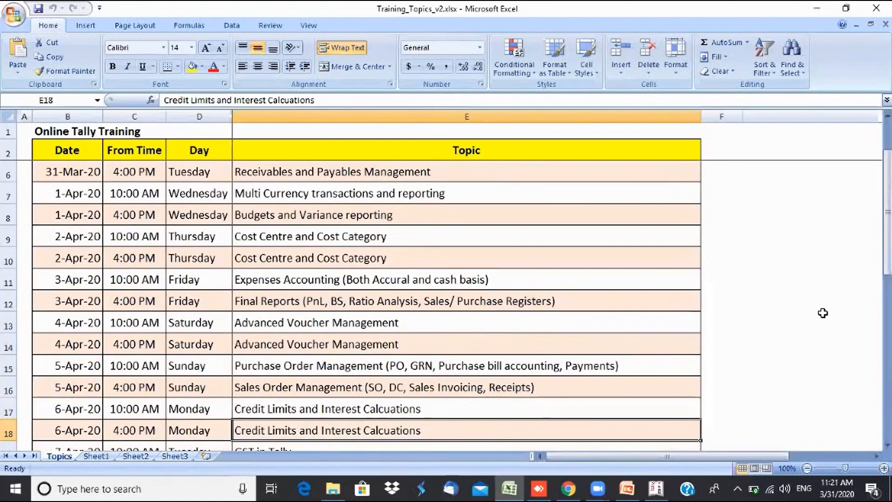
key("Down")
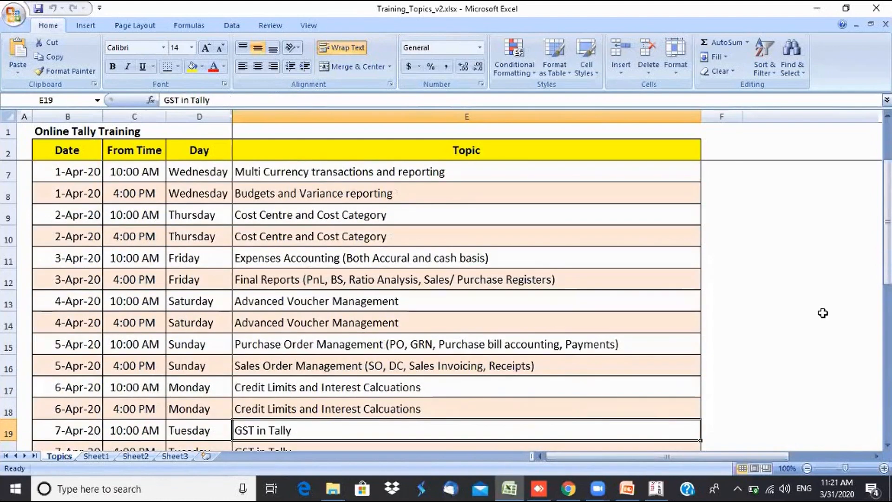
key("Down")
key("Down")
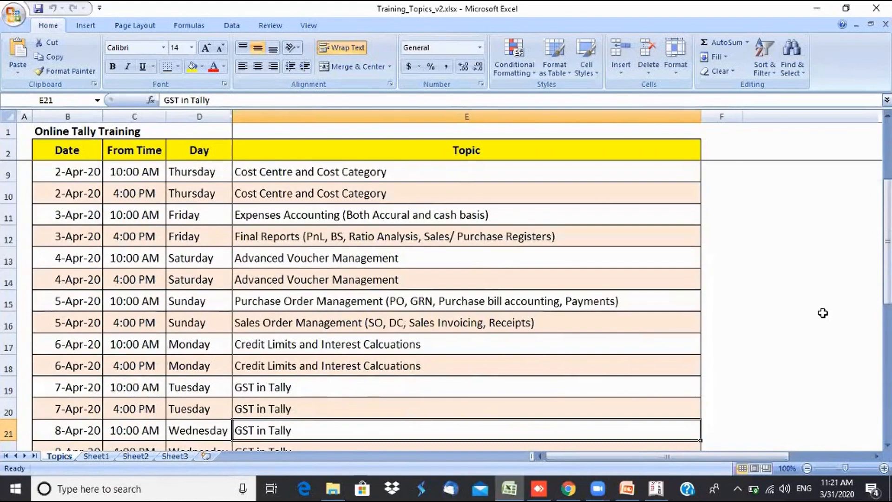
key("Down")
key("Up")
key("Down")
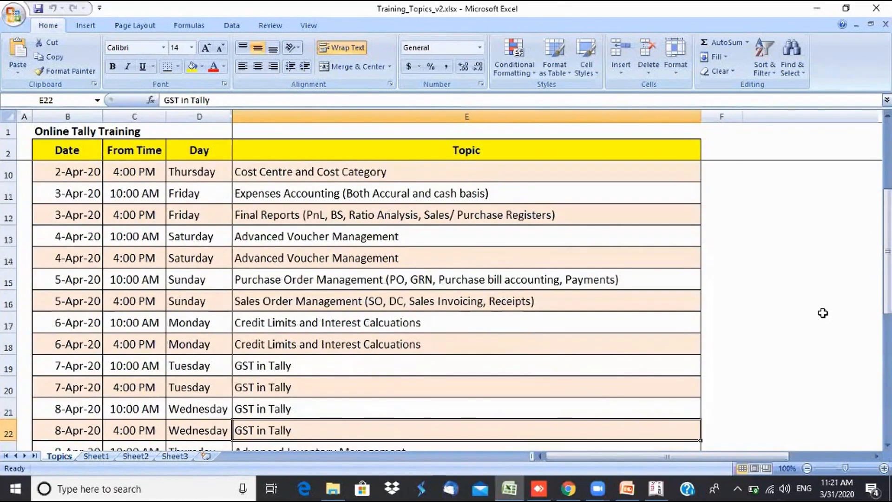
key("Up")
key("Up")
key("Up")
key("Down")
key("Down")
key("Down")
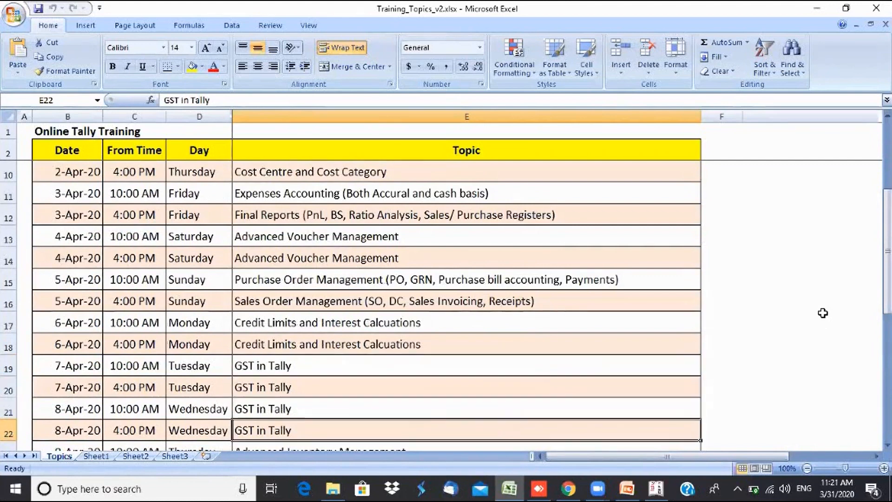
key("Up")
key("Up")
key("Up")
key("Down")
key("Down")
key("Down")
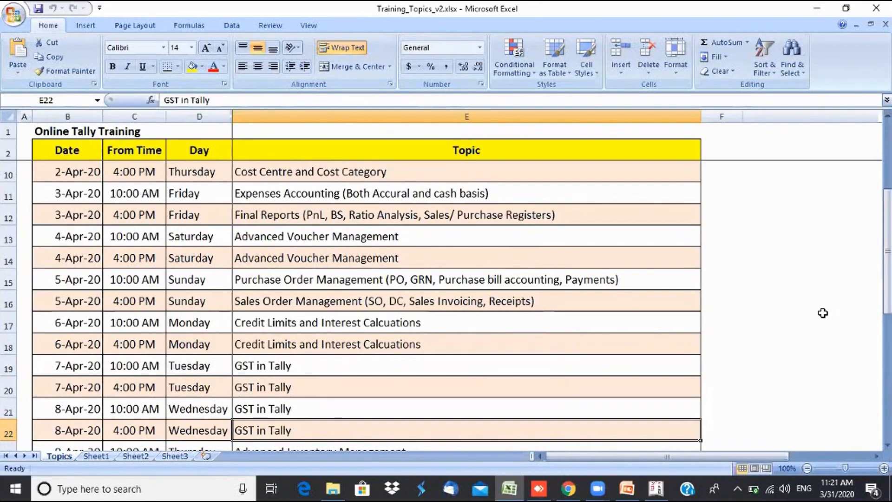
key("Down")
key("Down")
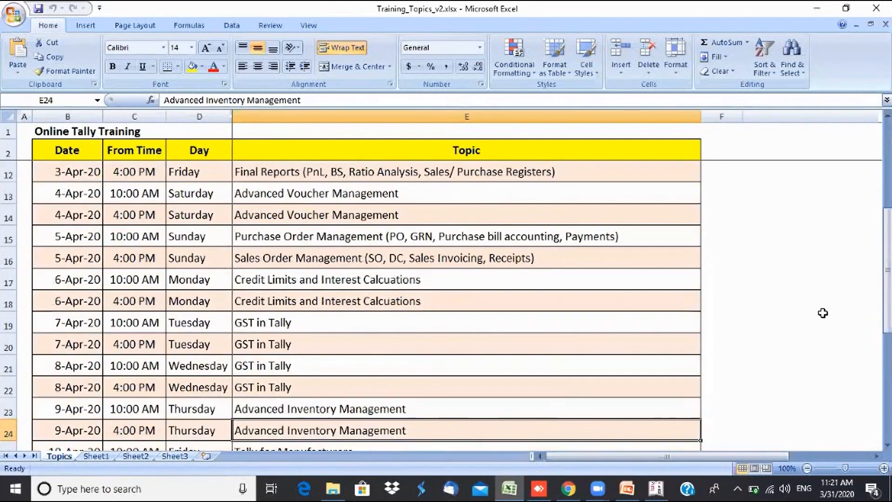
key("Up")
key("Down")
key("Up")
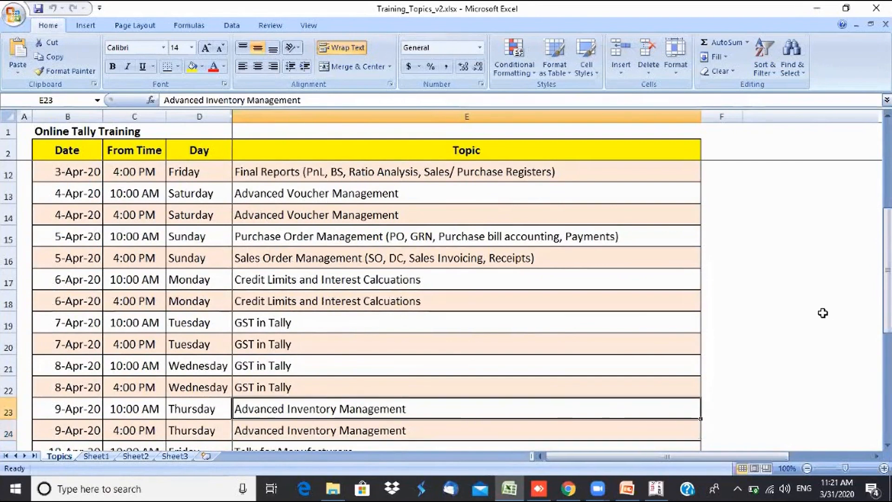
key("Down")
key("Up")
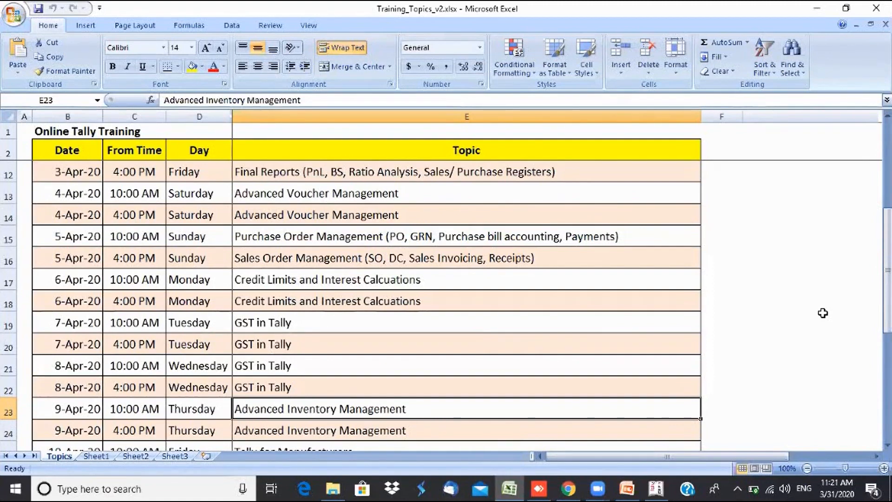
key("Down")
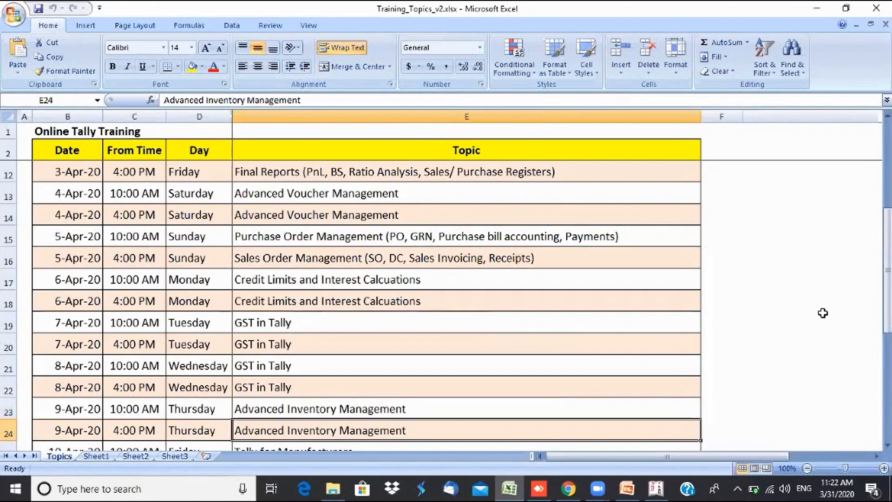
key("Down")
key("Down")
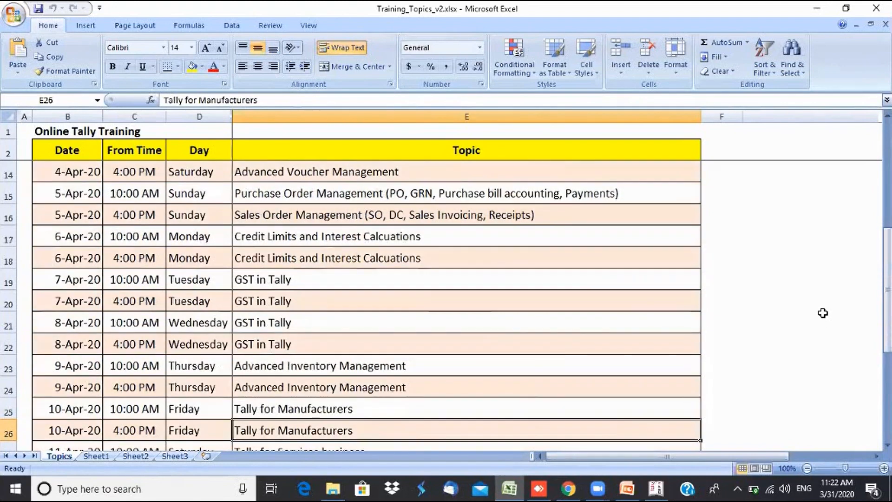
key("Up")
key("Down")
key("Up")
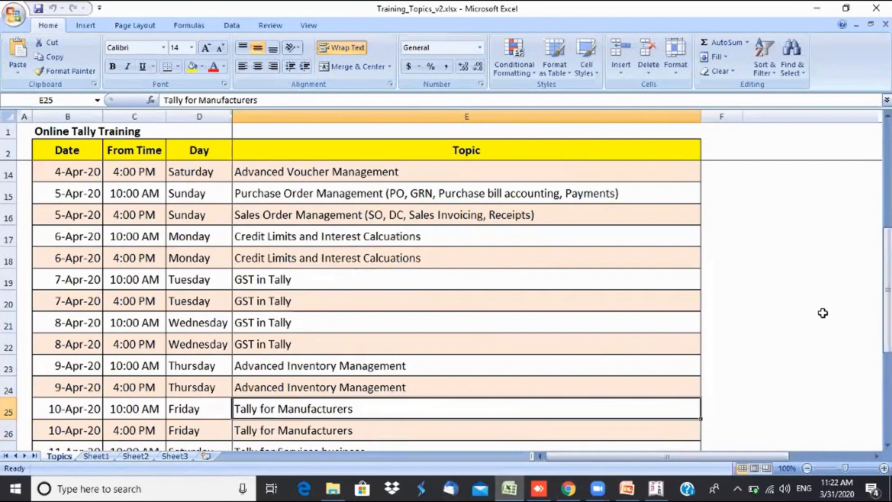
key("Down")
key("Up")
key("Down")
key("Down")
key("Down")
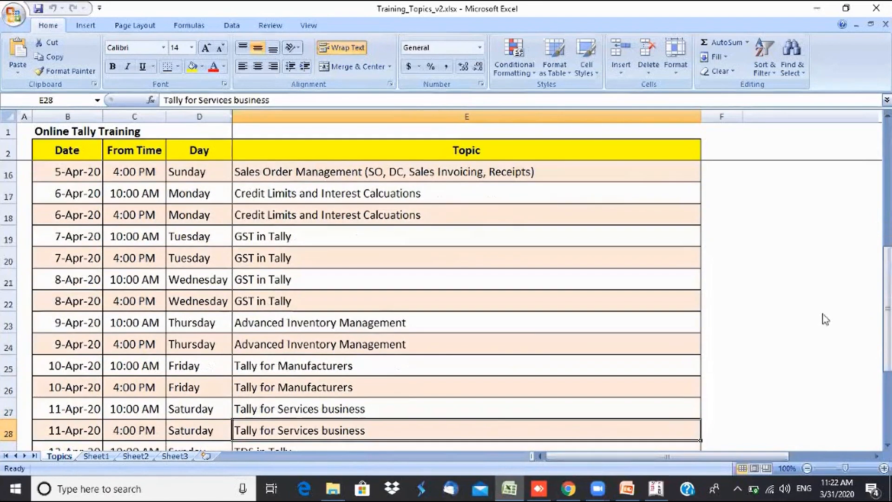
key("Up")
key("Down")
key("Up")
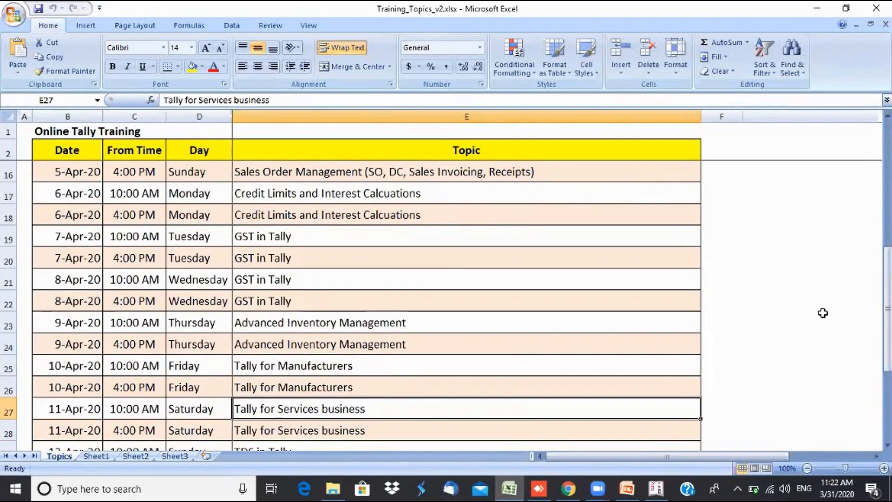
key("Down")
key("Down")
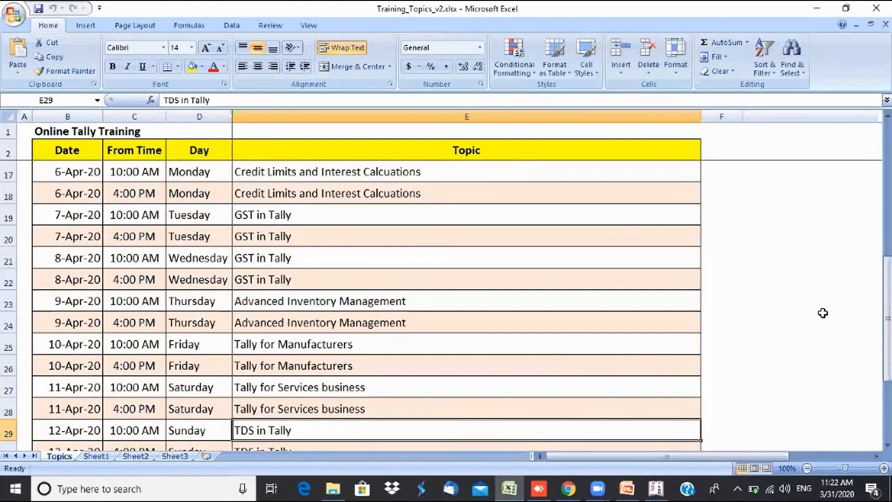
key("Down")
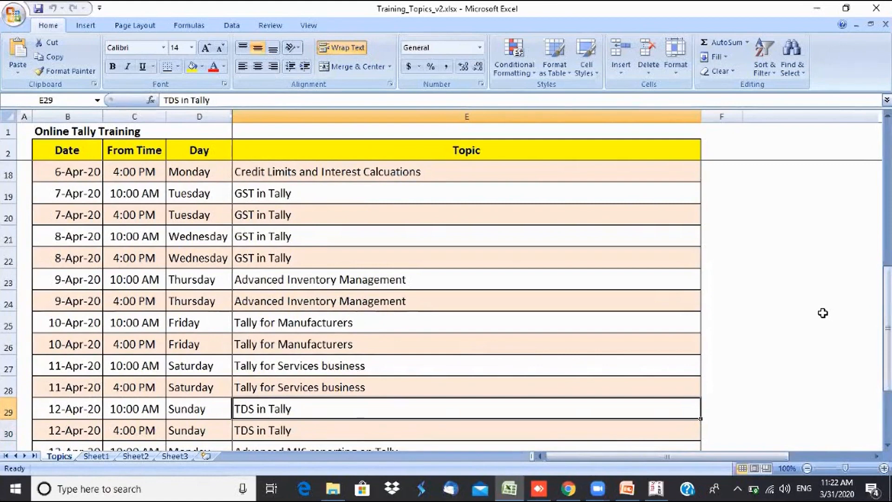
key("Down")
key("Down")
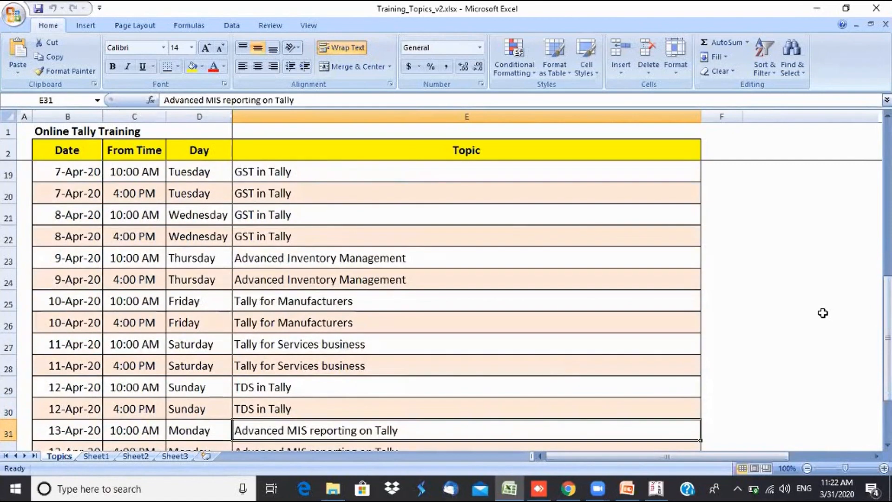
key("Down")
key("Up")
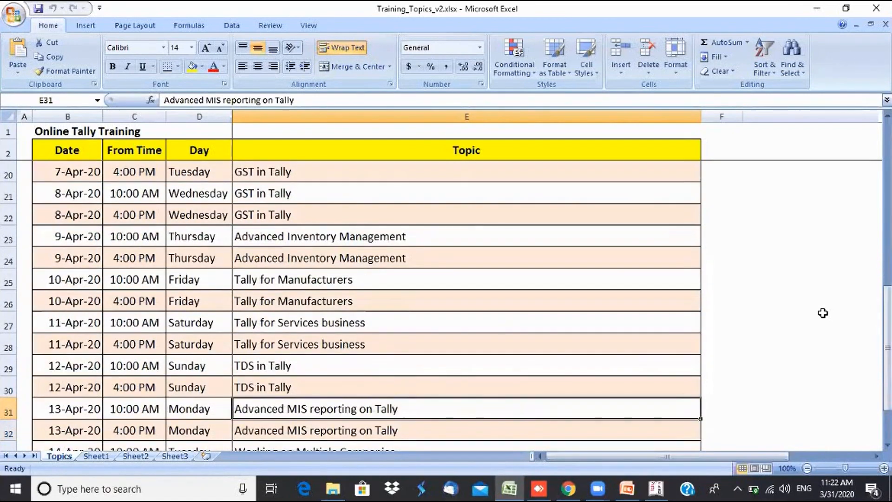
key("Down")
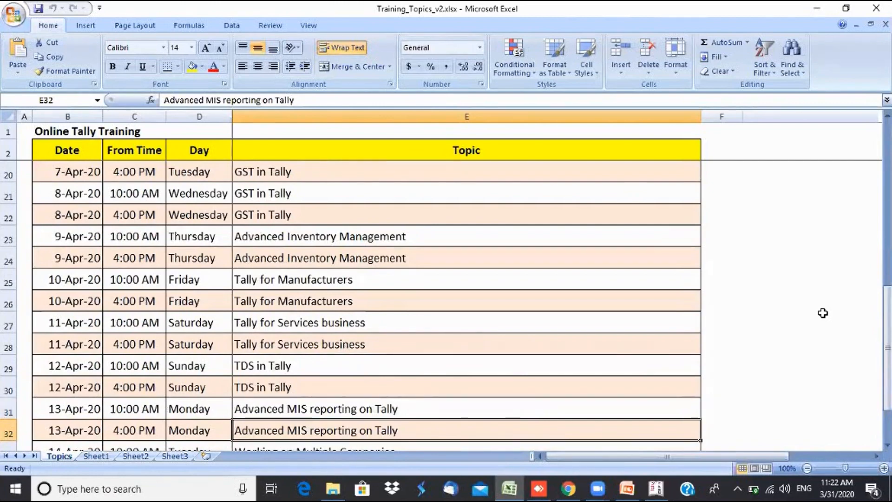
key("Up")
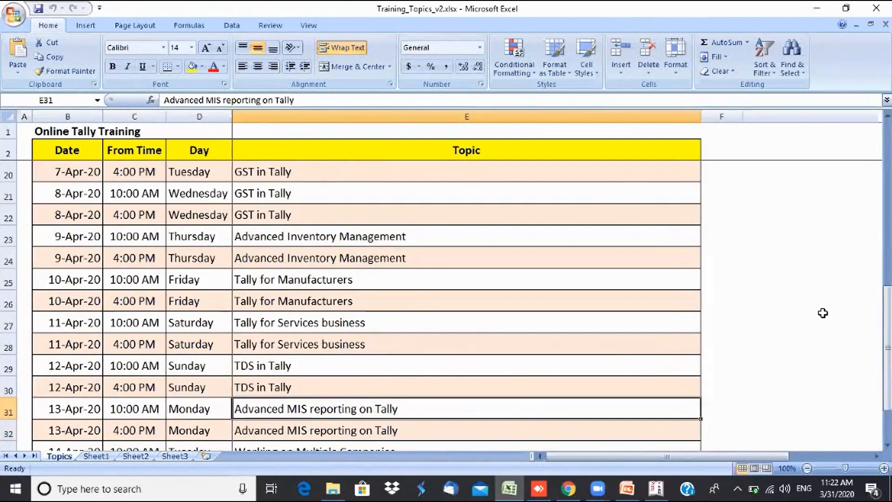
key("Down")
key("Down")
key("Down")
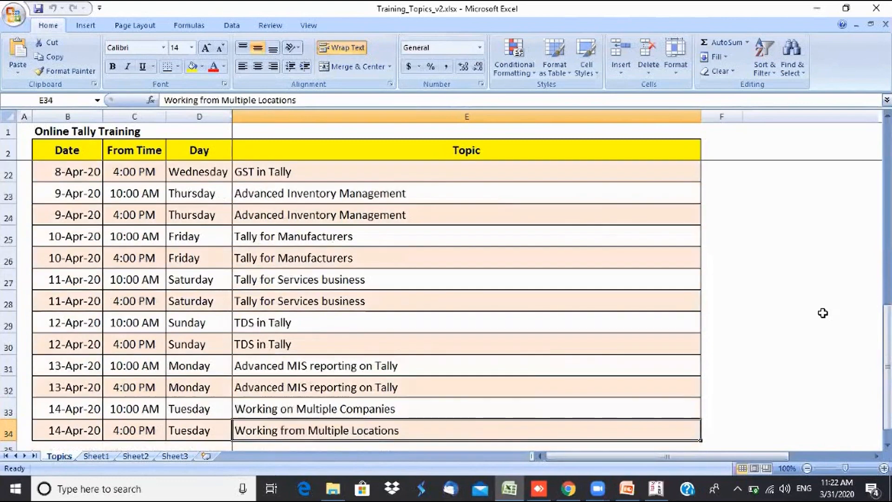
key("Up")
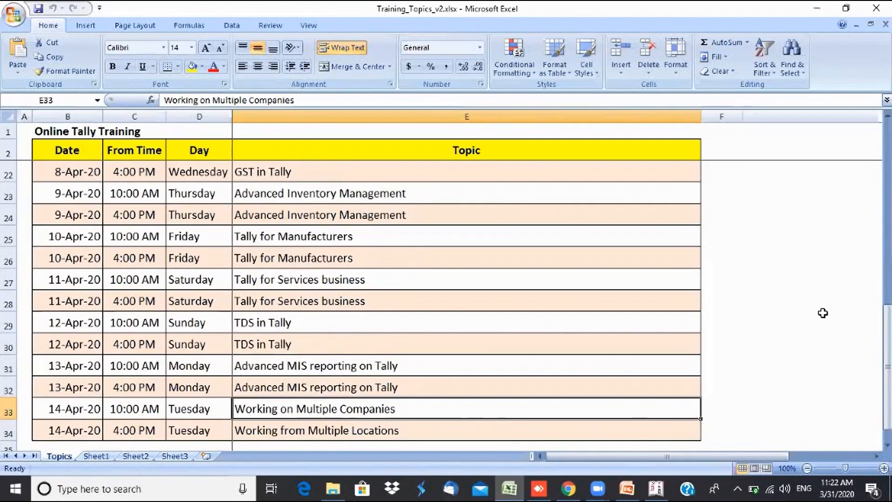
key("Down")
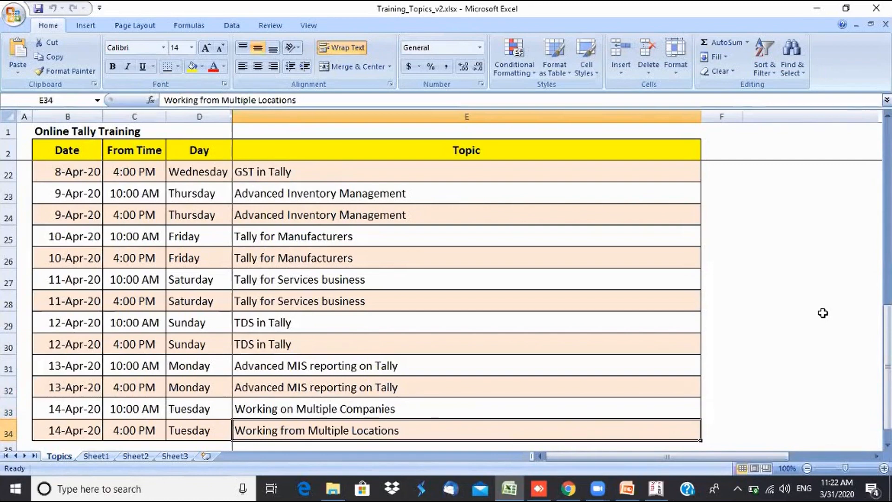
key("Up")
key("Up")
key("Up")
key("Up")
key("Up")
key("Up")
key("Up")
key("Up")
key("Up")
key("Up")
key("Up")
key("Up")
key("Up")
key("Up")
key("Up")
key("Up")
key("Up")
key("Up")
key("Up")
key("Up")
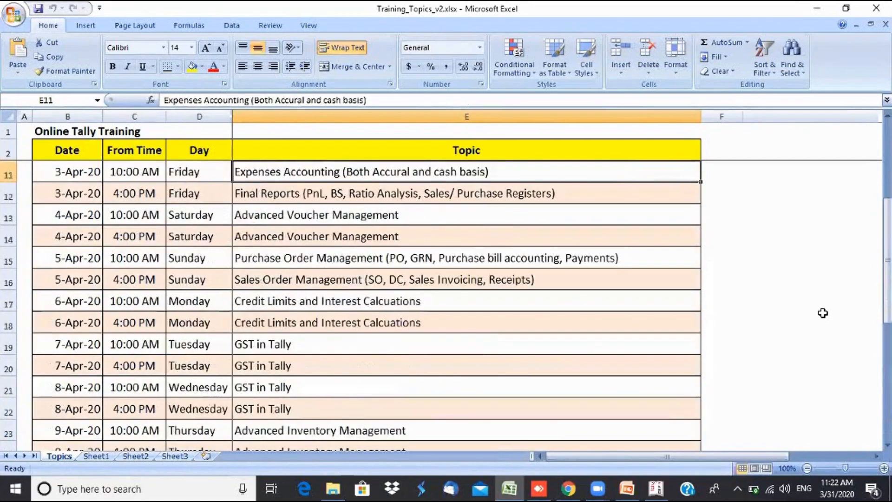
key("Up")
key("Up")
key("Up")
key("Up")
key("Up")
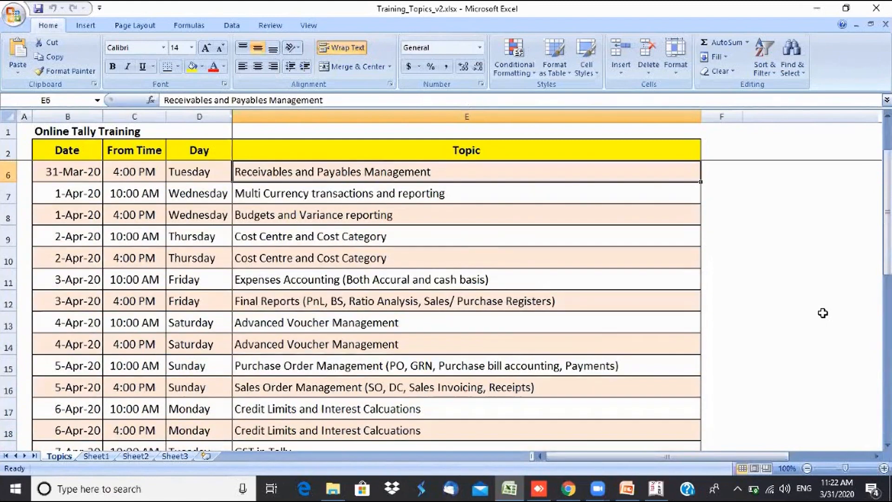
key("Down")
key("Down")
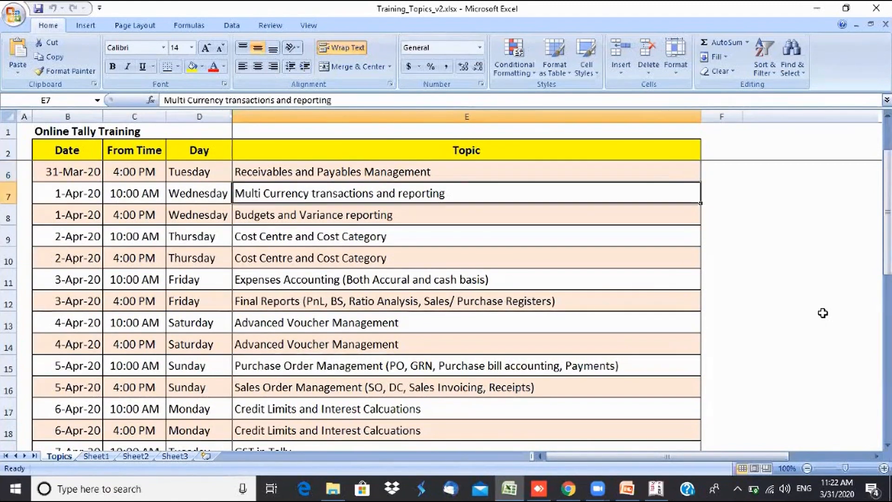
key("Up")
key("Up")
key("Up")
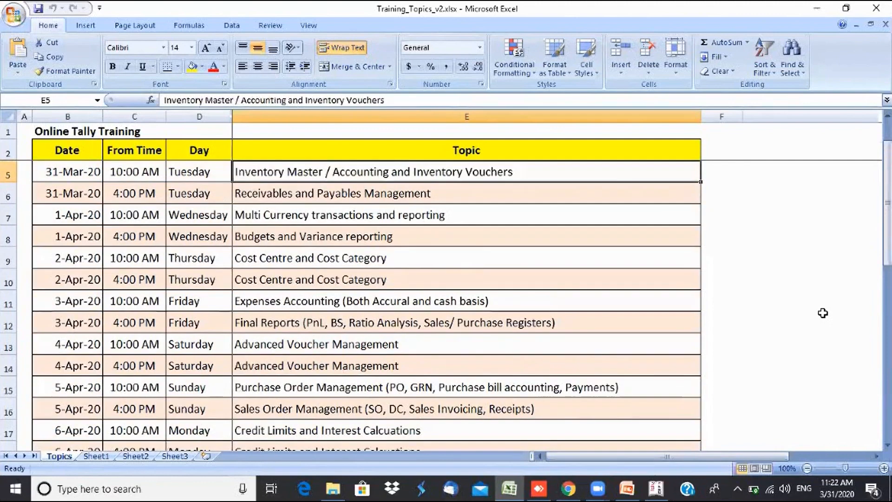
key("Down")
key("Down")
key("Down")
key("Down")
key("Down")
key("Down")
key("Down")
key("Down")
key("Down")
key("Up")
key("Up")
key("Up")
key("Up")
key("Up")
key("Up")
key("Up")
key("Up")
key("Up")
key("Up")
key("Up")
key("Up")
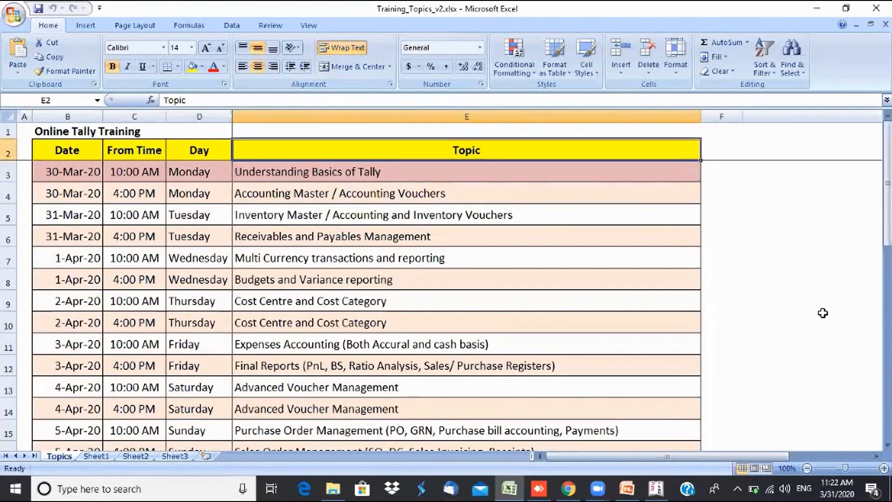
key("Down")
key("Down")
key("Down")
key("Down")
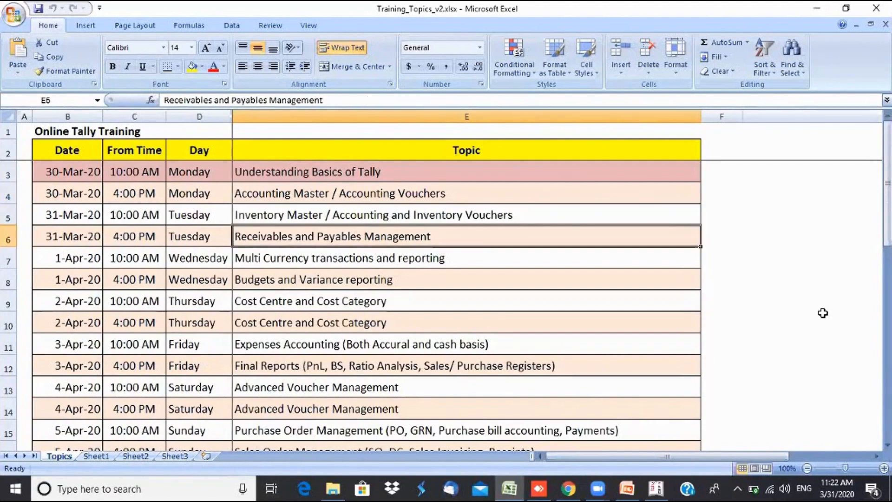
key("Down")
key("Down")
key("Down")
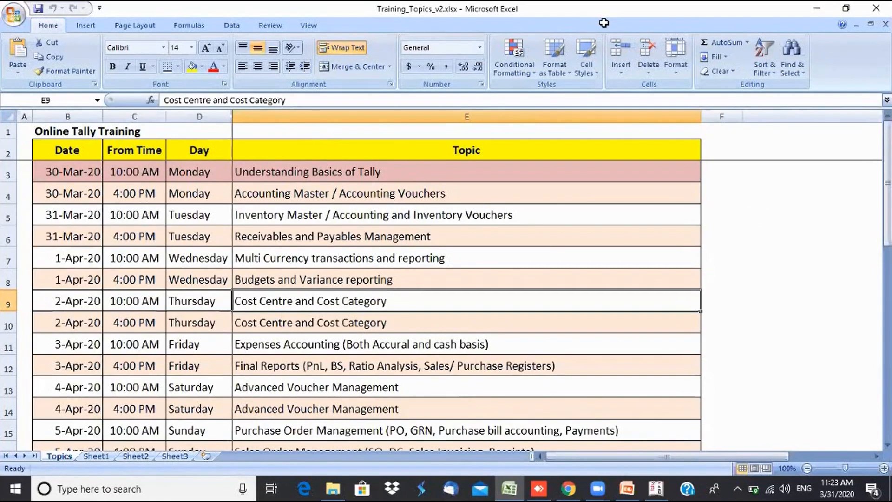
left_click(628, 96)
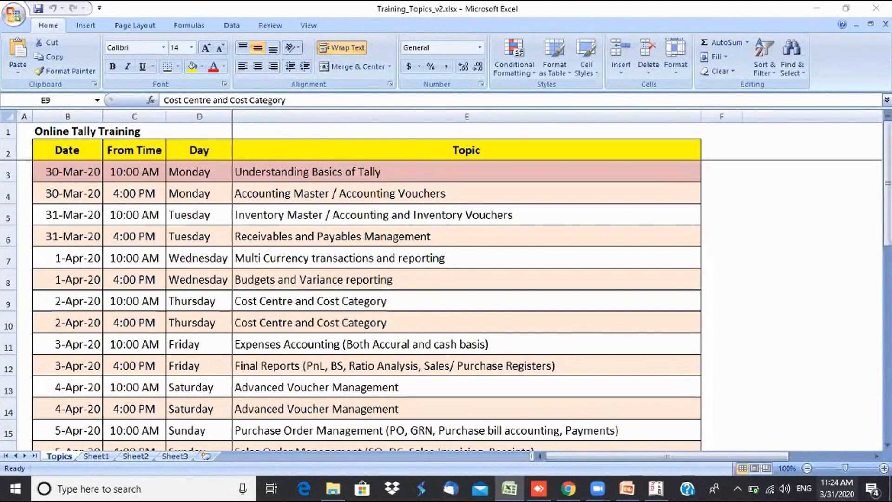
- Open F11 Features > Inventory Features for Swaraswathi Traders in Tally
left_click(656, 488)
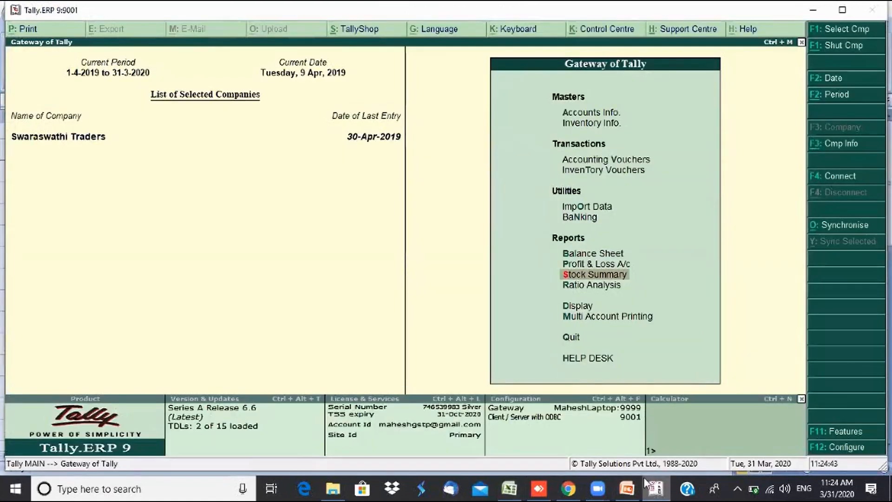
left_click(845, 434)
key("Down")
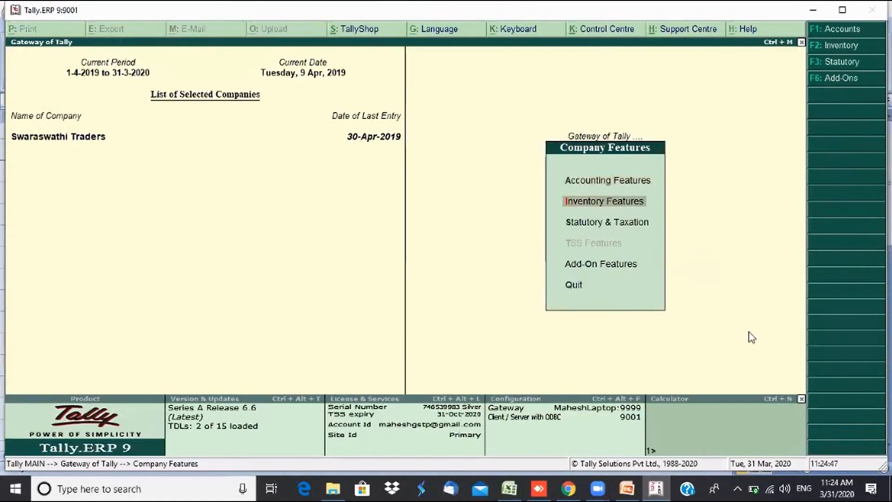
key("Return")
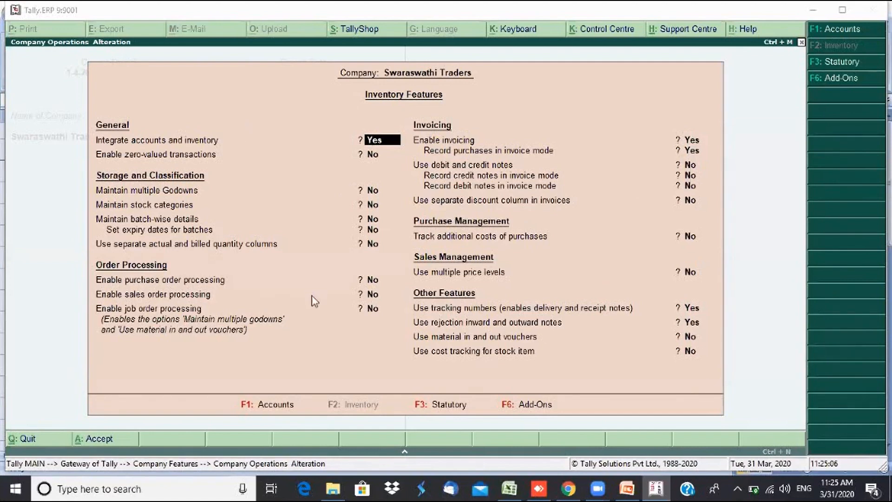
- Enable job order processing with multiple godowns, then return to the PowerPoint 'Any Questions' slide
left_click(375, 310)
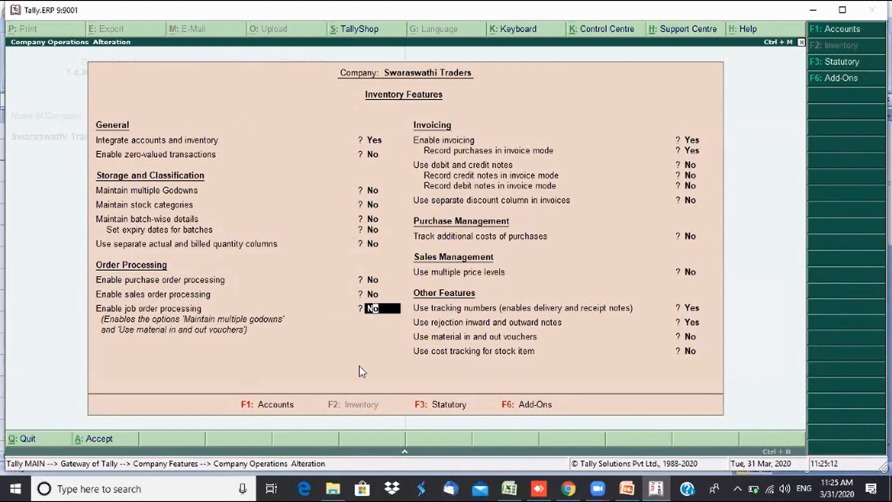
type("y")
key("Return")
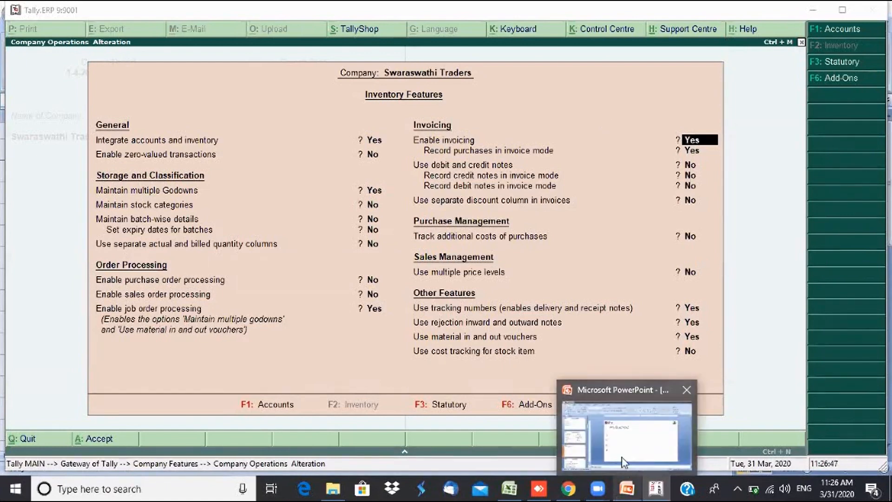
left_click(626, 430)
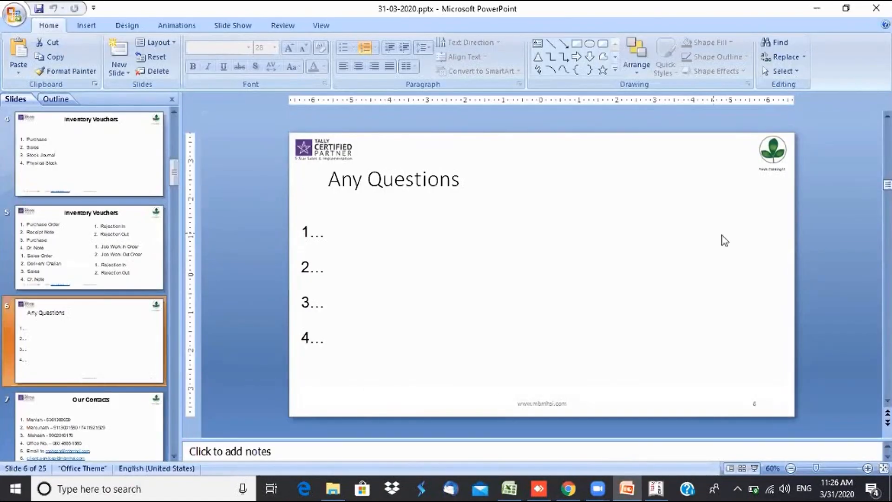